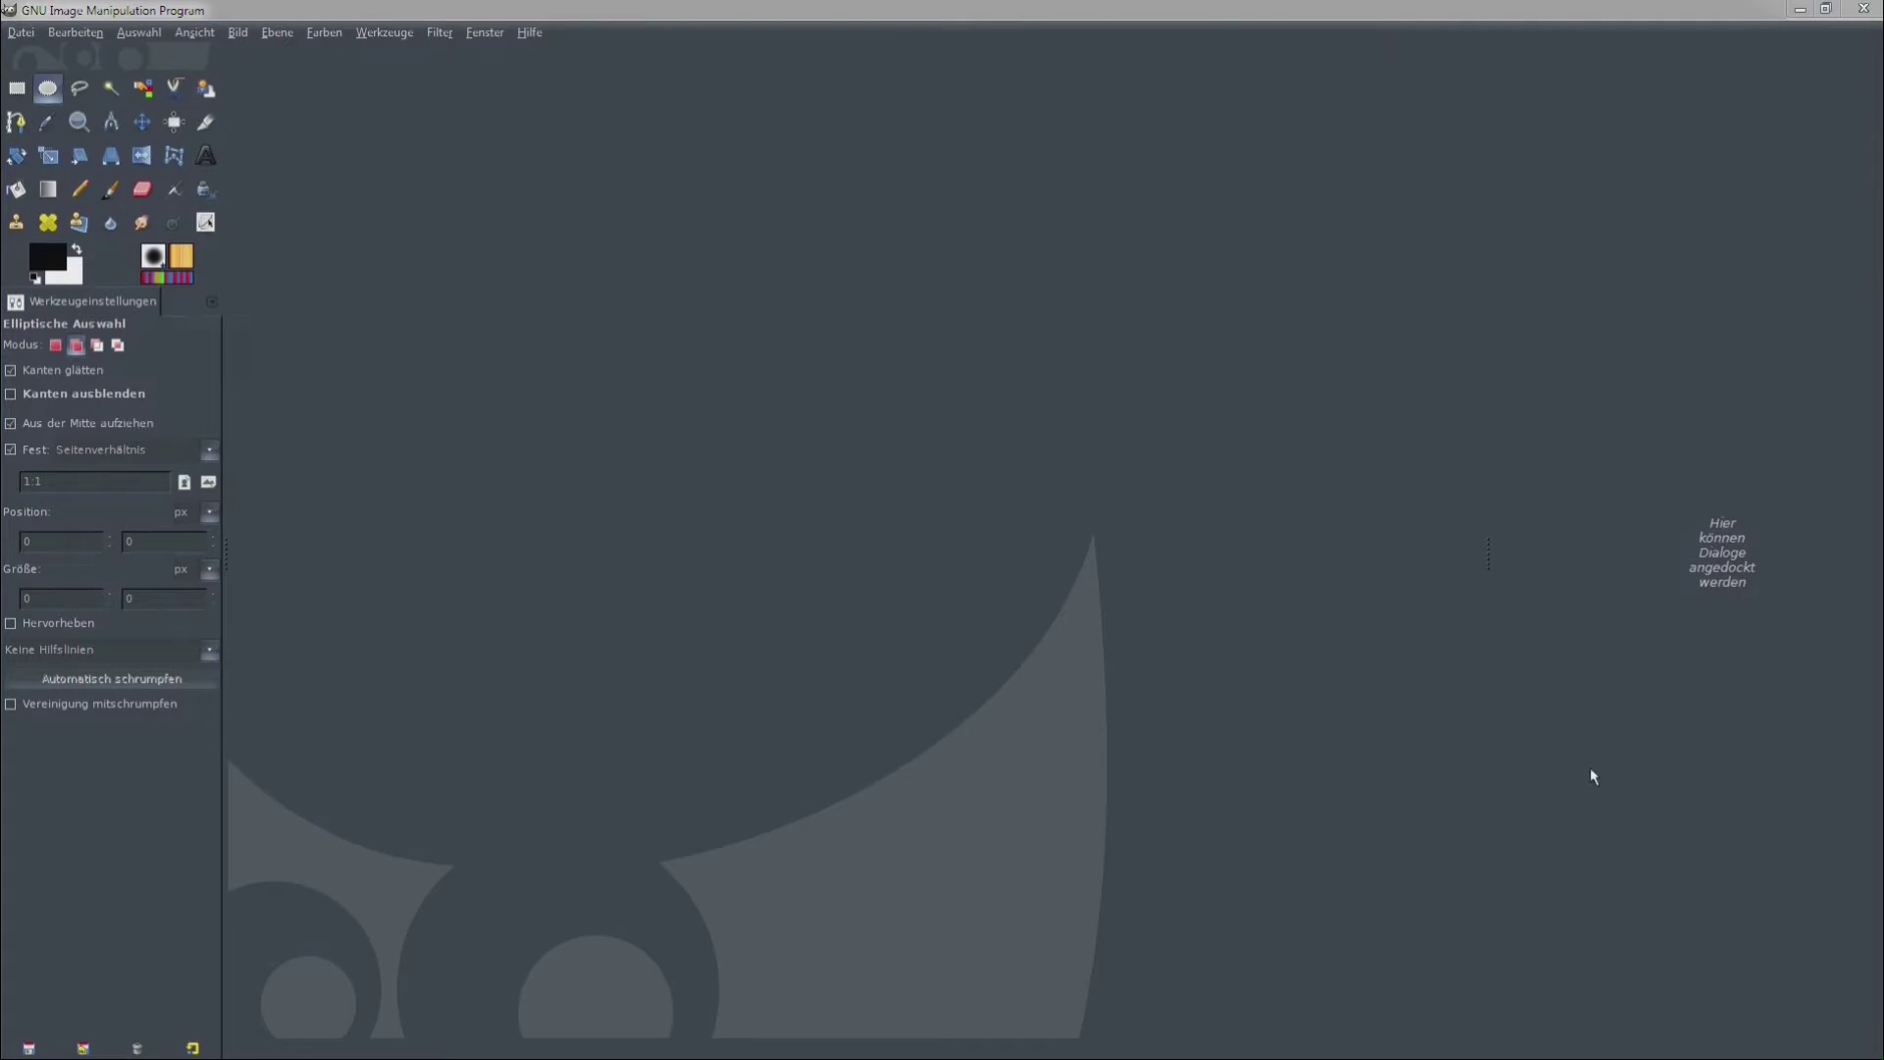
Show the Layers (Ebenen) dialog and dock it on the right side.
{"action": "left_click", "coordinate": [477, 34]}
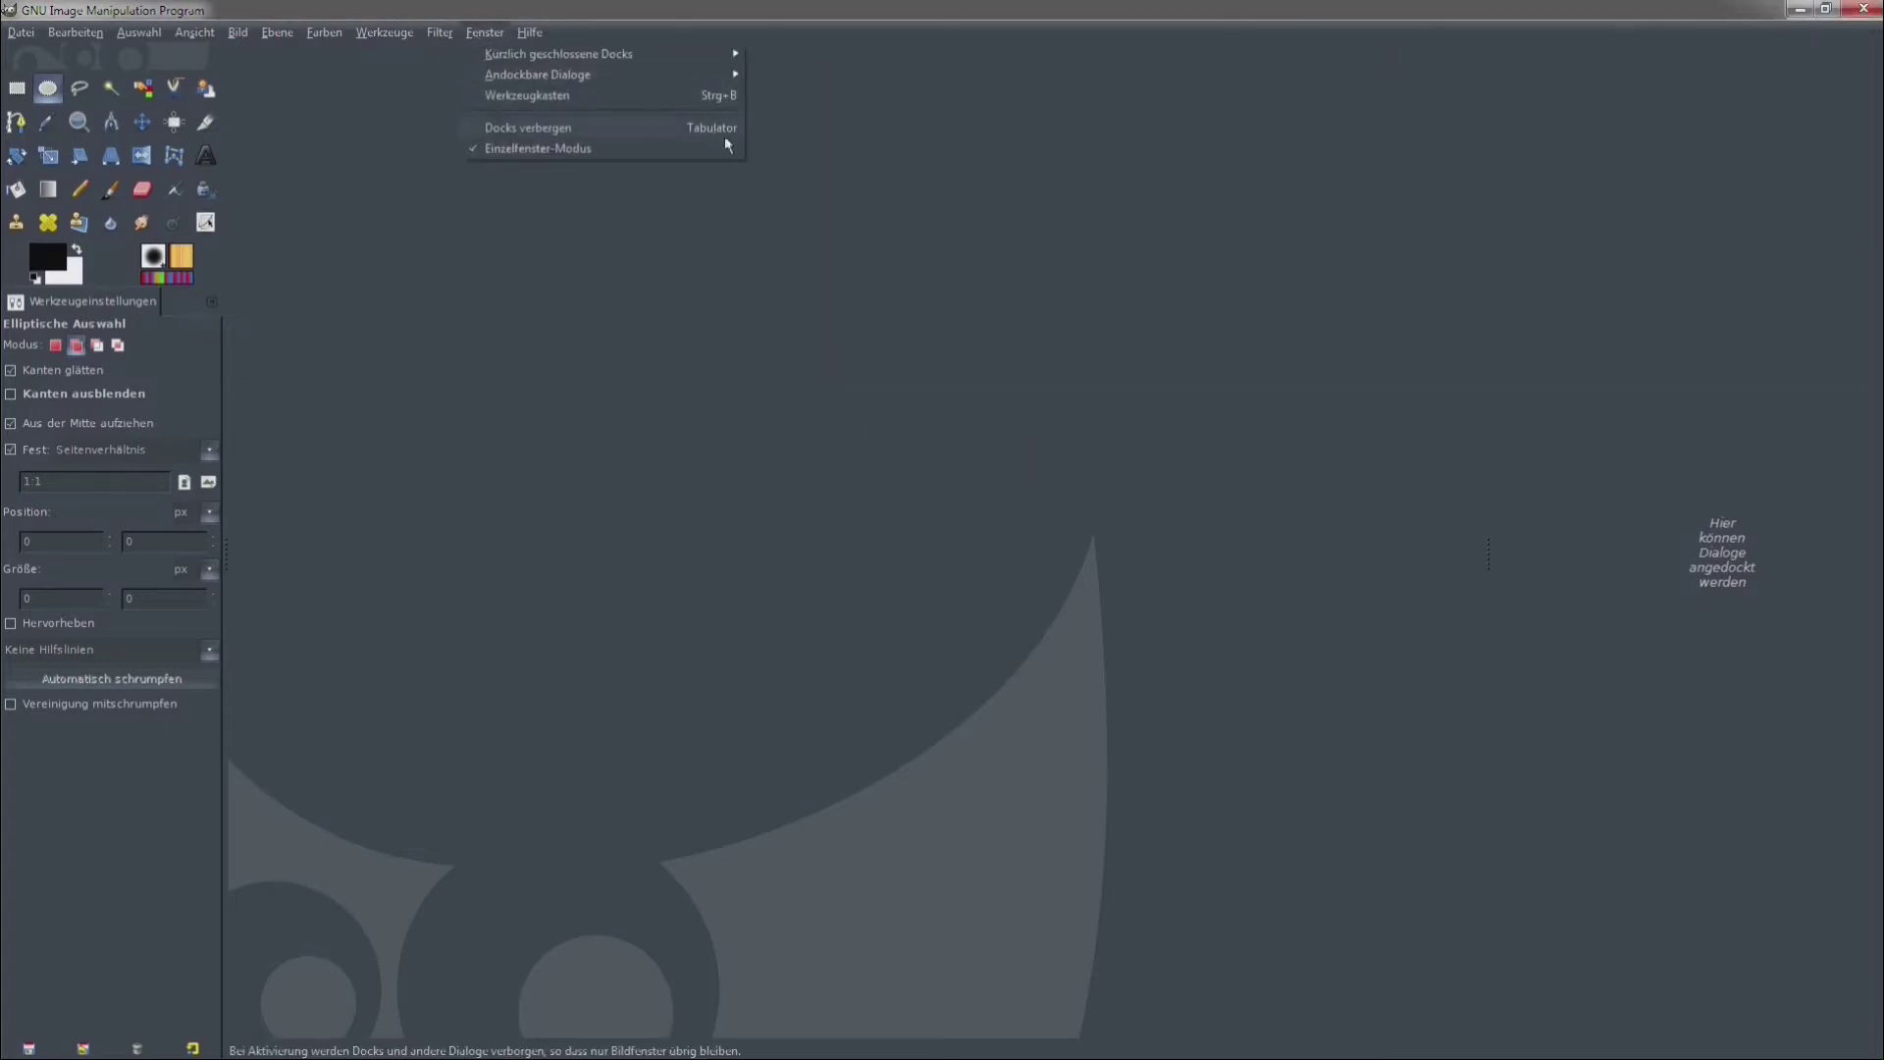
{"action": "mouse_move", "coordinate": [538, 74]}
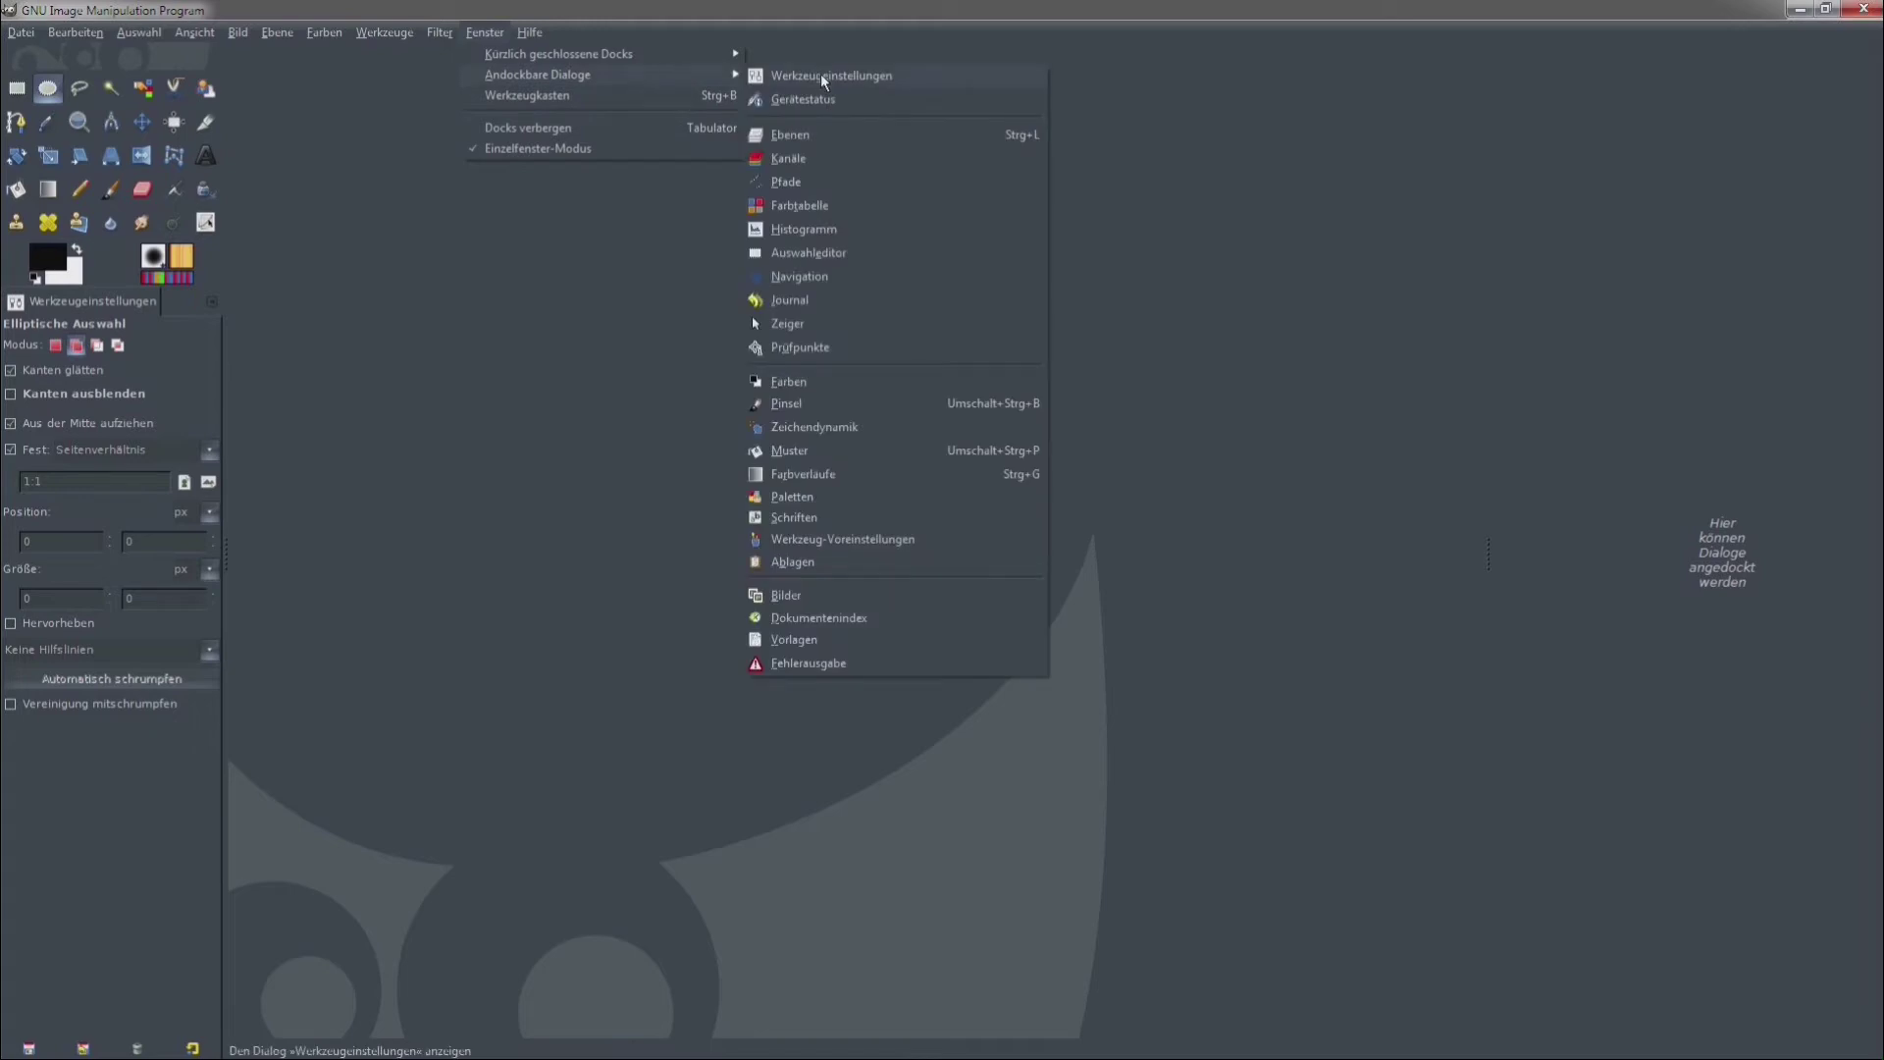
{"action": "left_click", "coordinate": [814, 137]}
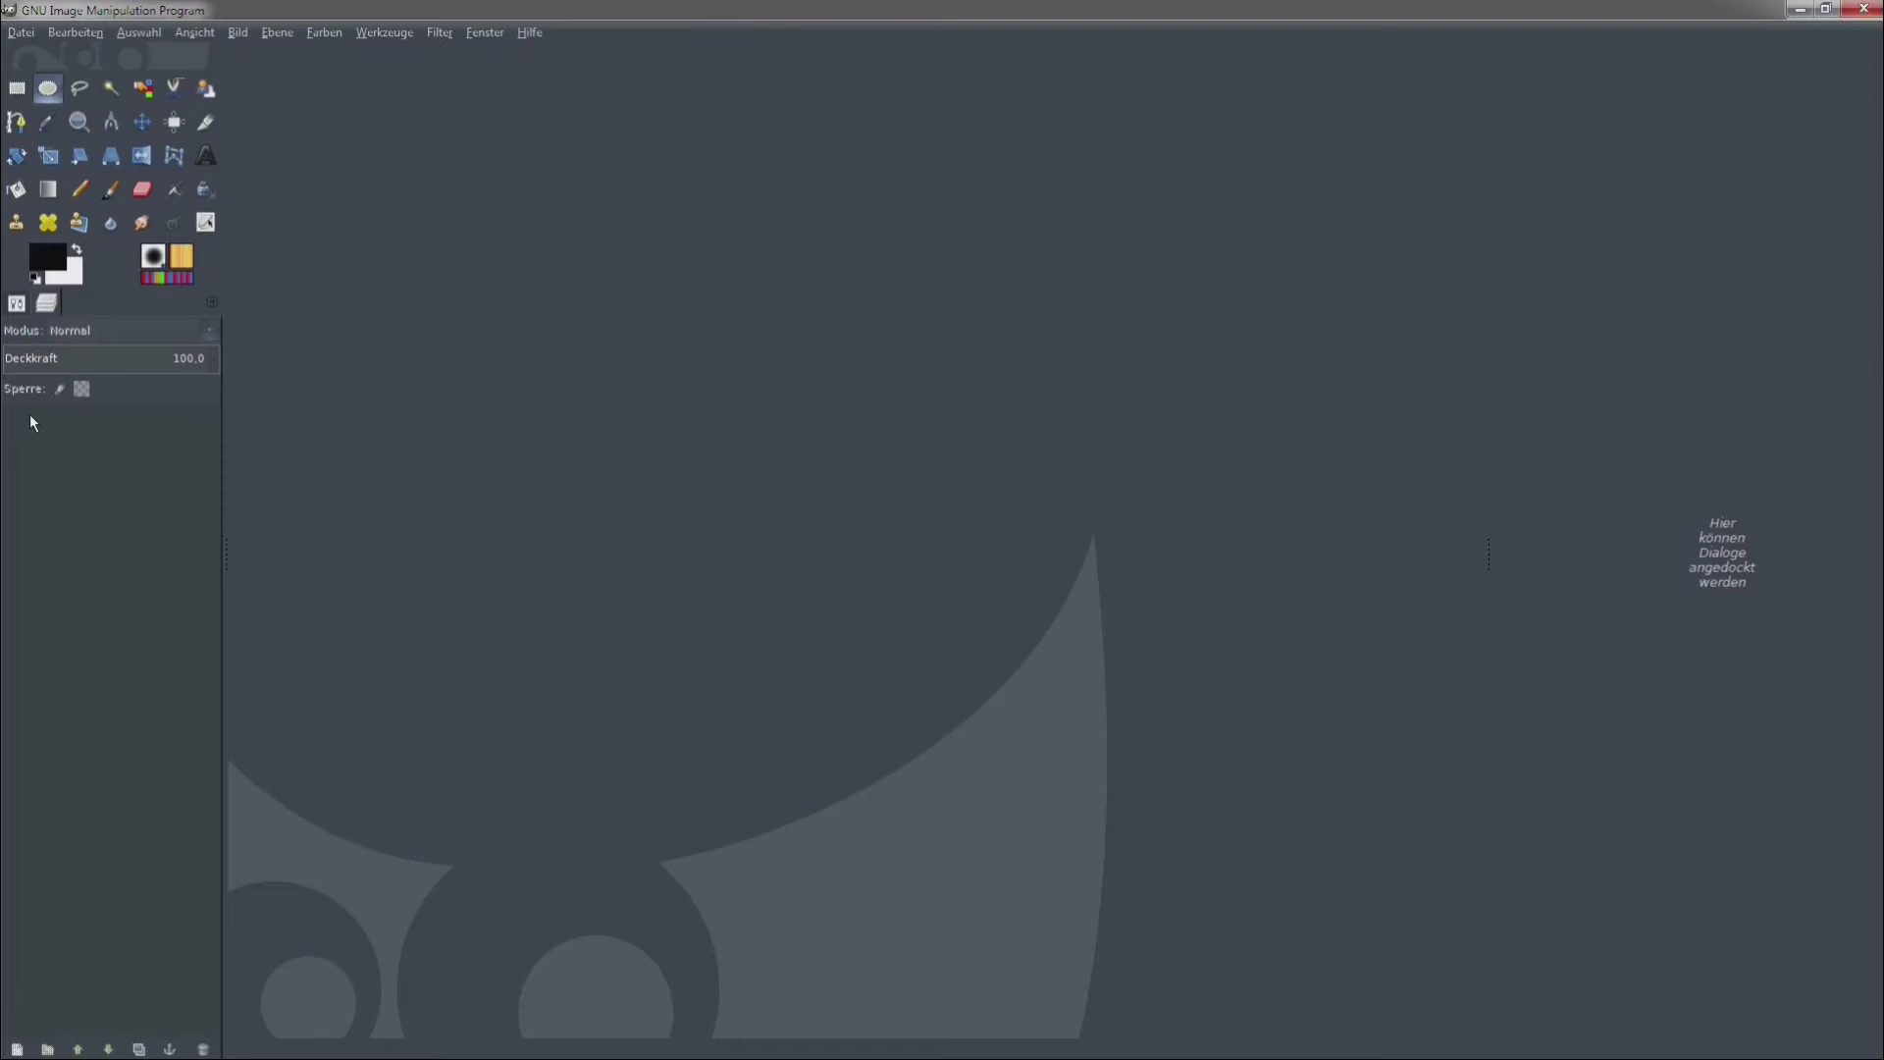
{"action": "left_click_drag", "start_coordinate": [52, 306], "coordinate": [50, 309]}
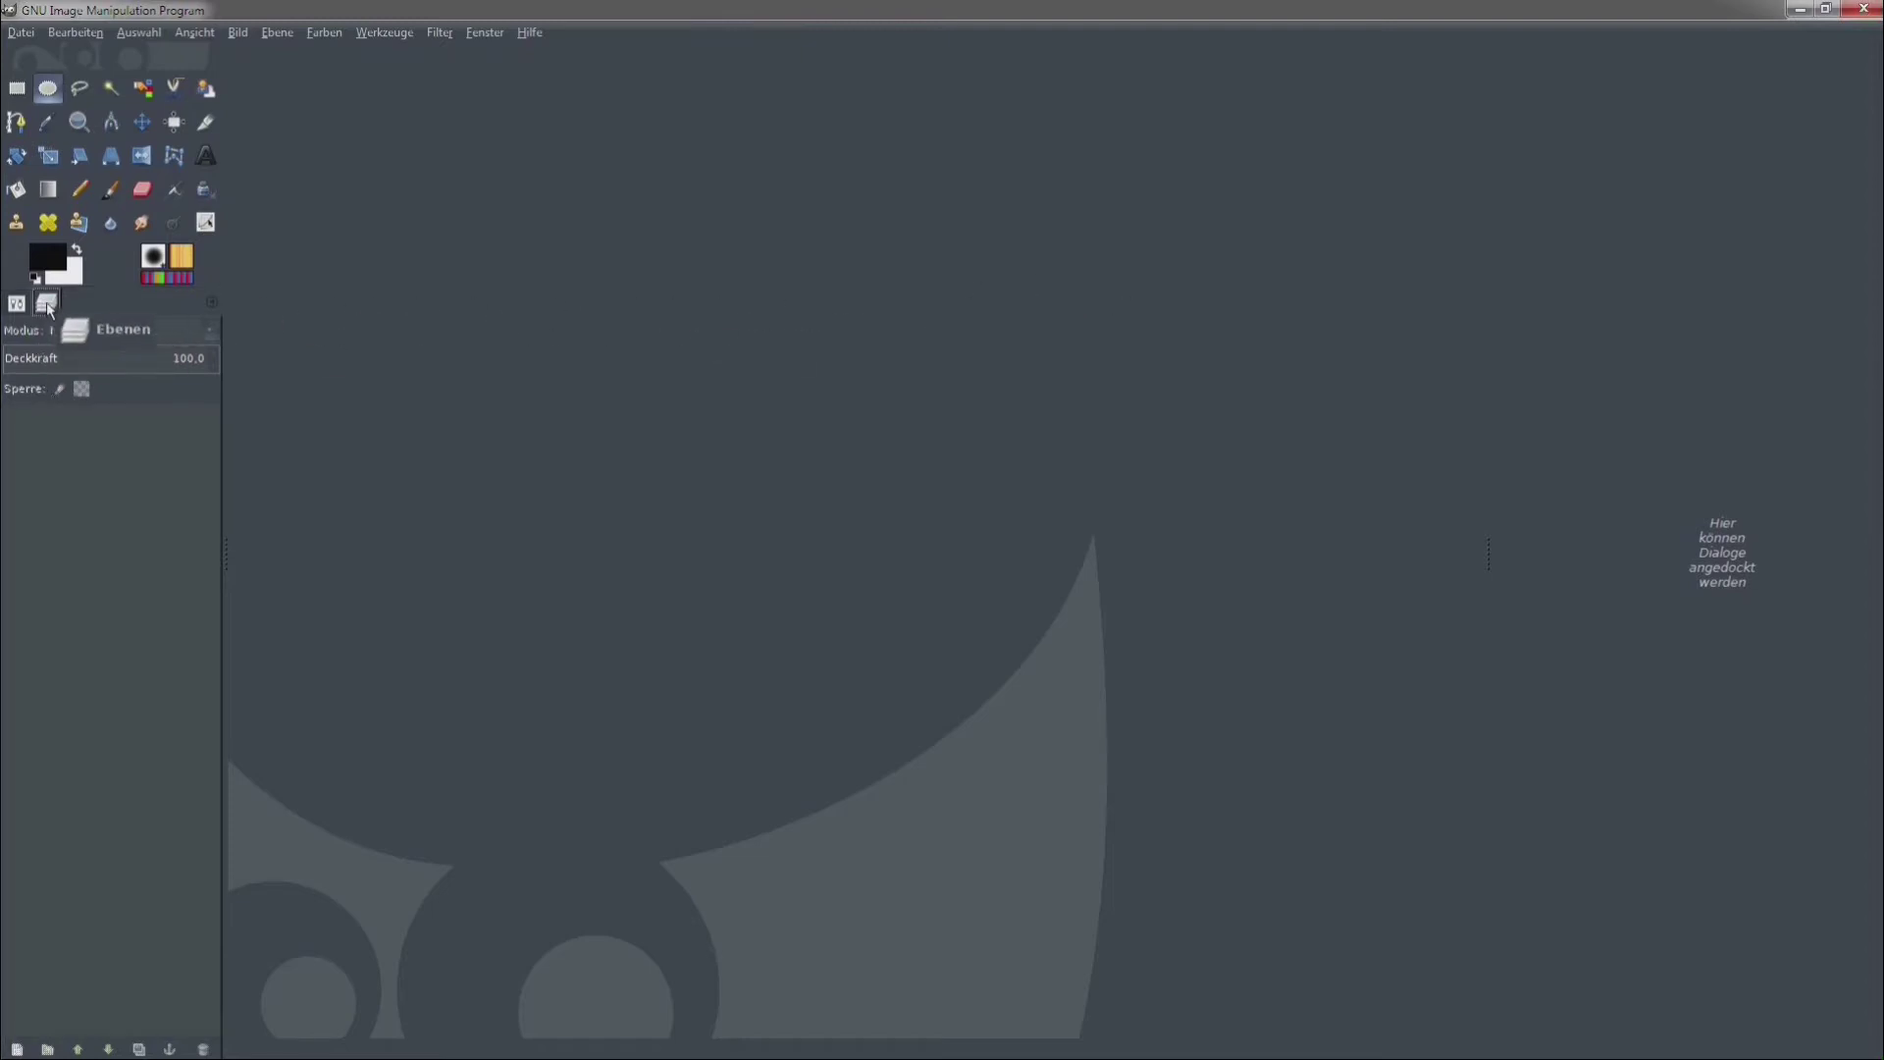
{"action": "left_click_drag", "start_coordinate": [49, 309], "coordinate": [1602, 279]}
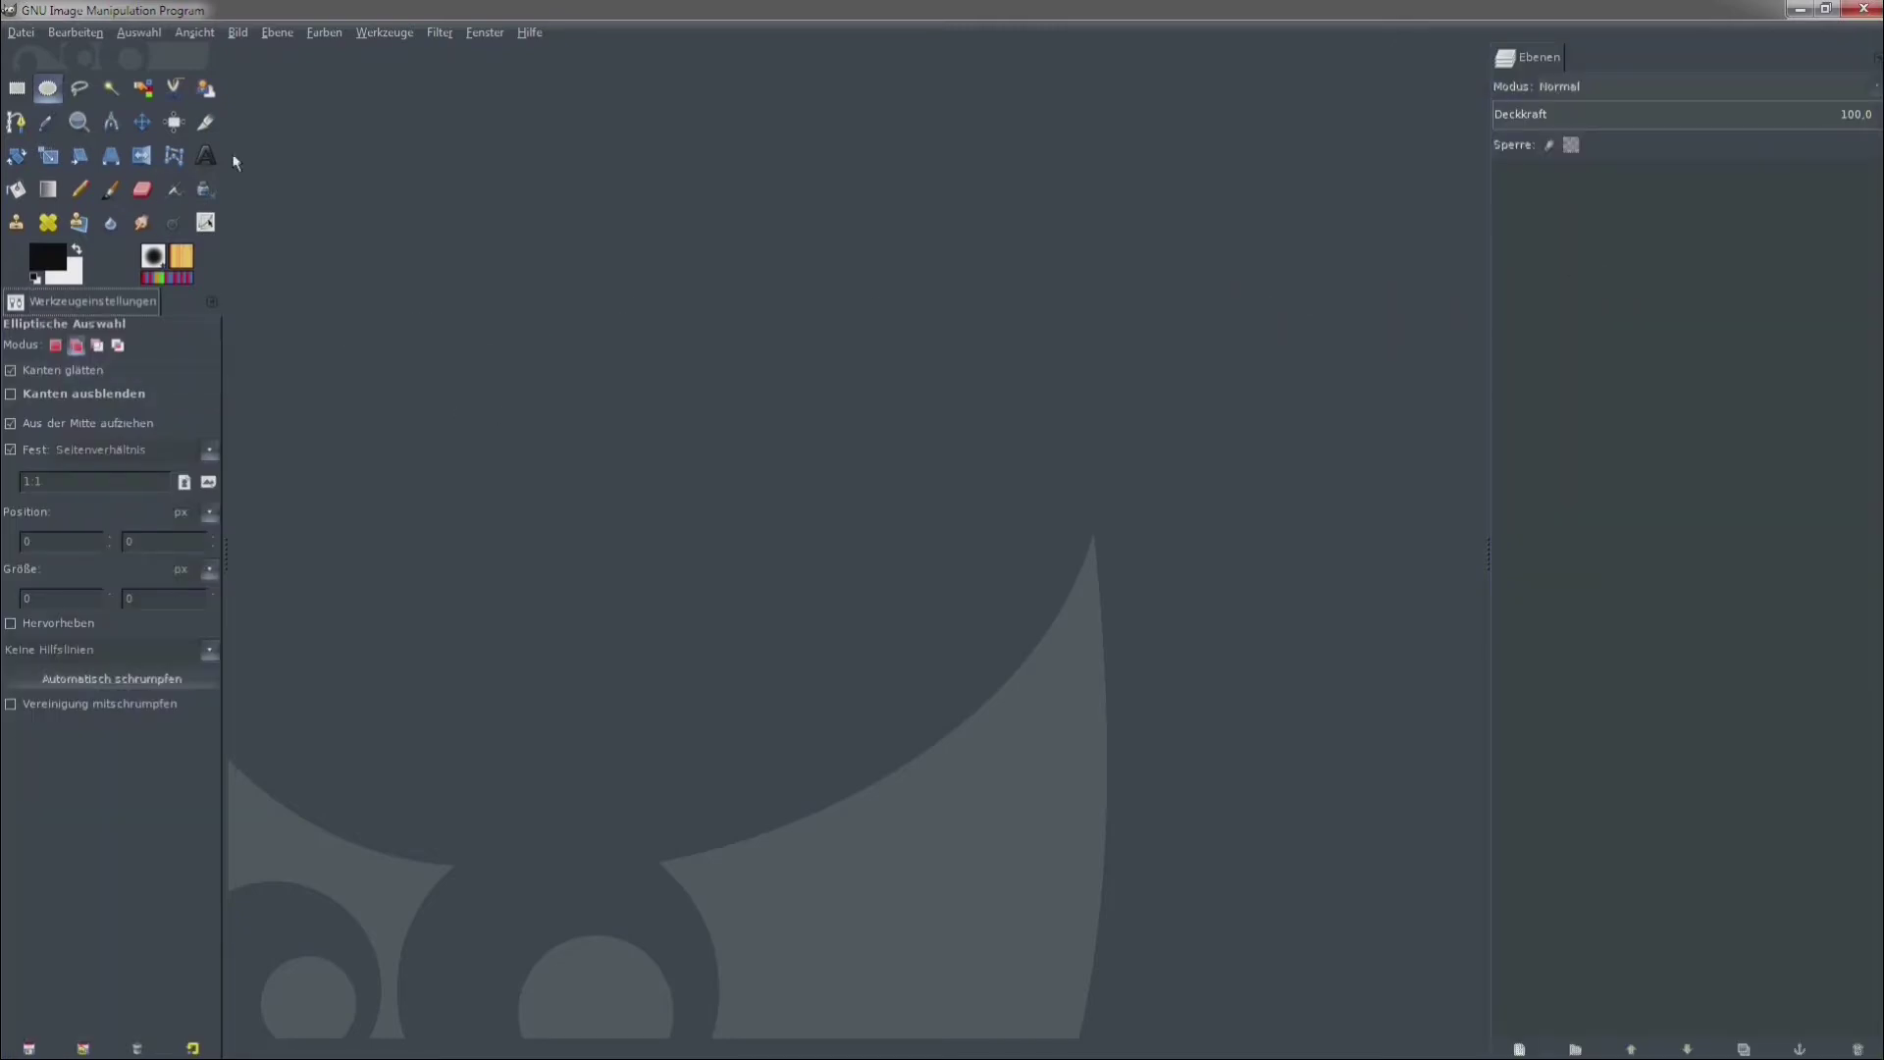
Add the Paths (Pfade) dialog as a tab beside Layers, keeping Layers in front.
{"action": "left_click", "coordinate": [483, 33]}
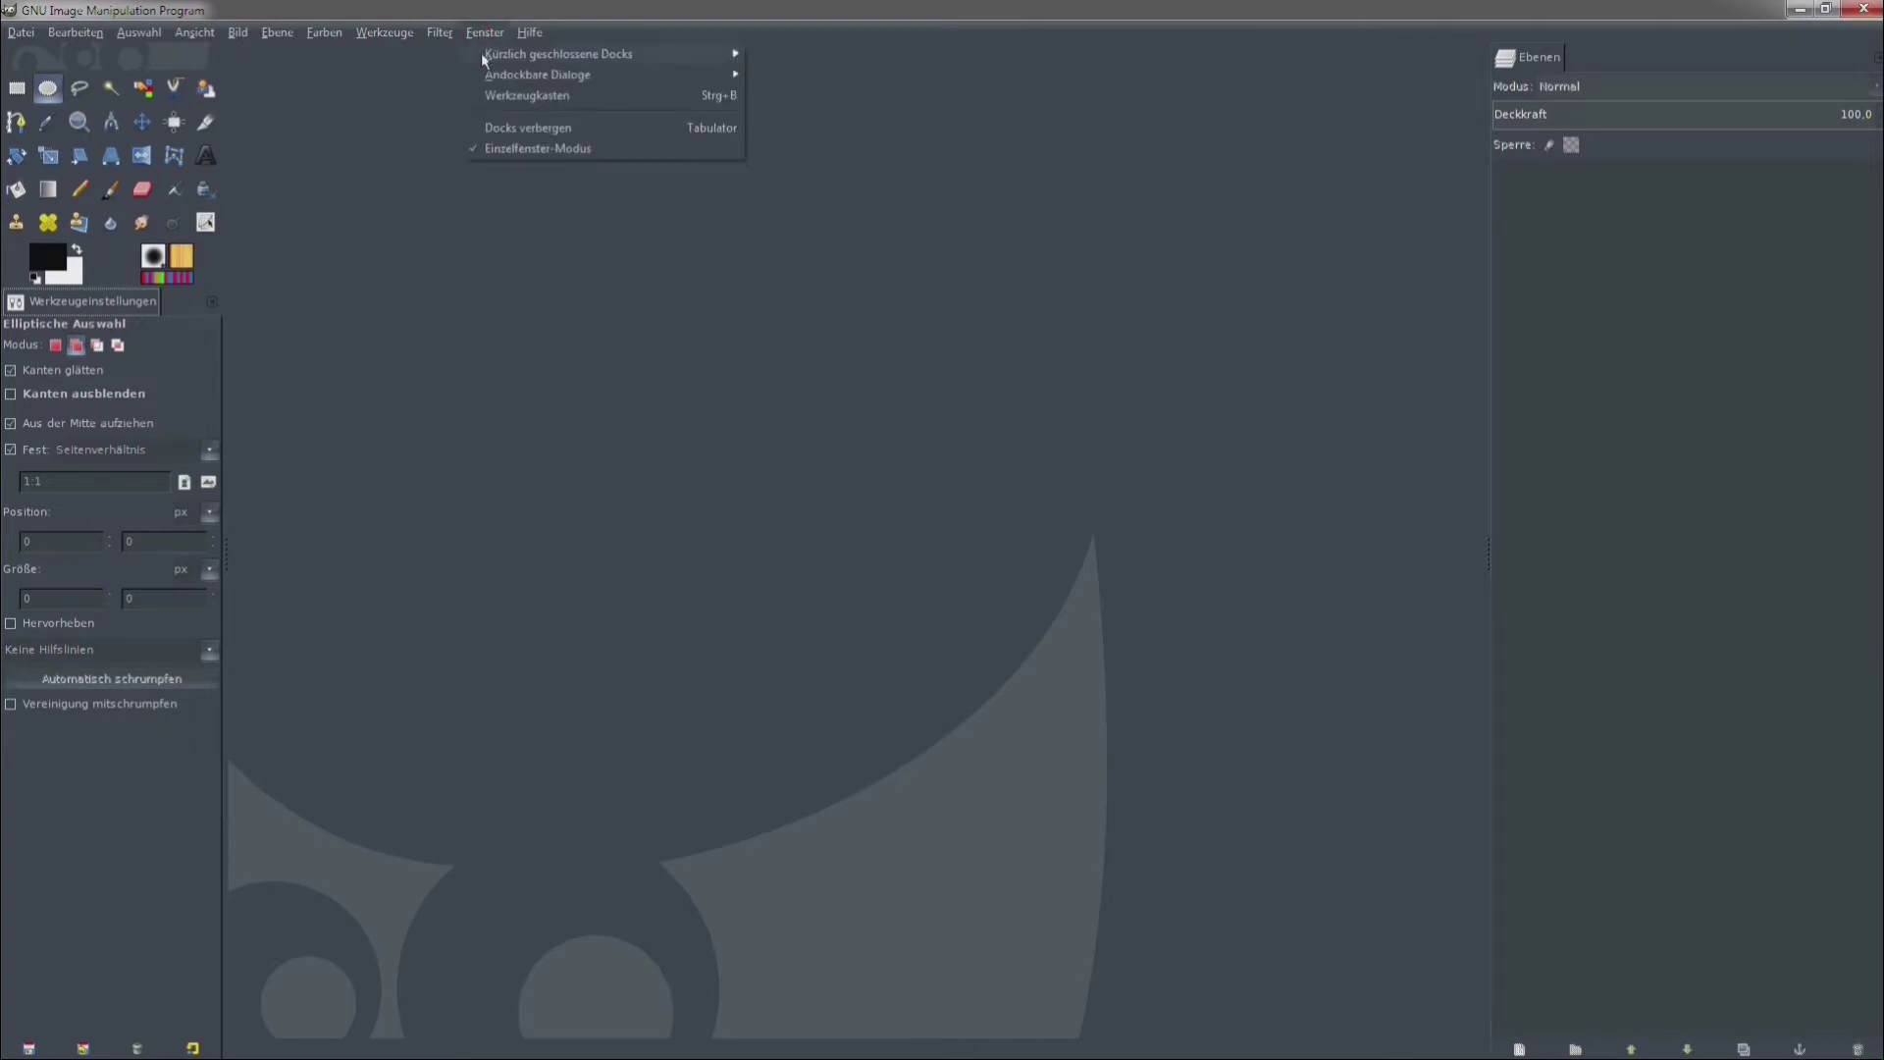
{"action": "mouse_move", "coordinate": [538, 75]}
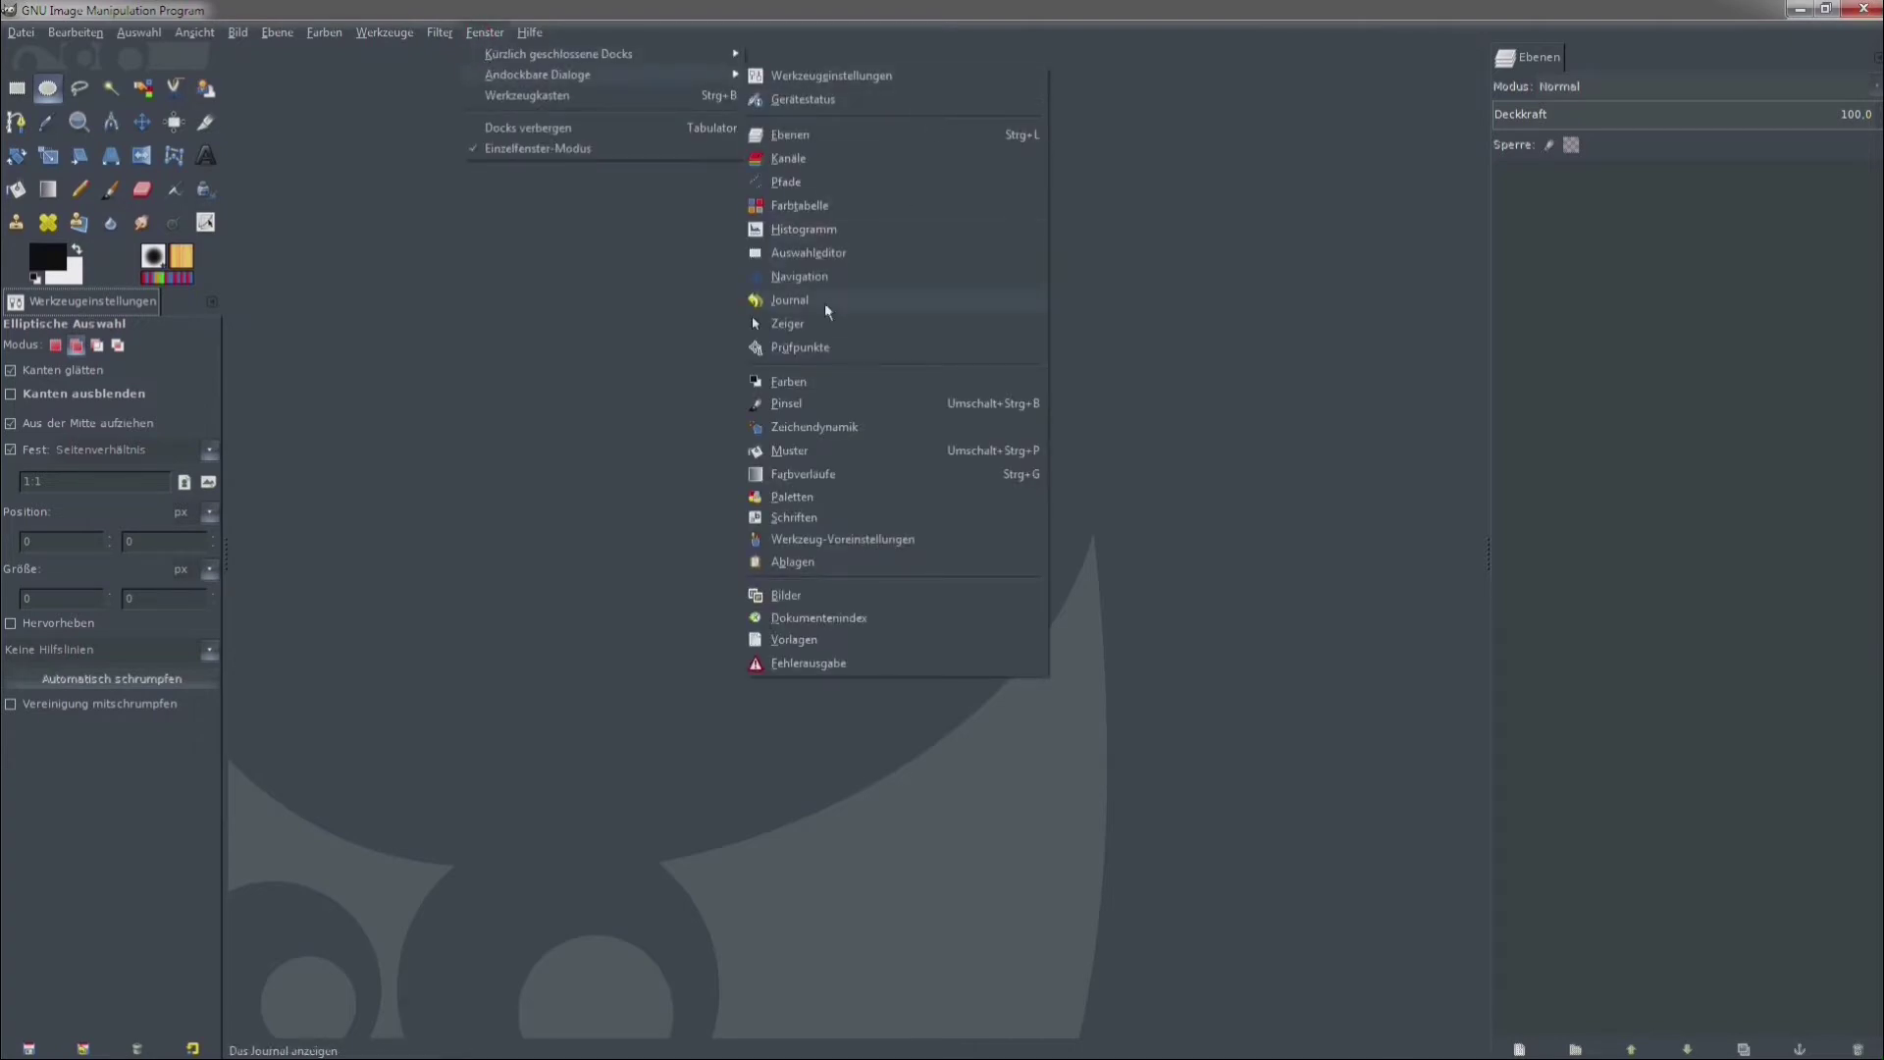
{"action": "left_click", "coordinate": [792, 182]}
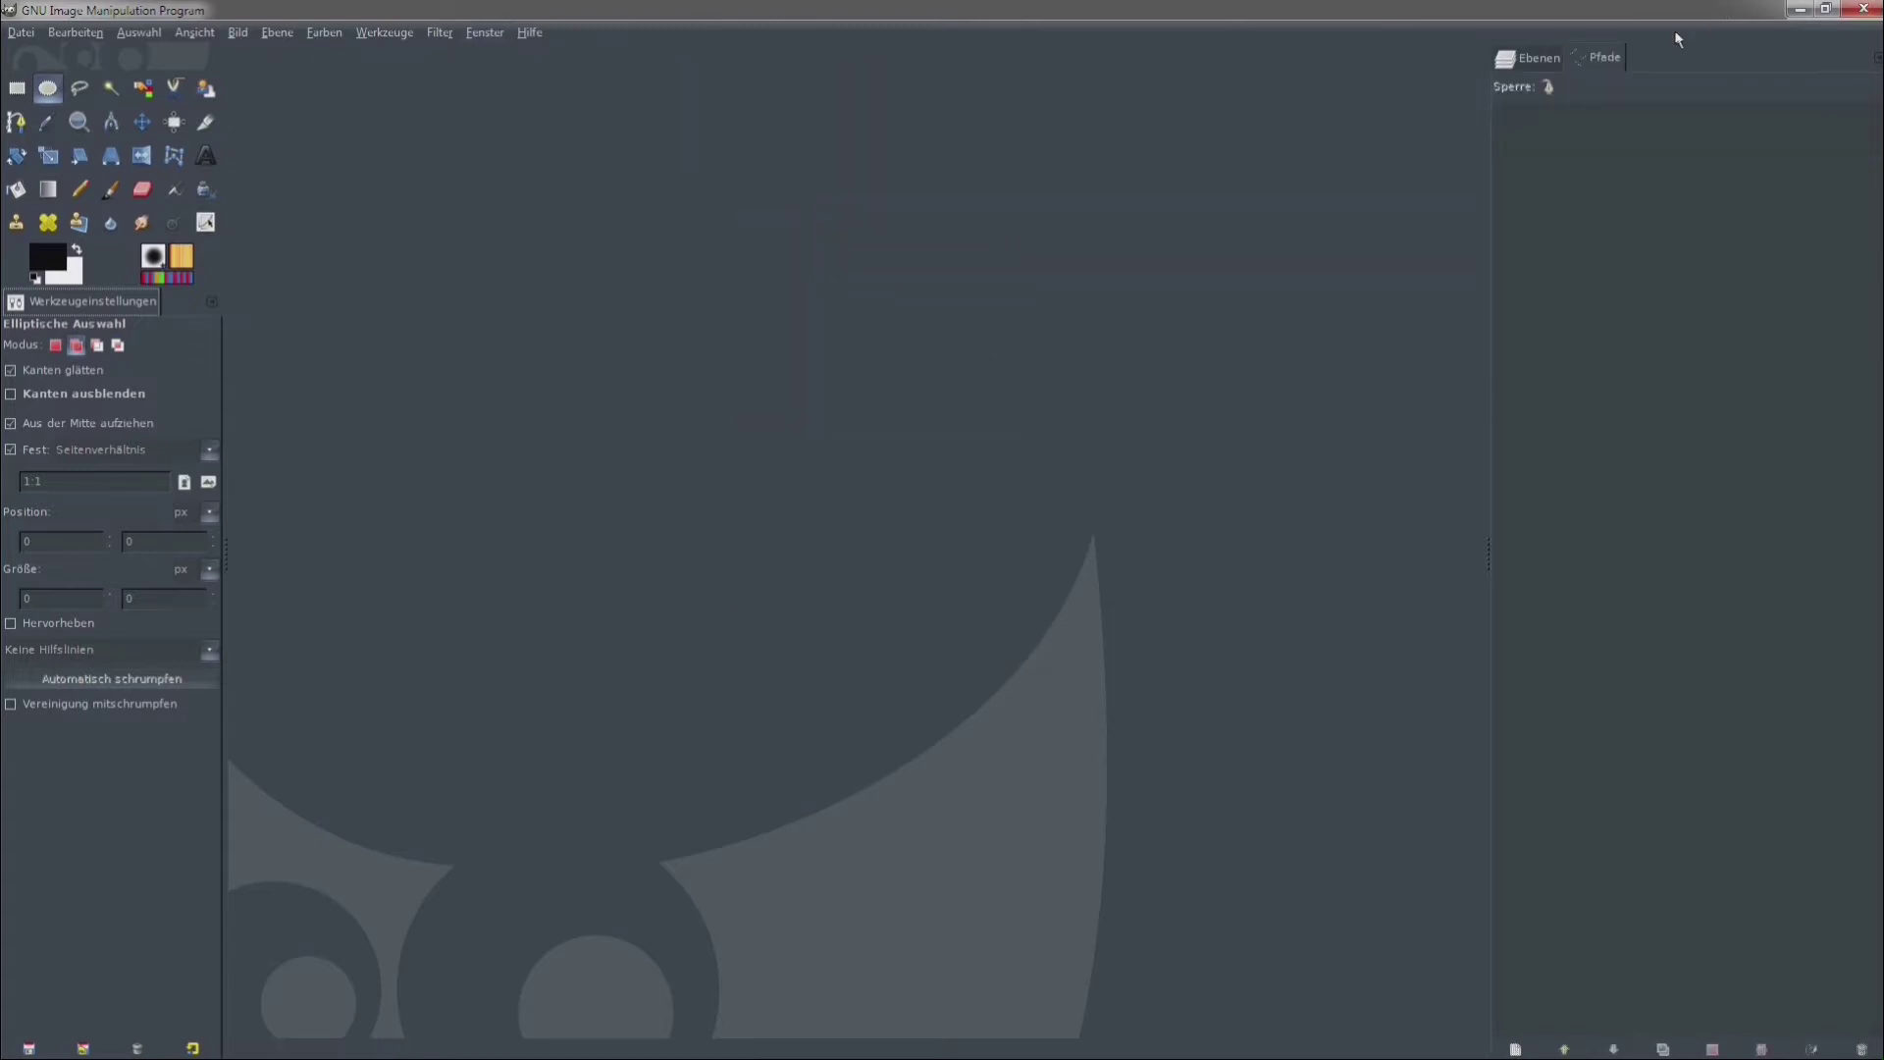
{"action": "left_click", "coordinate": [1513, 57]}
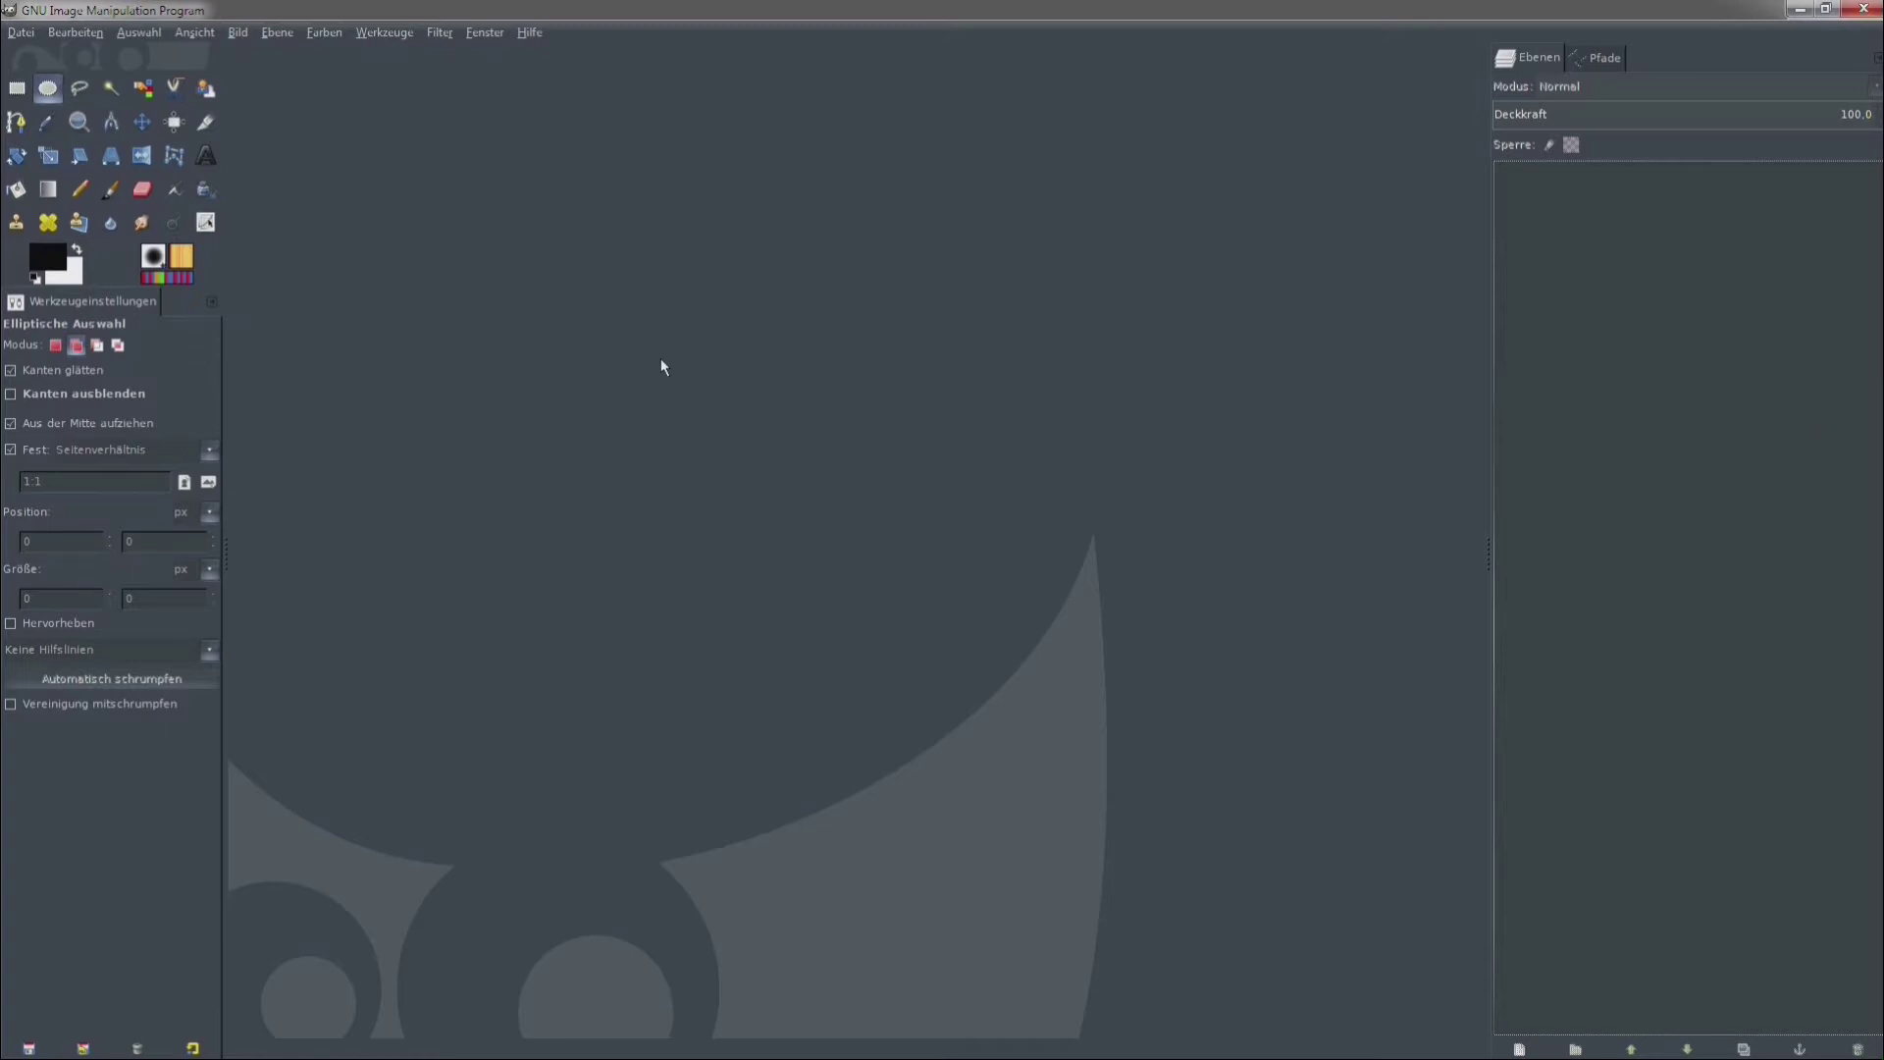
Create a new 400×400 px image and zoom the view to 200%.
{"action": "left_click", "coordinate": [22, 32]}
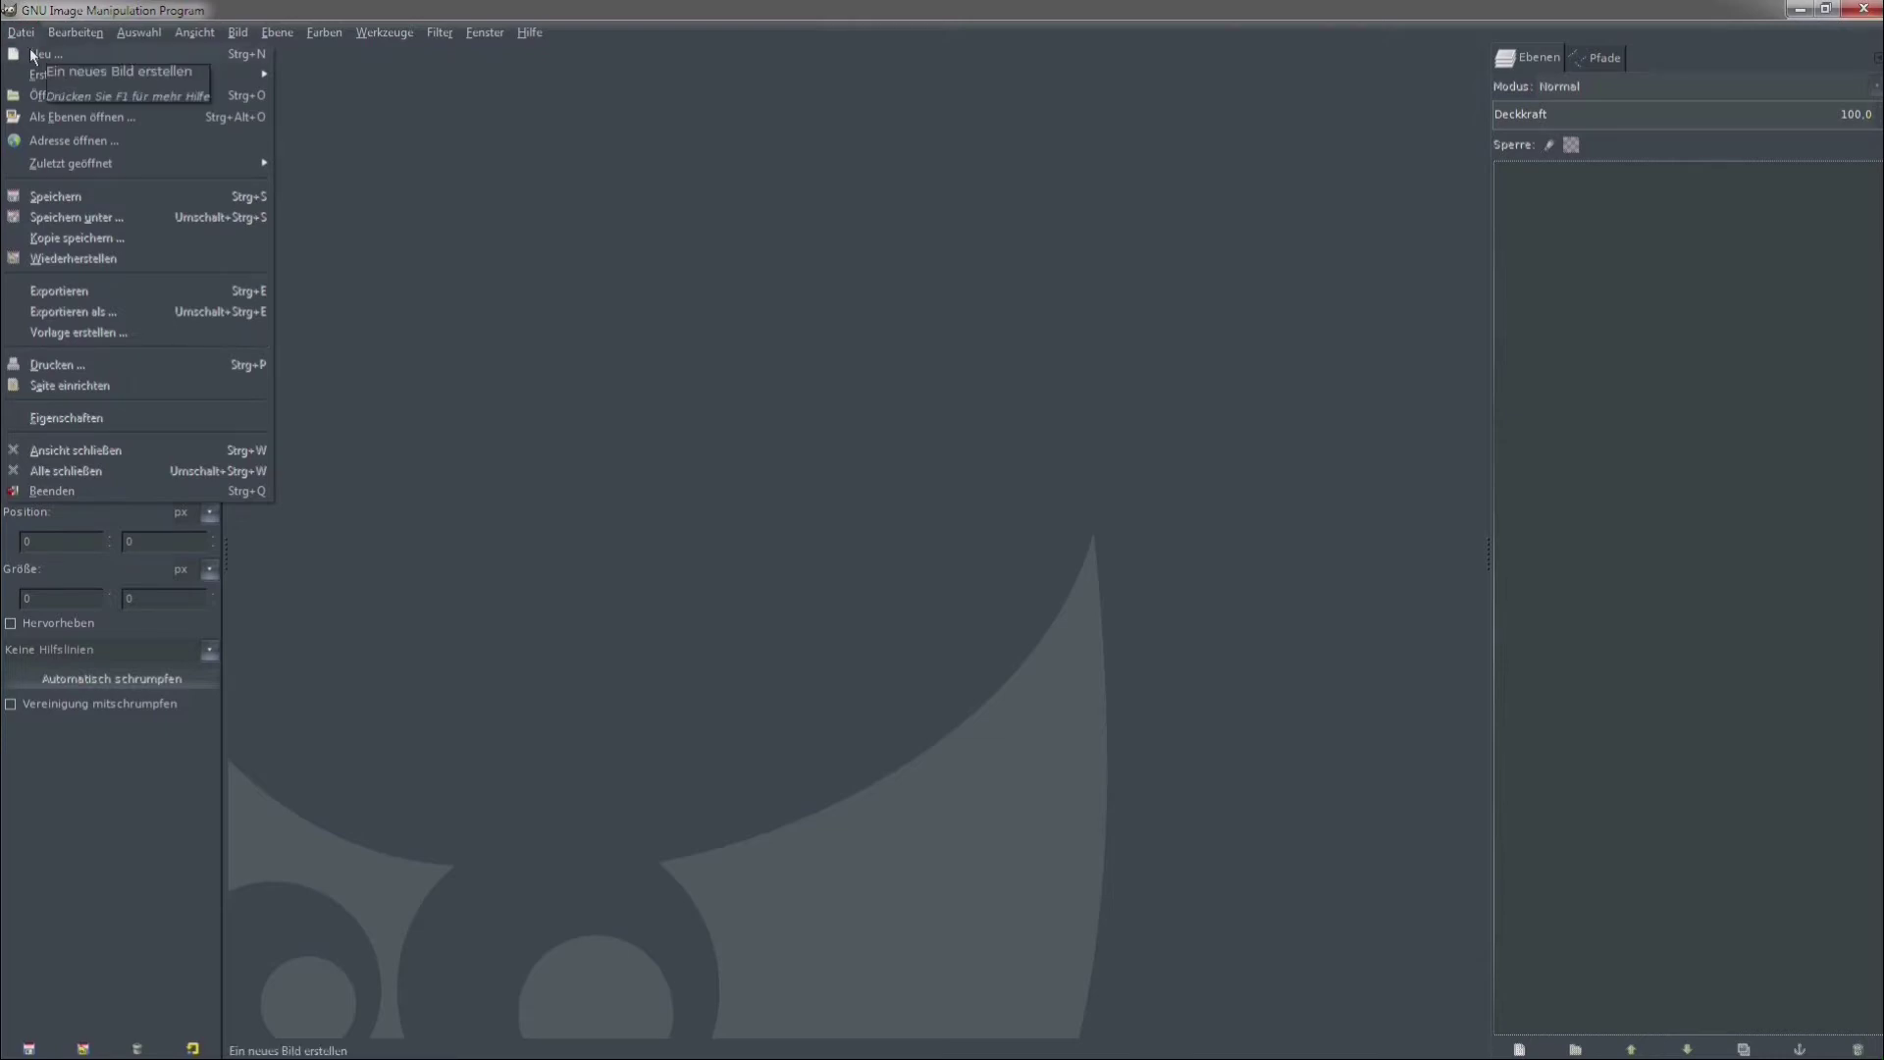
{"action": "left_click", "coordinate": [33, 54]}
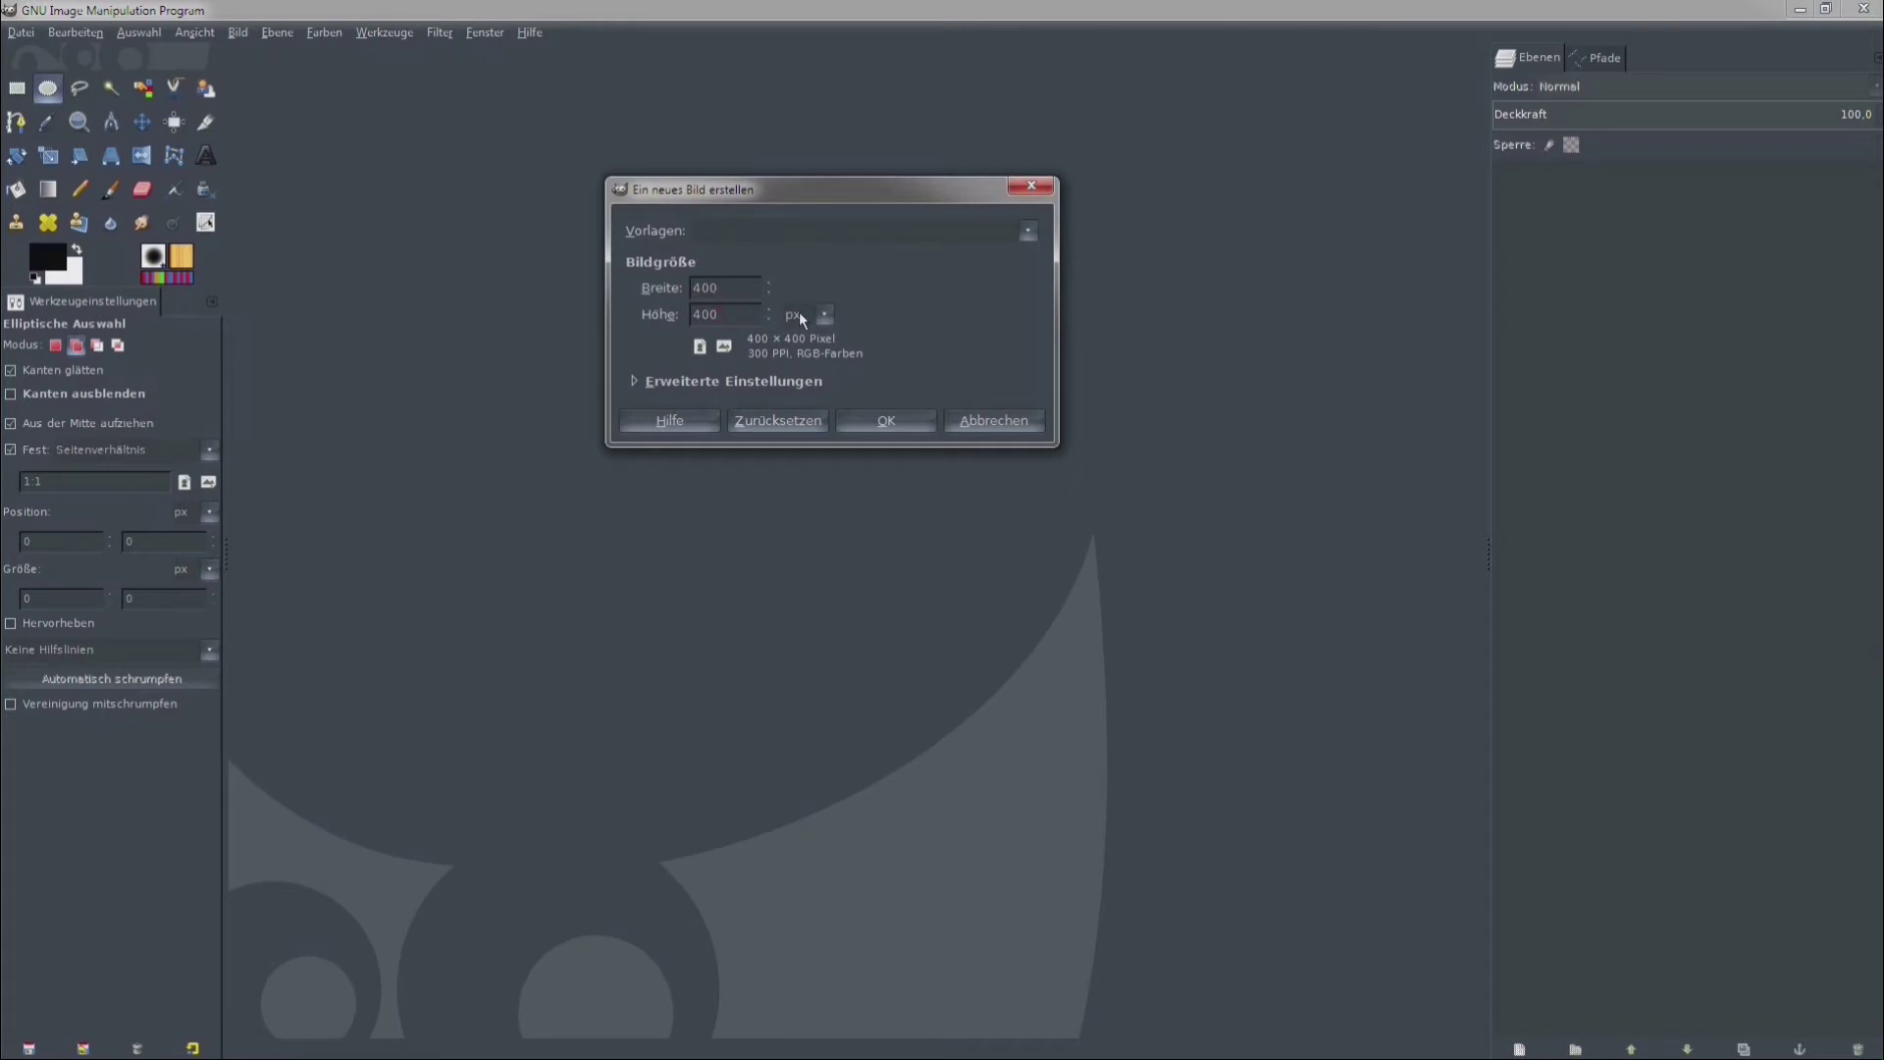
{"action": "left_click", "coordinate": [883, 421]}
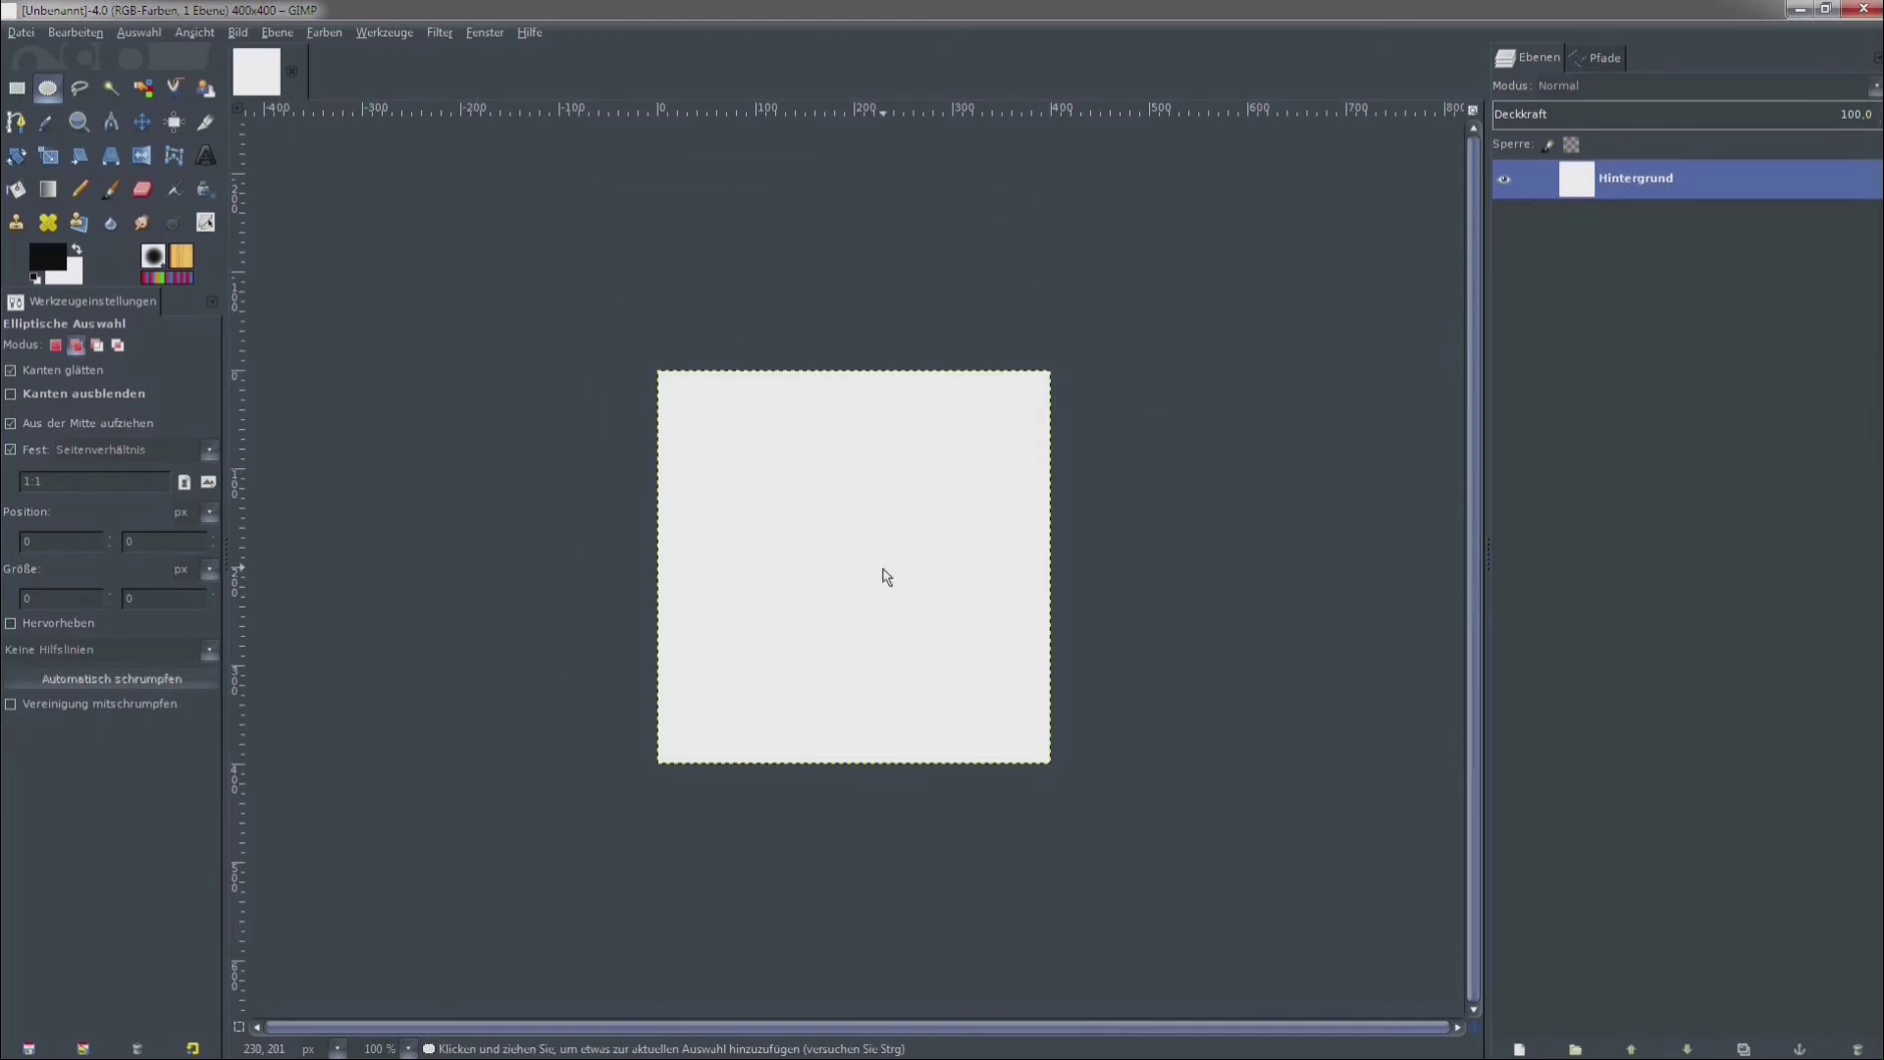
{"action": "key", "text": "plus"}
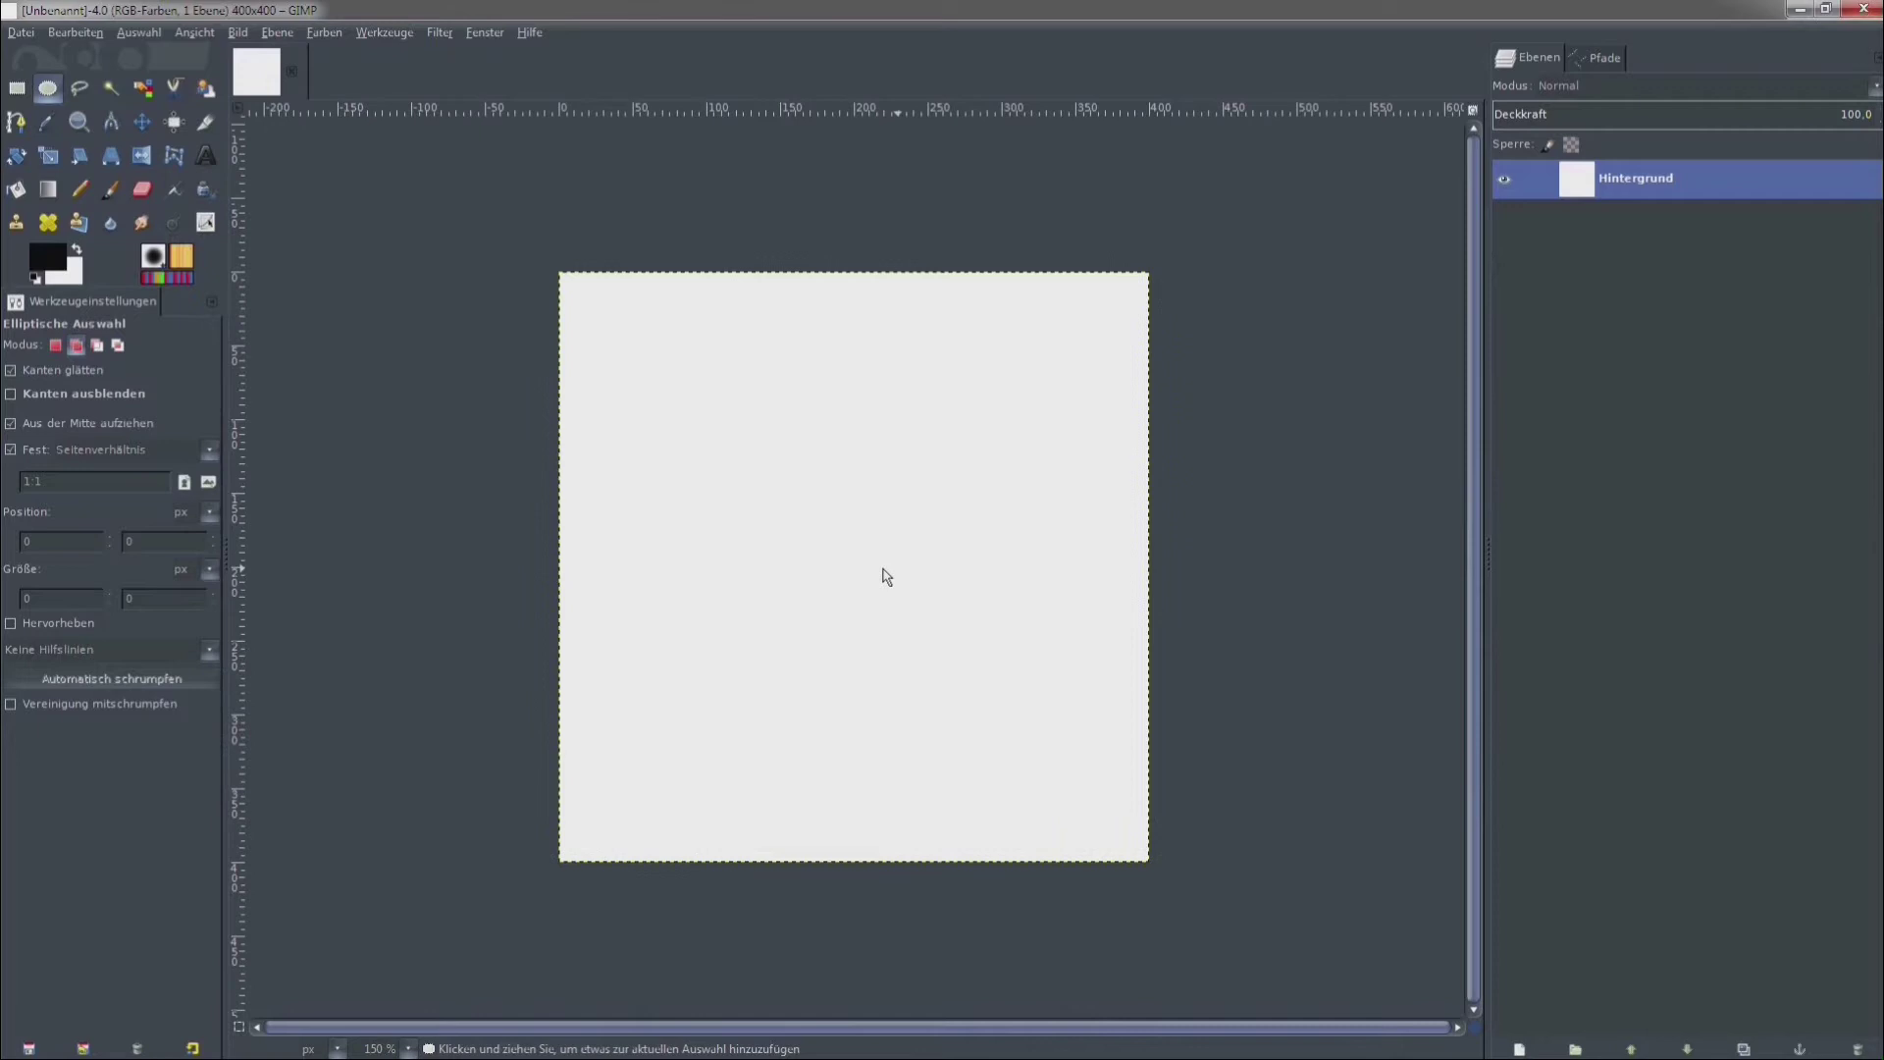
{"action": "key", "text": "plus"}
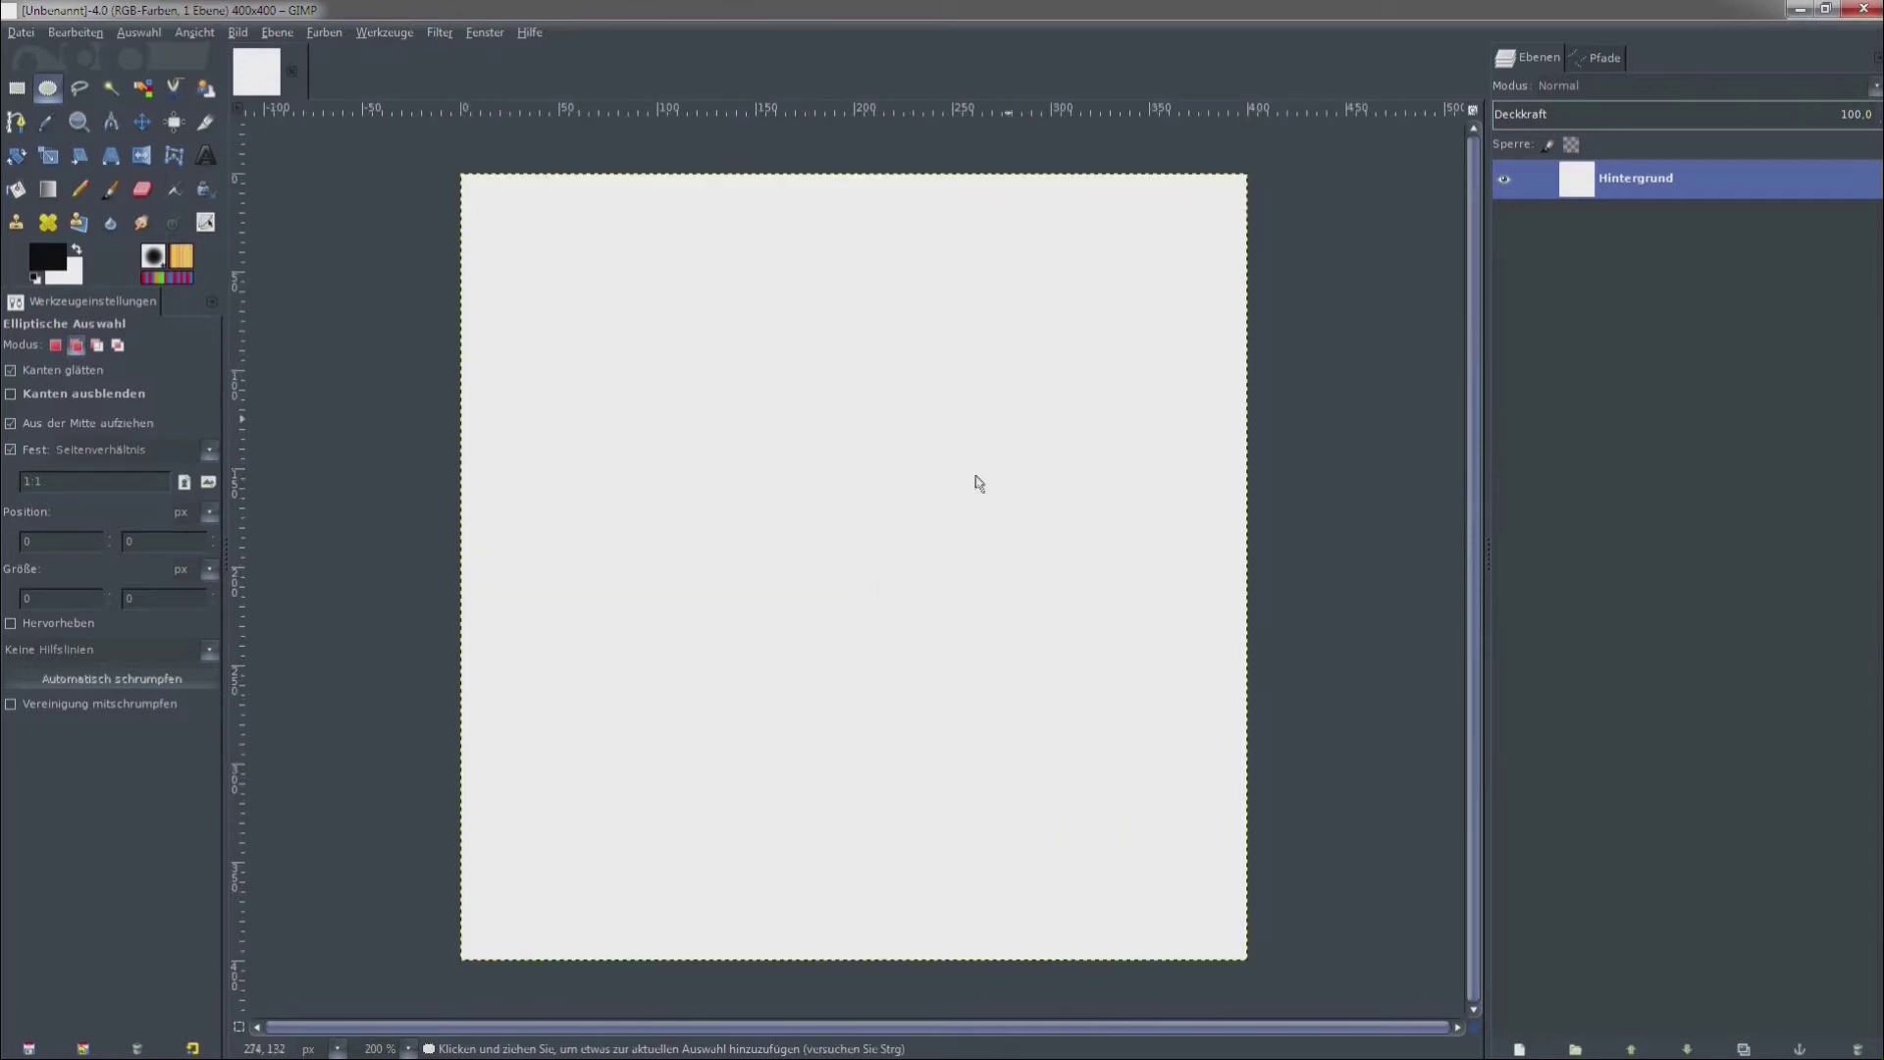
{"action": "key", "text": "minus"}
{"action": "key", "text": "minus"}
{"action": "key", "text": "minus"}
{"action": "key", "text": "plus"}
{"action": "key", "text": "plus"}
{"action": "key", "text": "plus"}
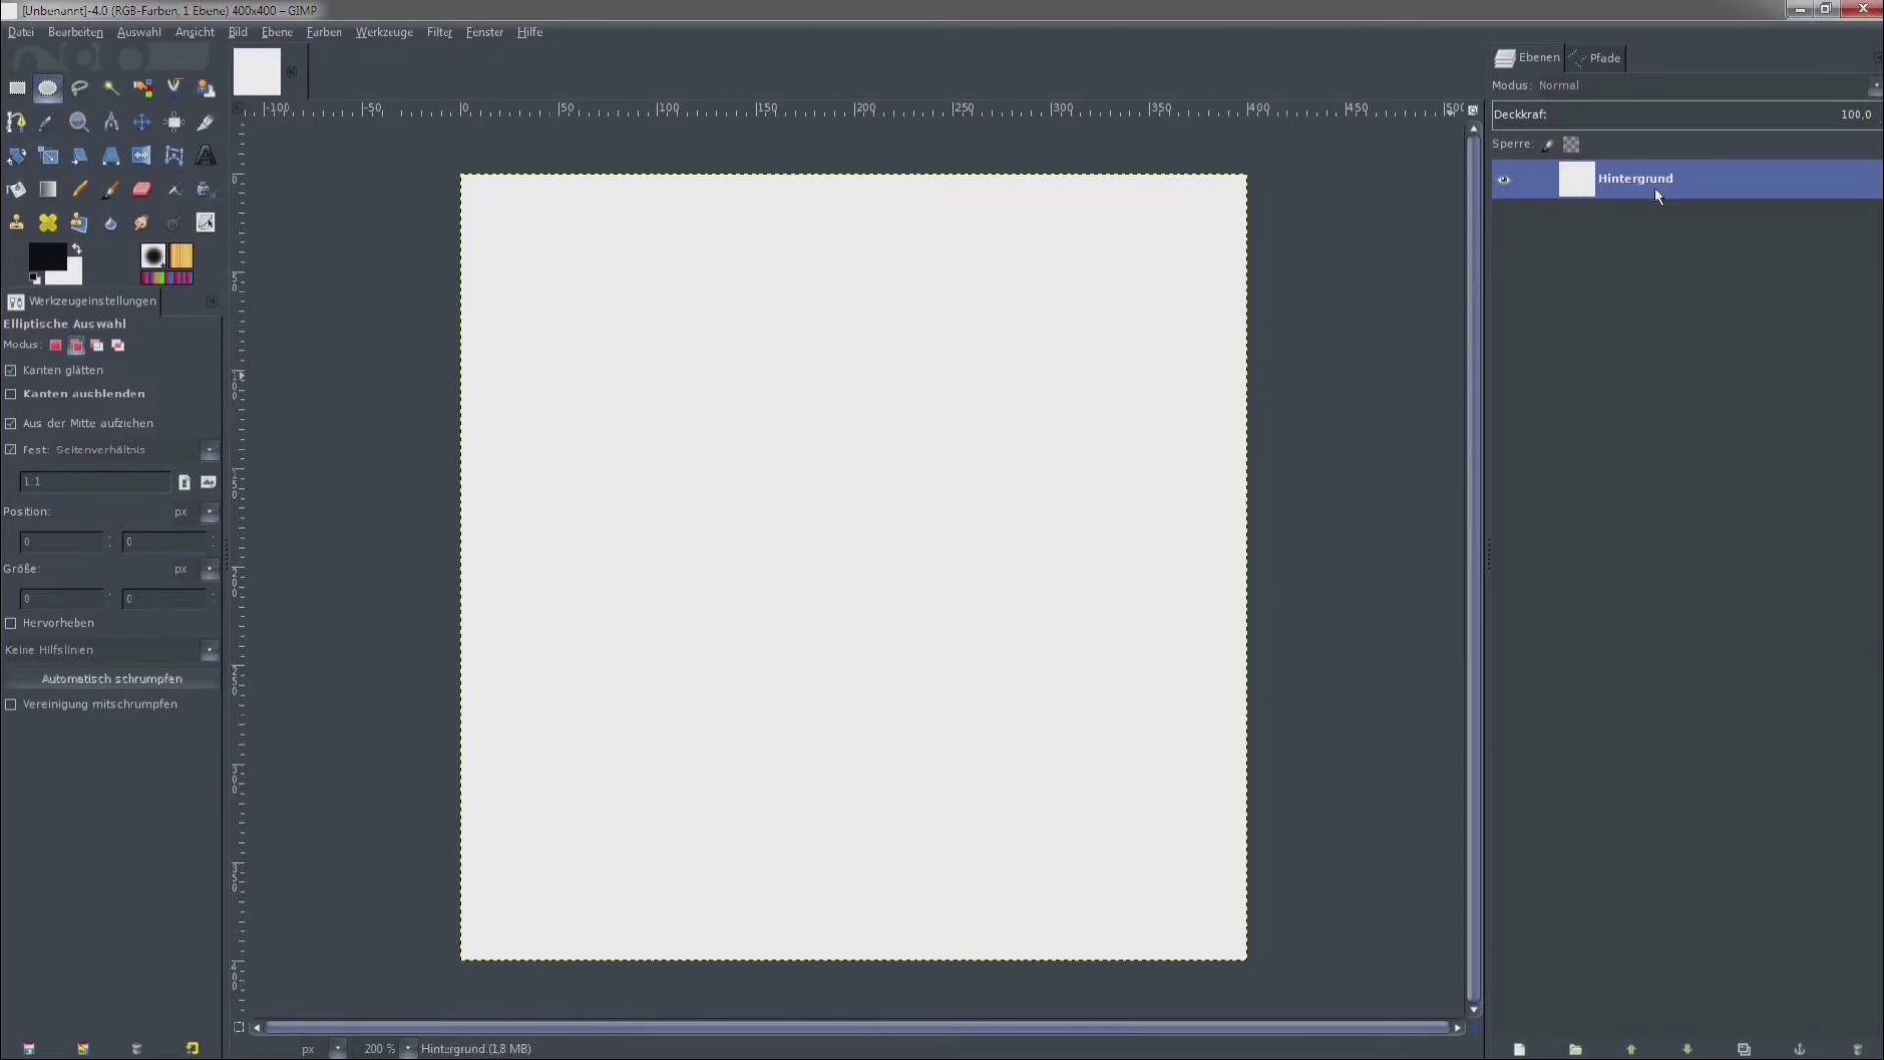
Toggle the Hintergrund layer's visibility, leaving it visible.
{"action": "left_click", "coordinate": [1504, 177]}
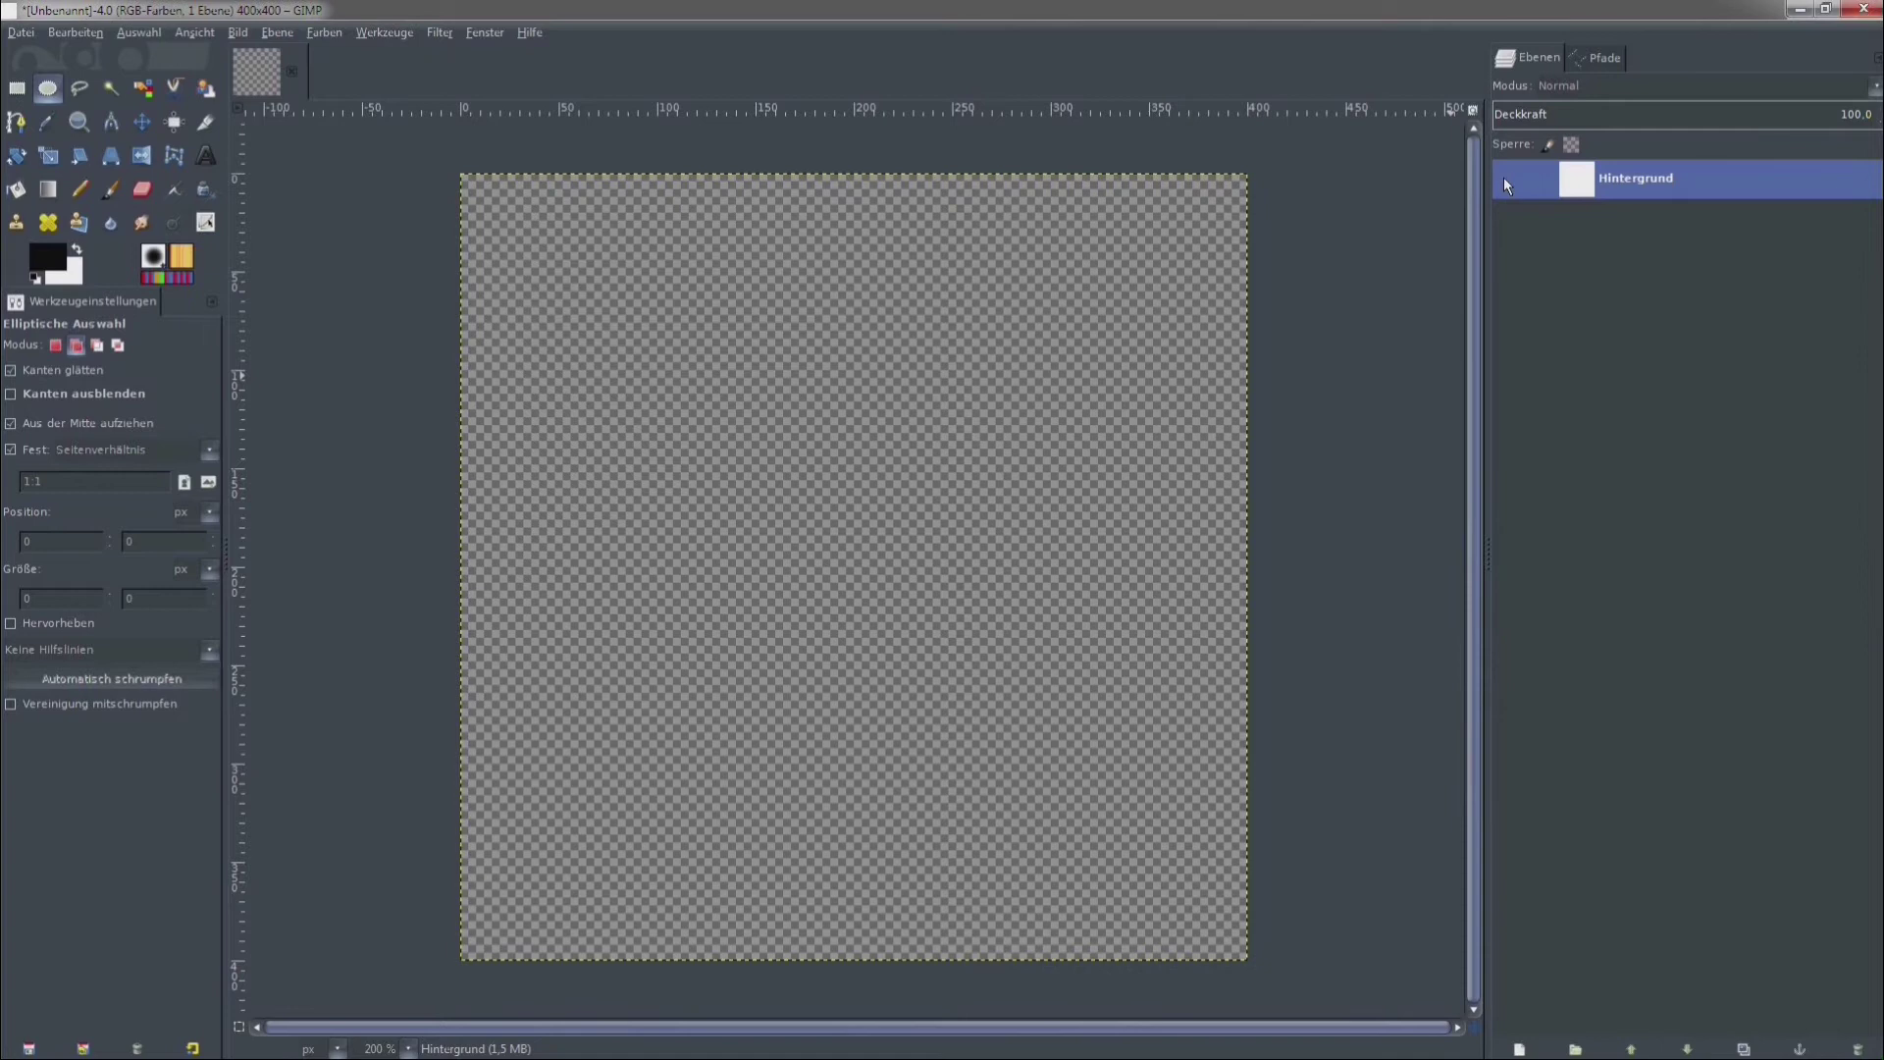
{"action": "left_click", "coordinate": [1504, 177]}
{"action": "left_click", "coordinate": [1504, 176]}
{"action": "left_click", "coordinate": [1504, 178]}
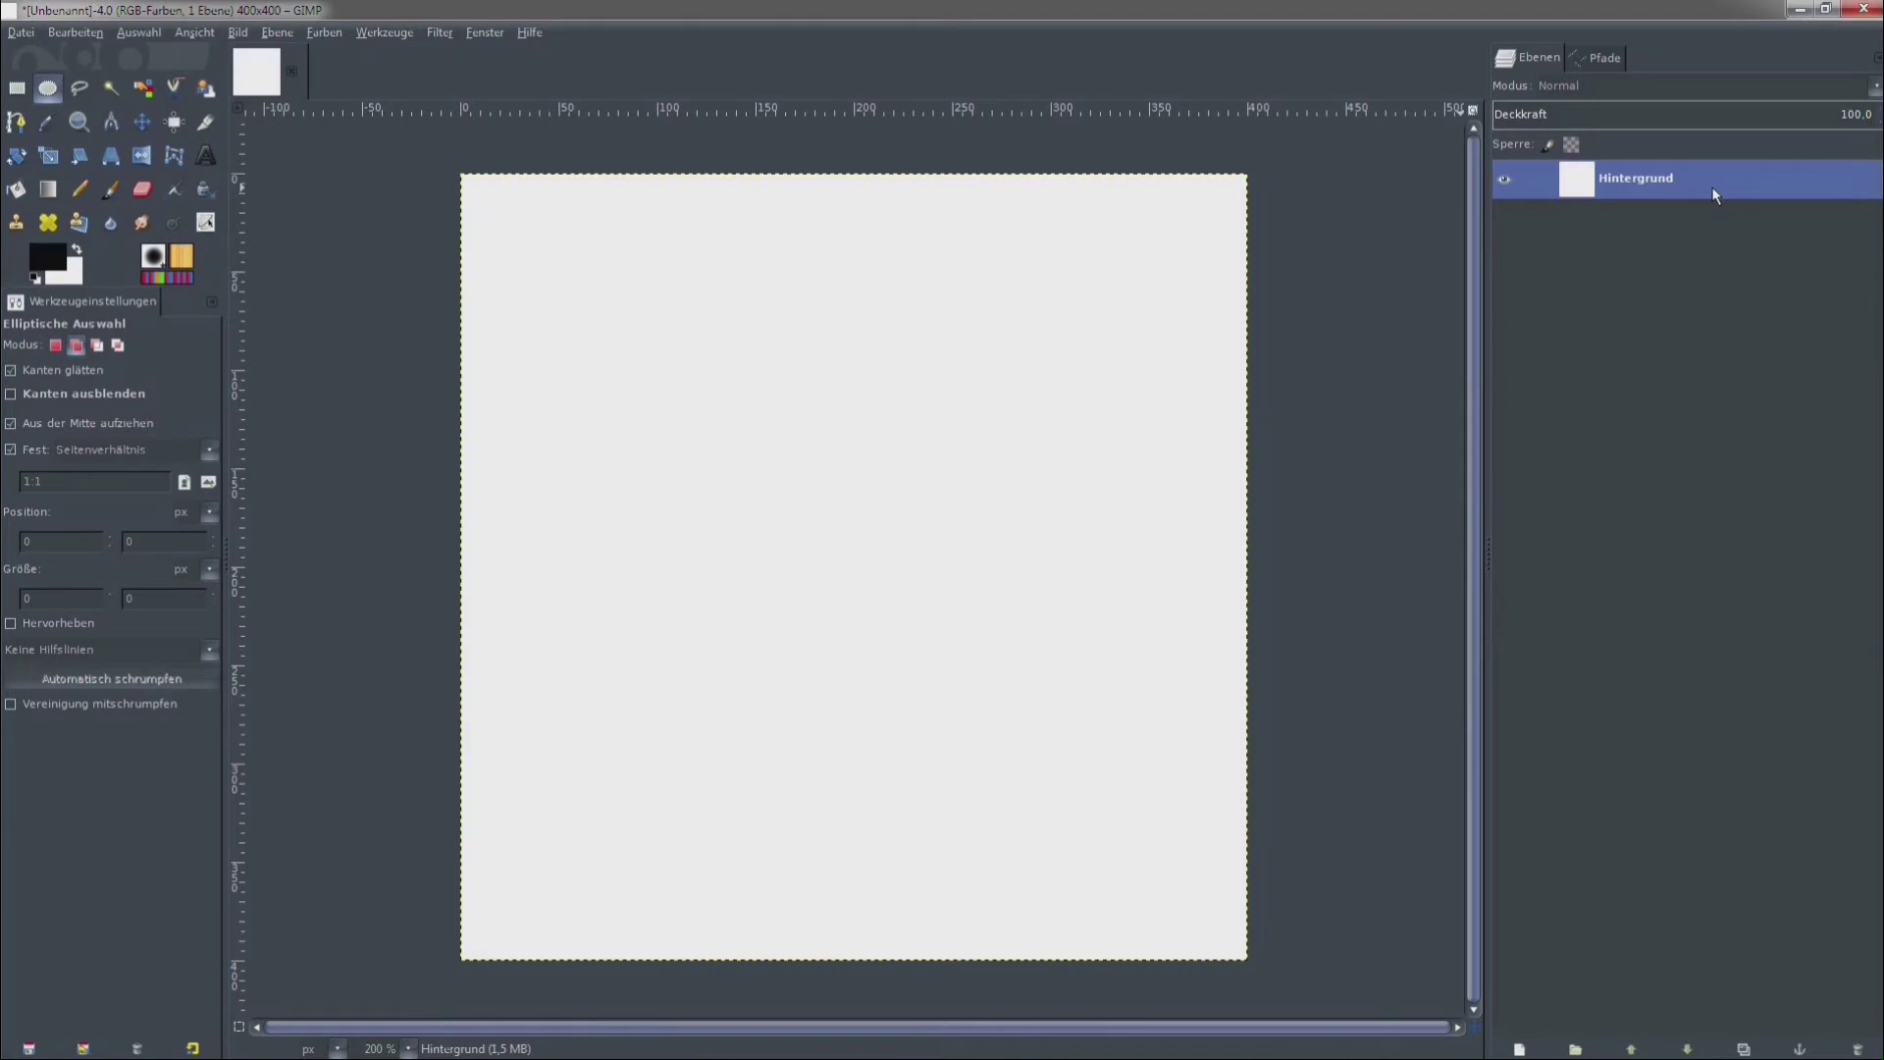
Add a transparent 'Yin Yan' layer above Hintergrund, make it active, and pick Ellipse Select.
{"action": "right_click", "coordinate": [1704, 336]}
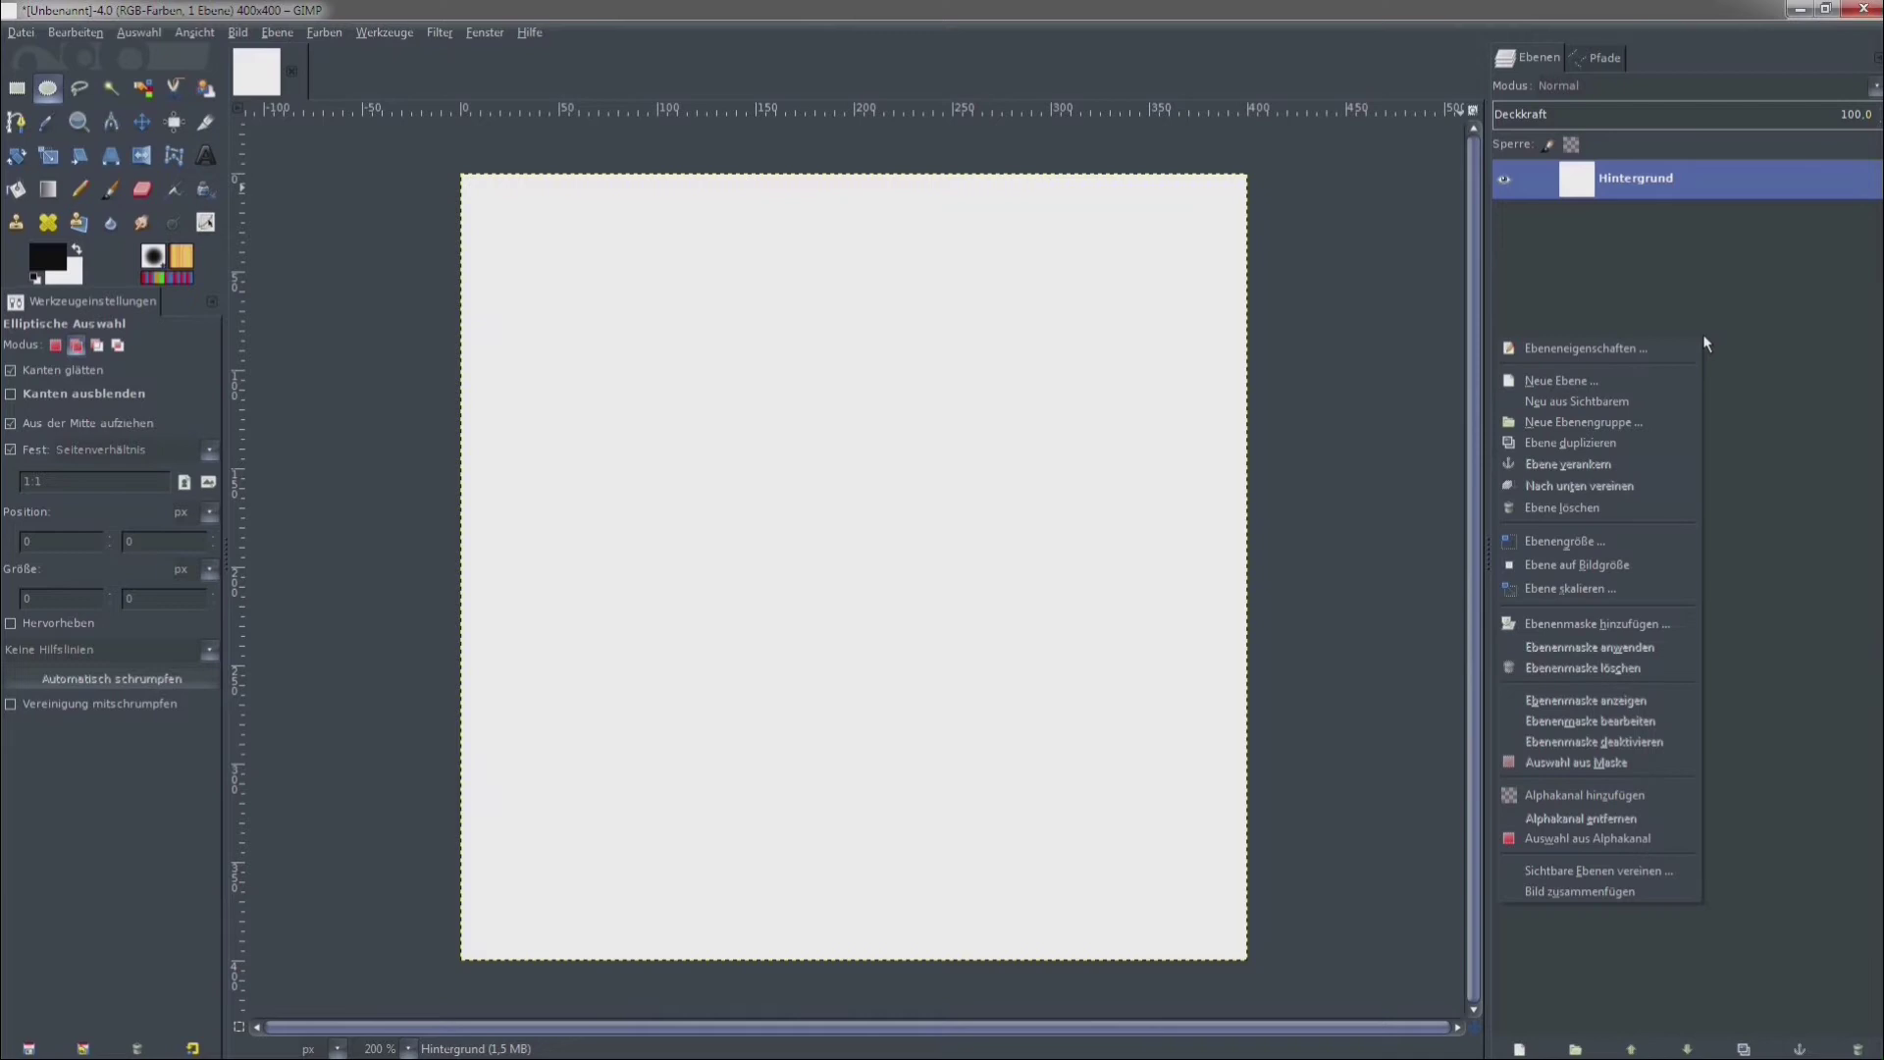
{"action": "left_click", "coordinate": [1645, 380]}
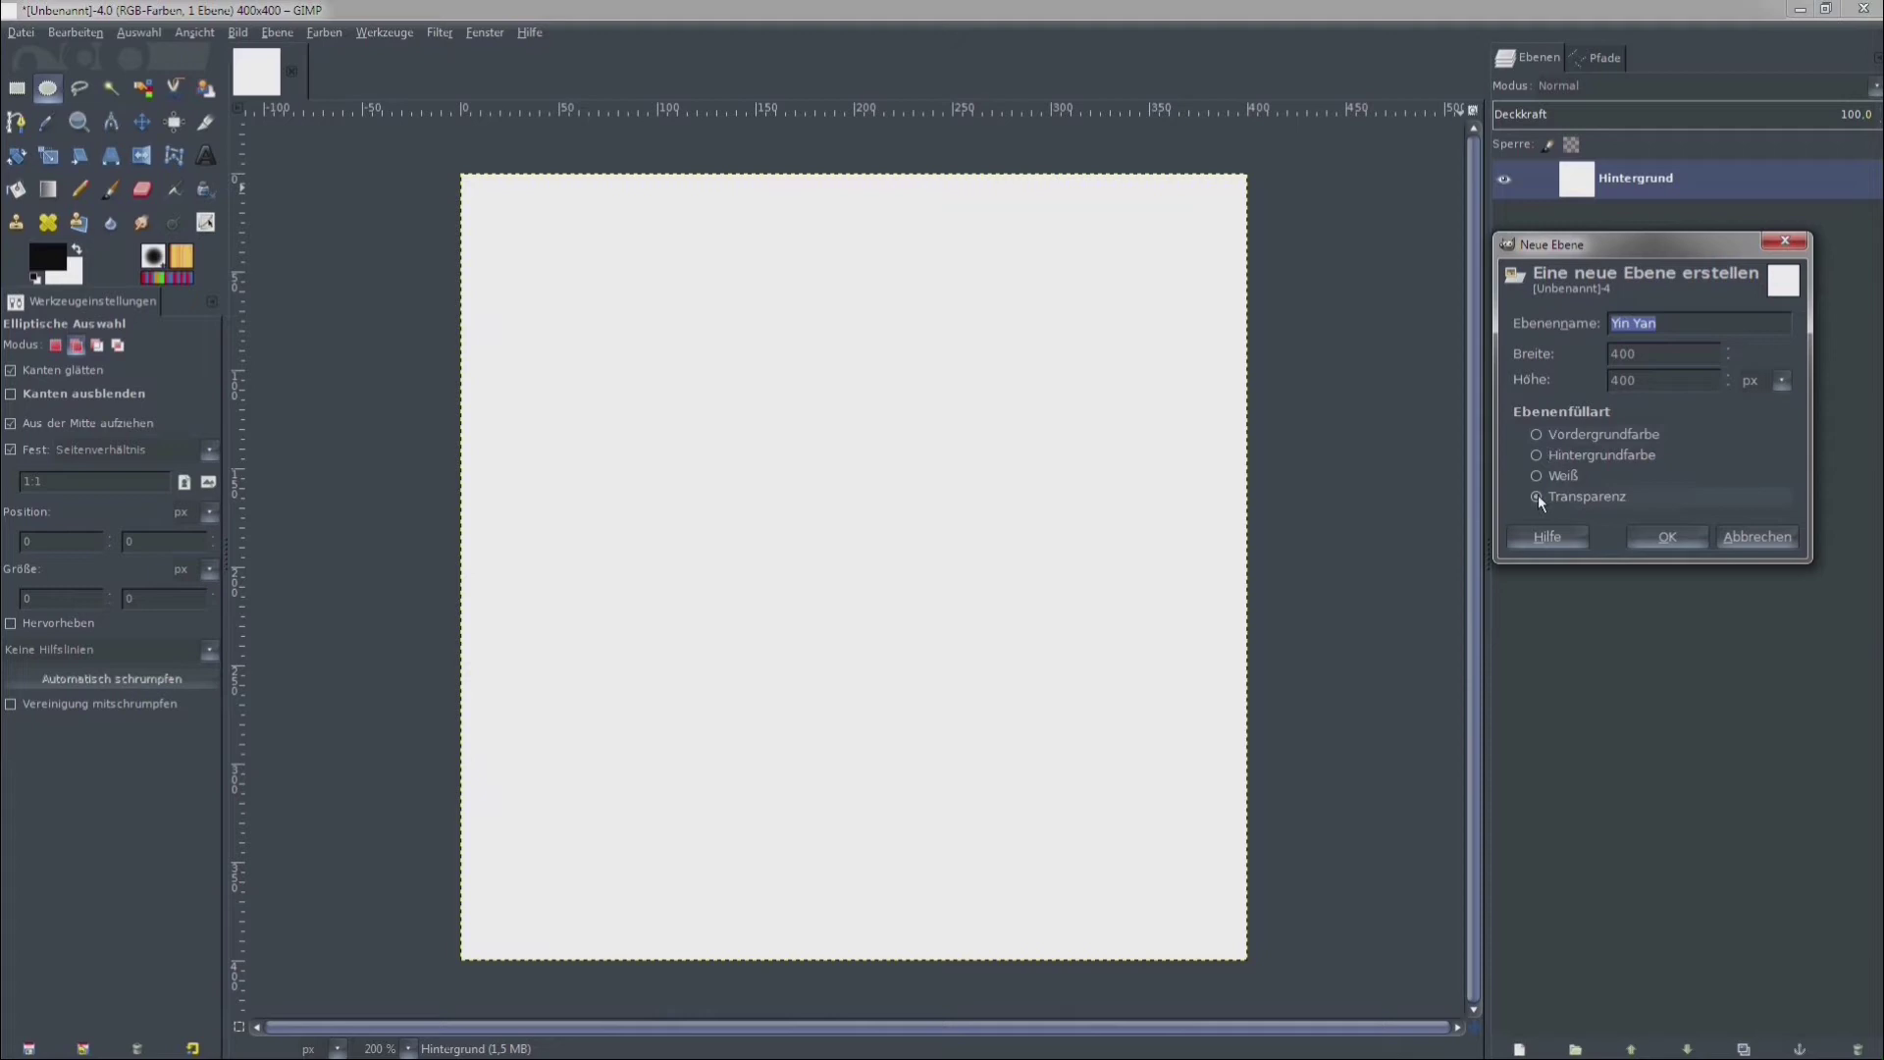
{"action": "left_click", "coordinate": [1658, 537]}
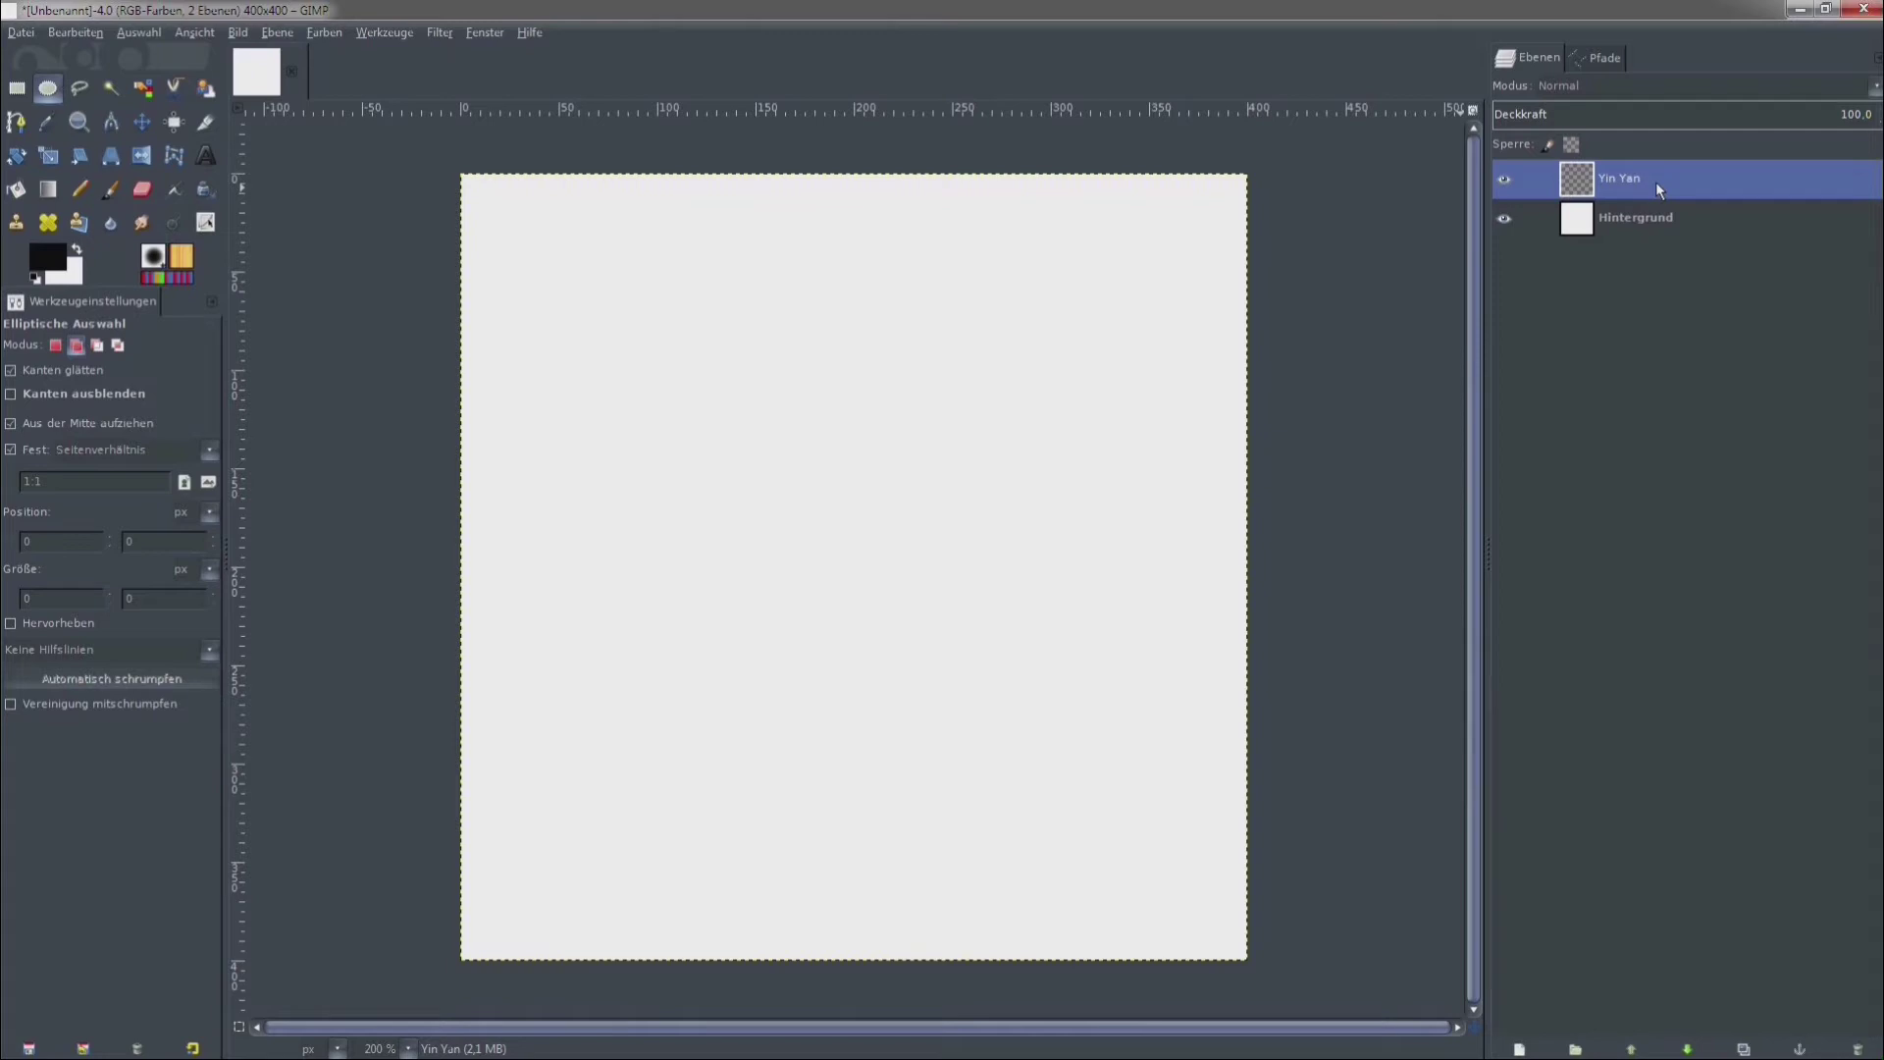
{"action": "double_click", "coordinate": [1657, 181]}
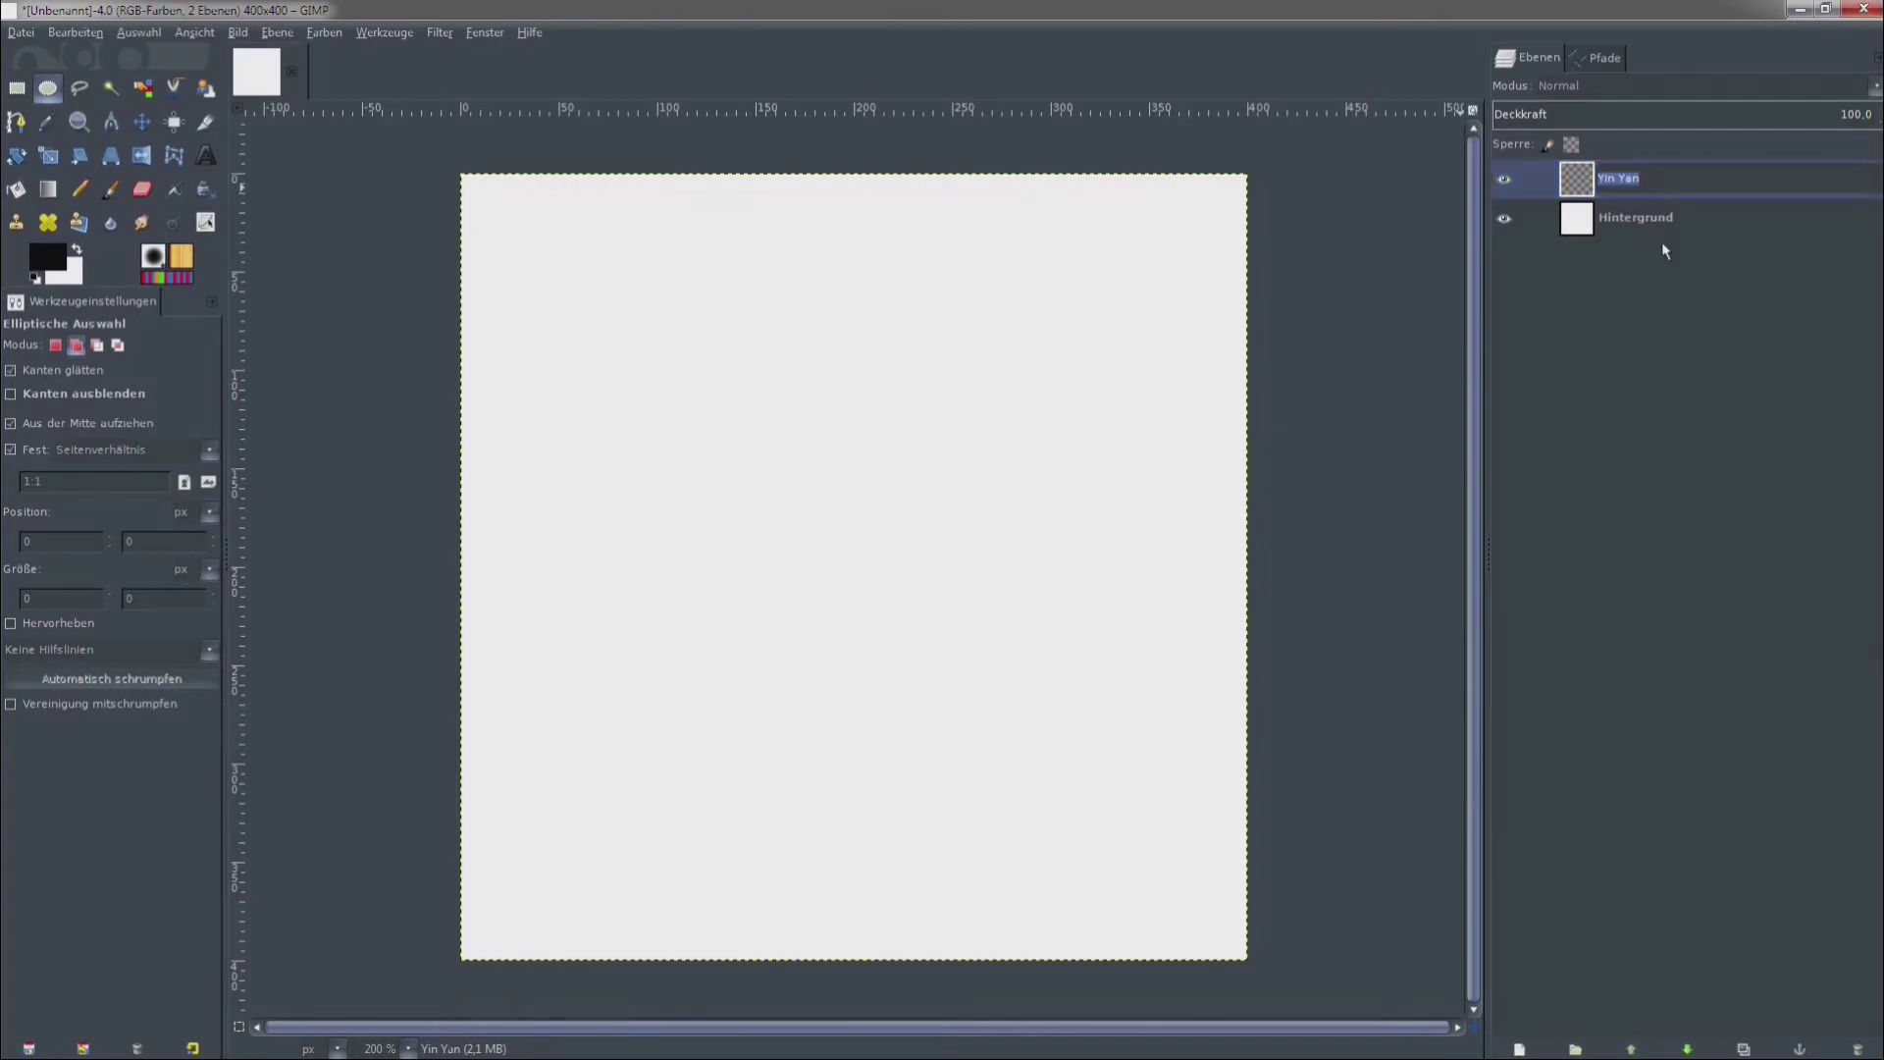
{"action": "left_click", "coordinate": [1670, 228]}
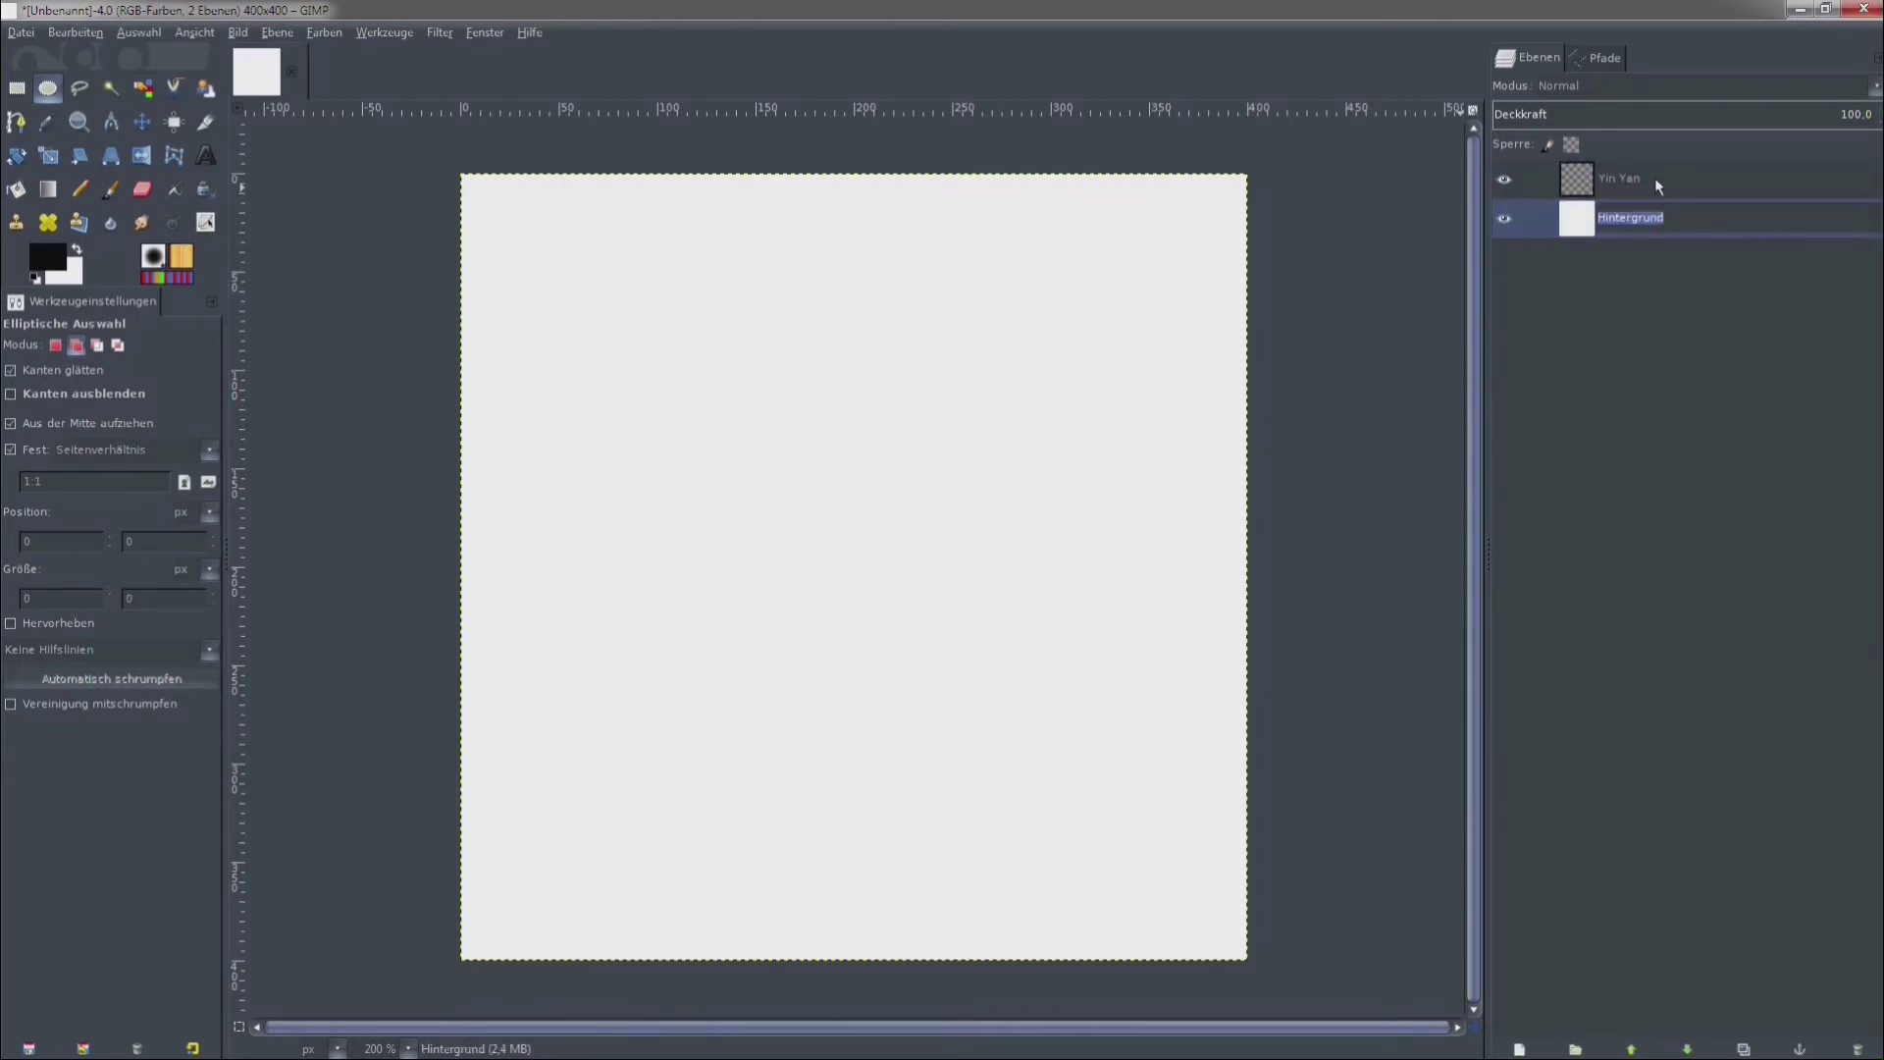
{"action": "left_click", "coordinate": [1656, 183]}
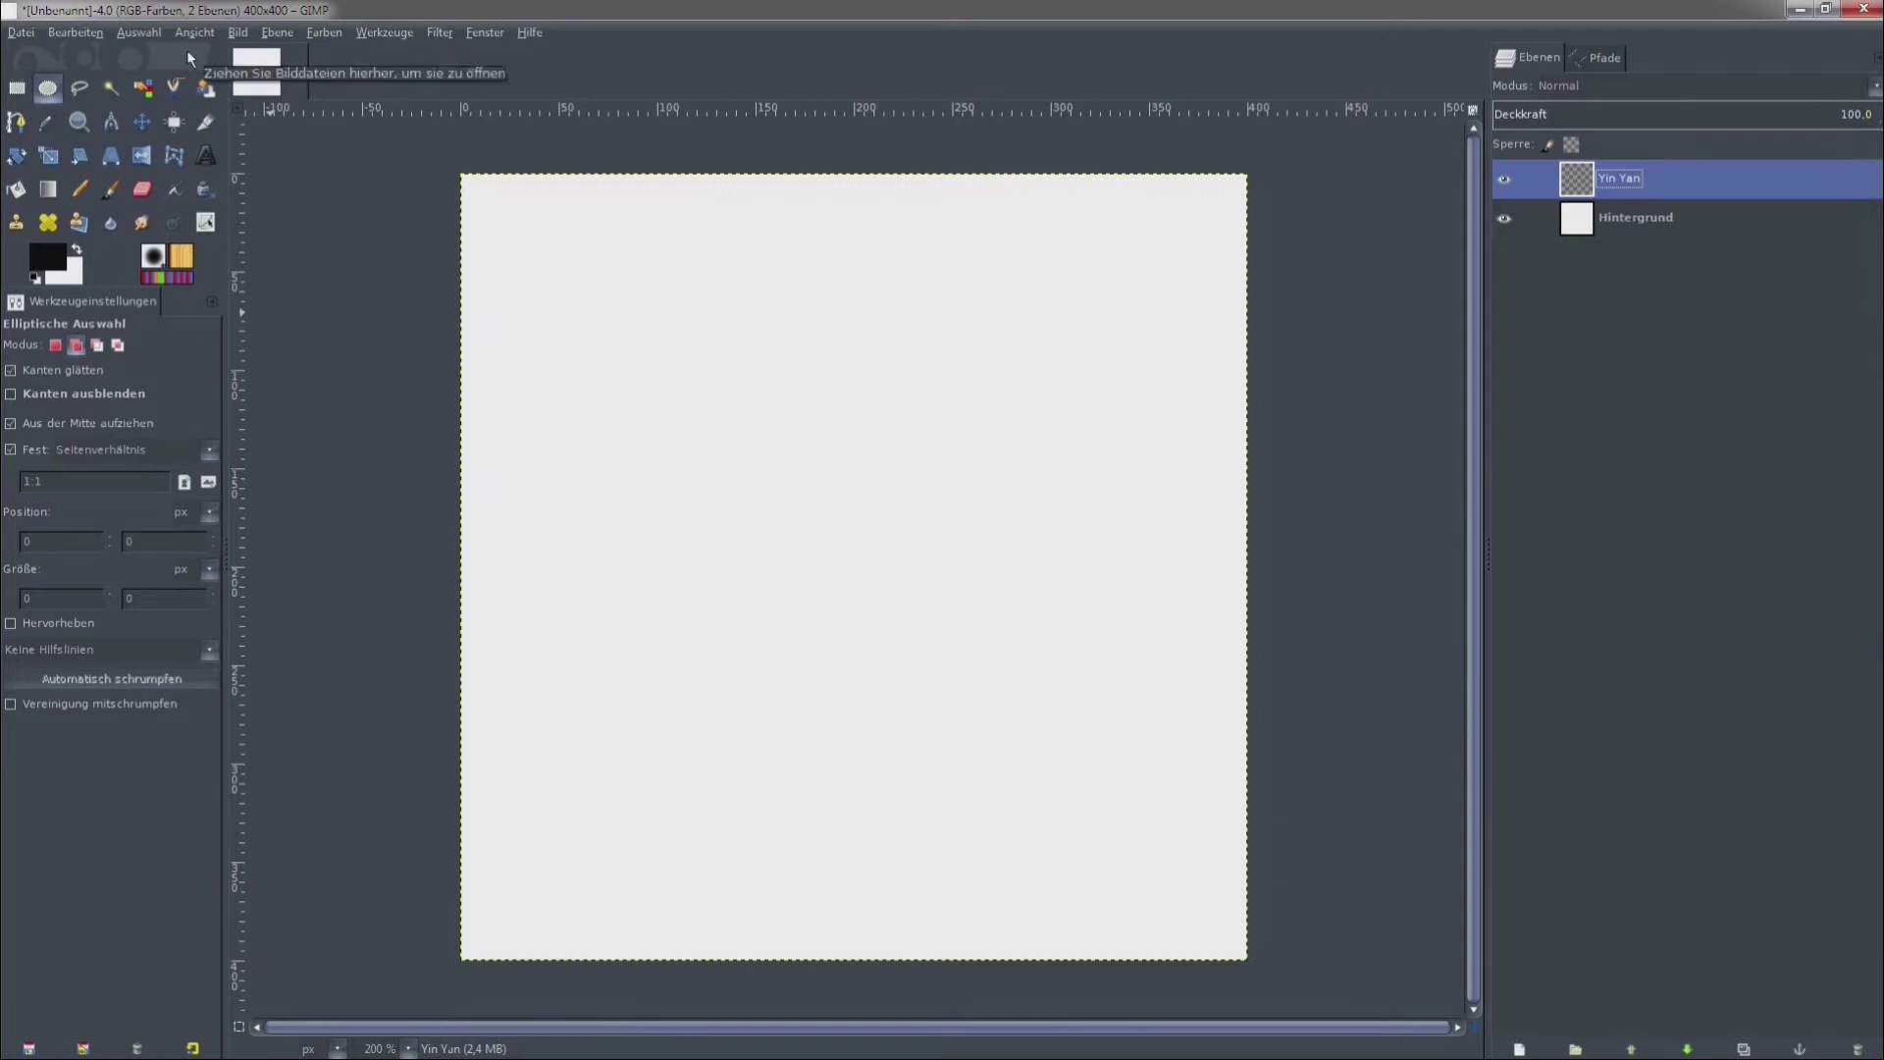
{"action": "left_click", "coordinate": [47, 88]}
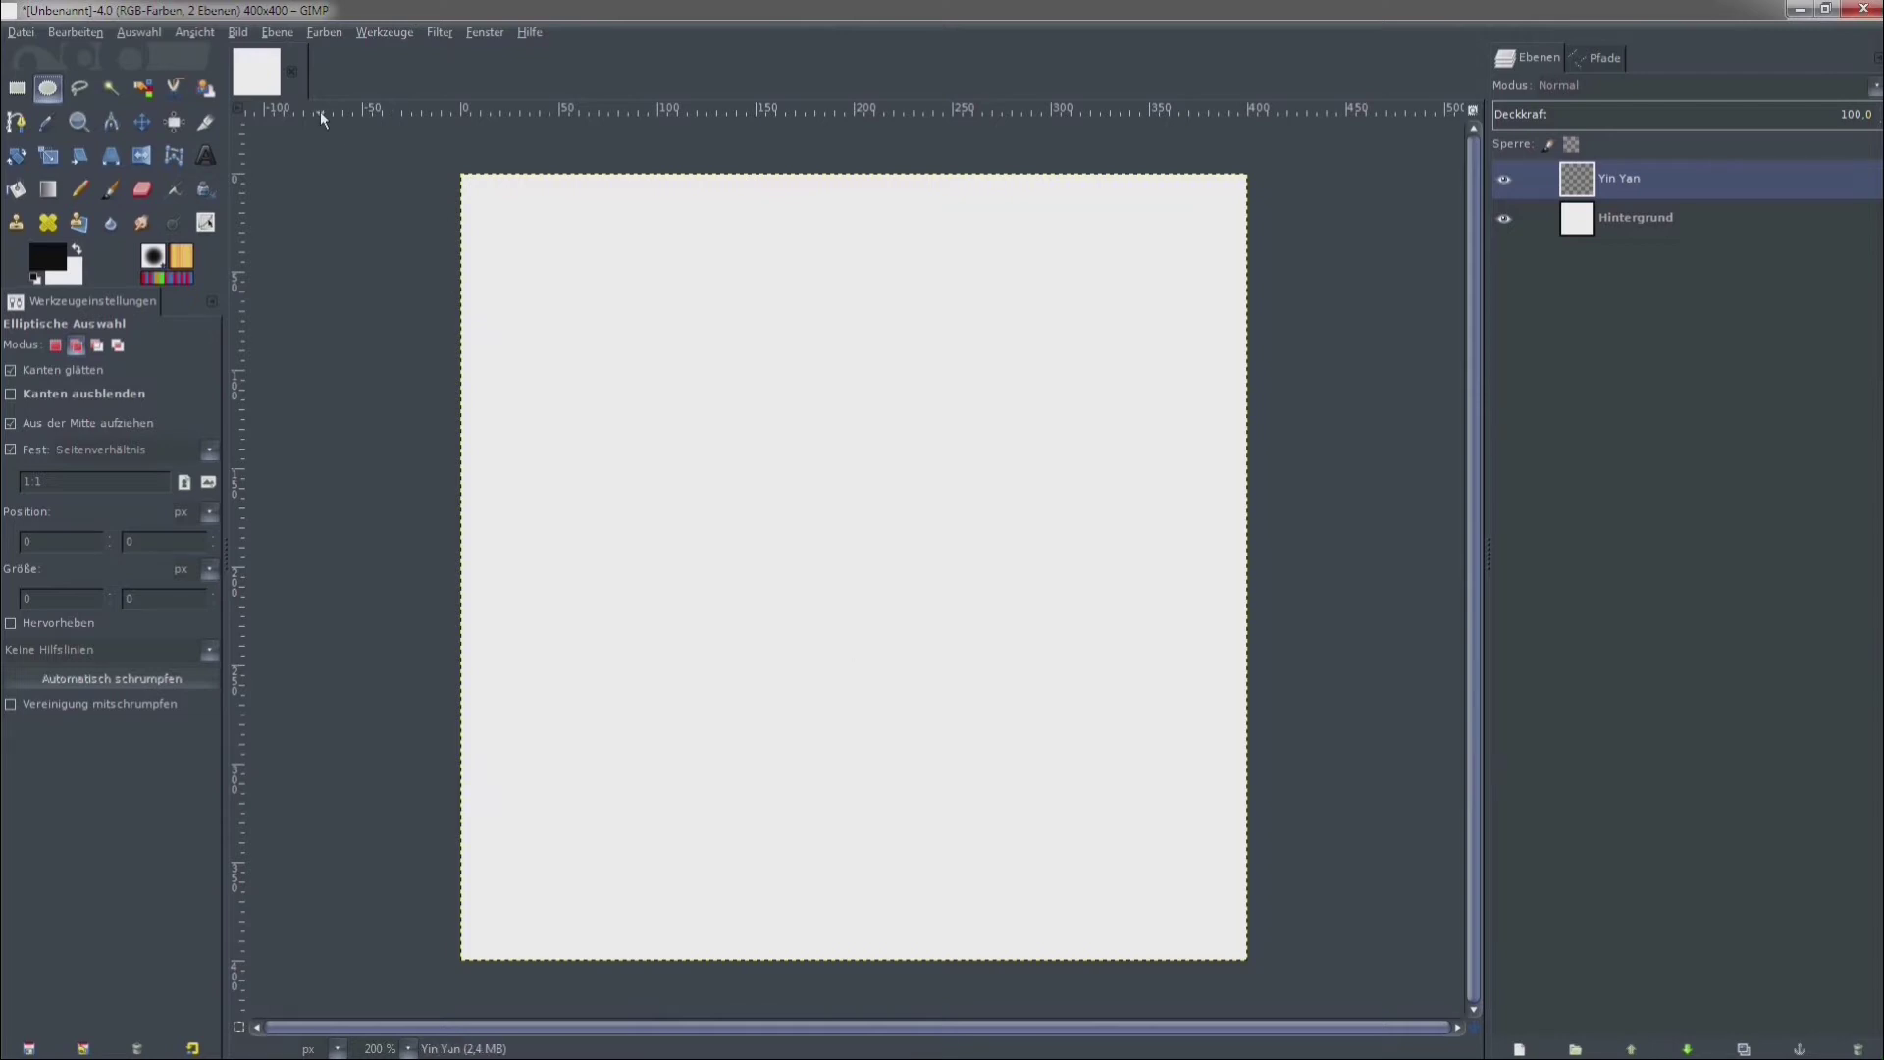
Add a vertical and a horizontal guide at 50%, crossing at the image centre.
{"action": "left_click", "coordinate": [235, 33]}
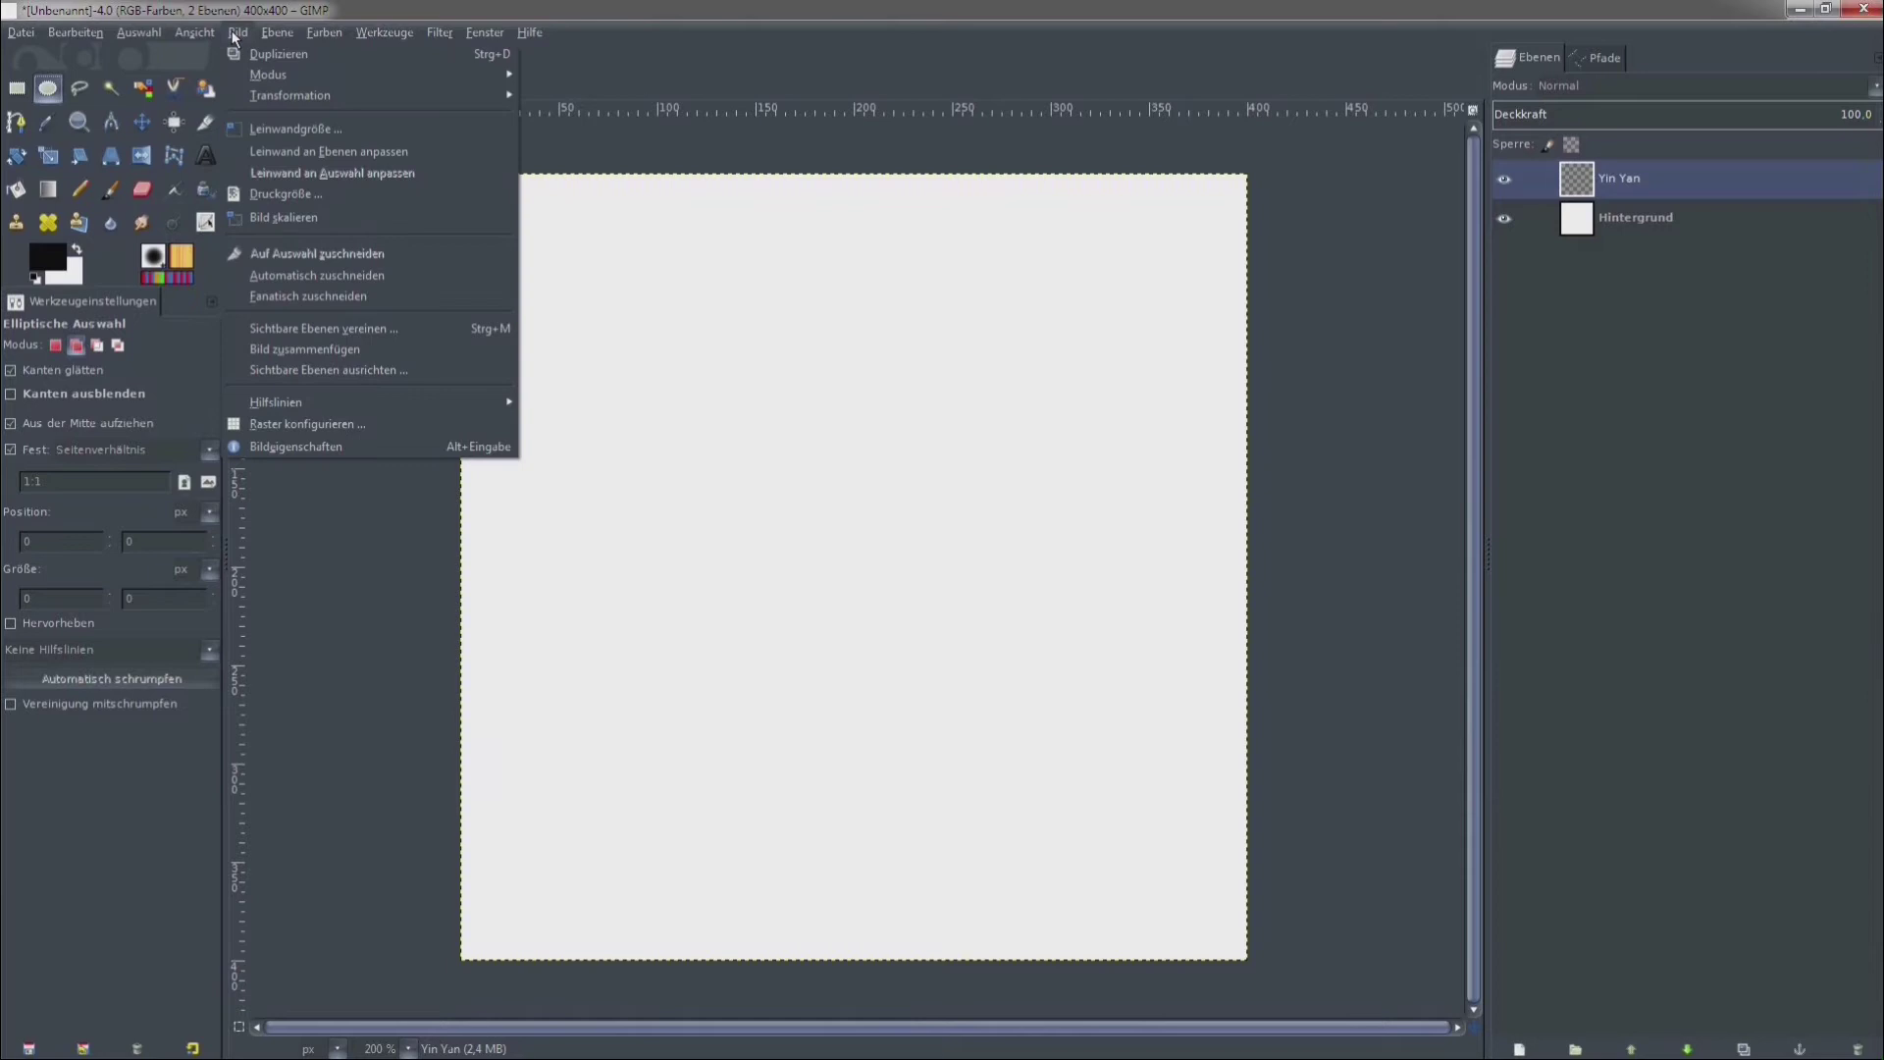
{"action": "mouse_move", "coordinate": [274, 402]}
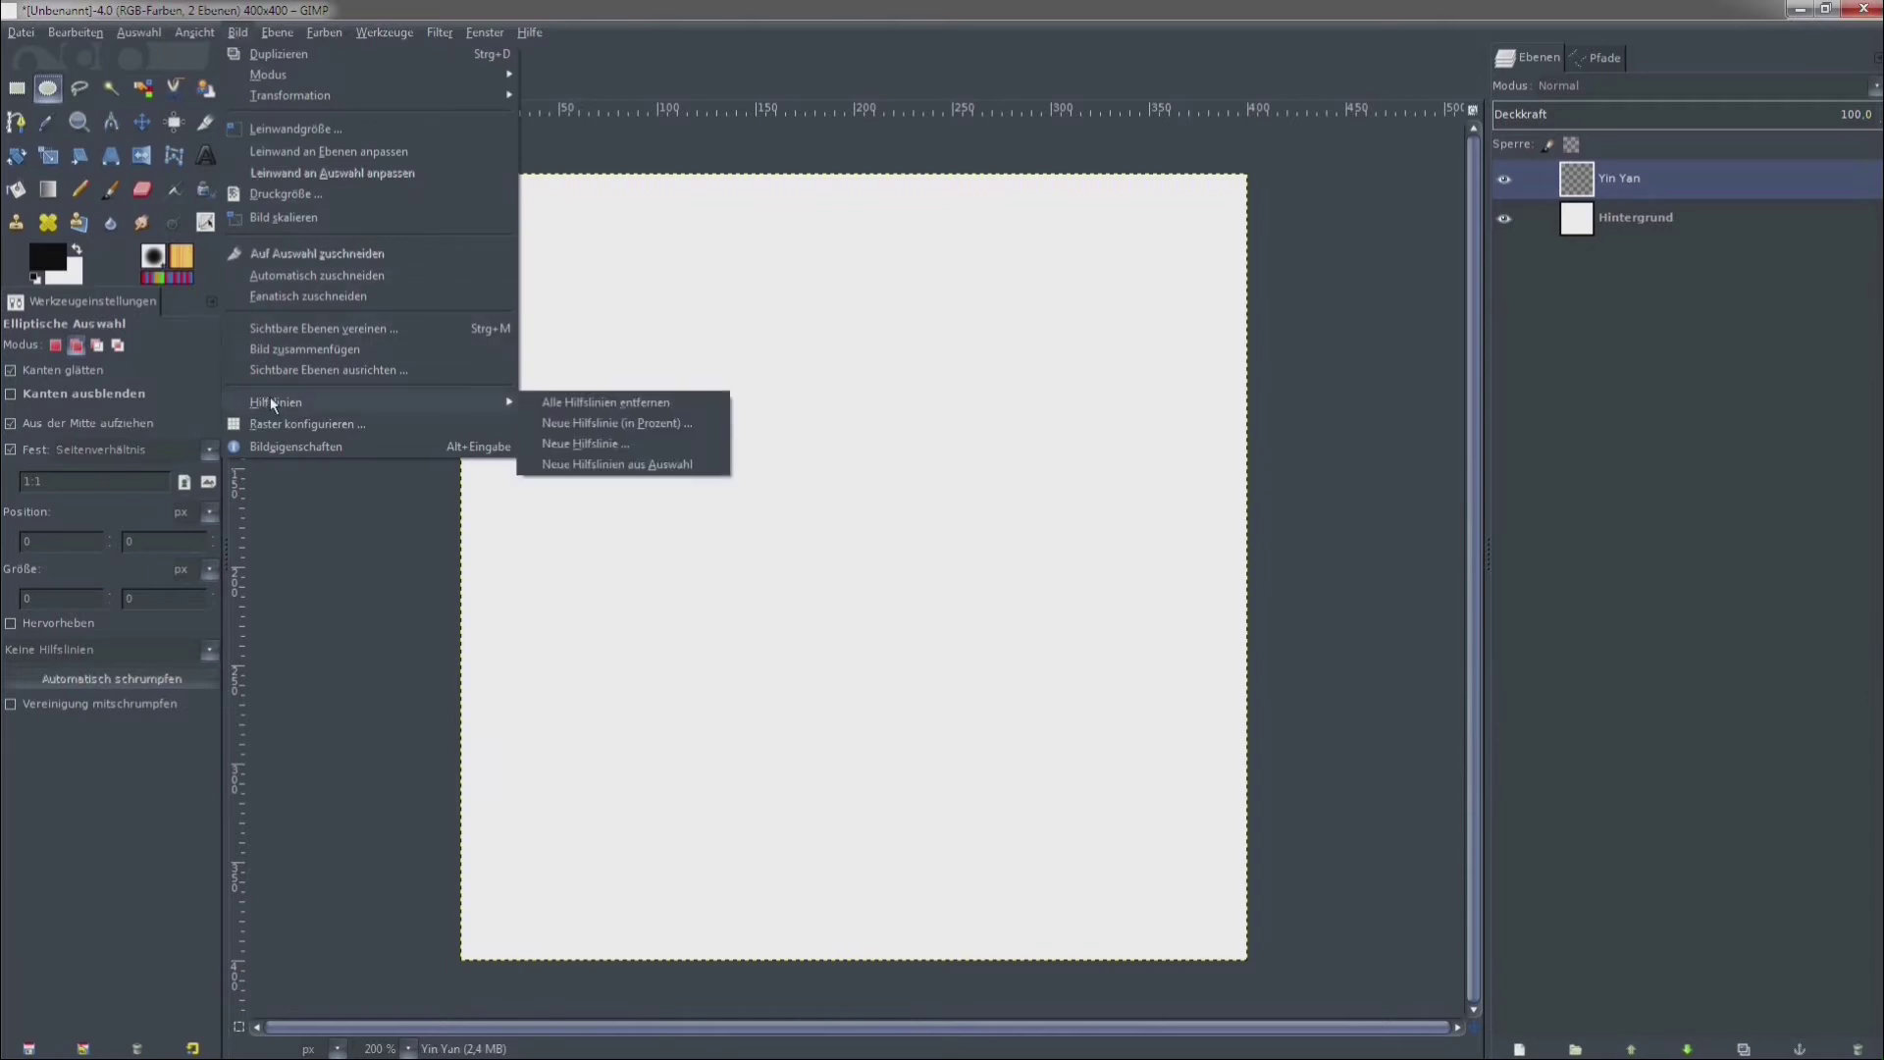
{"action": "left_click", "coordinate": [596, 431]}
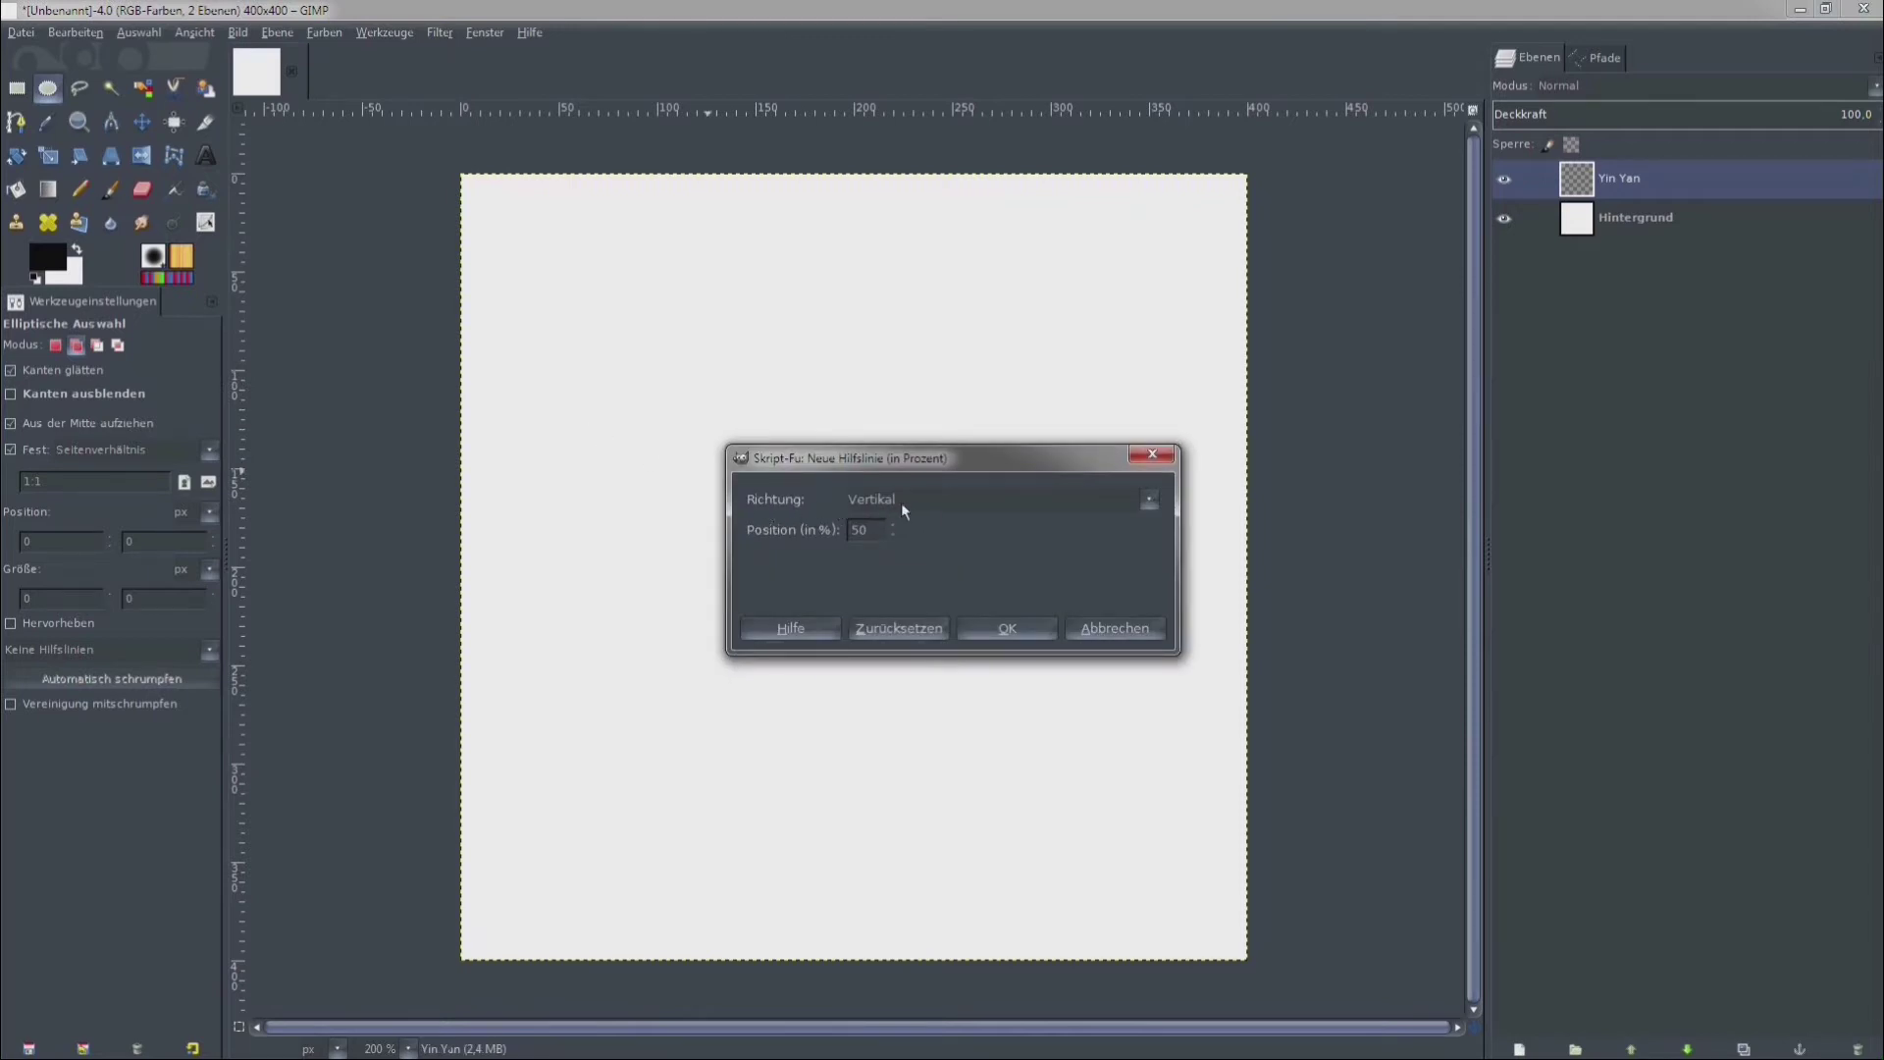
{"action": "left_click", "coordinate": [989, 640]}
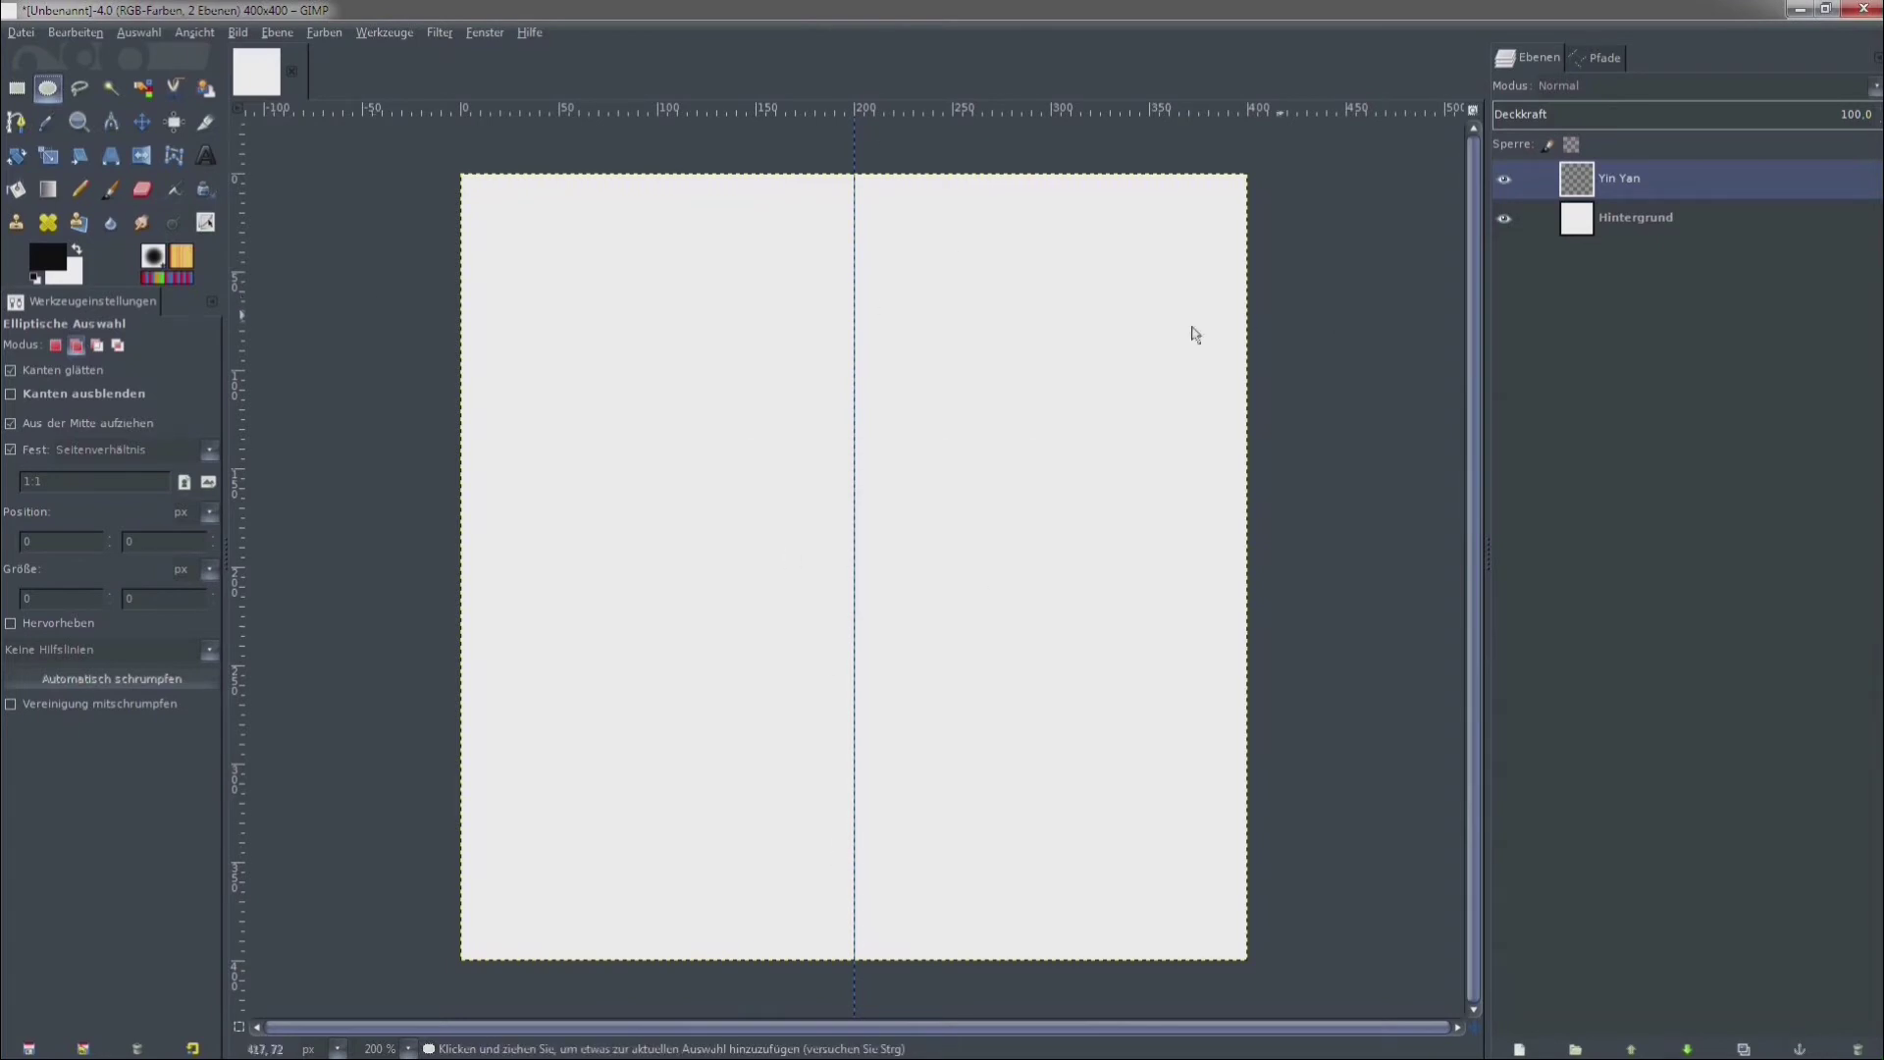
{"action": "left_click", "coordinate": [236, 34]}
{"action": "mouse_move", "coordinate": [275, 403]}
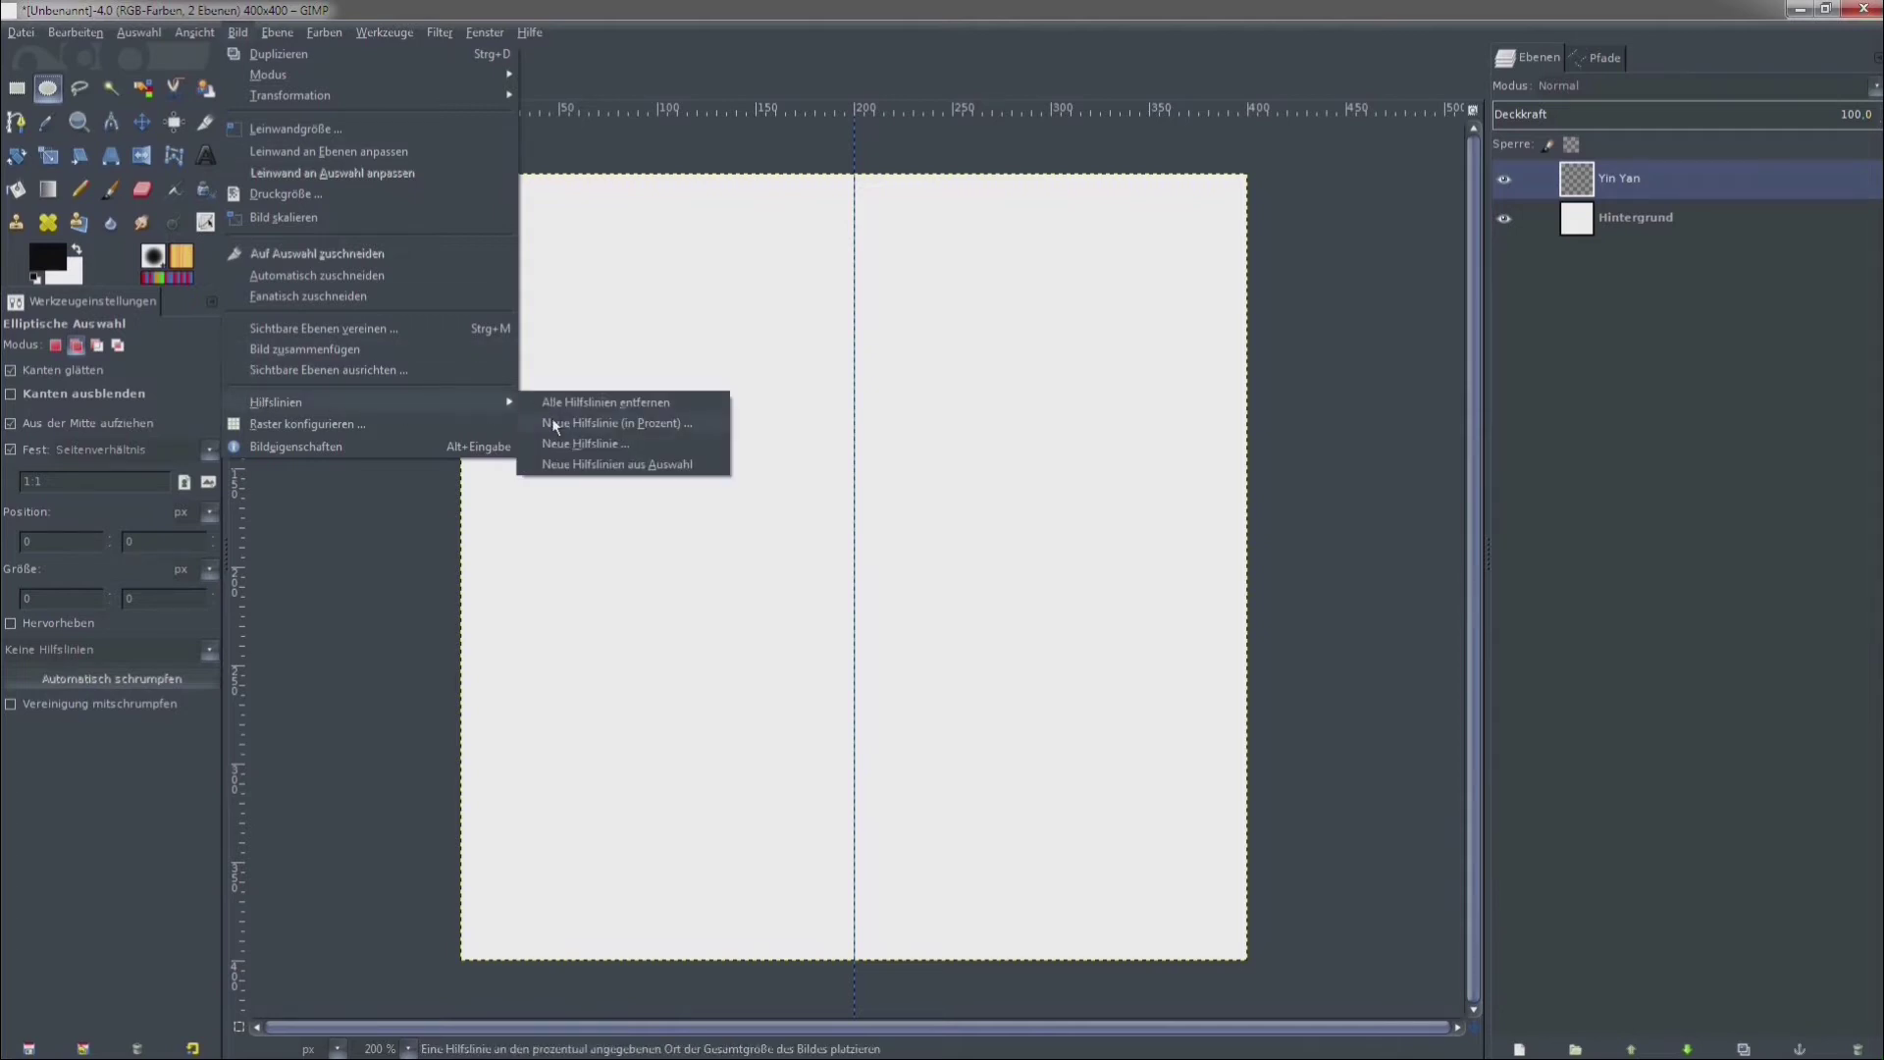
{"action": "left_click", "coordinate": [599, 424]}
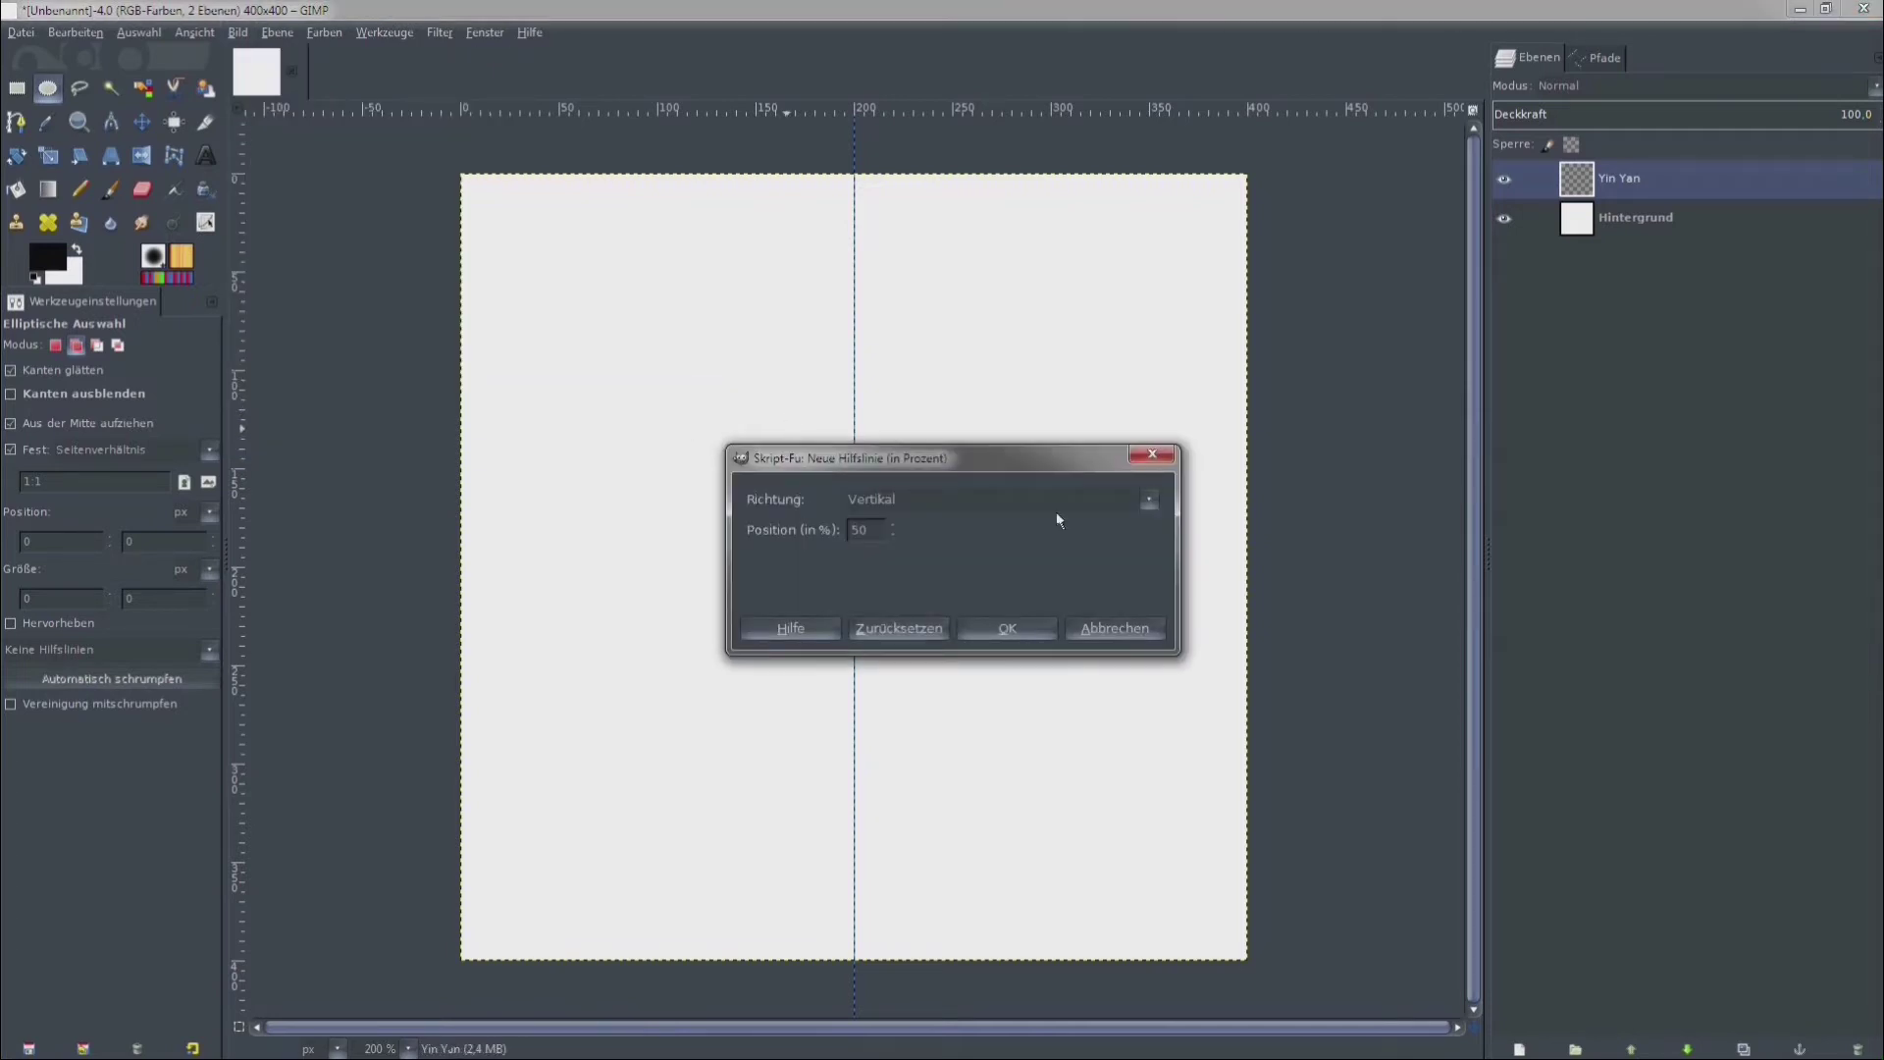
{"action": "left_click", "coordinate": [1140, 500]}
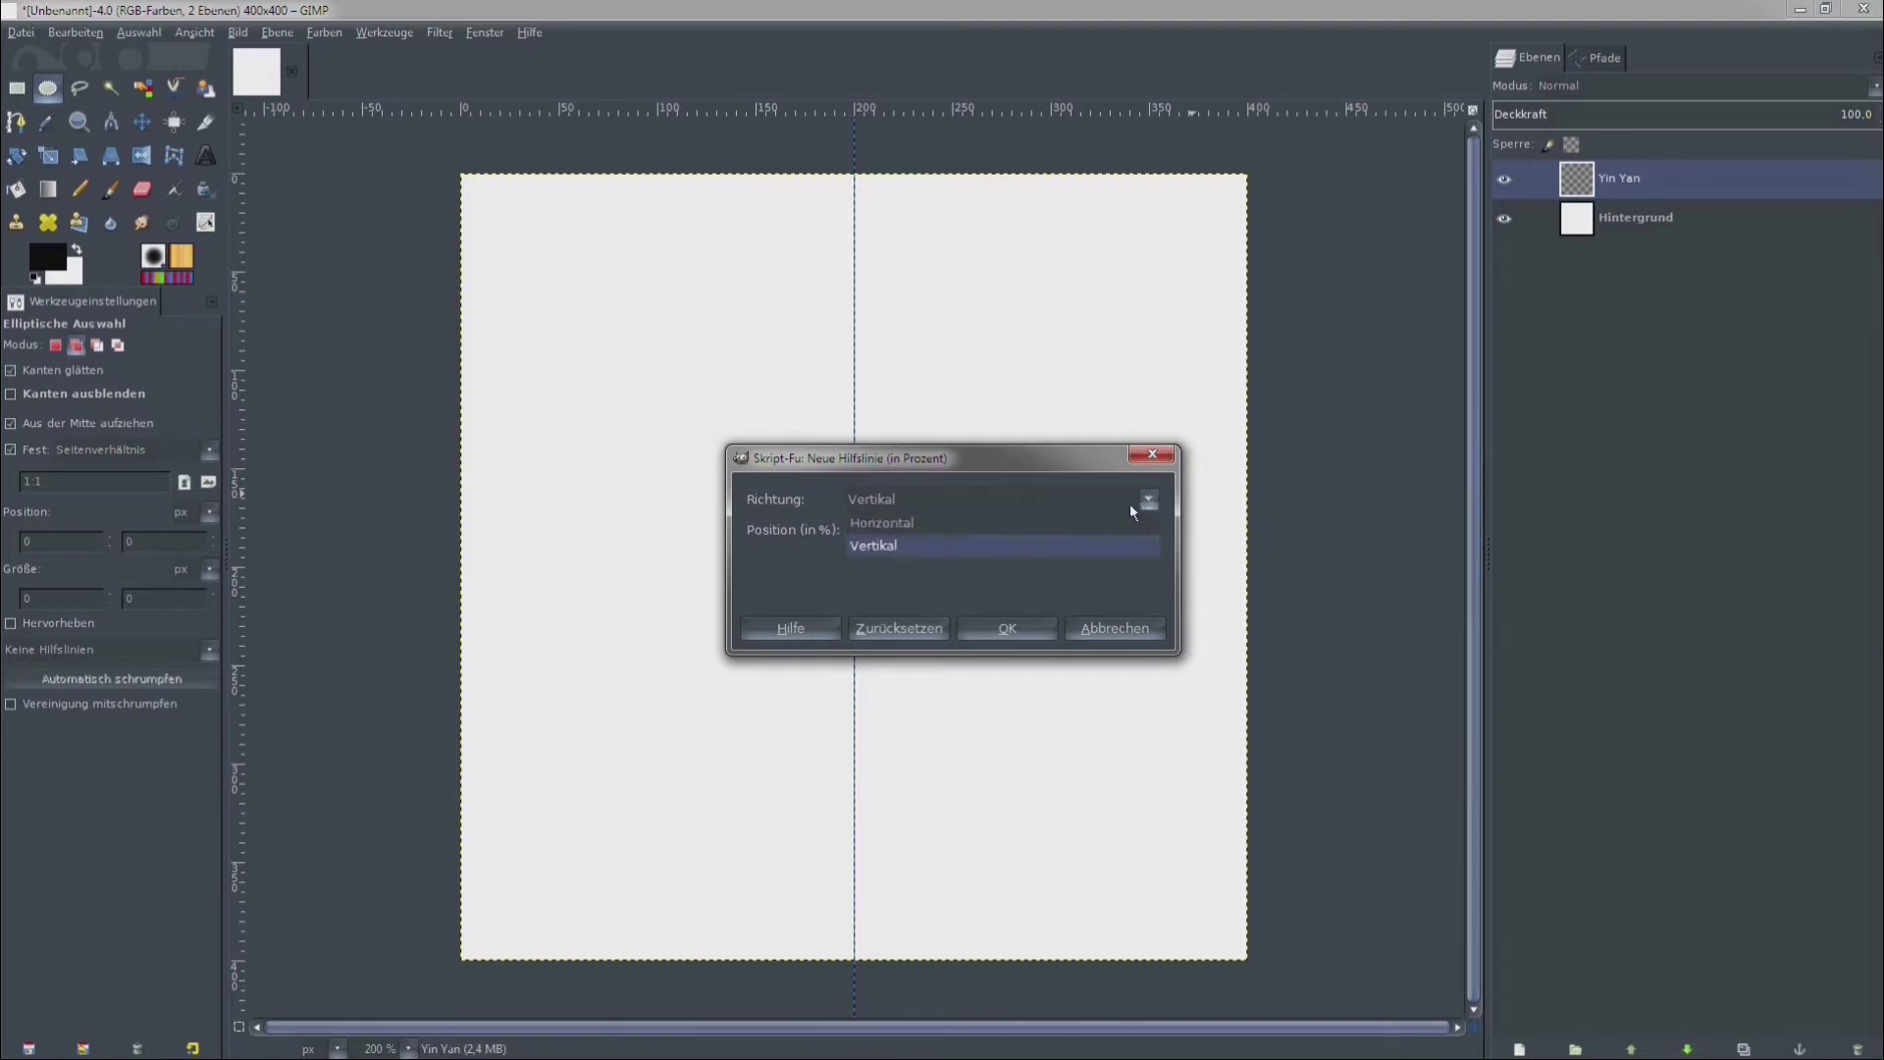
{"action": "left_click", "coordinate": [1076, 517]}
{"action": "left_click", "coordinate": [1017, 628]}
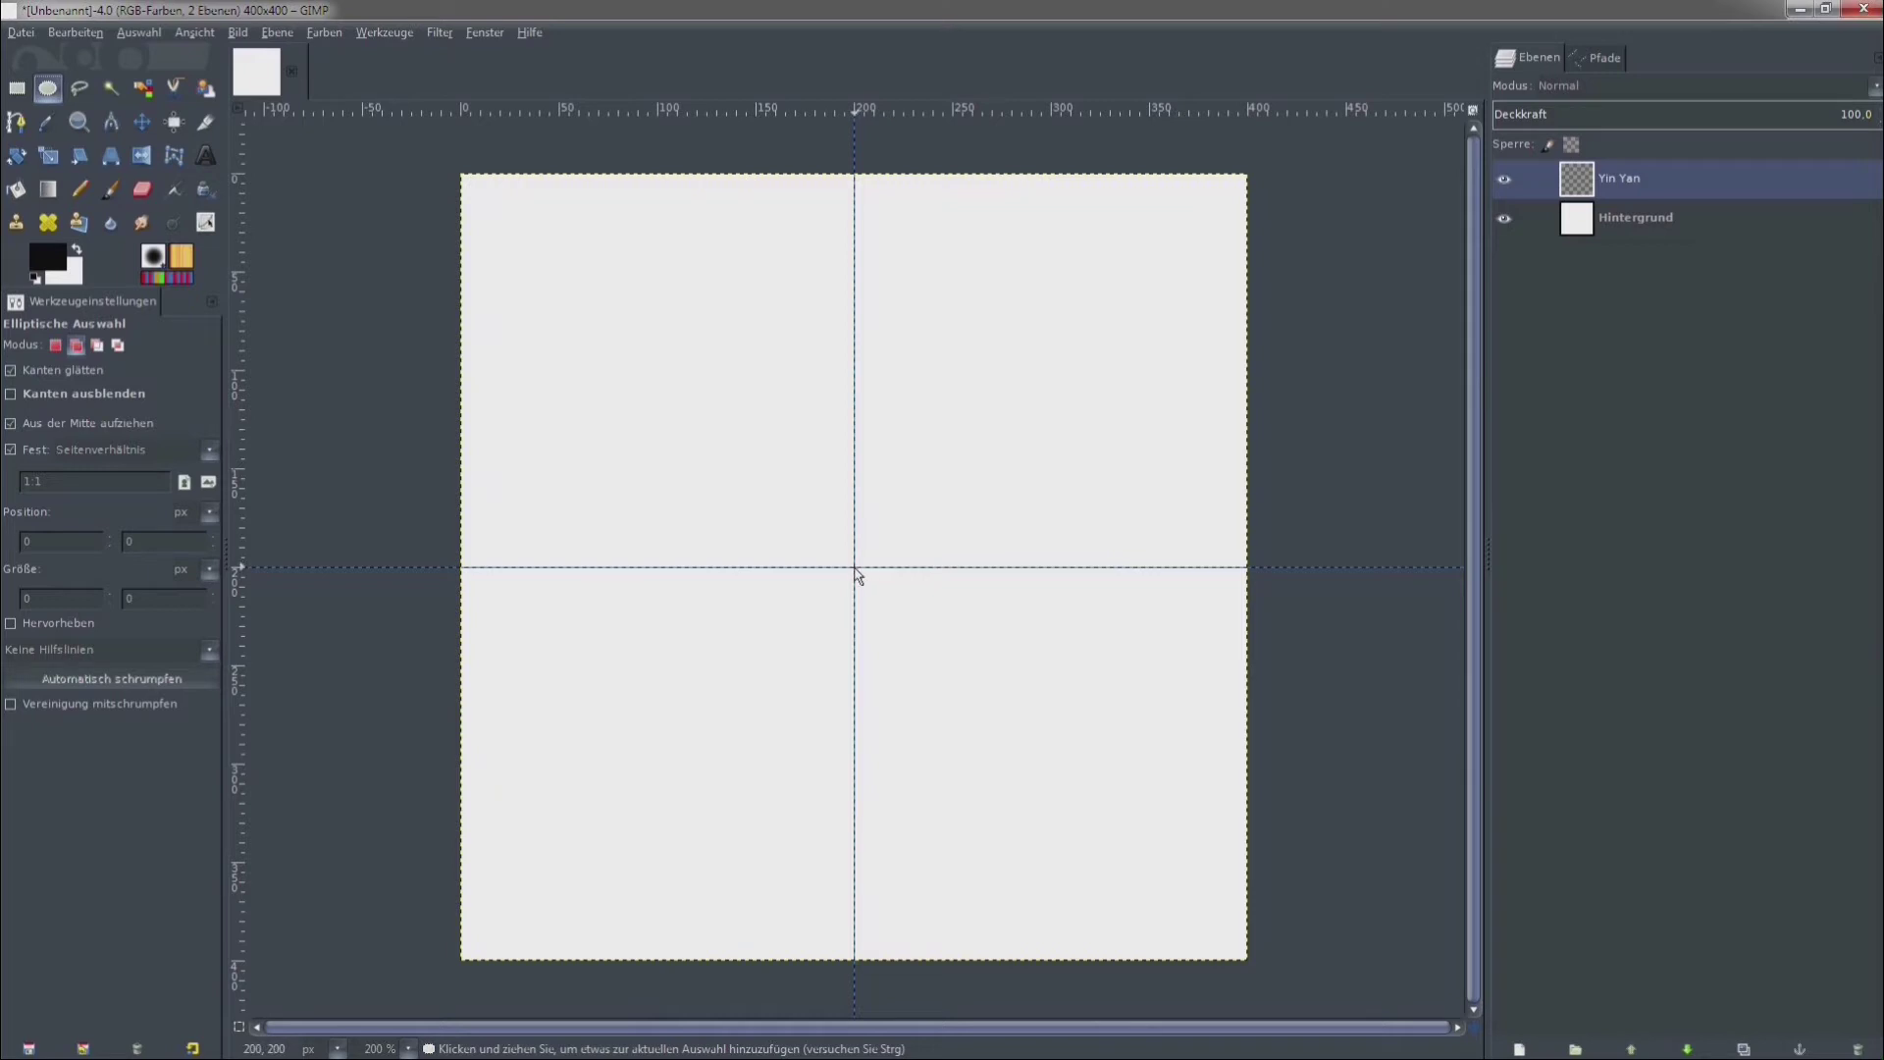
Draw a circular selection sized 400×400 px at 0,0 and show the empty Paths list.
{"action": "left_click_drag", "start_coordinate": [855, 567], "coordinate": [1107, 546]}
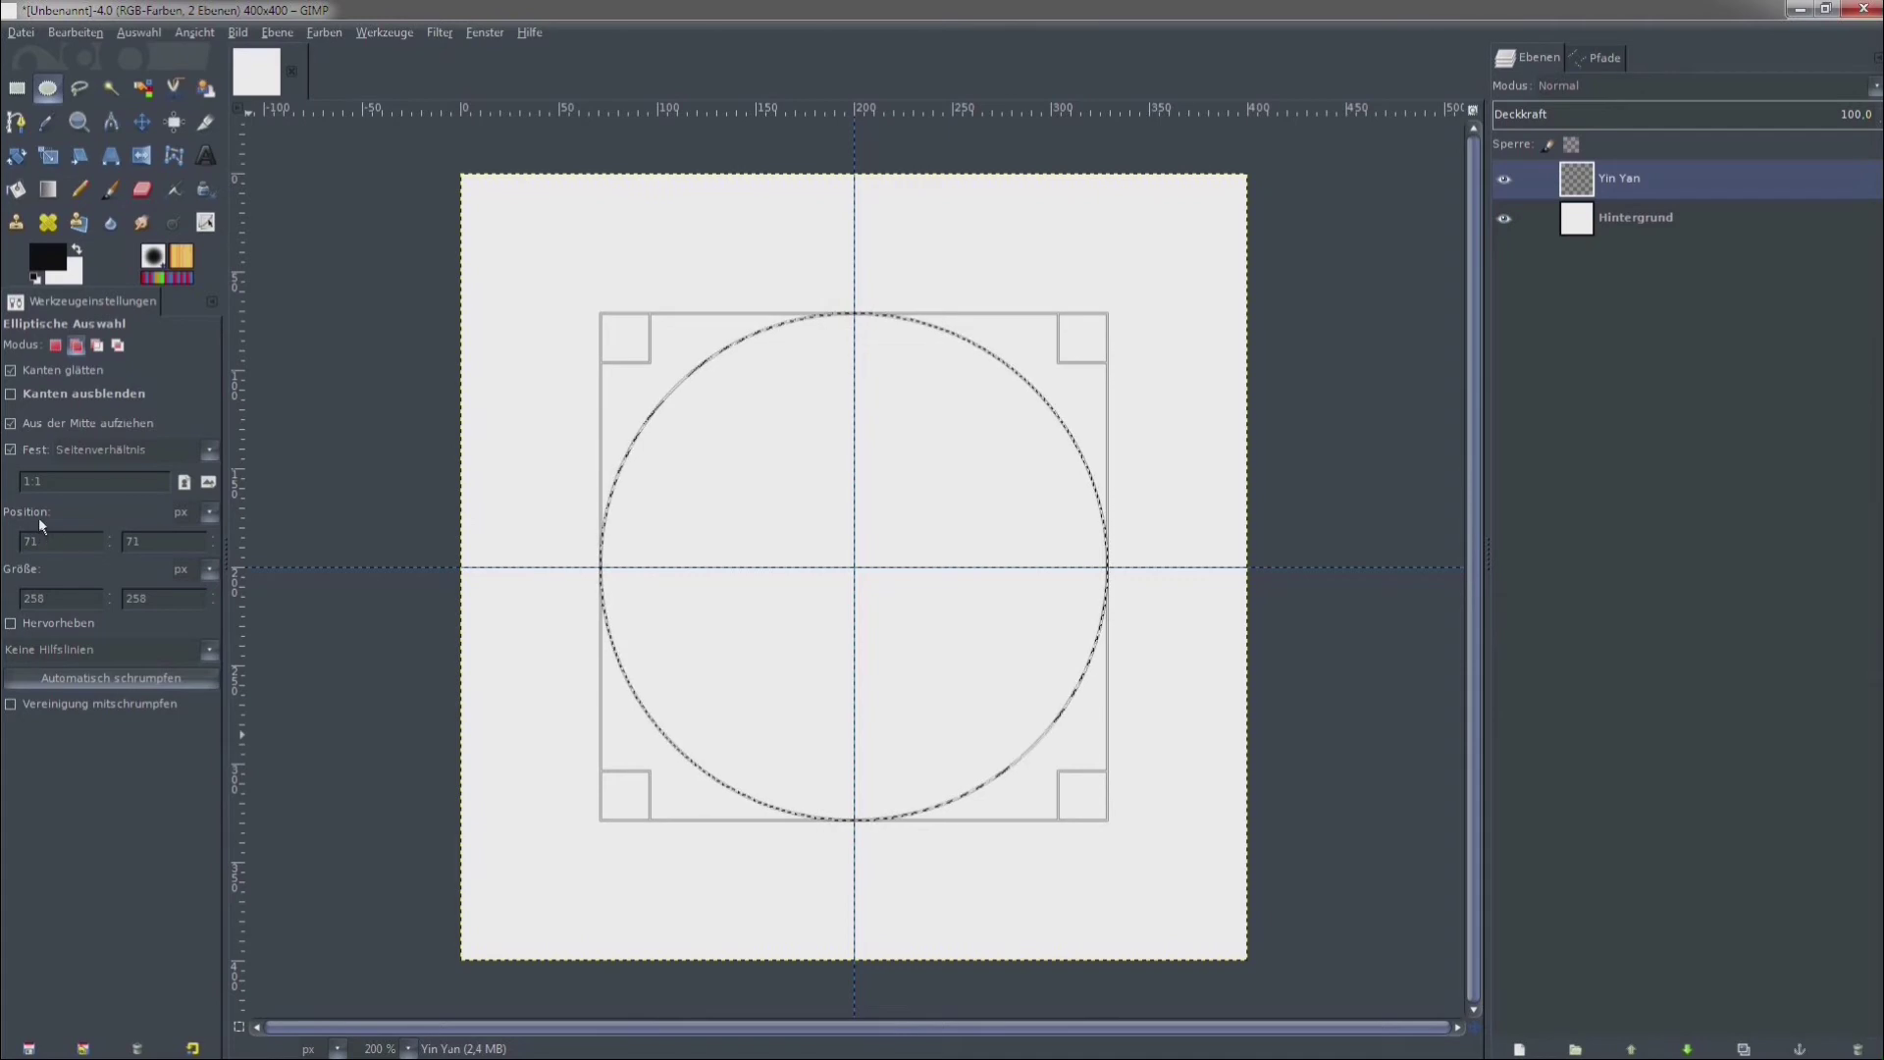
{"action": "left_click_drag", "start_coordinate": [51, 598], "coordinate": [15, 607]}
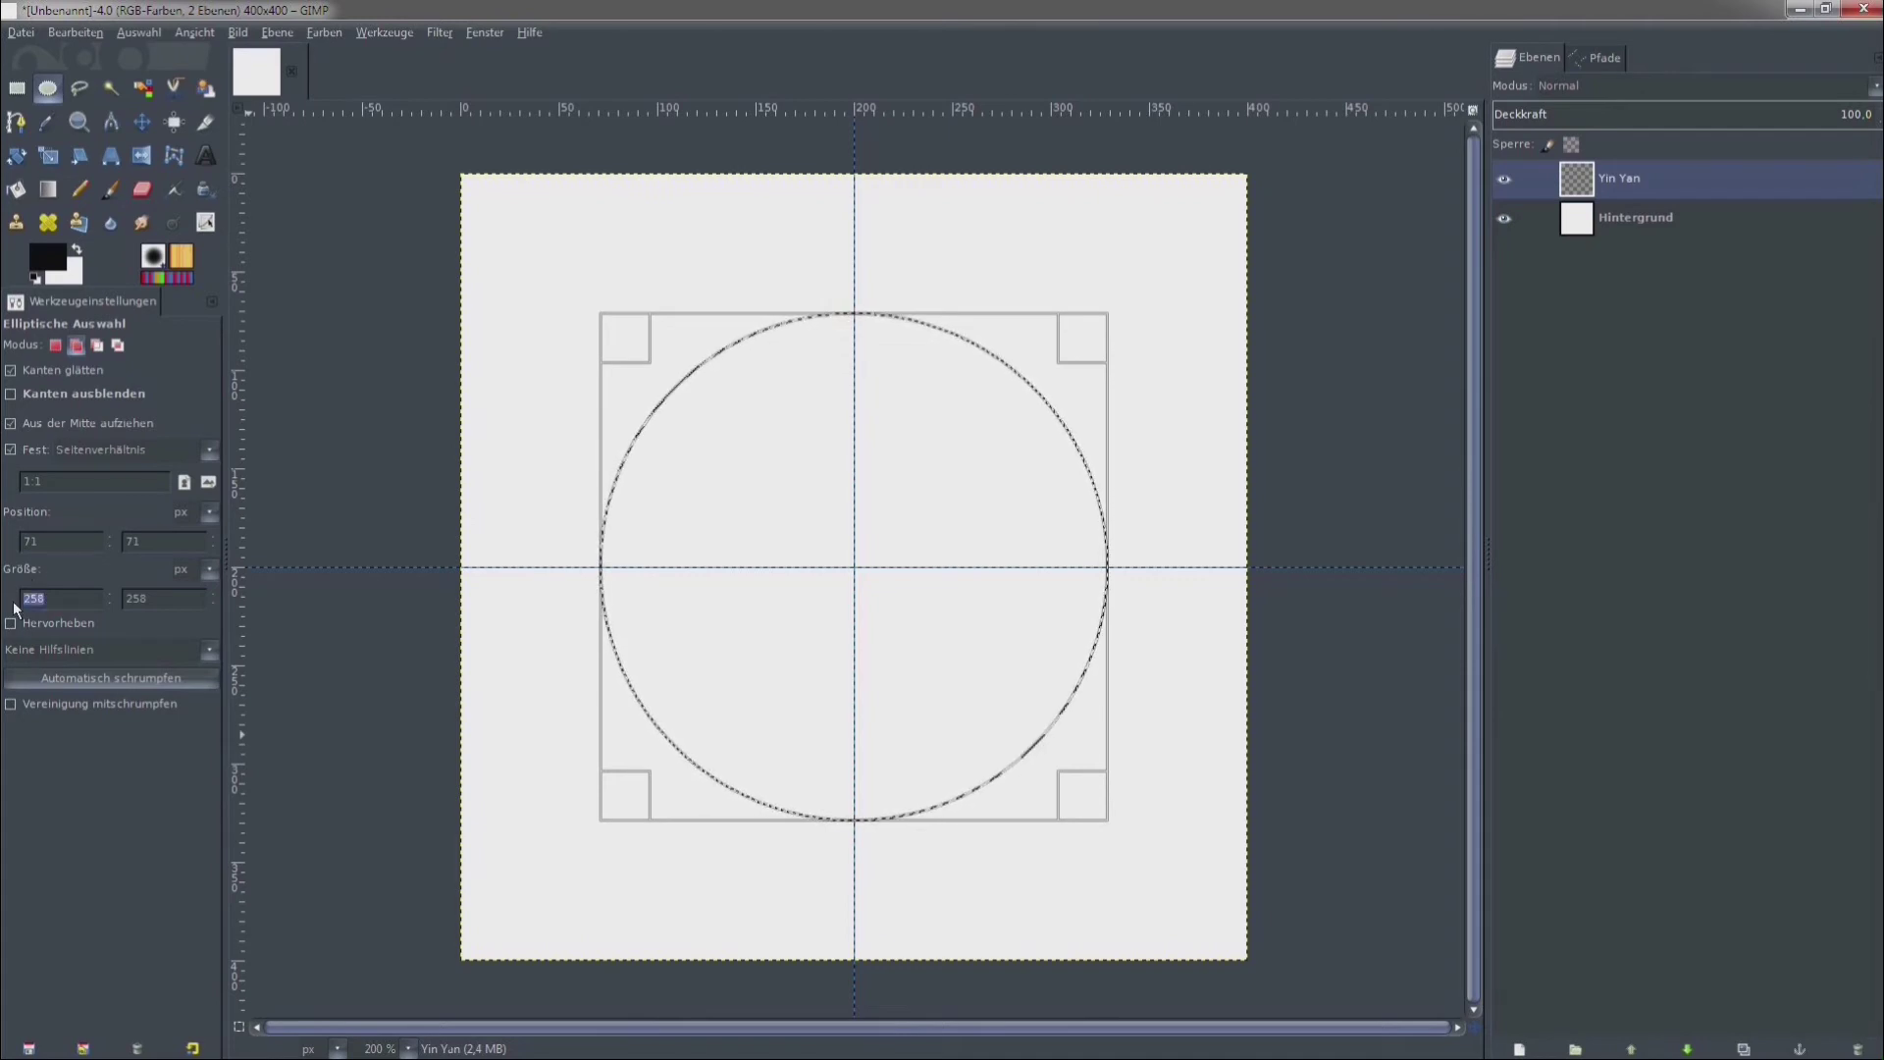
{"action": "type", "text": "400"}
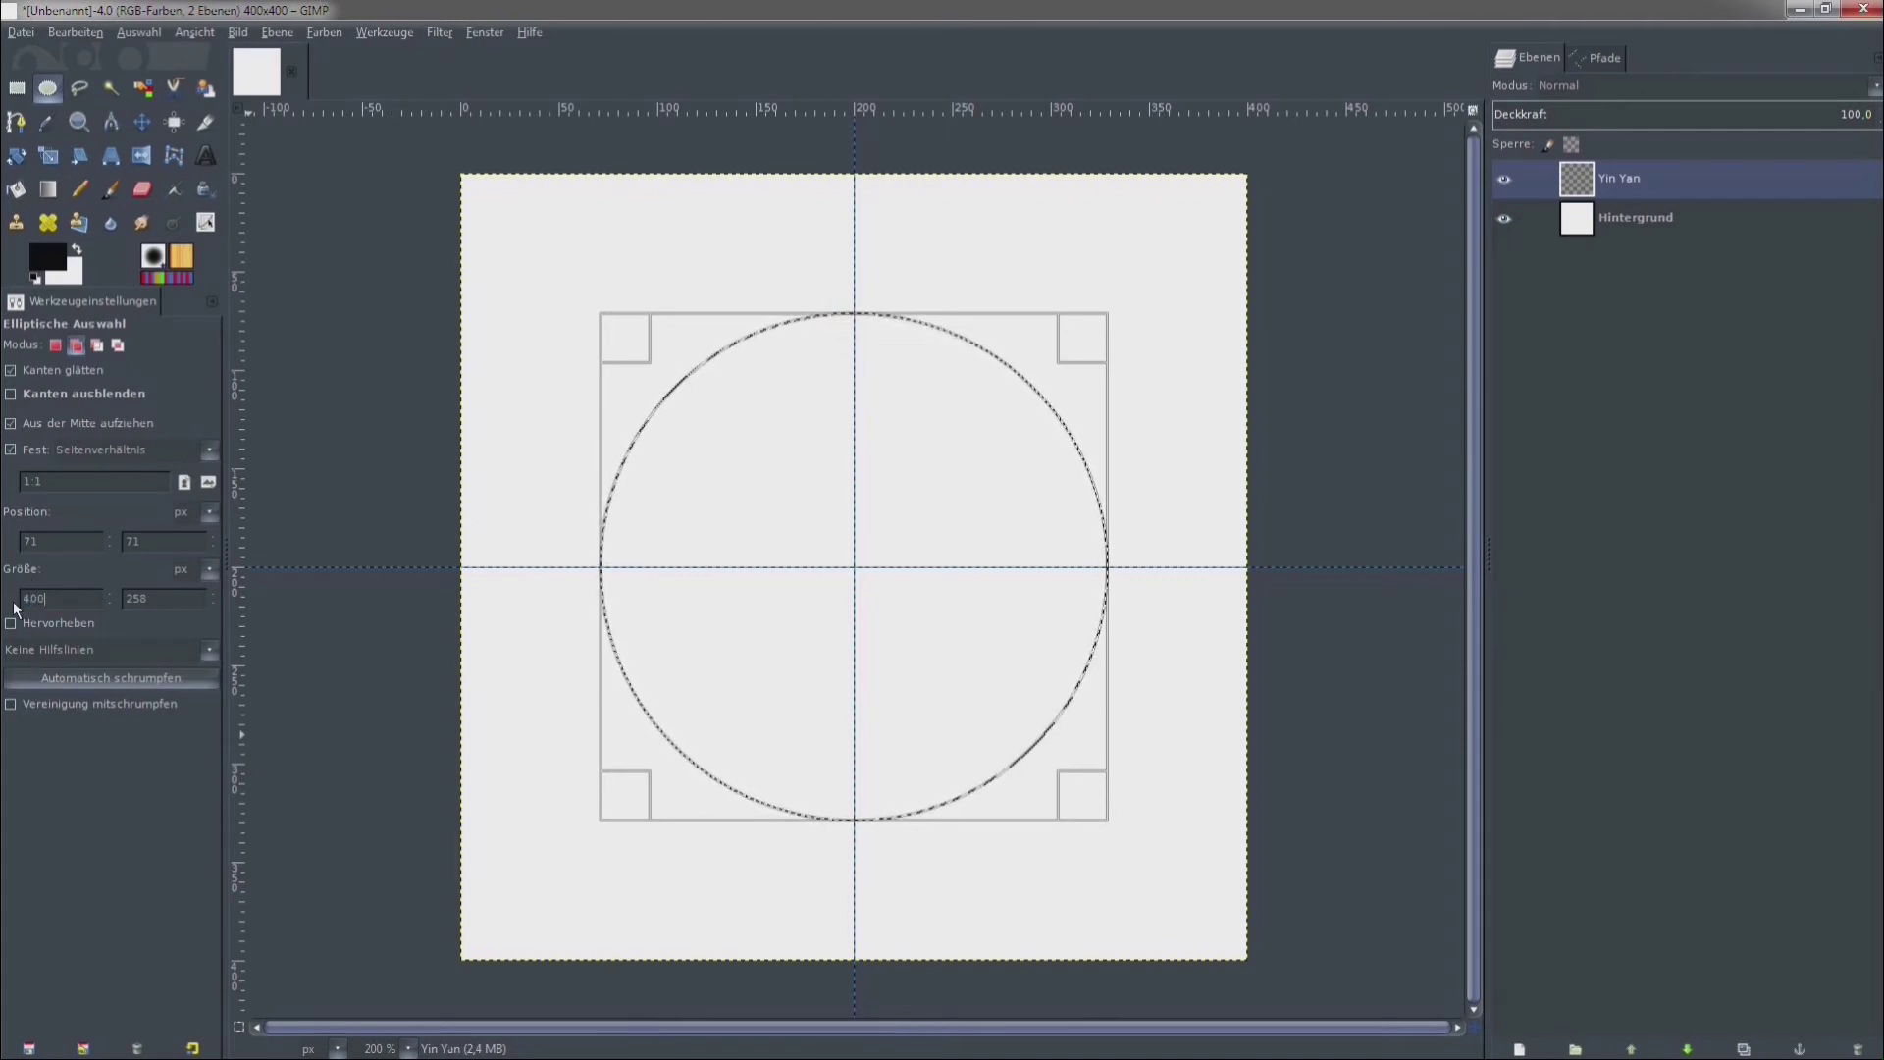
{"action": "left_click", "coordinate": [149, 595]}
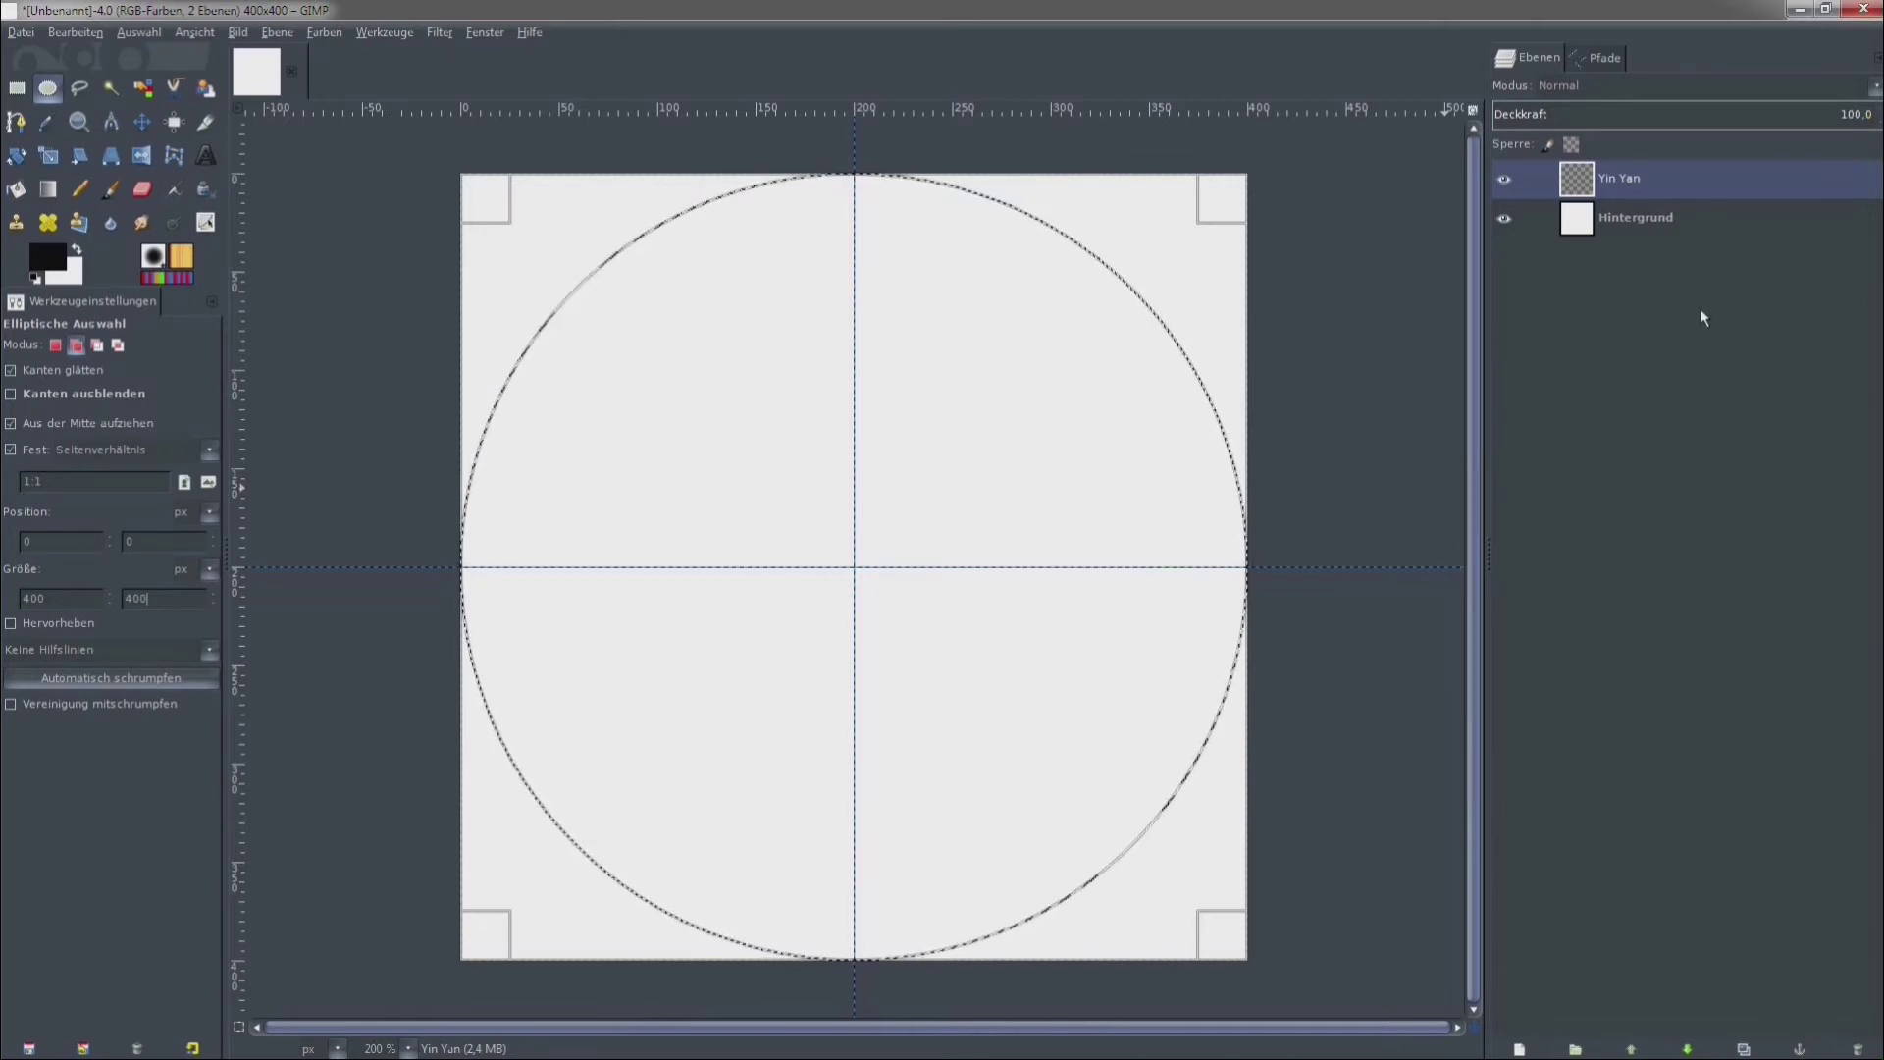
{"action": "left_click", "coordinate": [1608, 59]}
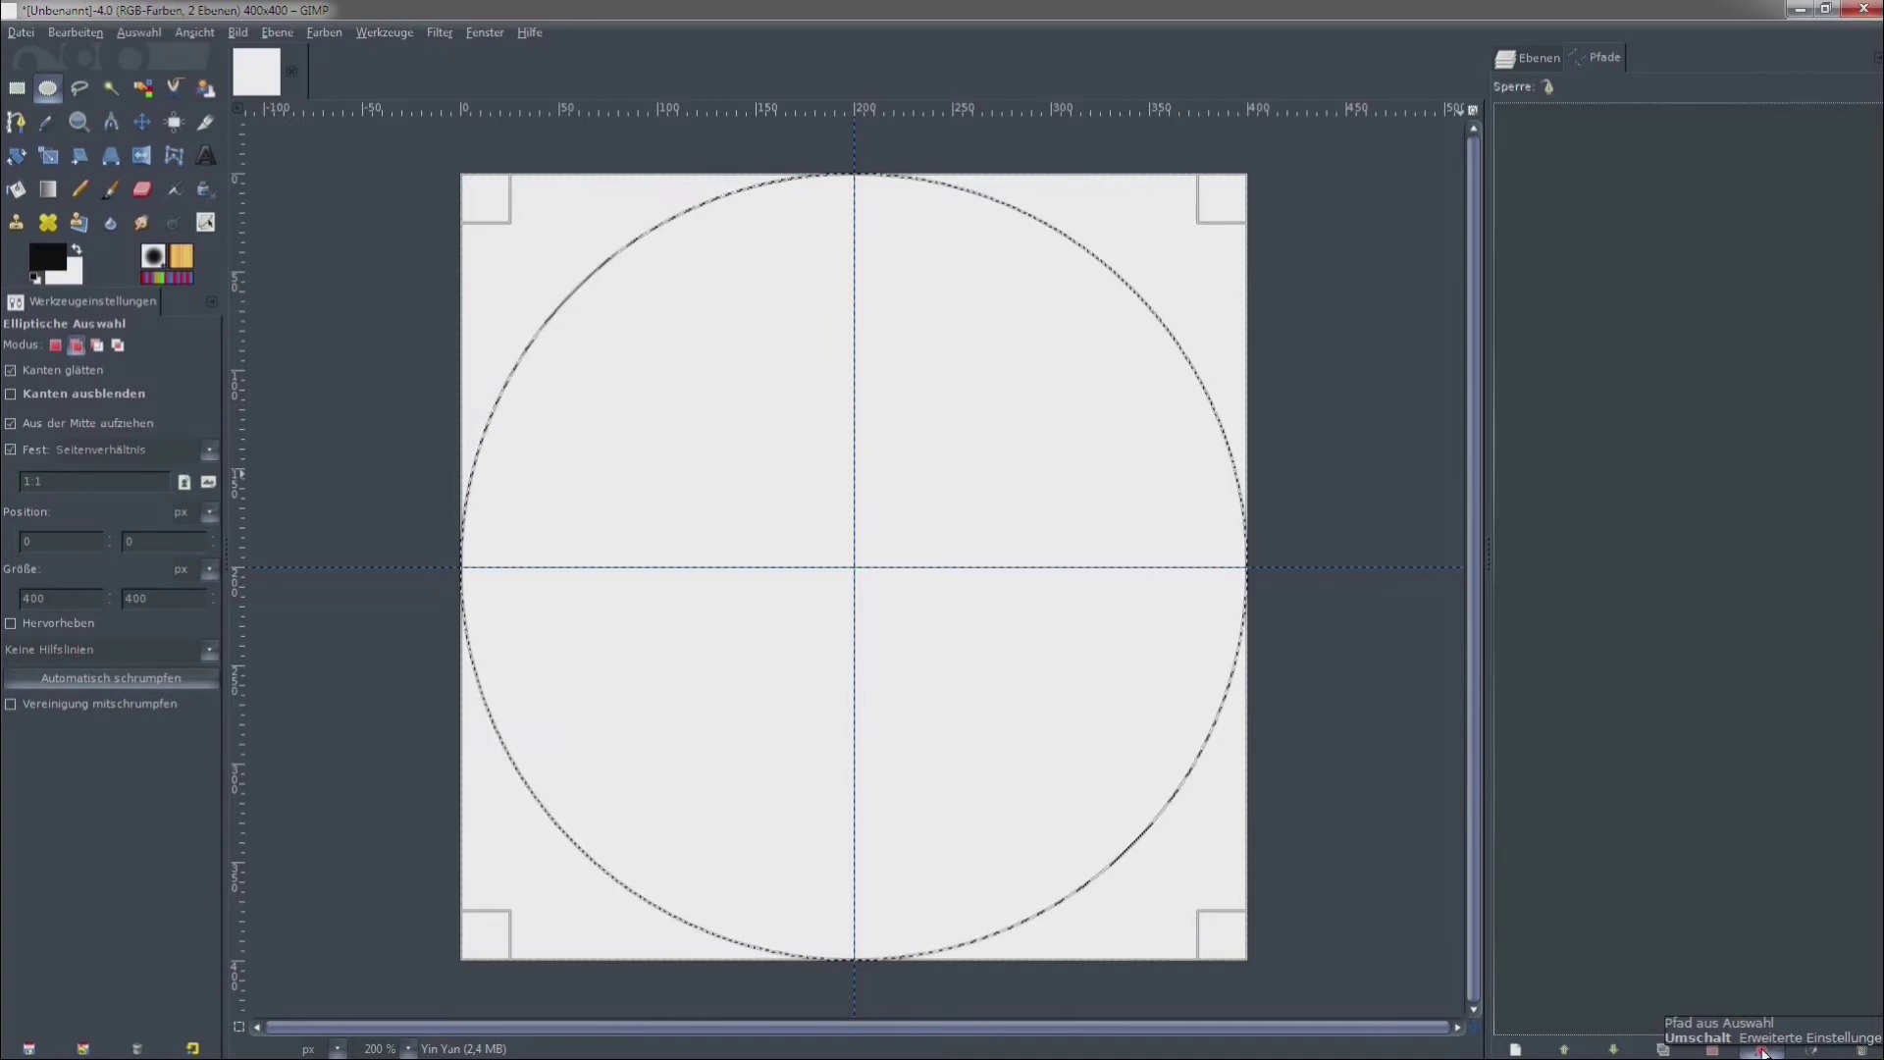
Turn the circle selection into a hidden path named 'Auswahl' and clear the selection.
{"action": "left_click", "coordinate": [1763, 1051]}
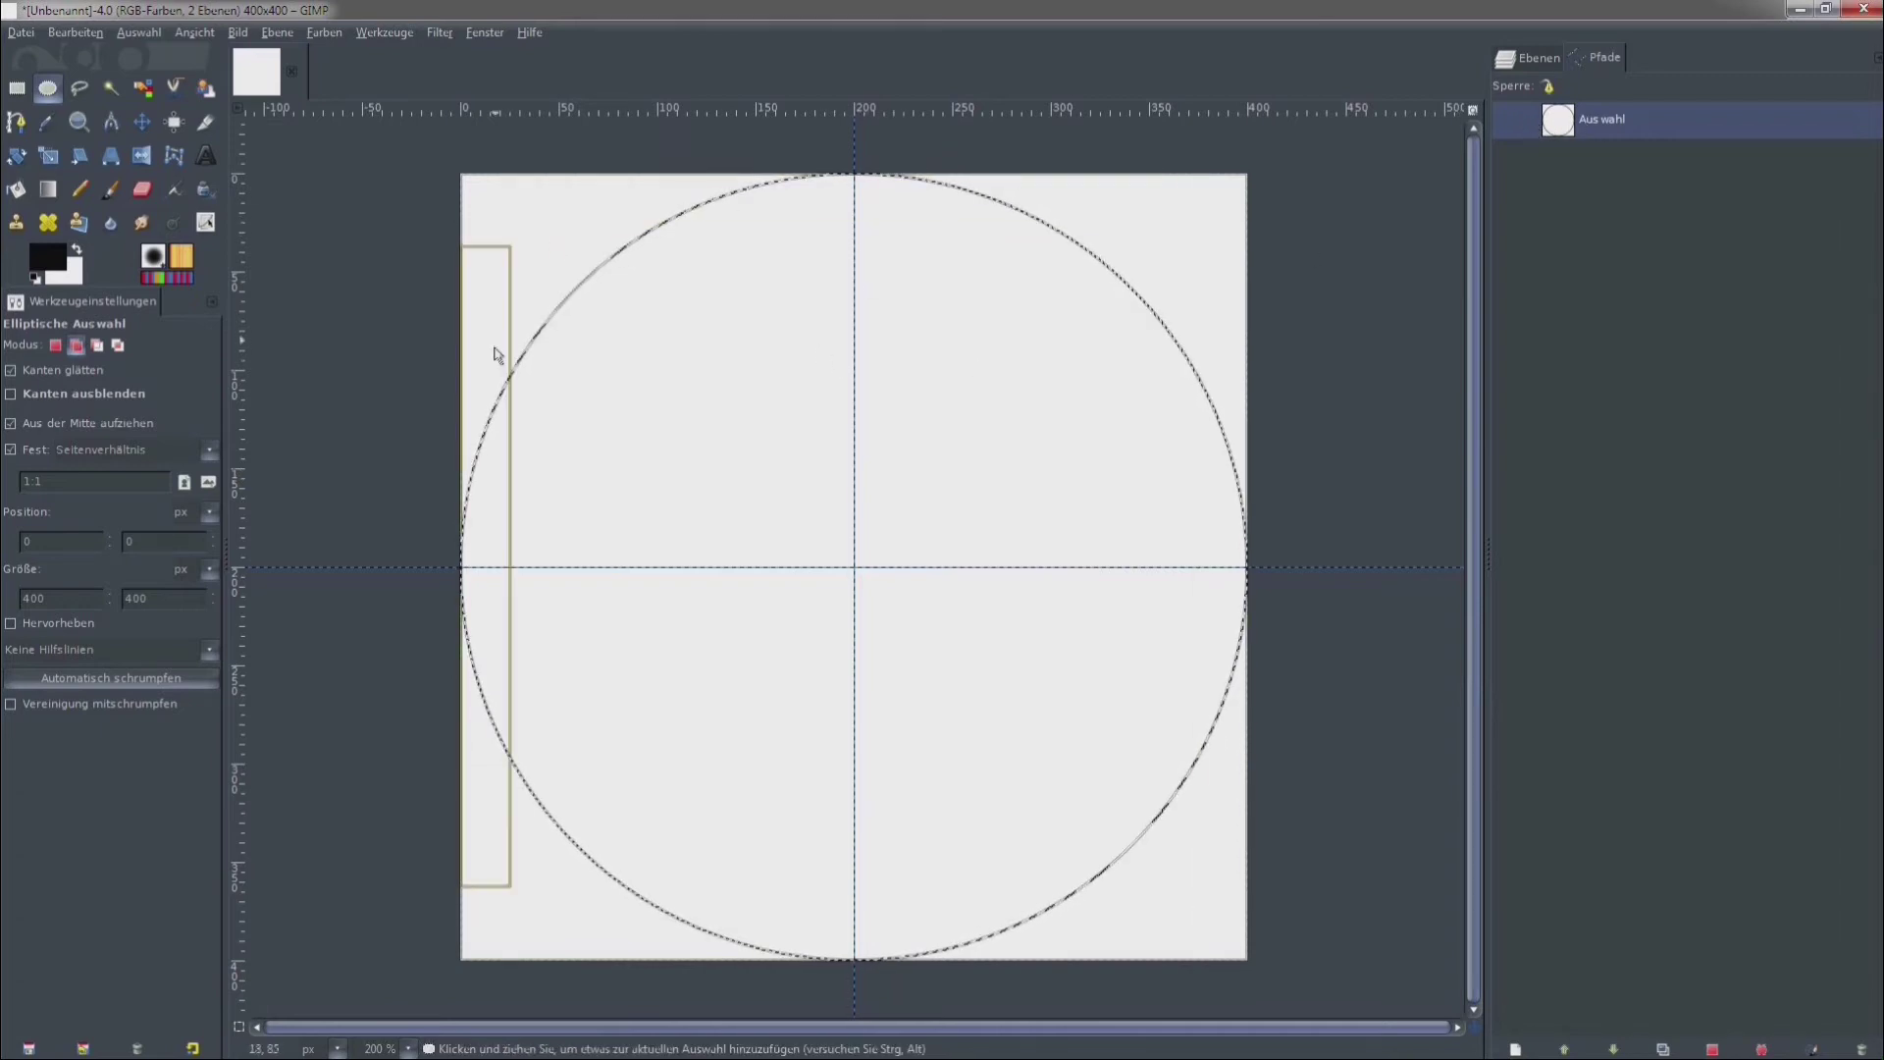
{"action": "left_click", "coordinate": [1505, 120]}
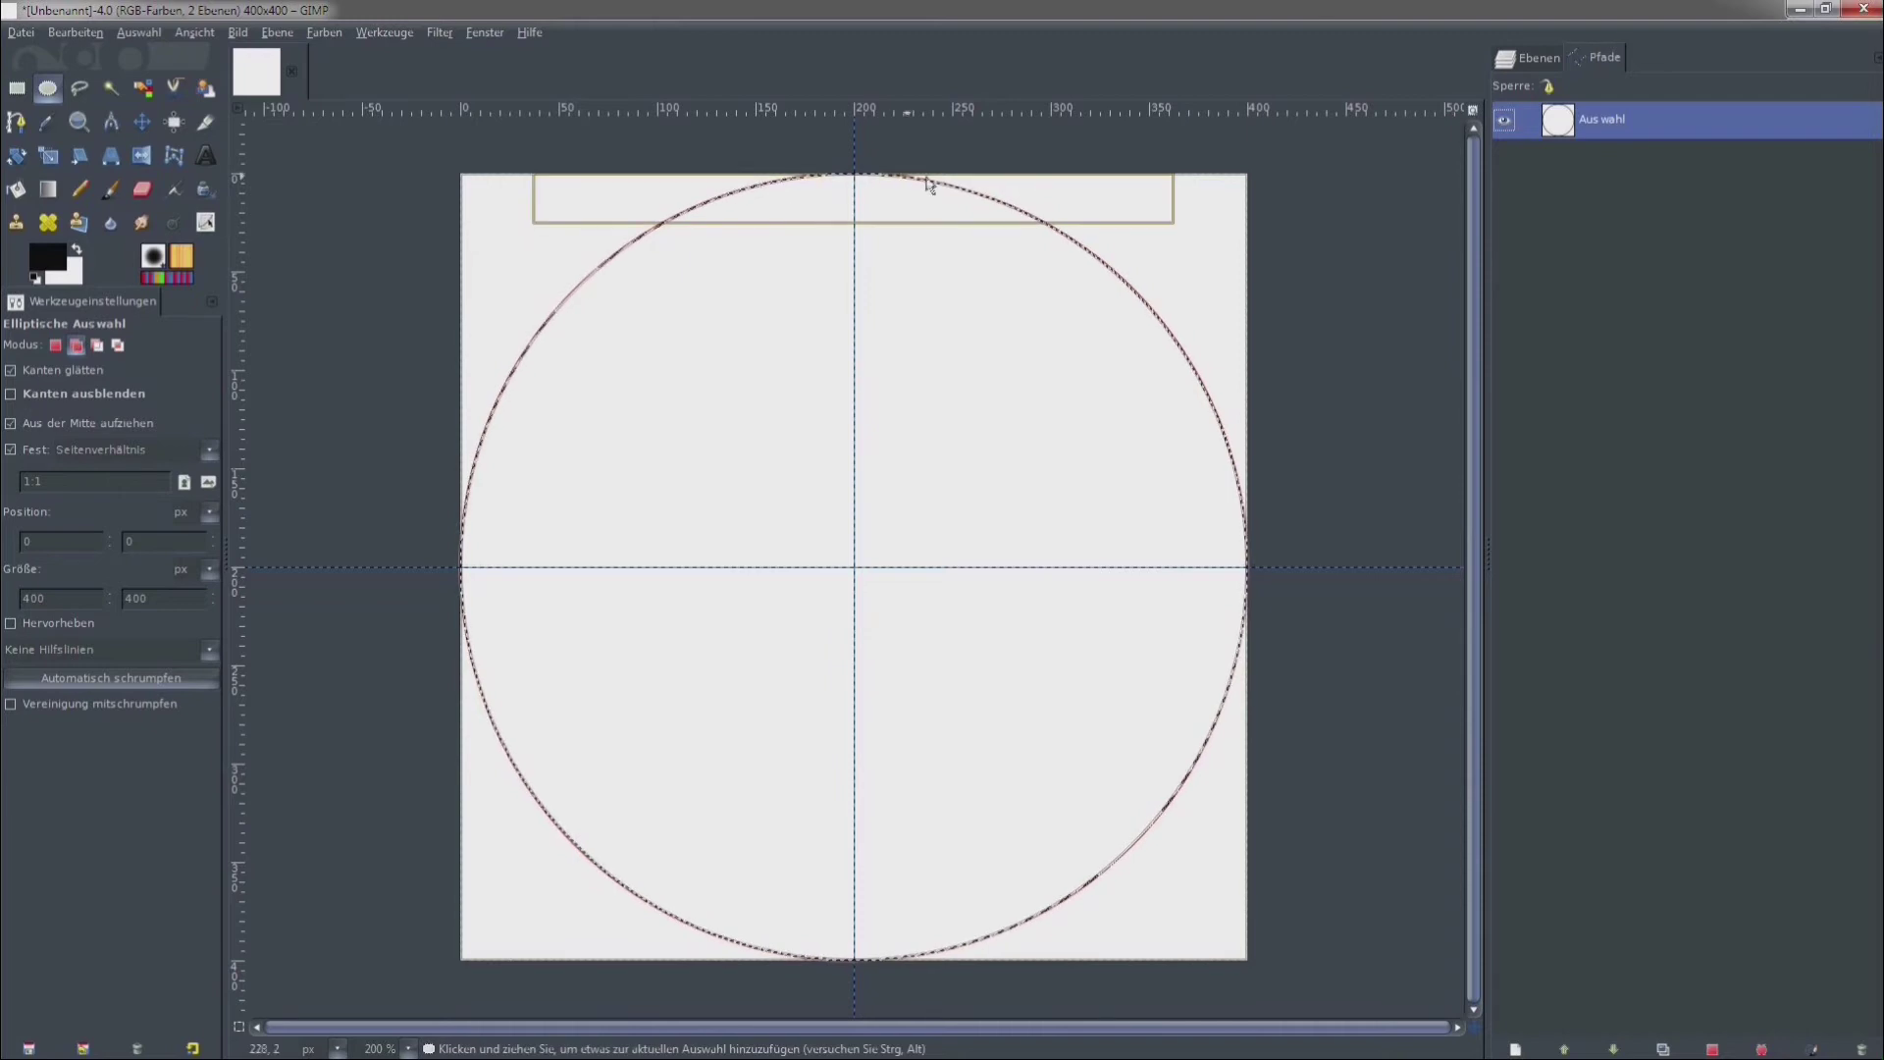
{"action": "left_click", "coordinate": [123, 32]}
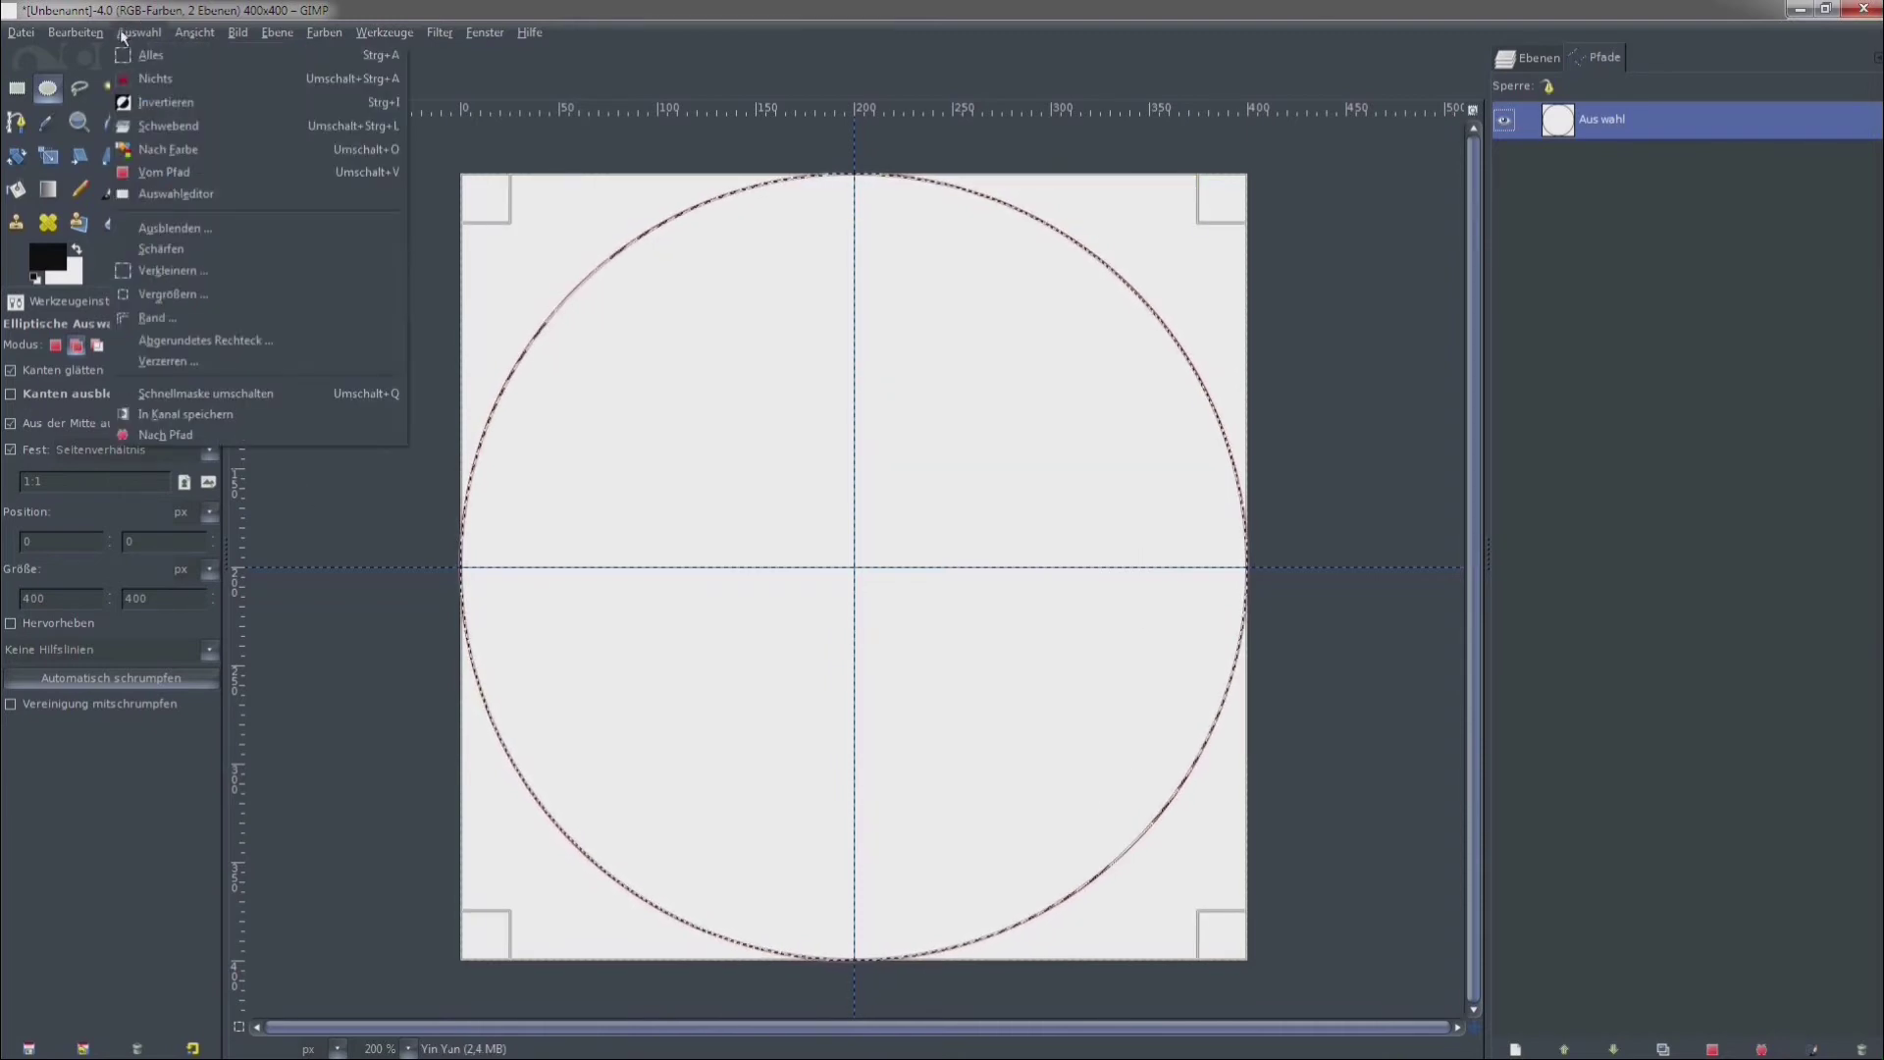
{"action": "left_click", "coordinate": [144, 78]}
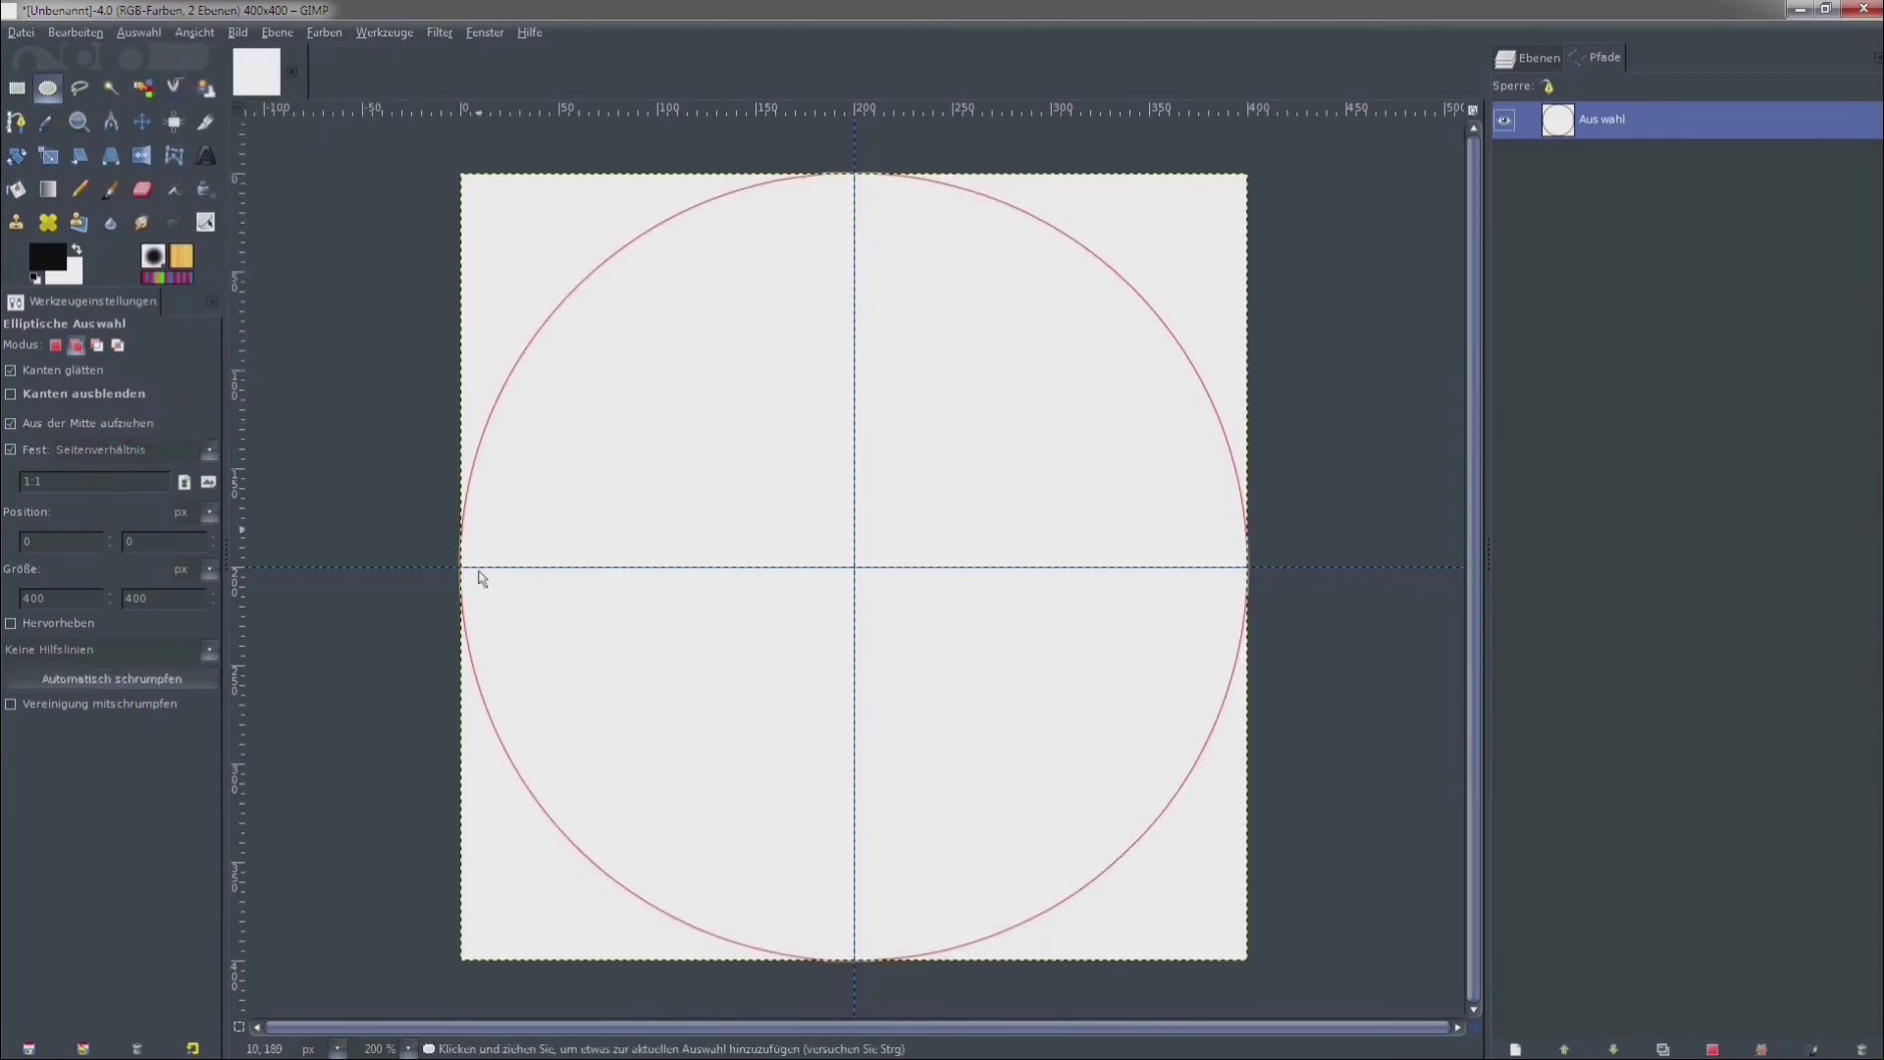
{"action": "left_click", "coordinate": [1505, 118]}
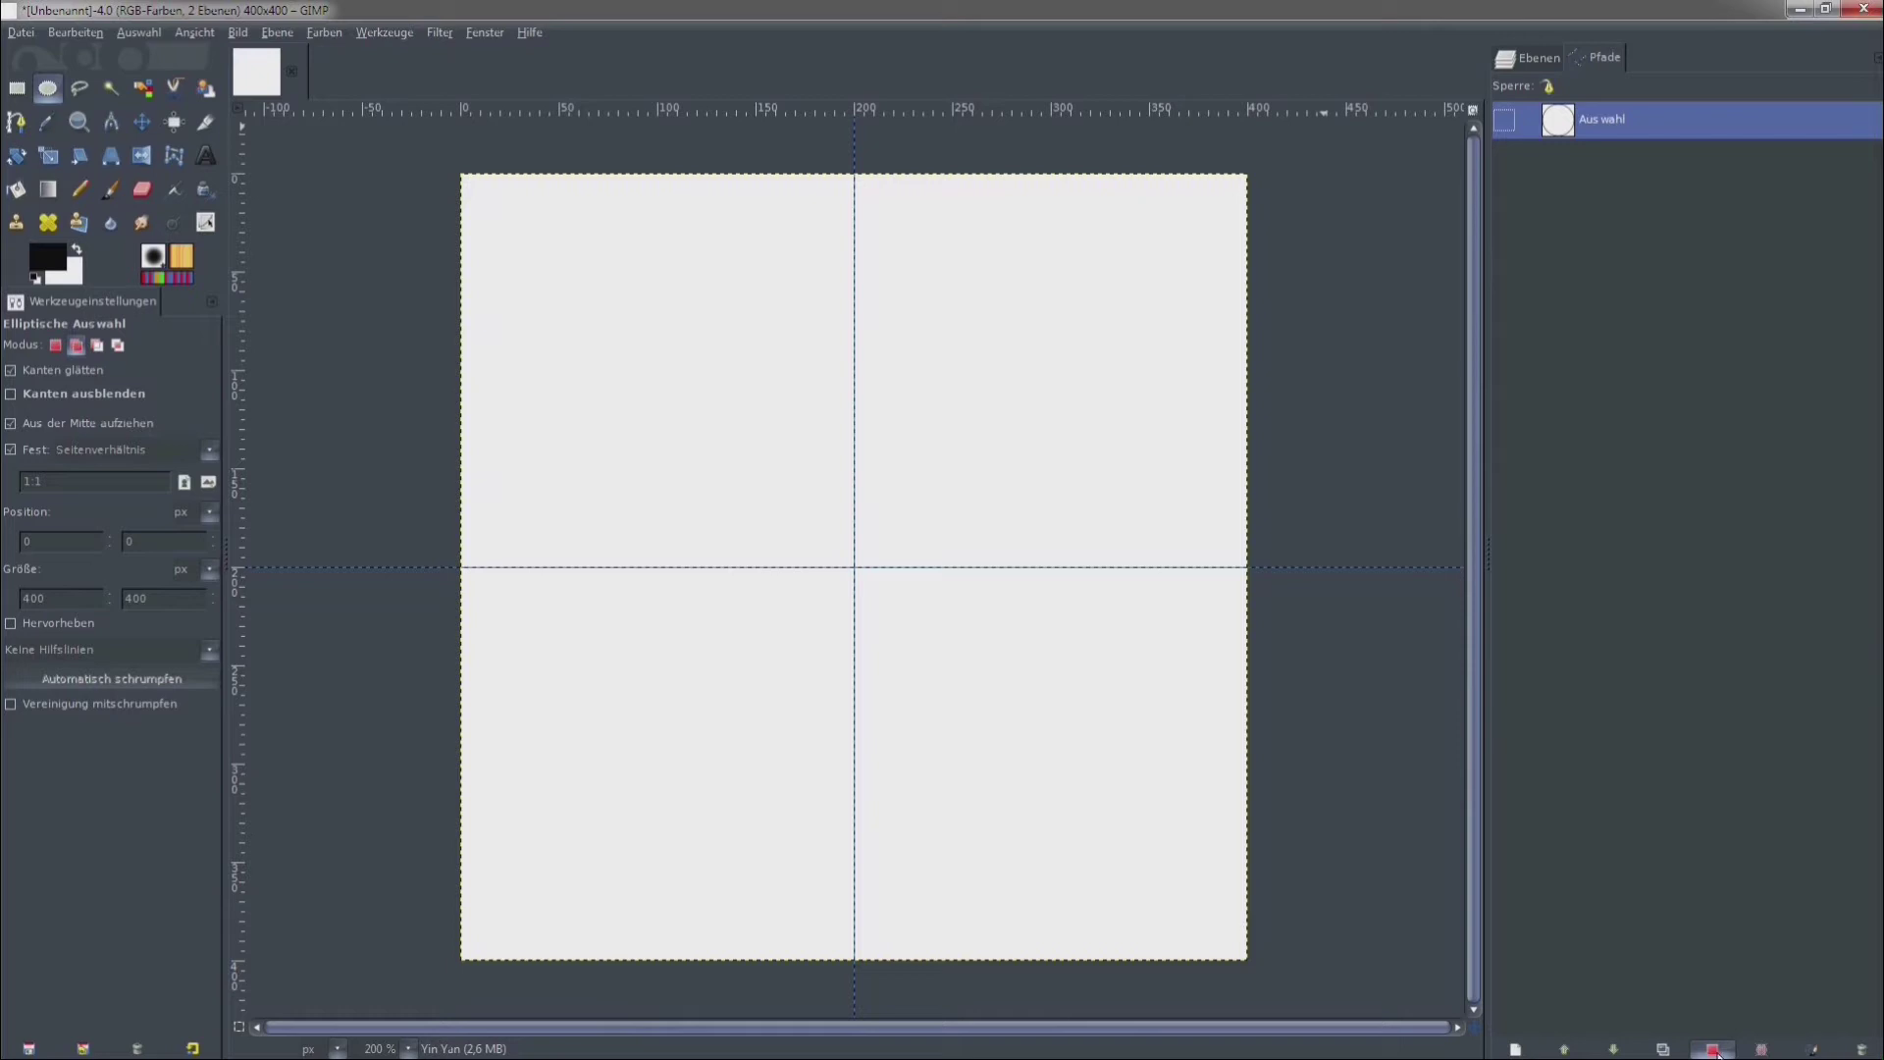
Reload the circle selection from the 'Auswahl' path and switch to Rectangle Select.
{"action": "left_click", "coordinate": [1715, 1050]}
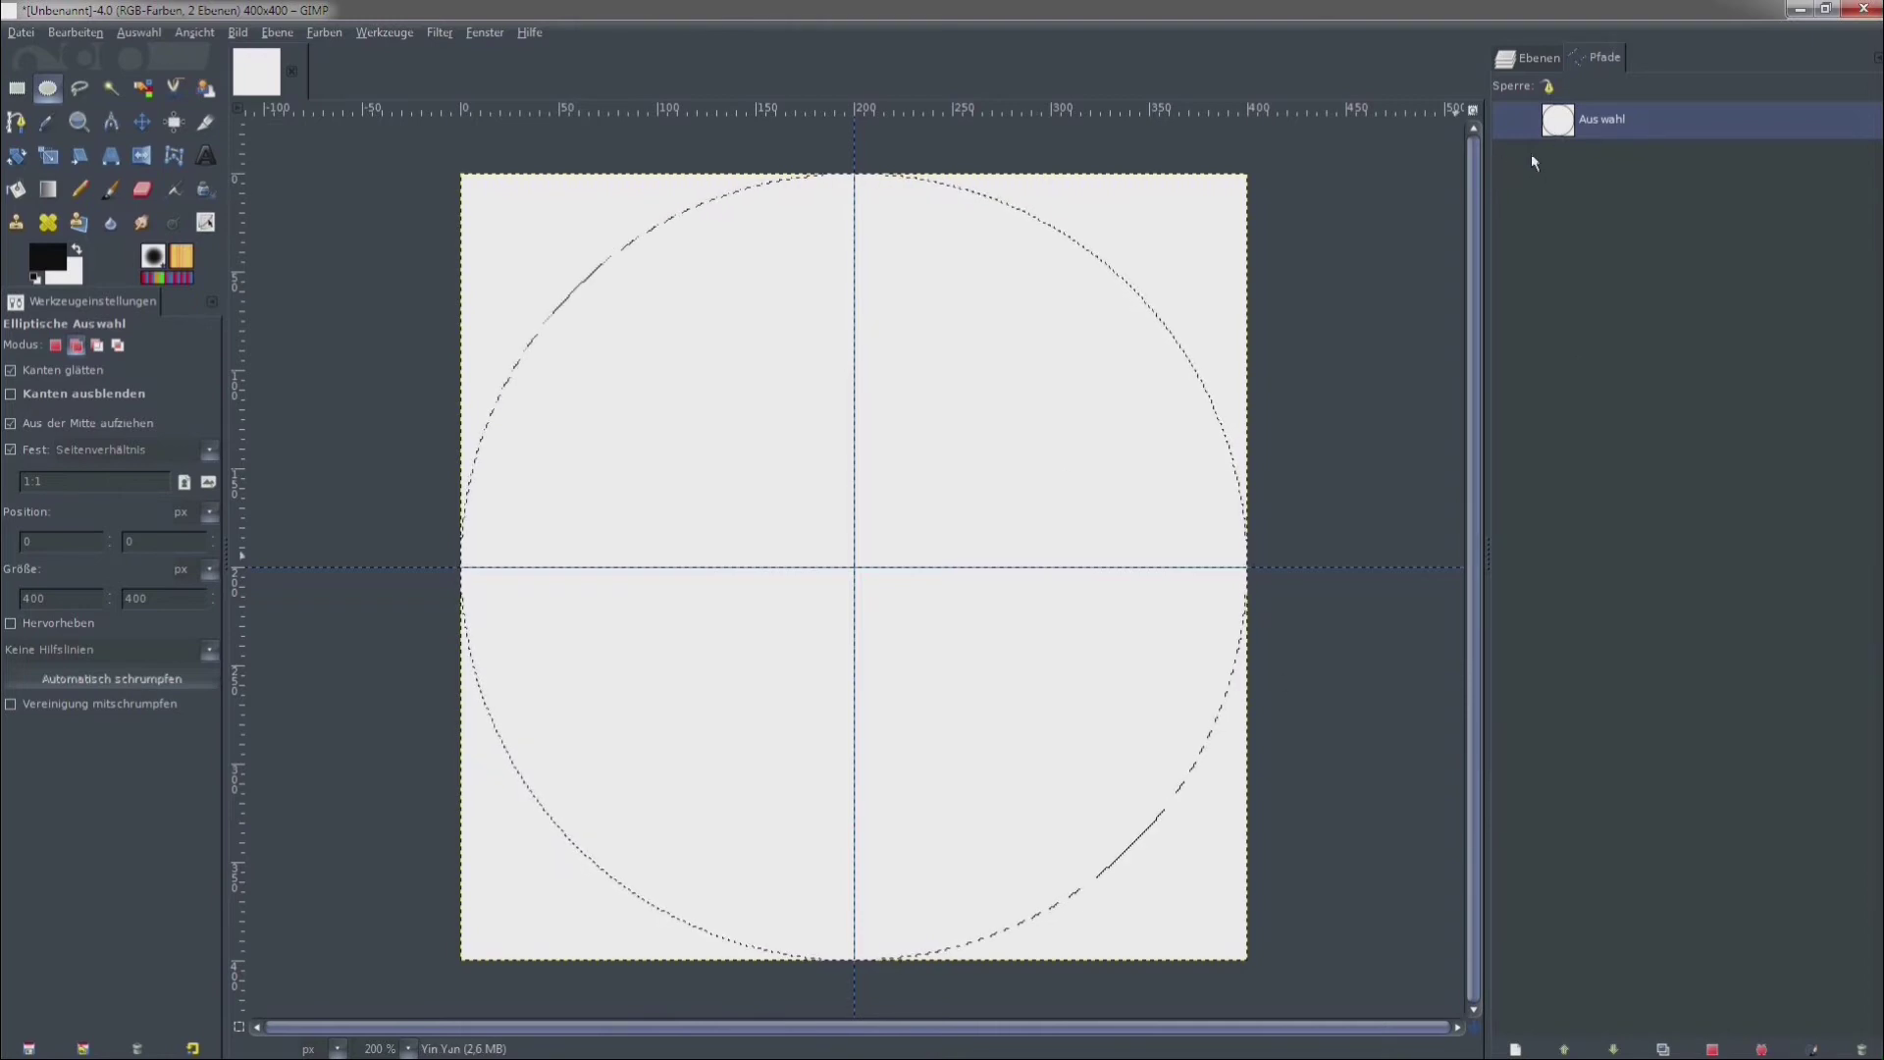
{"action": "left_click", "coordinate": [18, 91]}
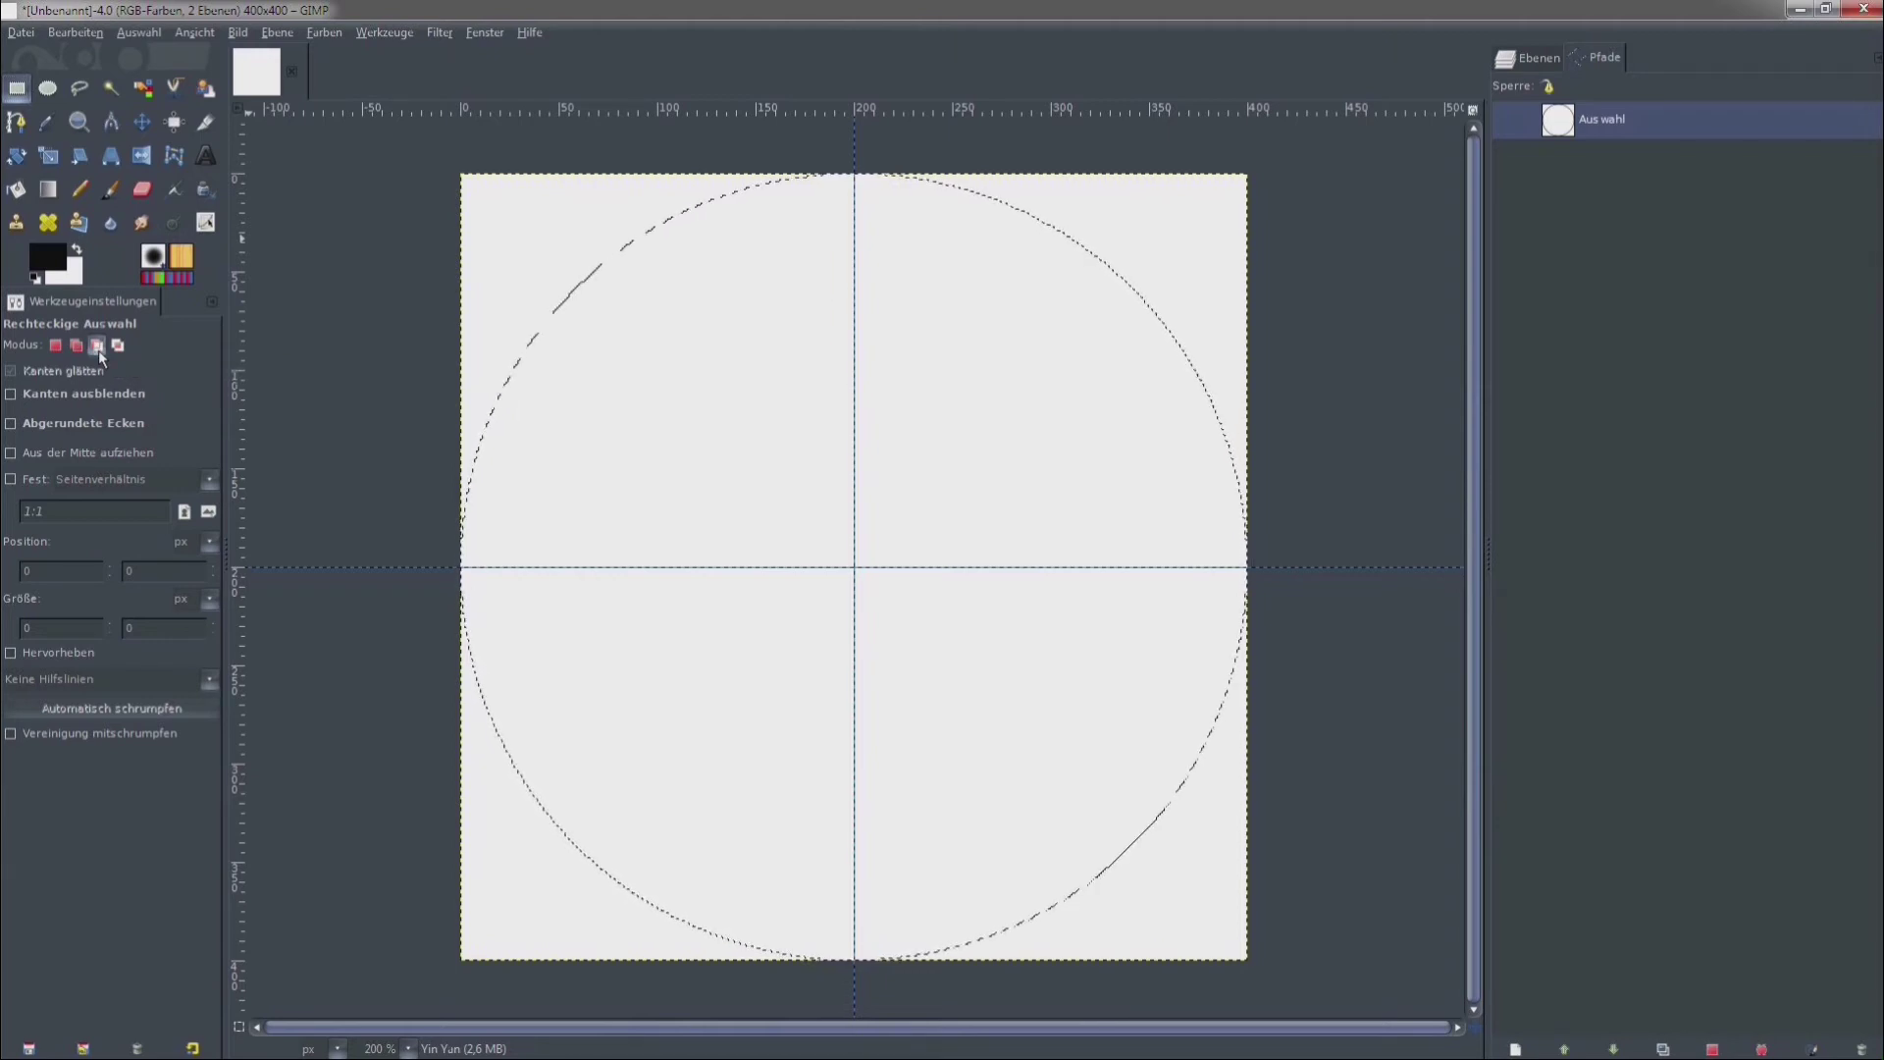
Subtract a rectangle over the left half, keeping only the right half-circle selected.
{"action": "mouse_move", "coordinate": [392, 134]}
{"action": "left_mouse_down"}
{"action": "mouse_move", "coordinate": [722, 285]}
{"action": "mouse_move", "coordinate": [856, 1001]}
{"action": "left_mouse_up"}
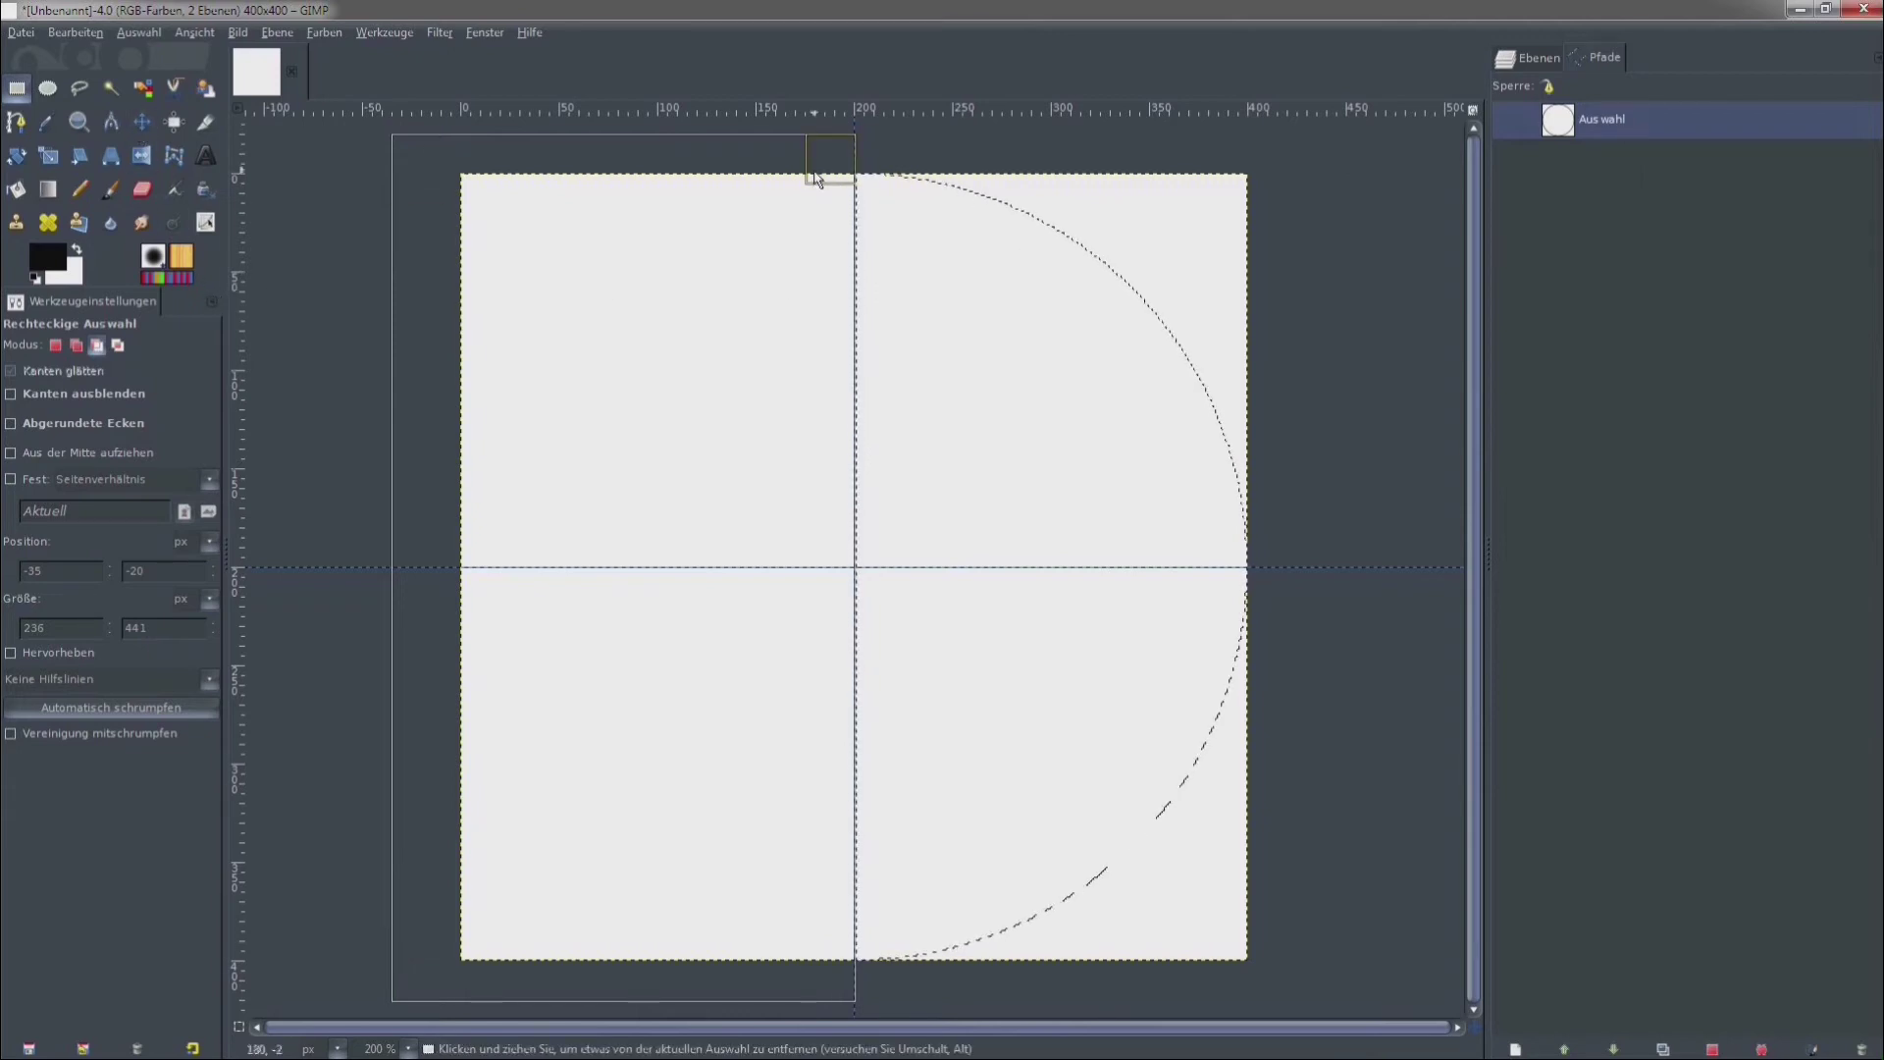
{"action": "mouse_move", "coordinate": [830, 159]}
{"action": "left_click", "coordinate": [50, 92]}
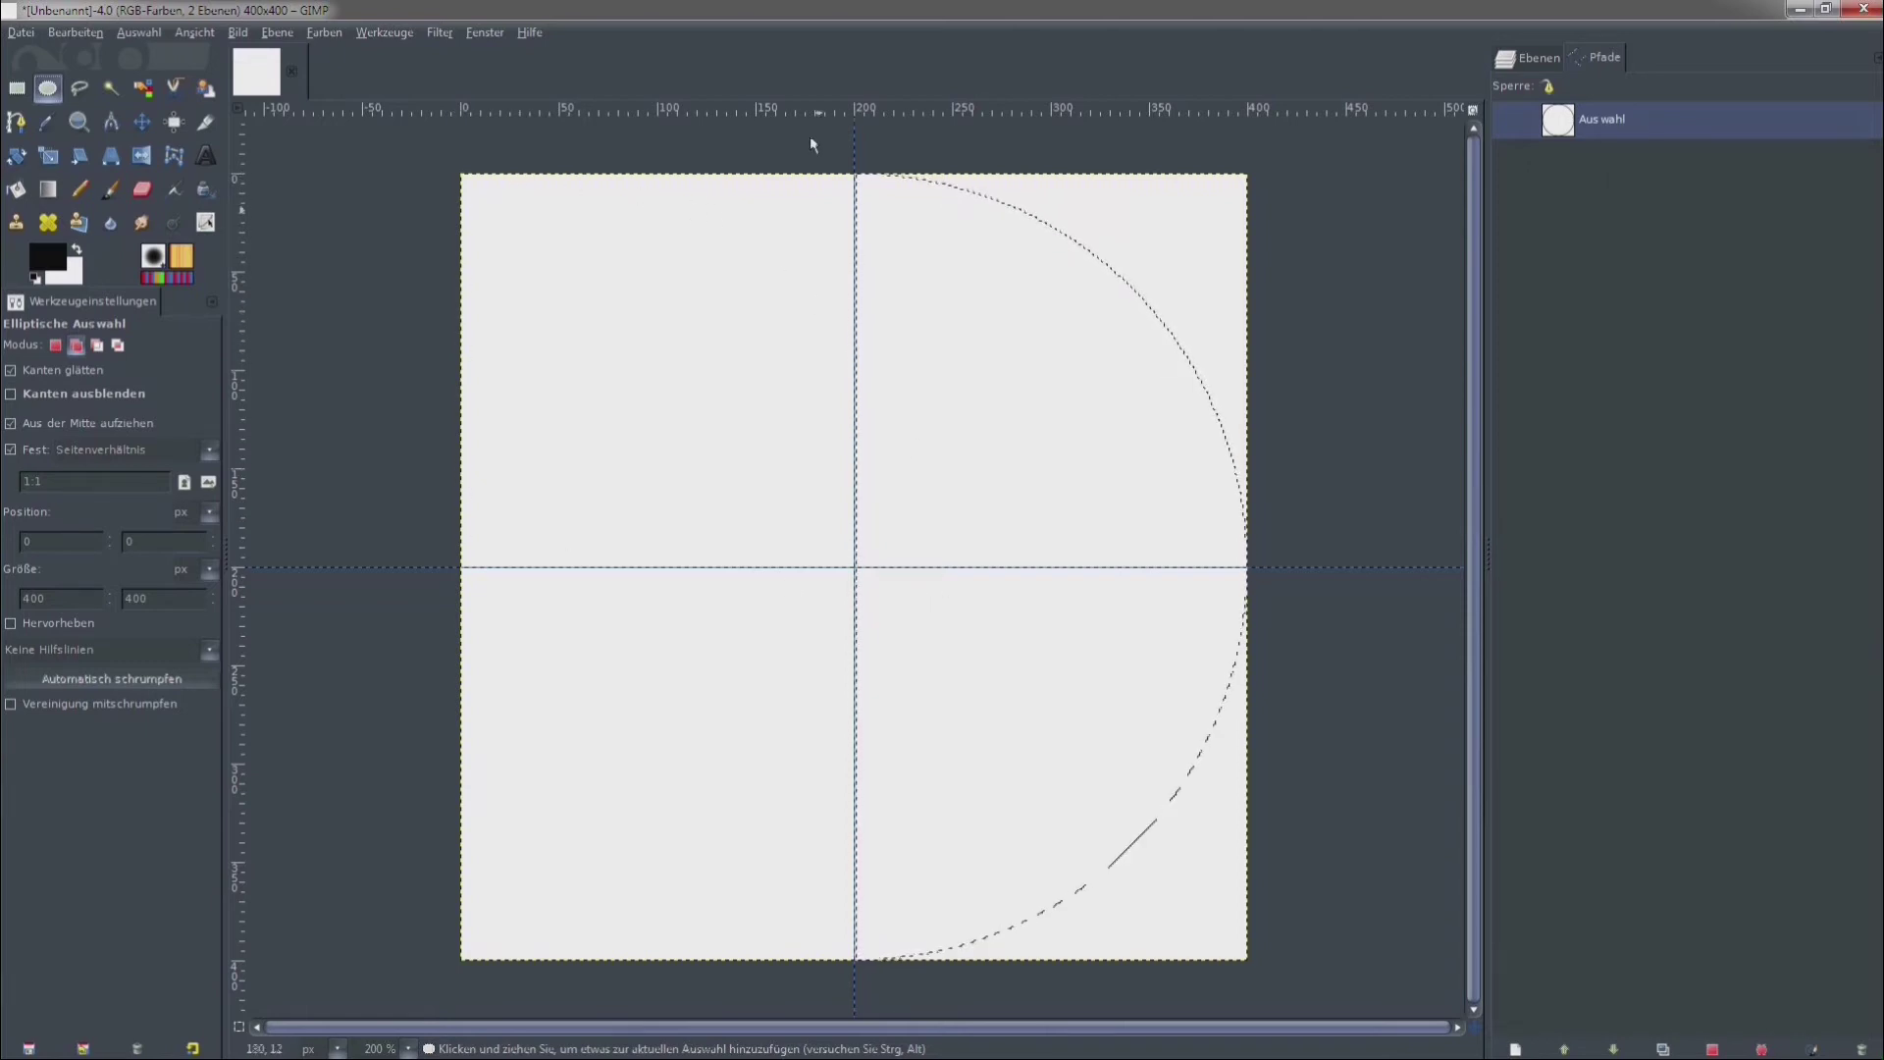
Add a horizontal guide at 25% of the image height.
{"action": "left_click", "coordinate": [248, 35]}
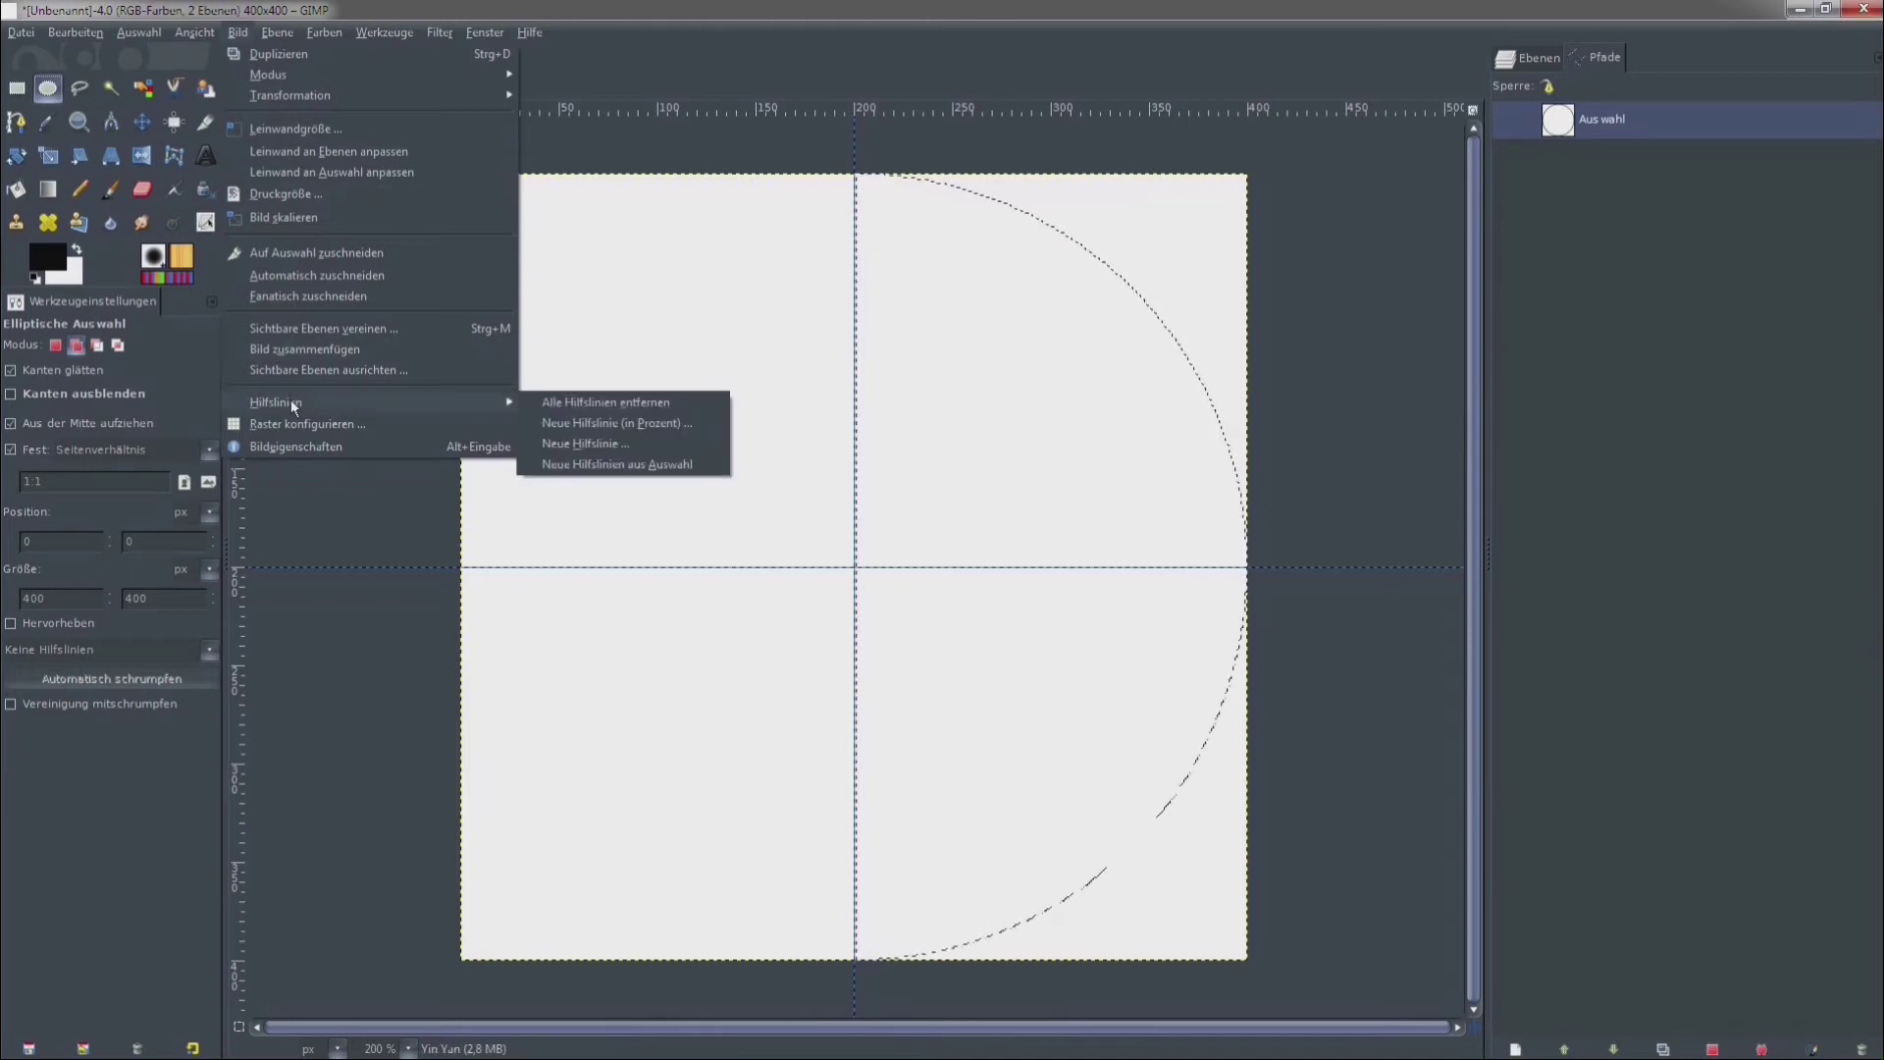
{"action": "mouse_move", "coordinate": [274, 402]}
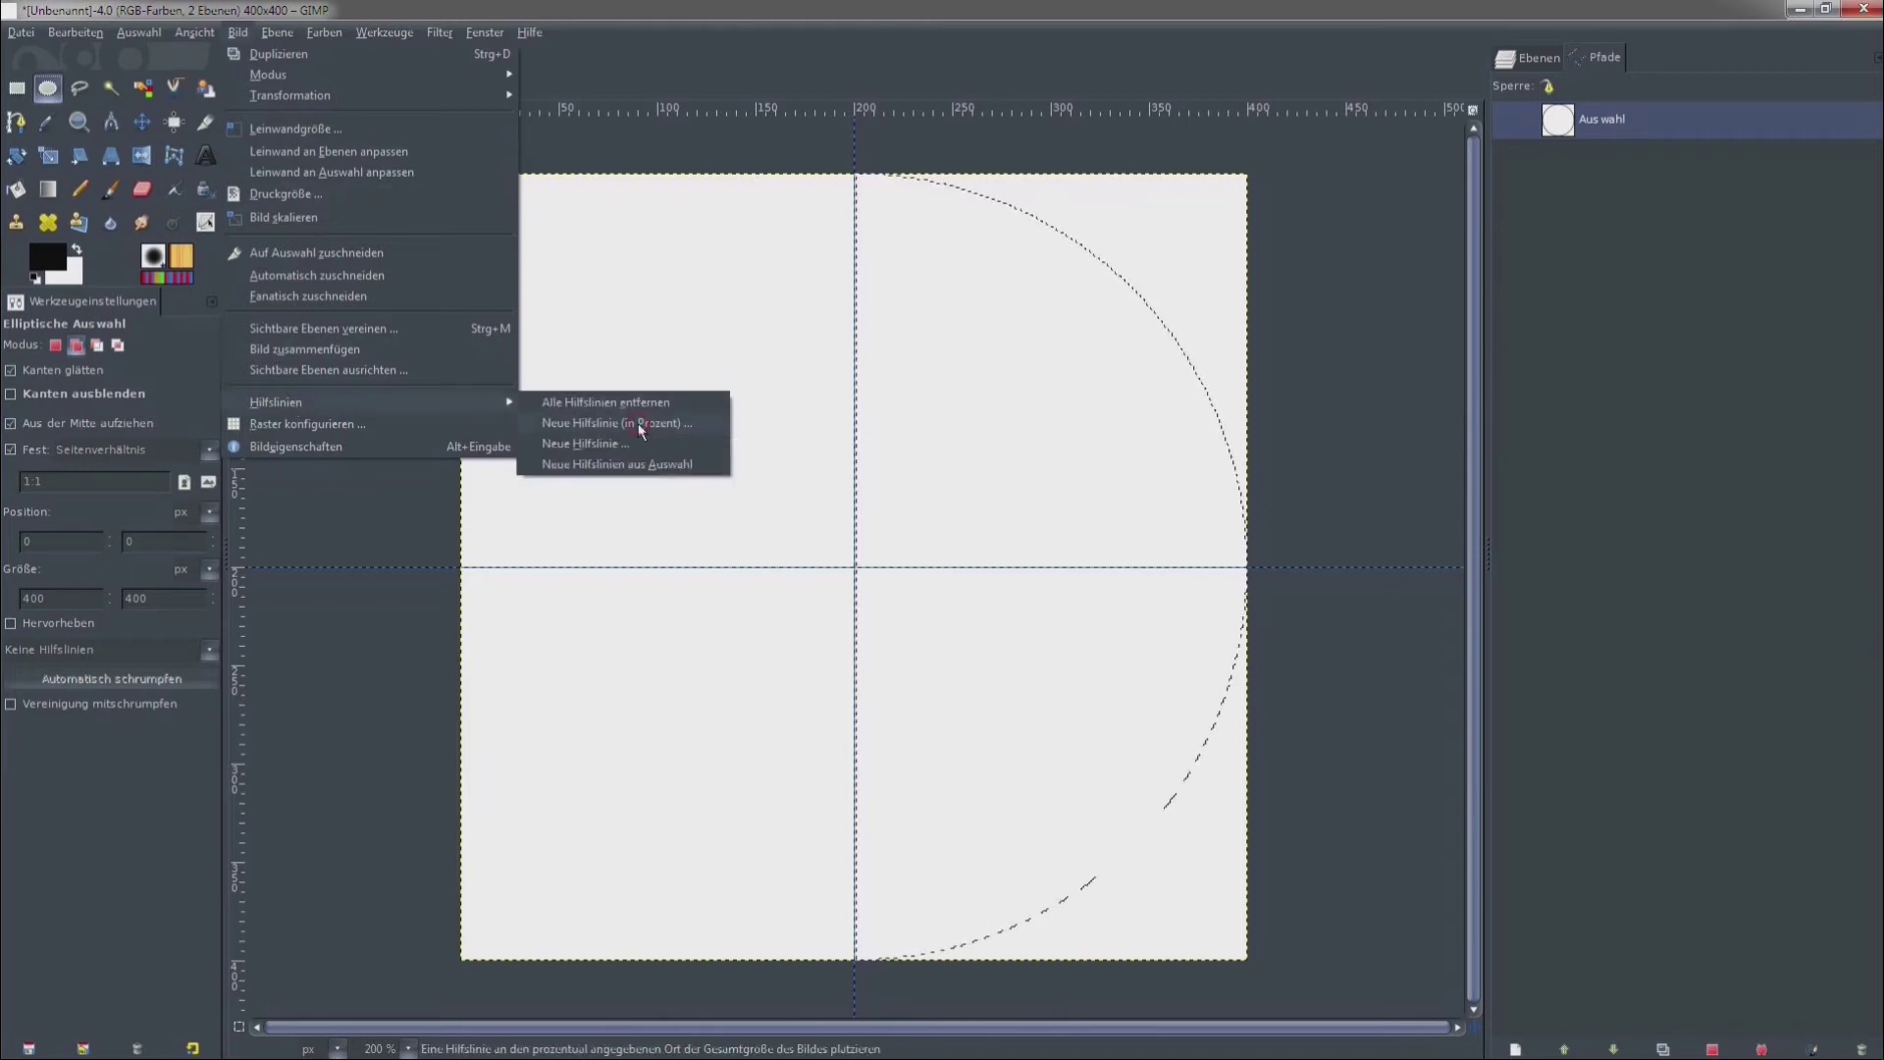
{"action": "left_click", "coordinate": [638, 424]}
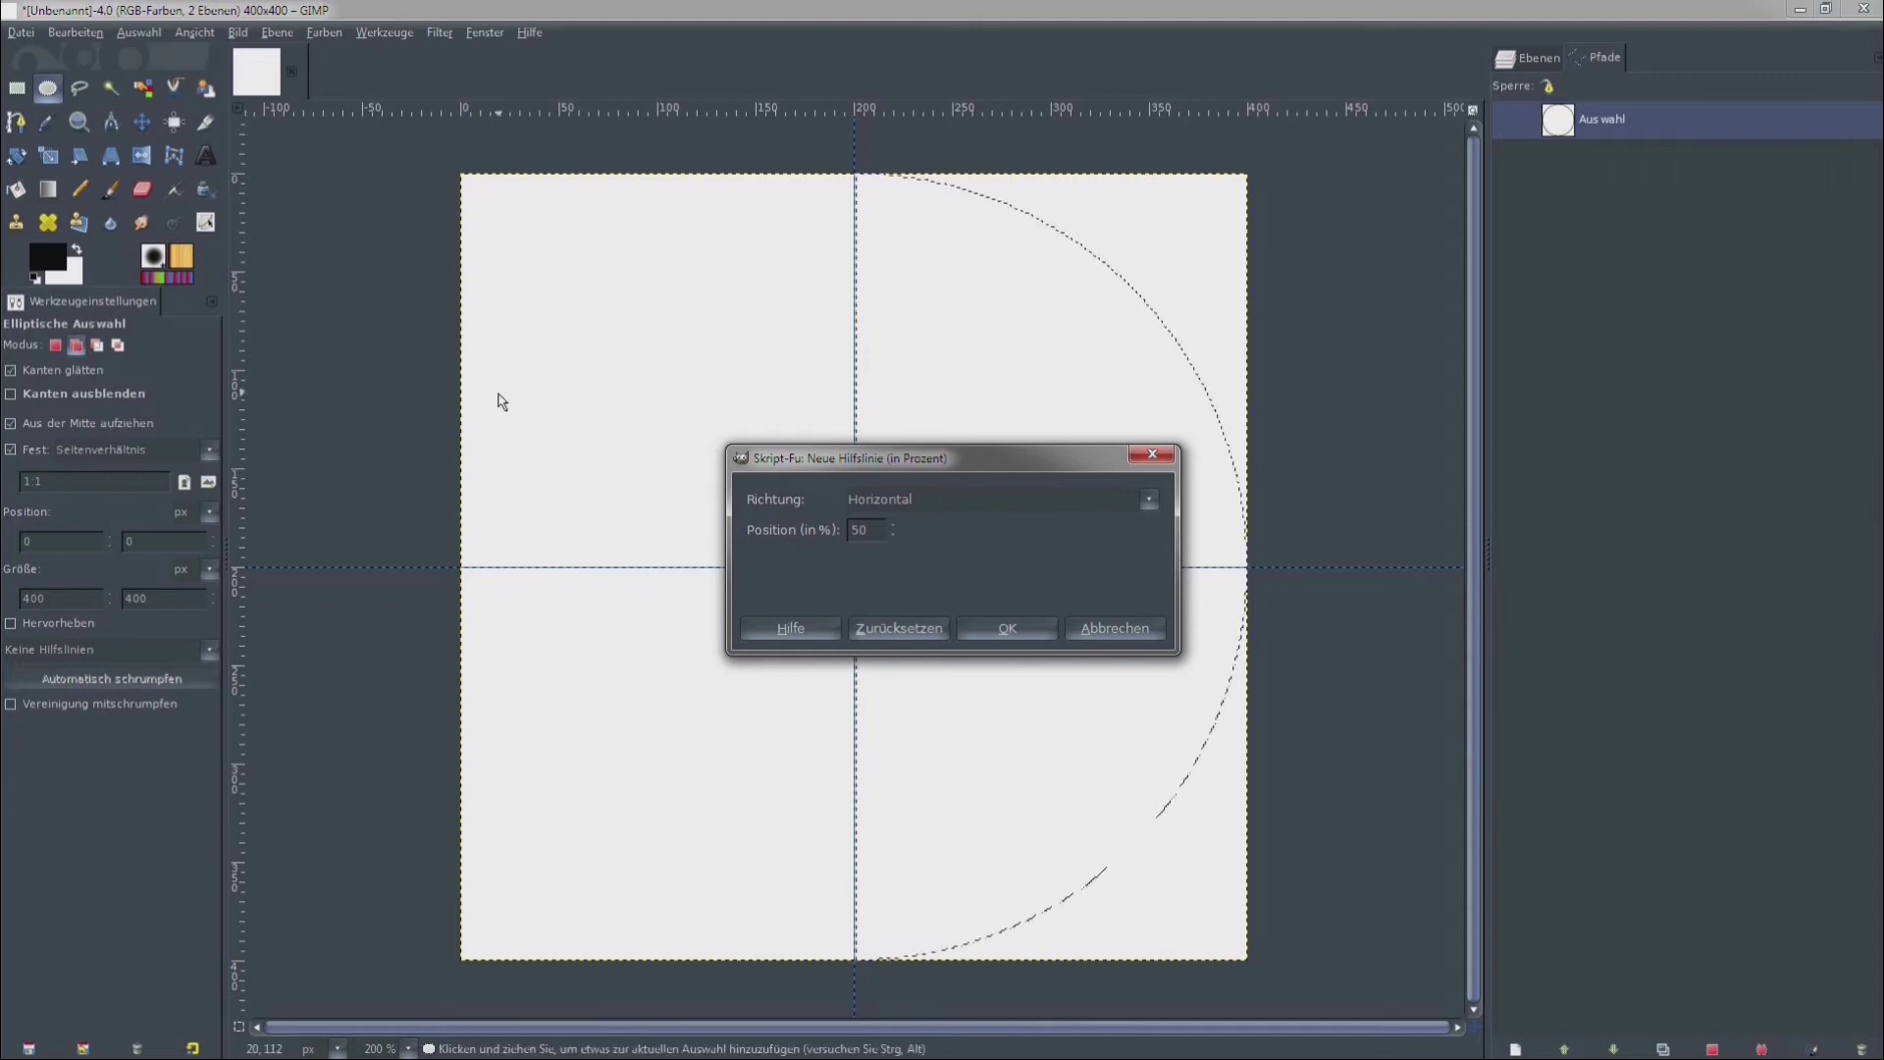
{"action": "double_click", "coordinate": [865, 526]}
{"action": "type", "text": "25"}
{"action": "left_click", "coordinate": [1009, 633]}
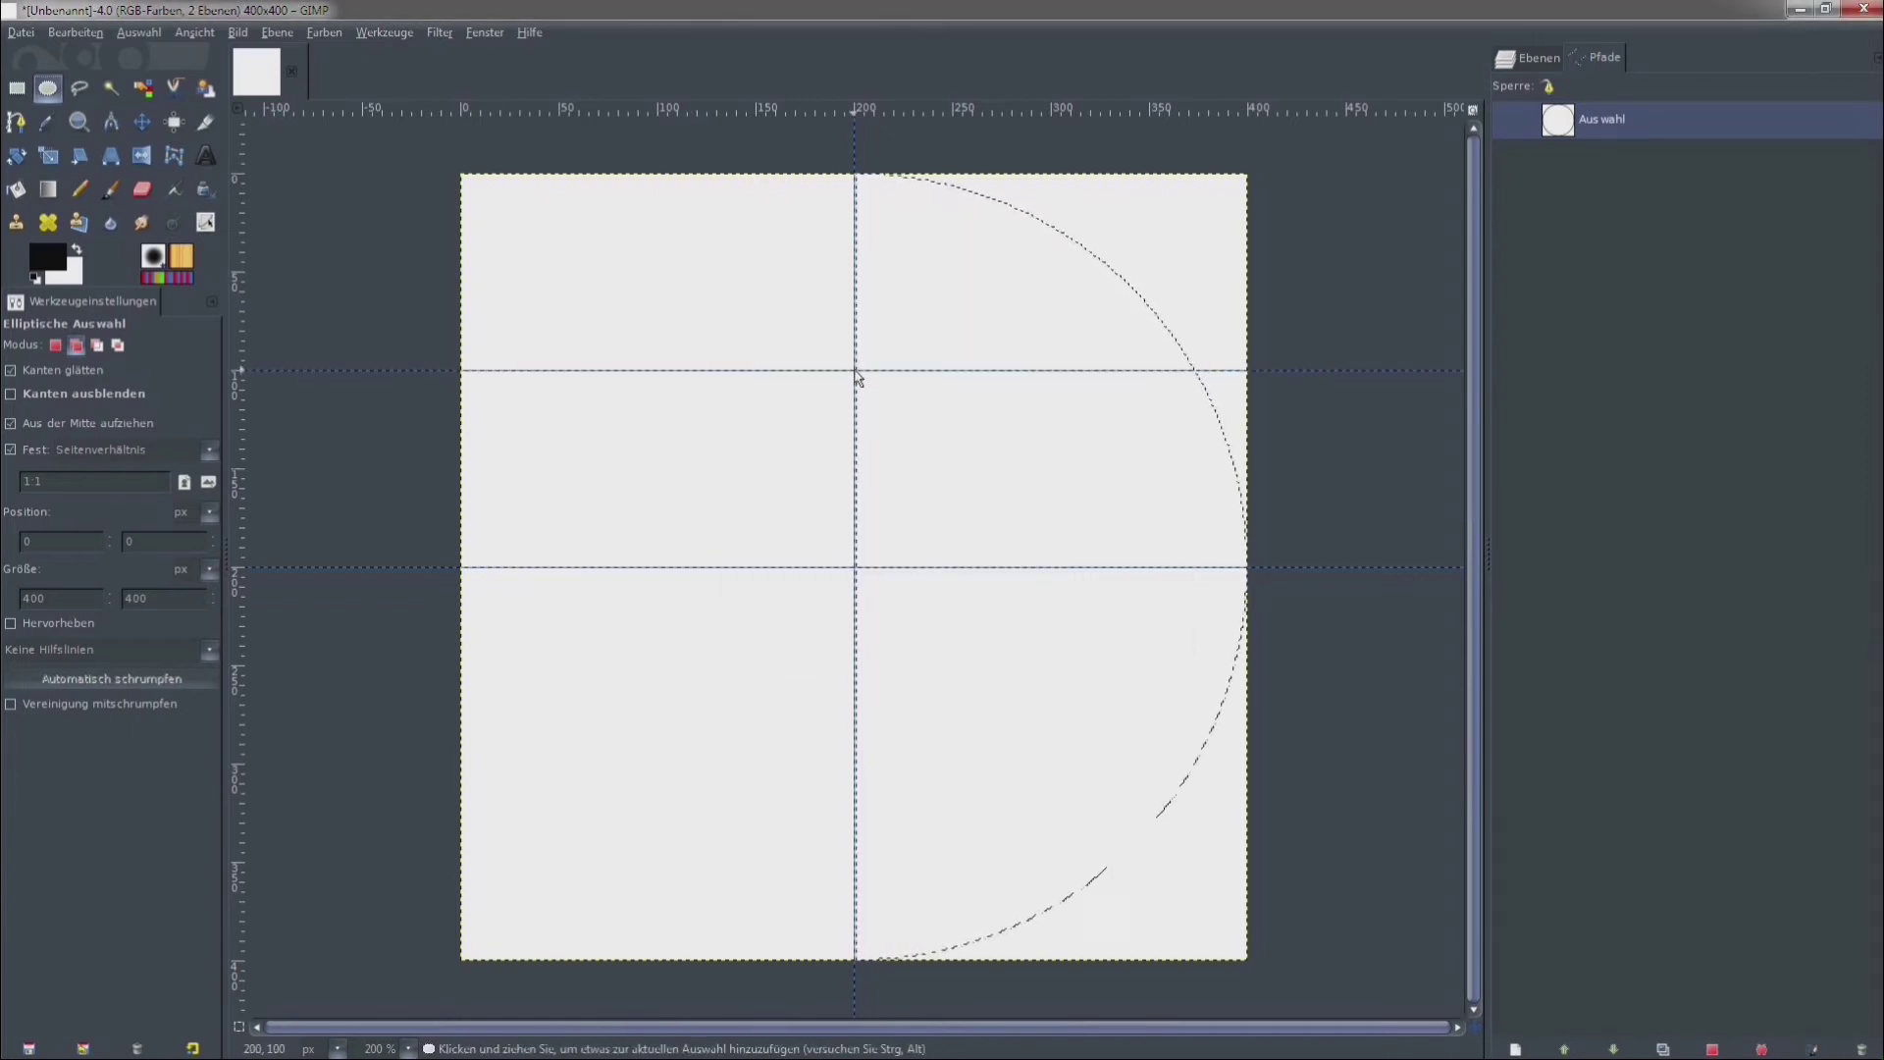
Add a 200×200 px circle at position 100,0 to the half-circle selection.
{"action": "left_click_drag", "start_coordinate": [854, 377], "coordinate": [1051, 468]}
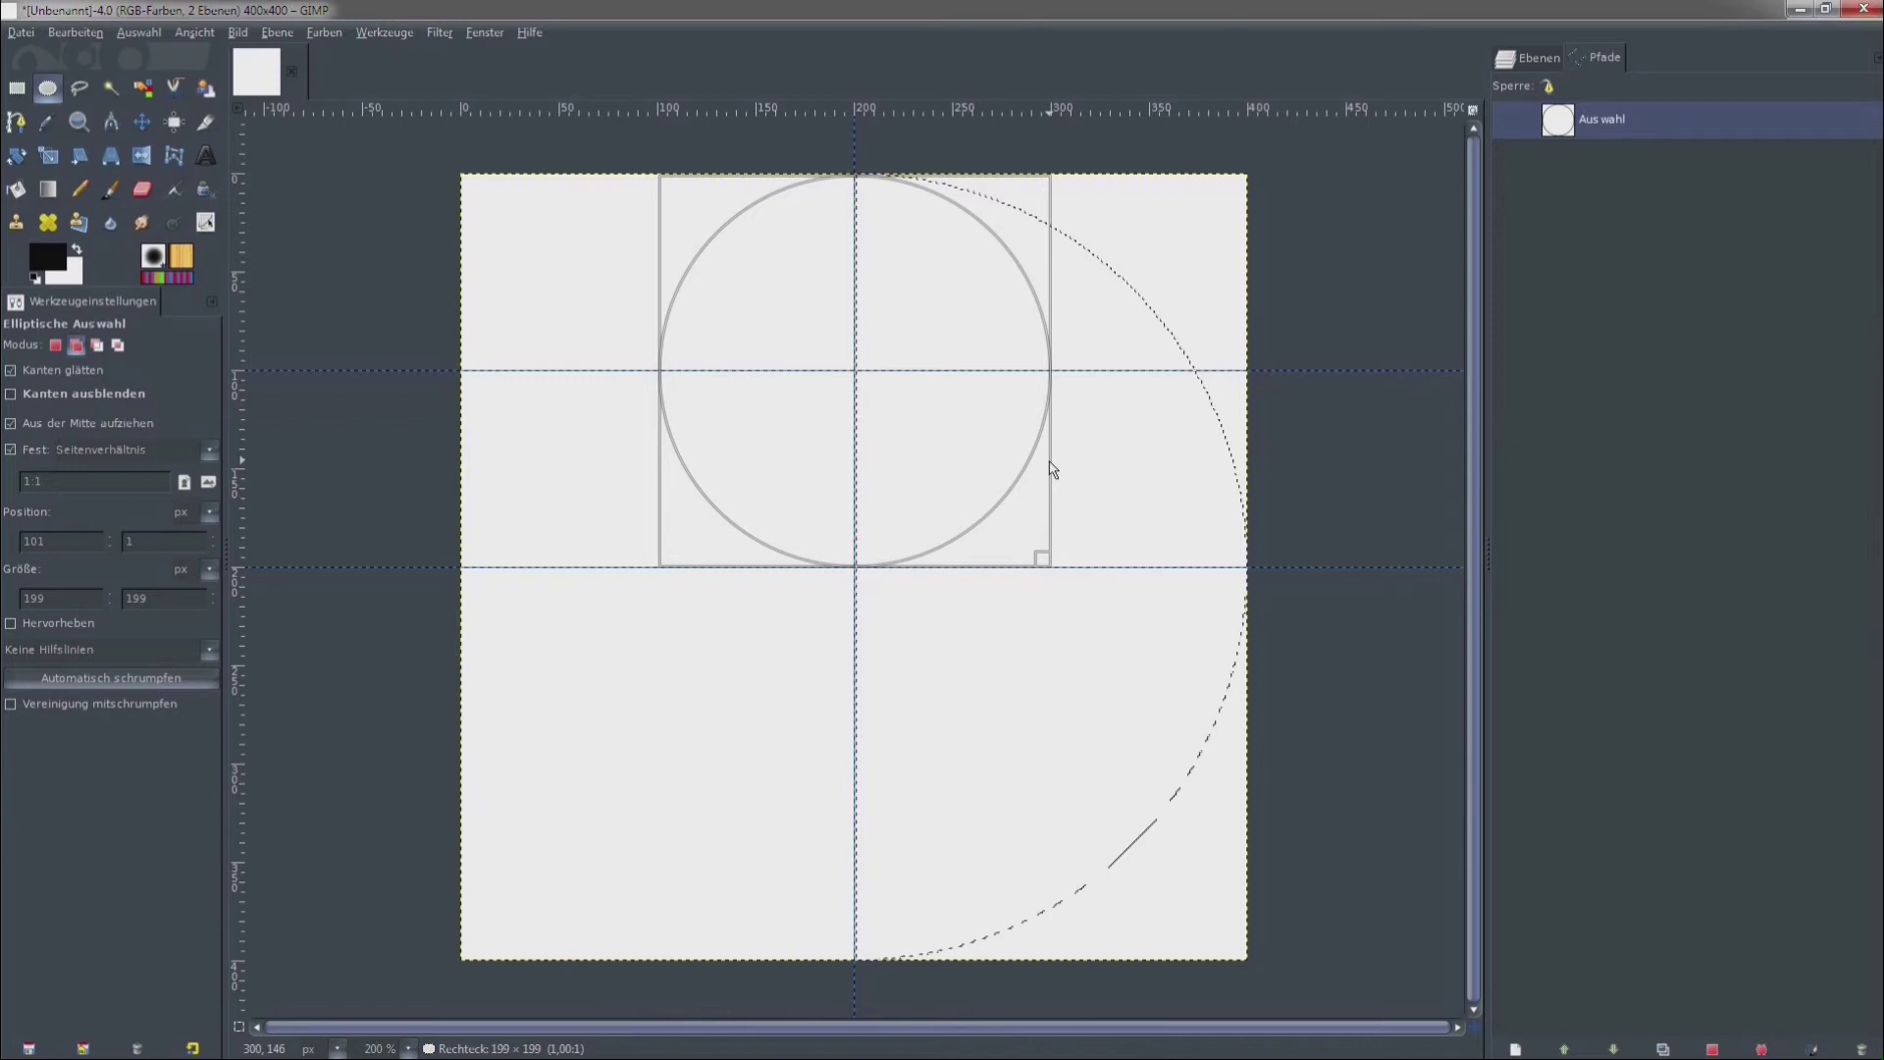
{"action": "left_click_drag", "start_coordinate": [1051, 468], "coordinate": [1051, 468]}
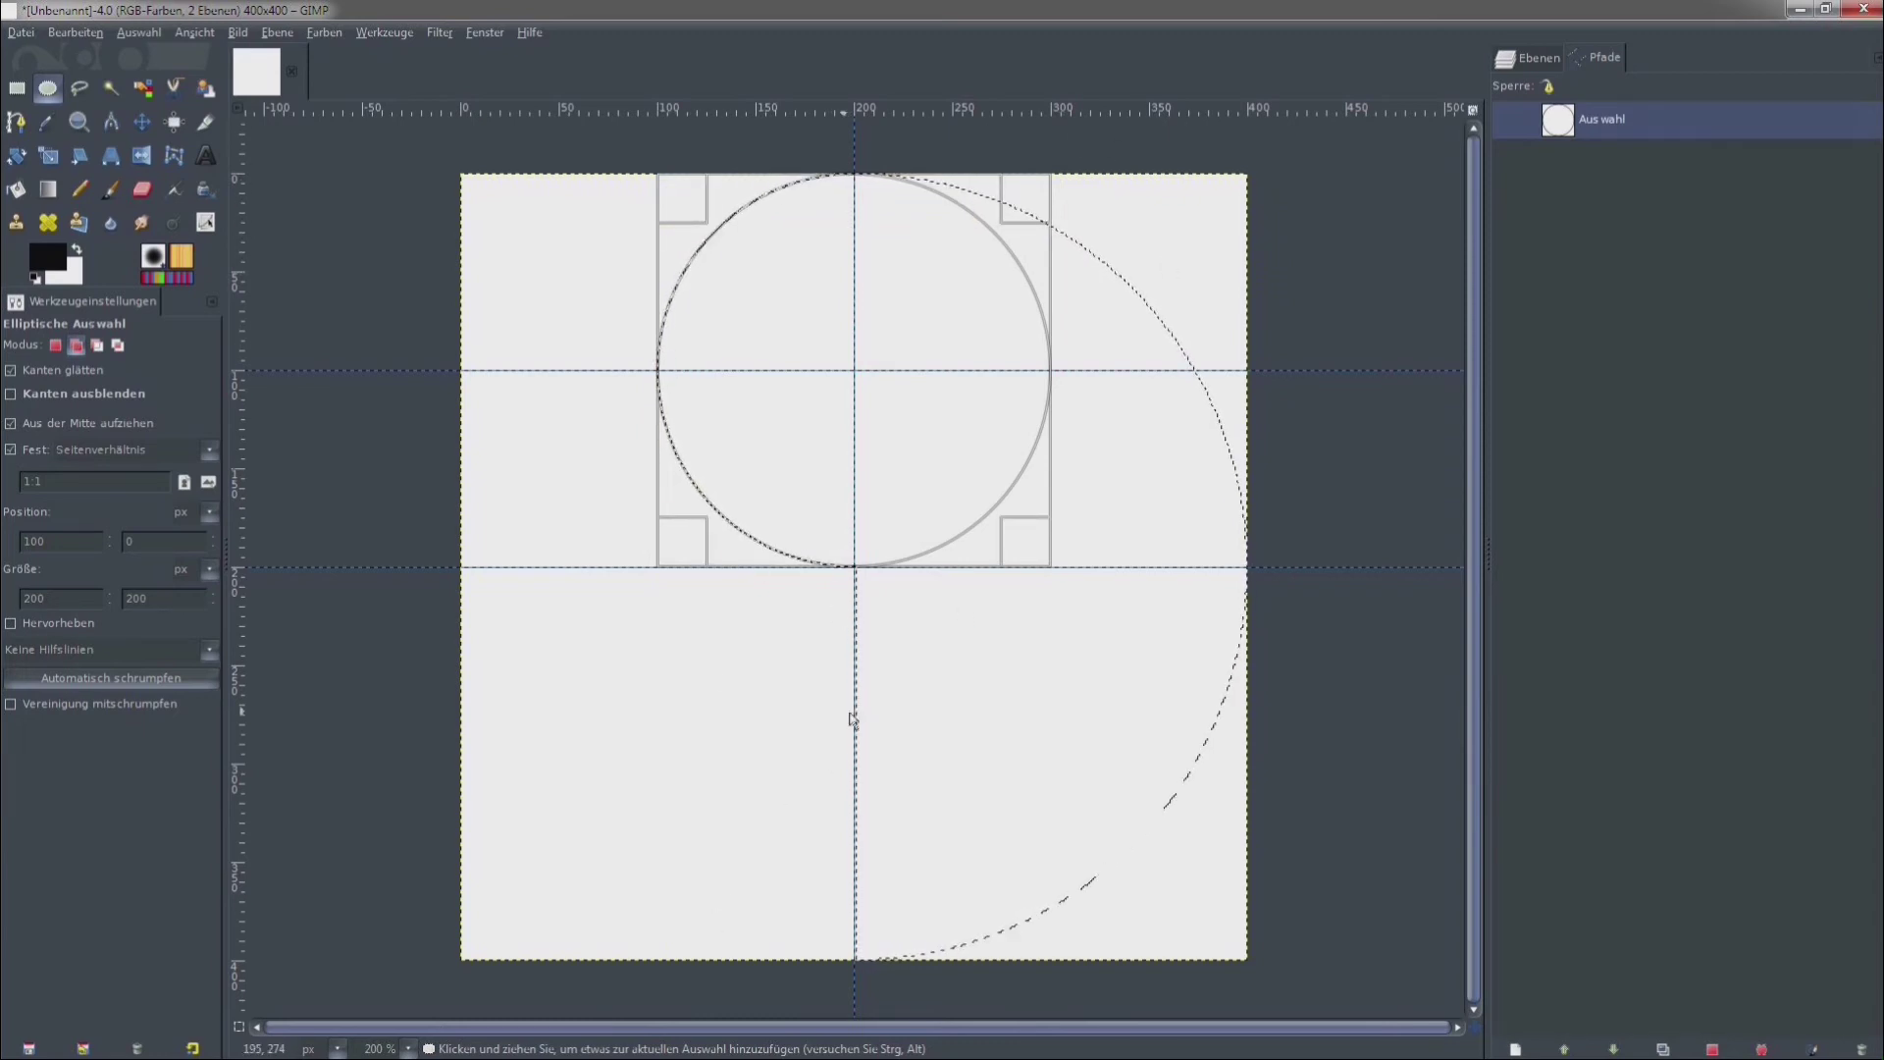
{"action": "left_click", "coordinate": [238, 32]}
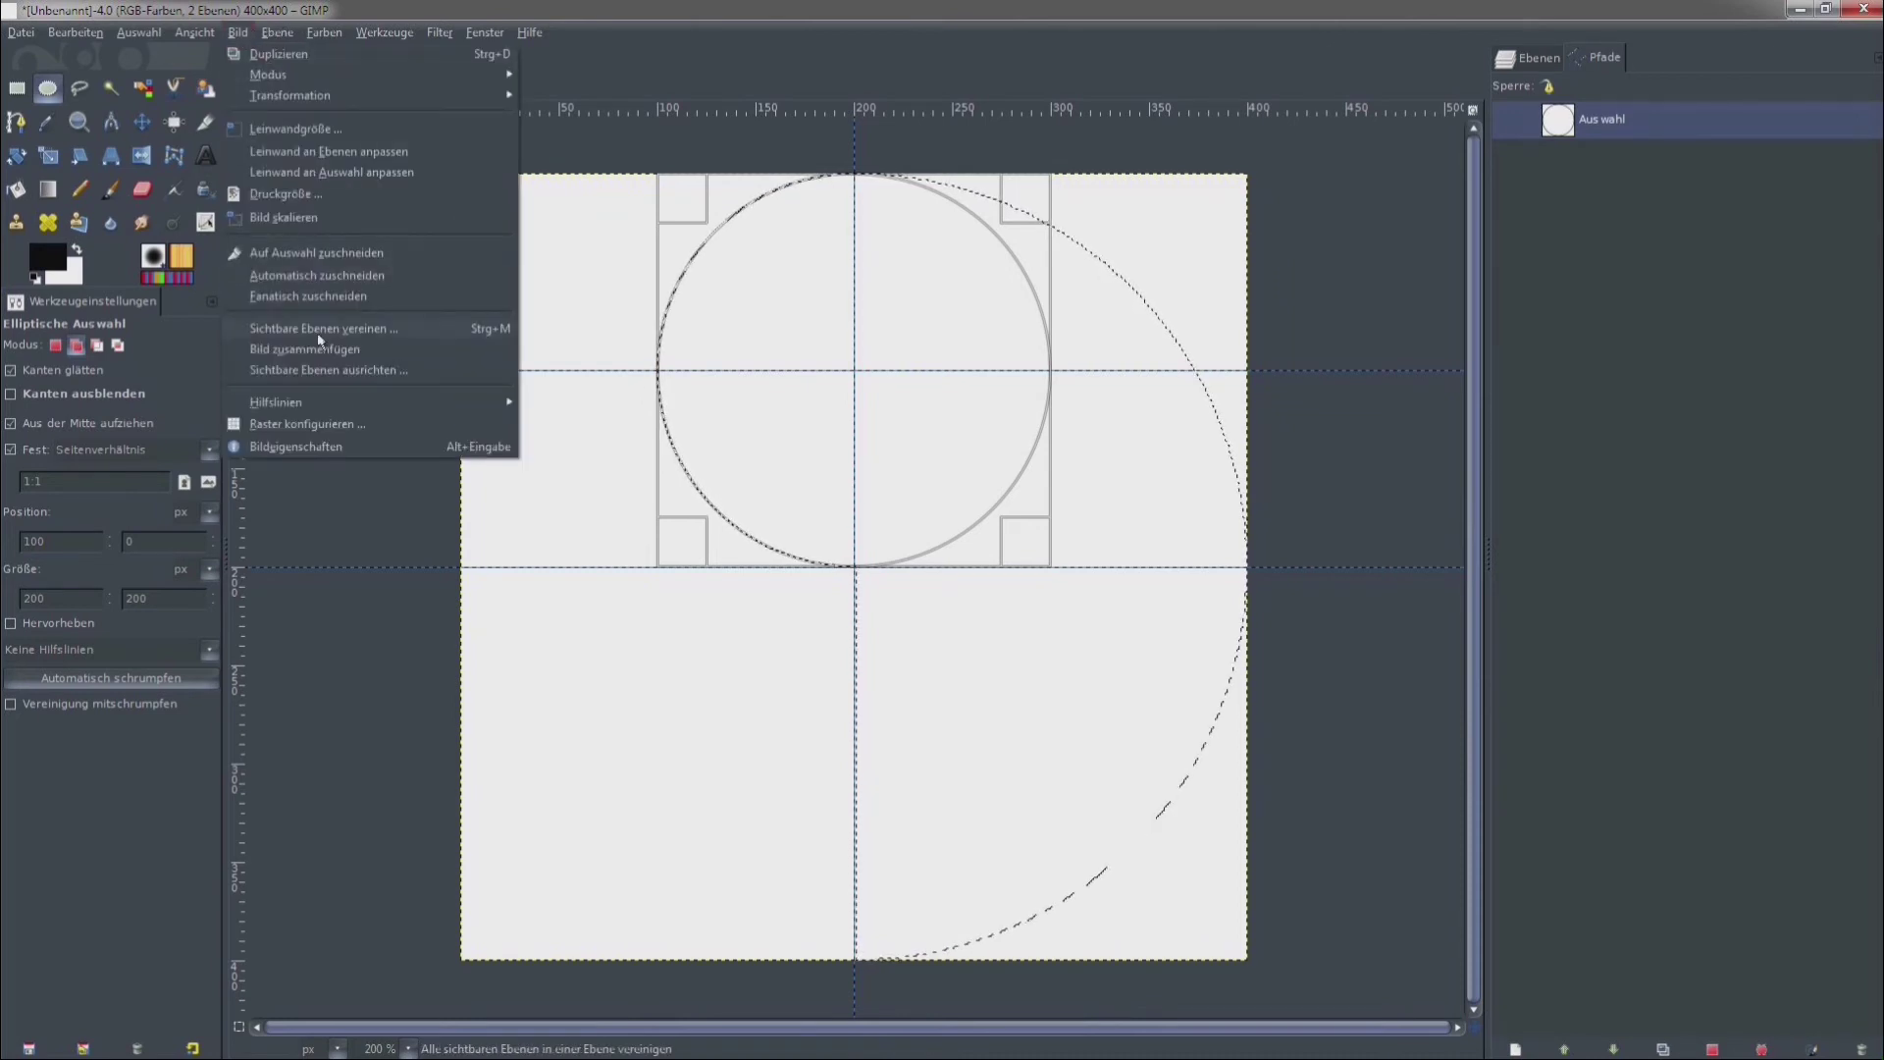
{"action": "mouse_move", "coordinate": [277, 402]}
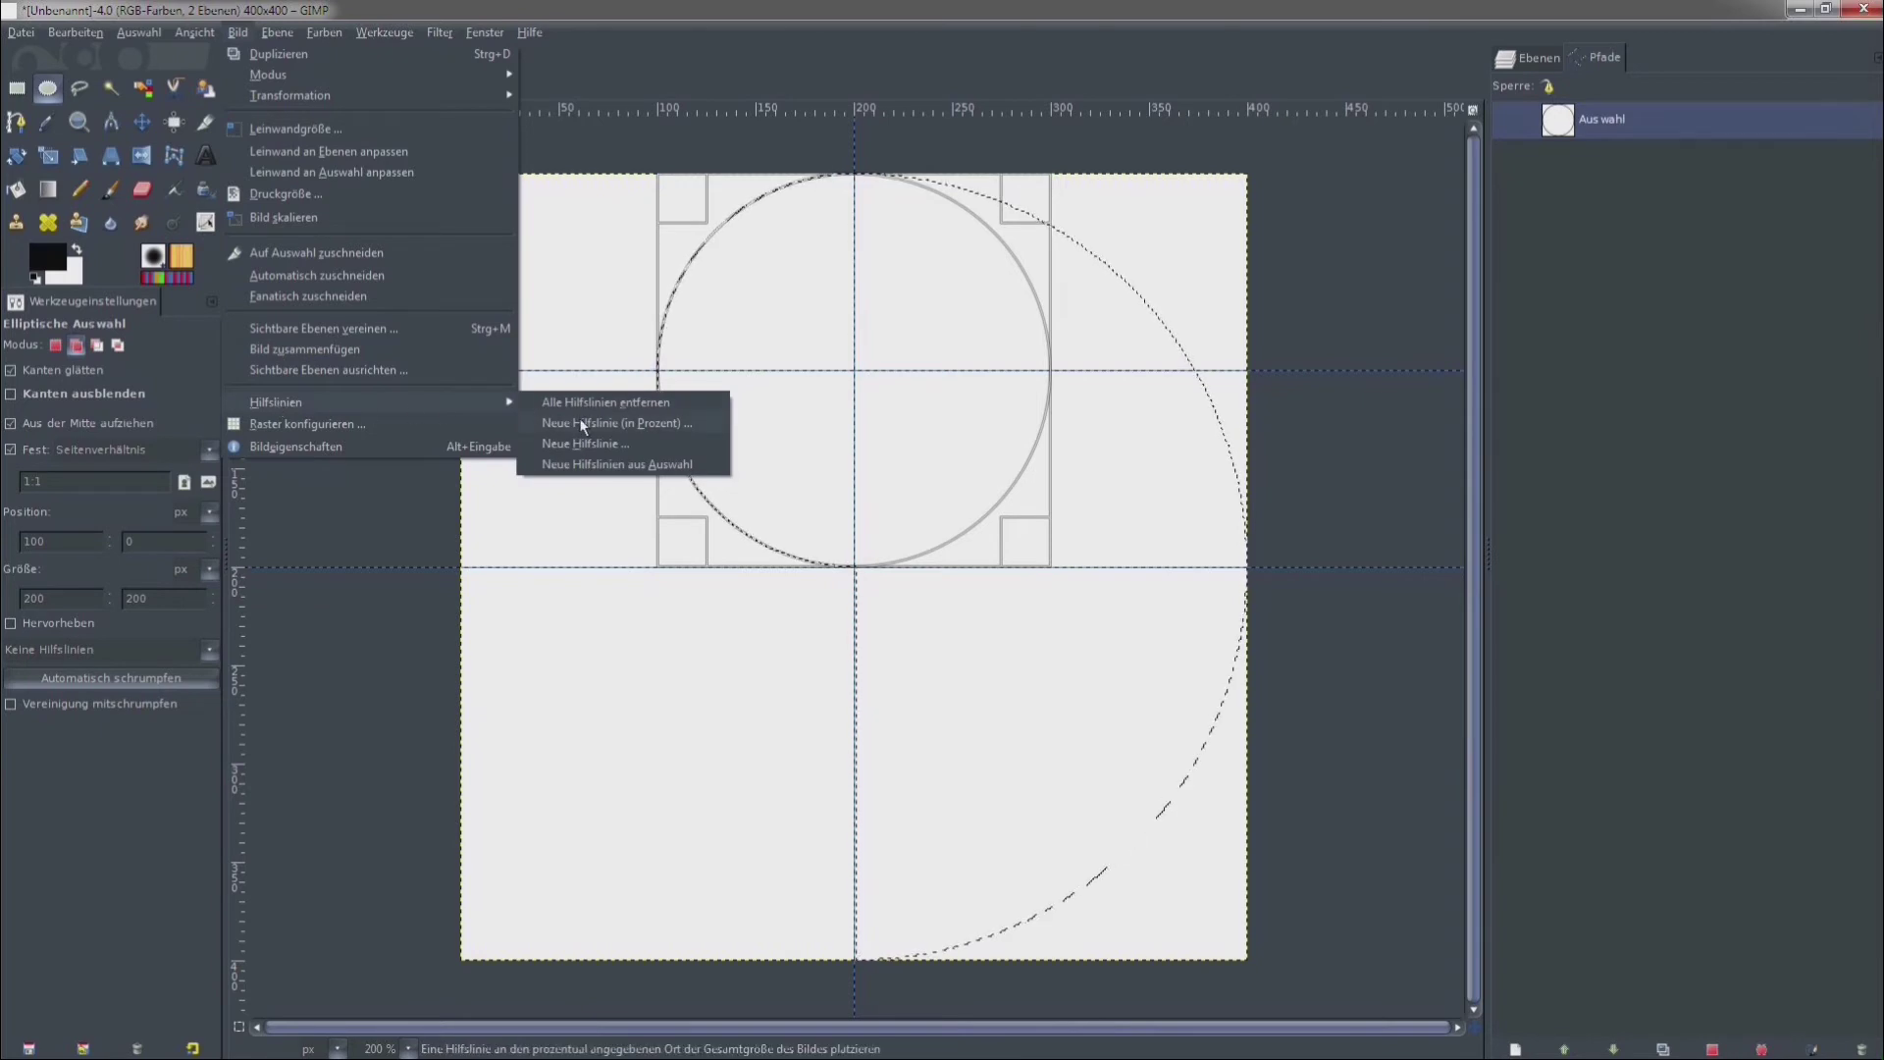
Add a horizontal guide at 75% and subtract a 200×200 px circle from the lower half.
{"action": "left_click", "coordinate": [581, 424]}
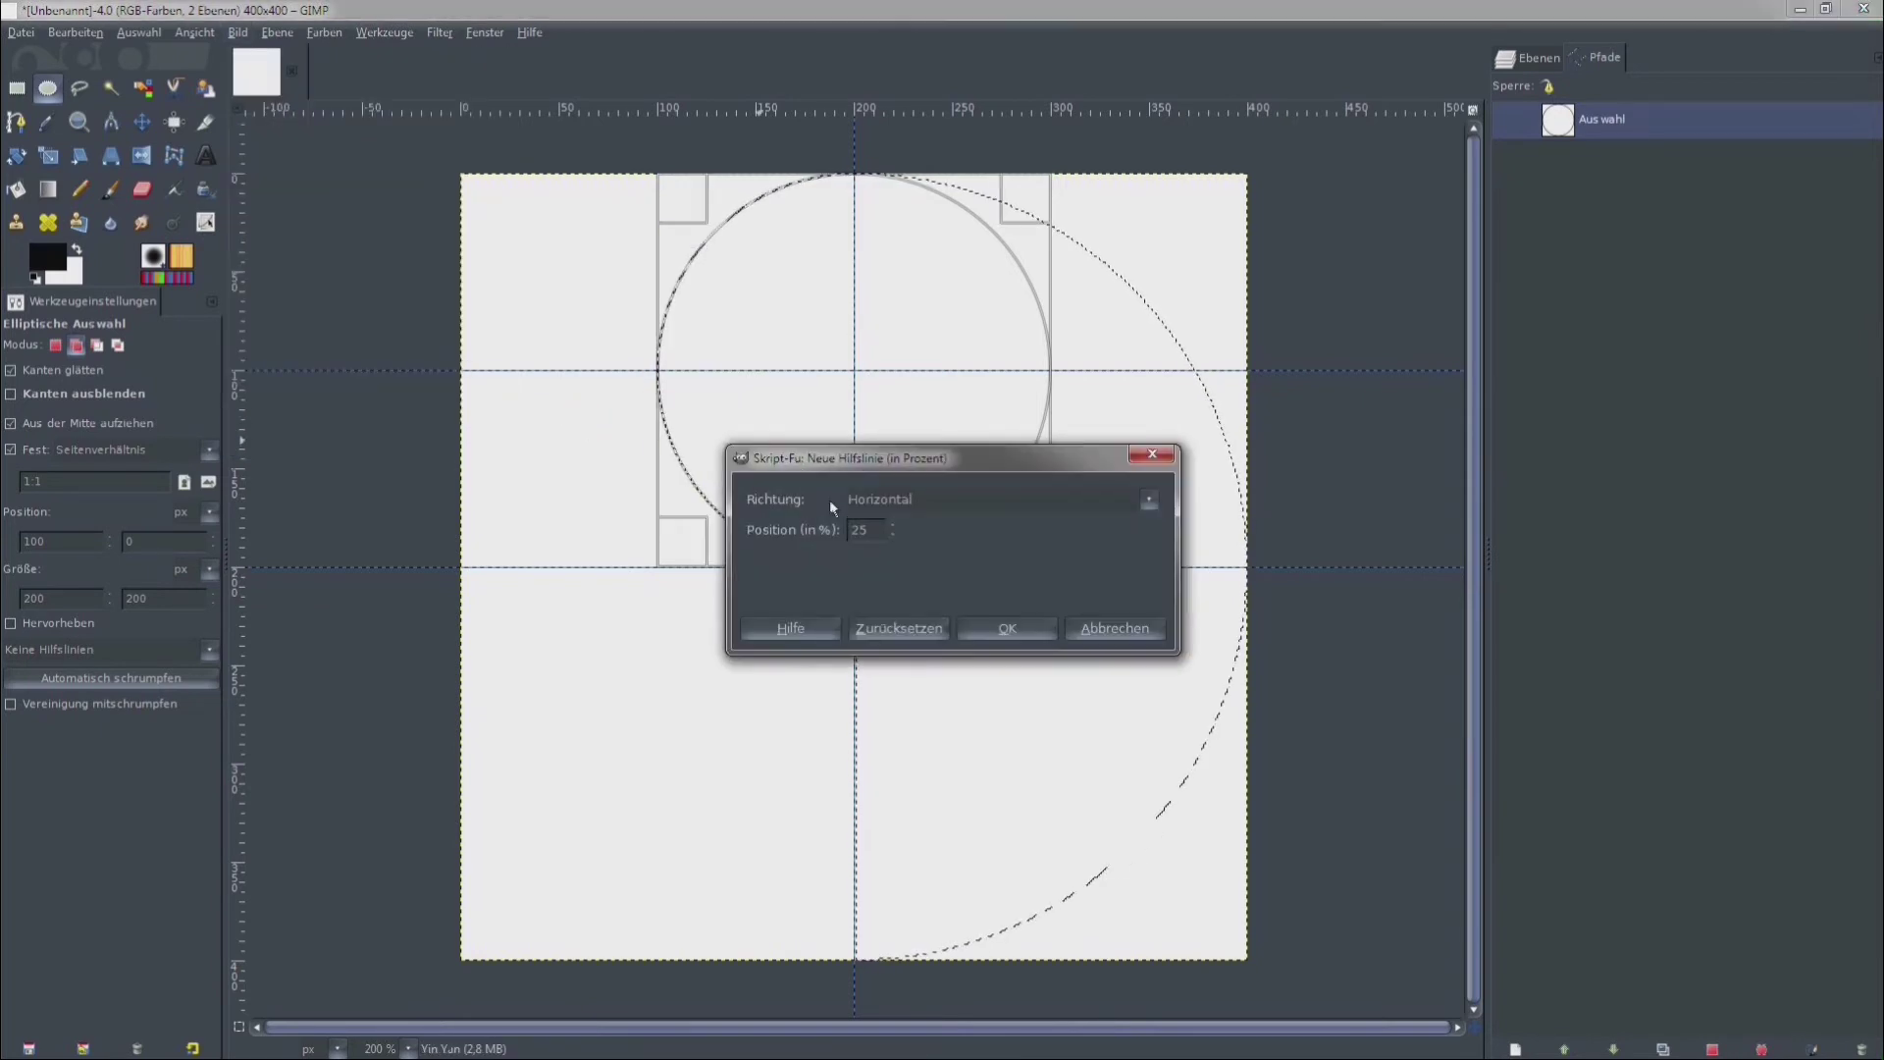
{"action": "double_click", "coordinate": [864, 528]}
{"action": "type", "text": "7"}
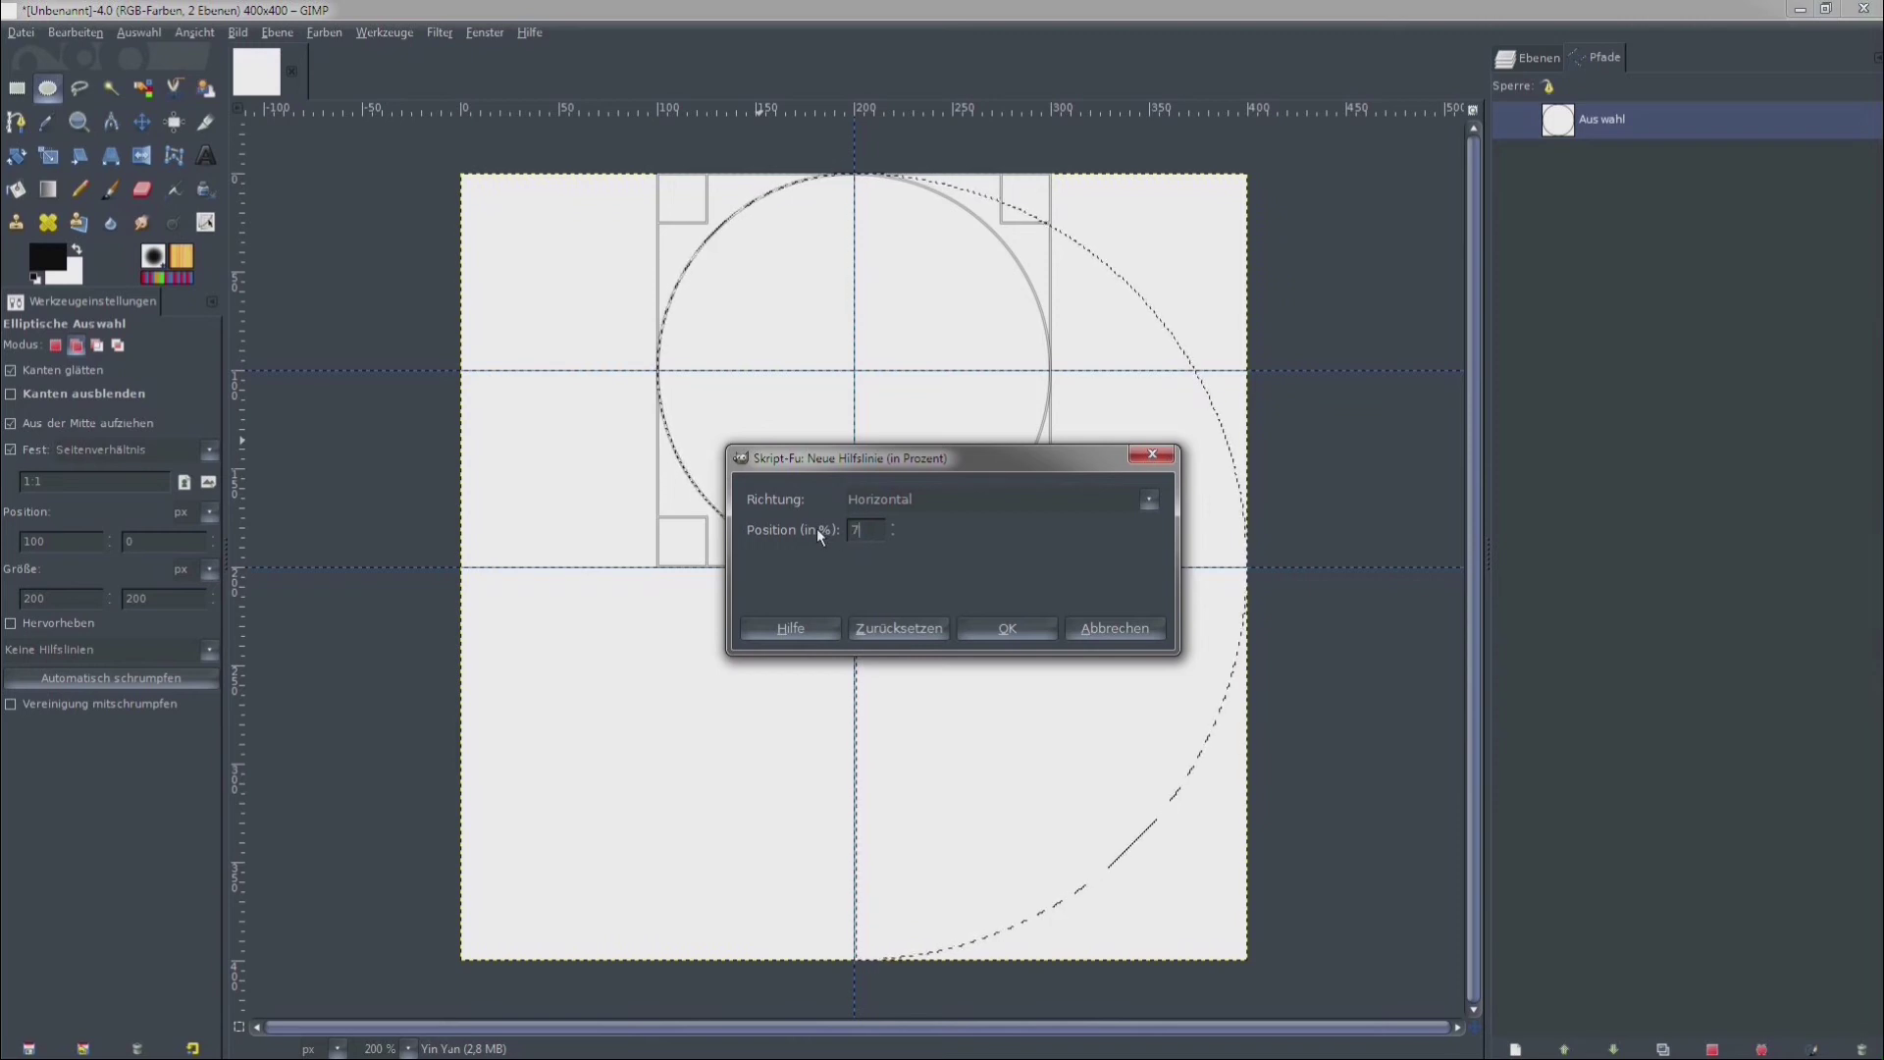
{"action": "type", "text": "5"}
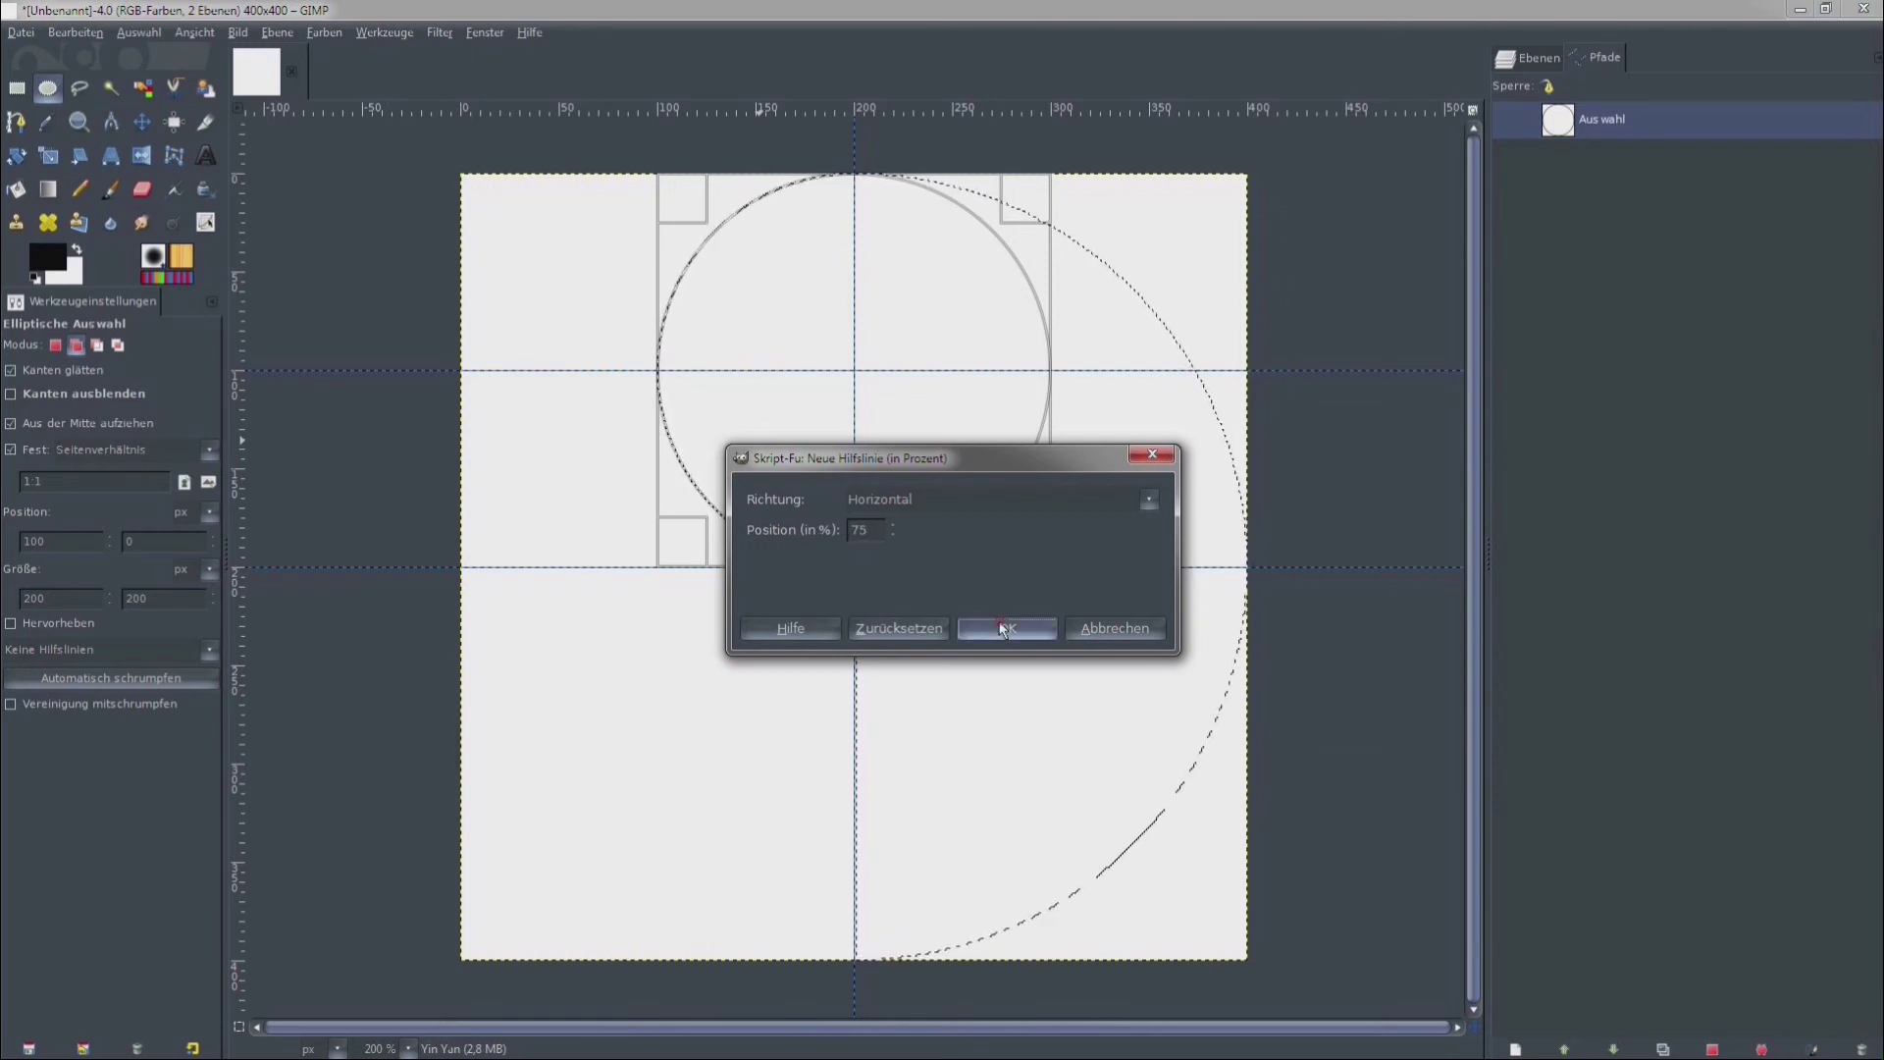
{"action": "left_click", "coordinate": [1002, 629]}
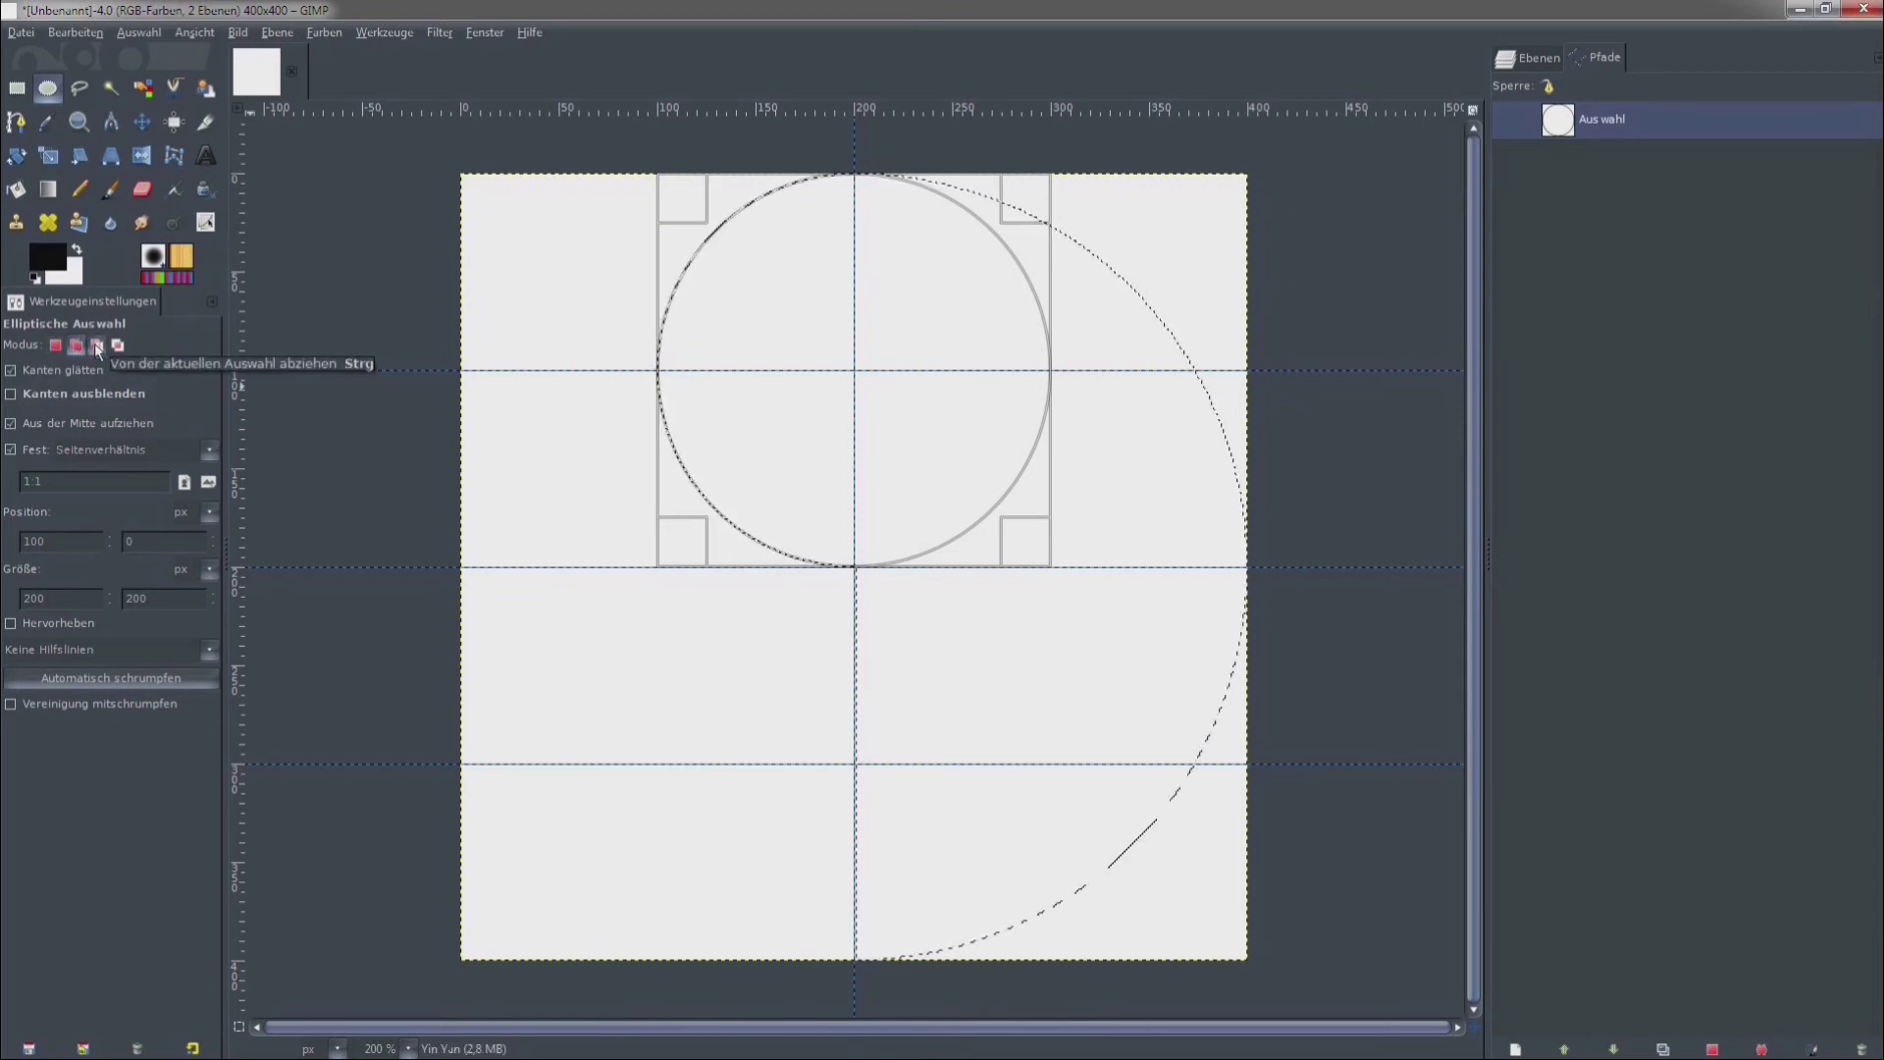
{"action": "left_click", "coordinate": [97, 346]}
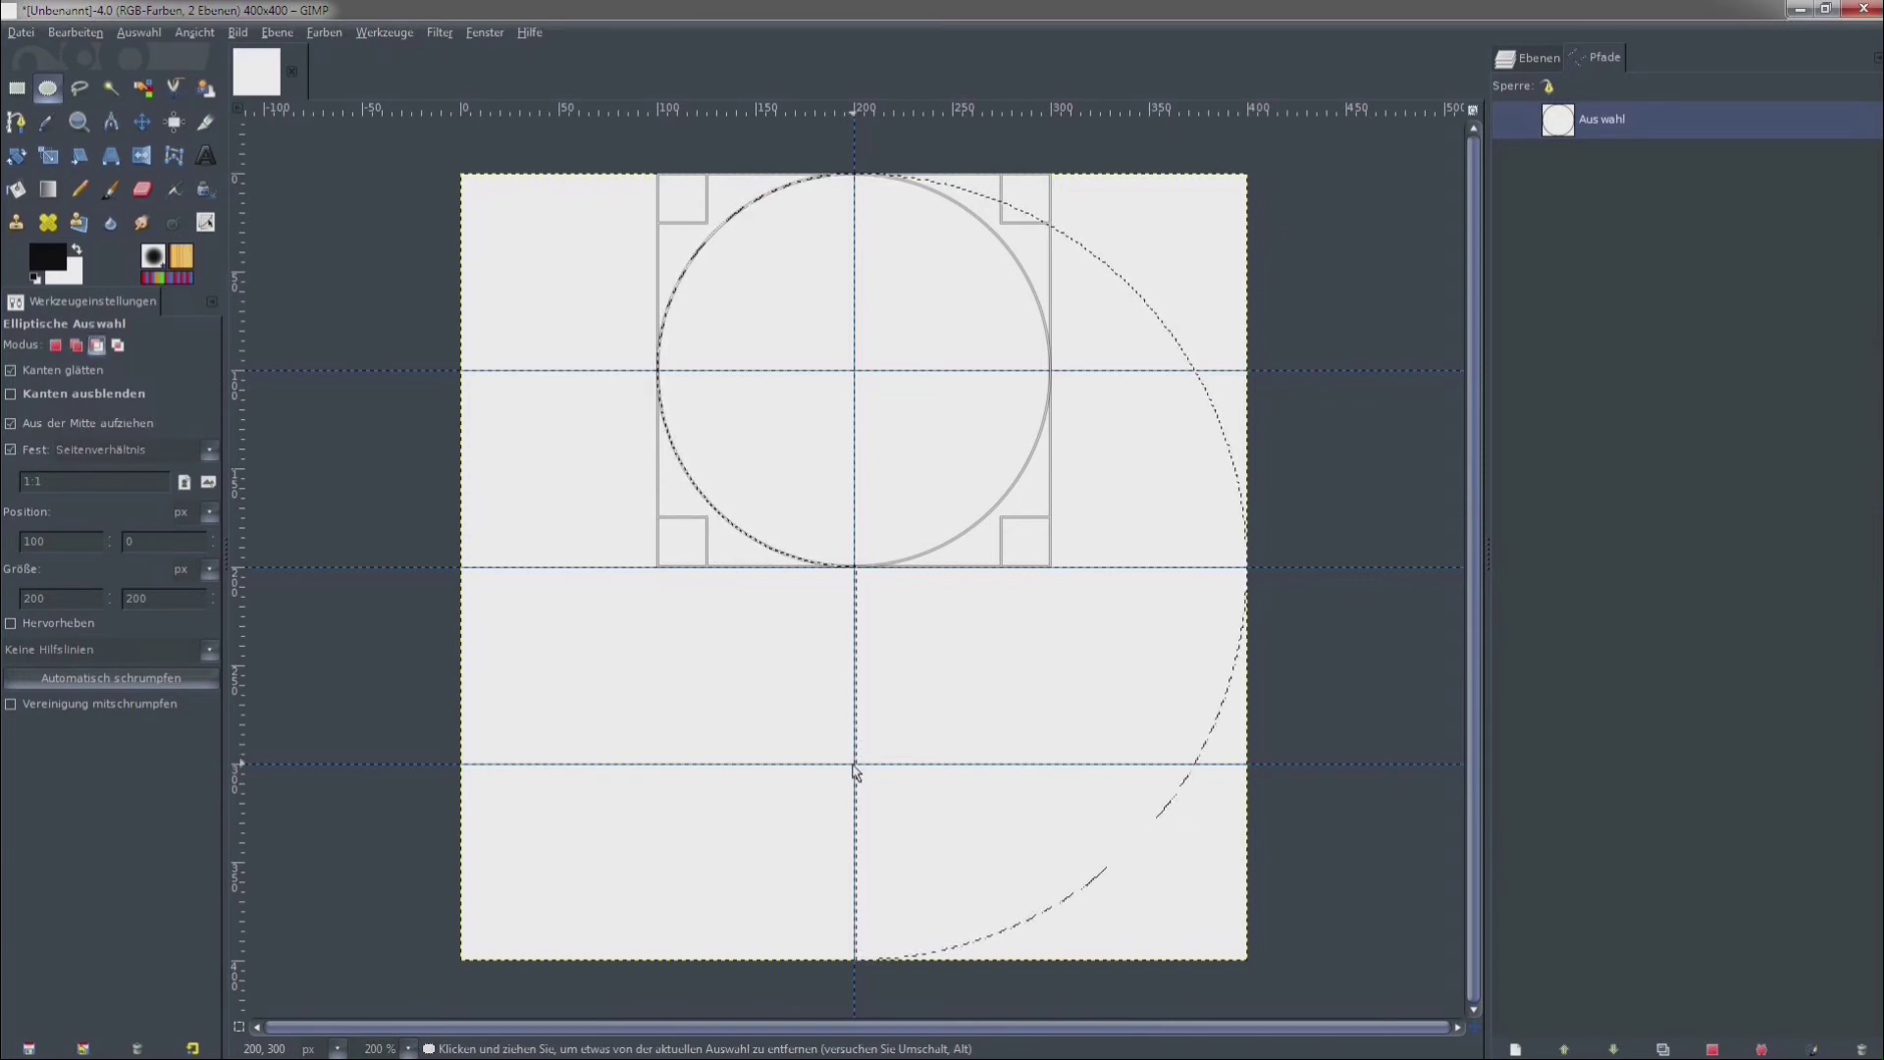
{"action": "left_click_drag", "start_coordinate": [853, 764], "coordinate": [1048, 800]}
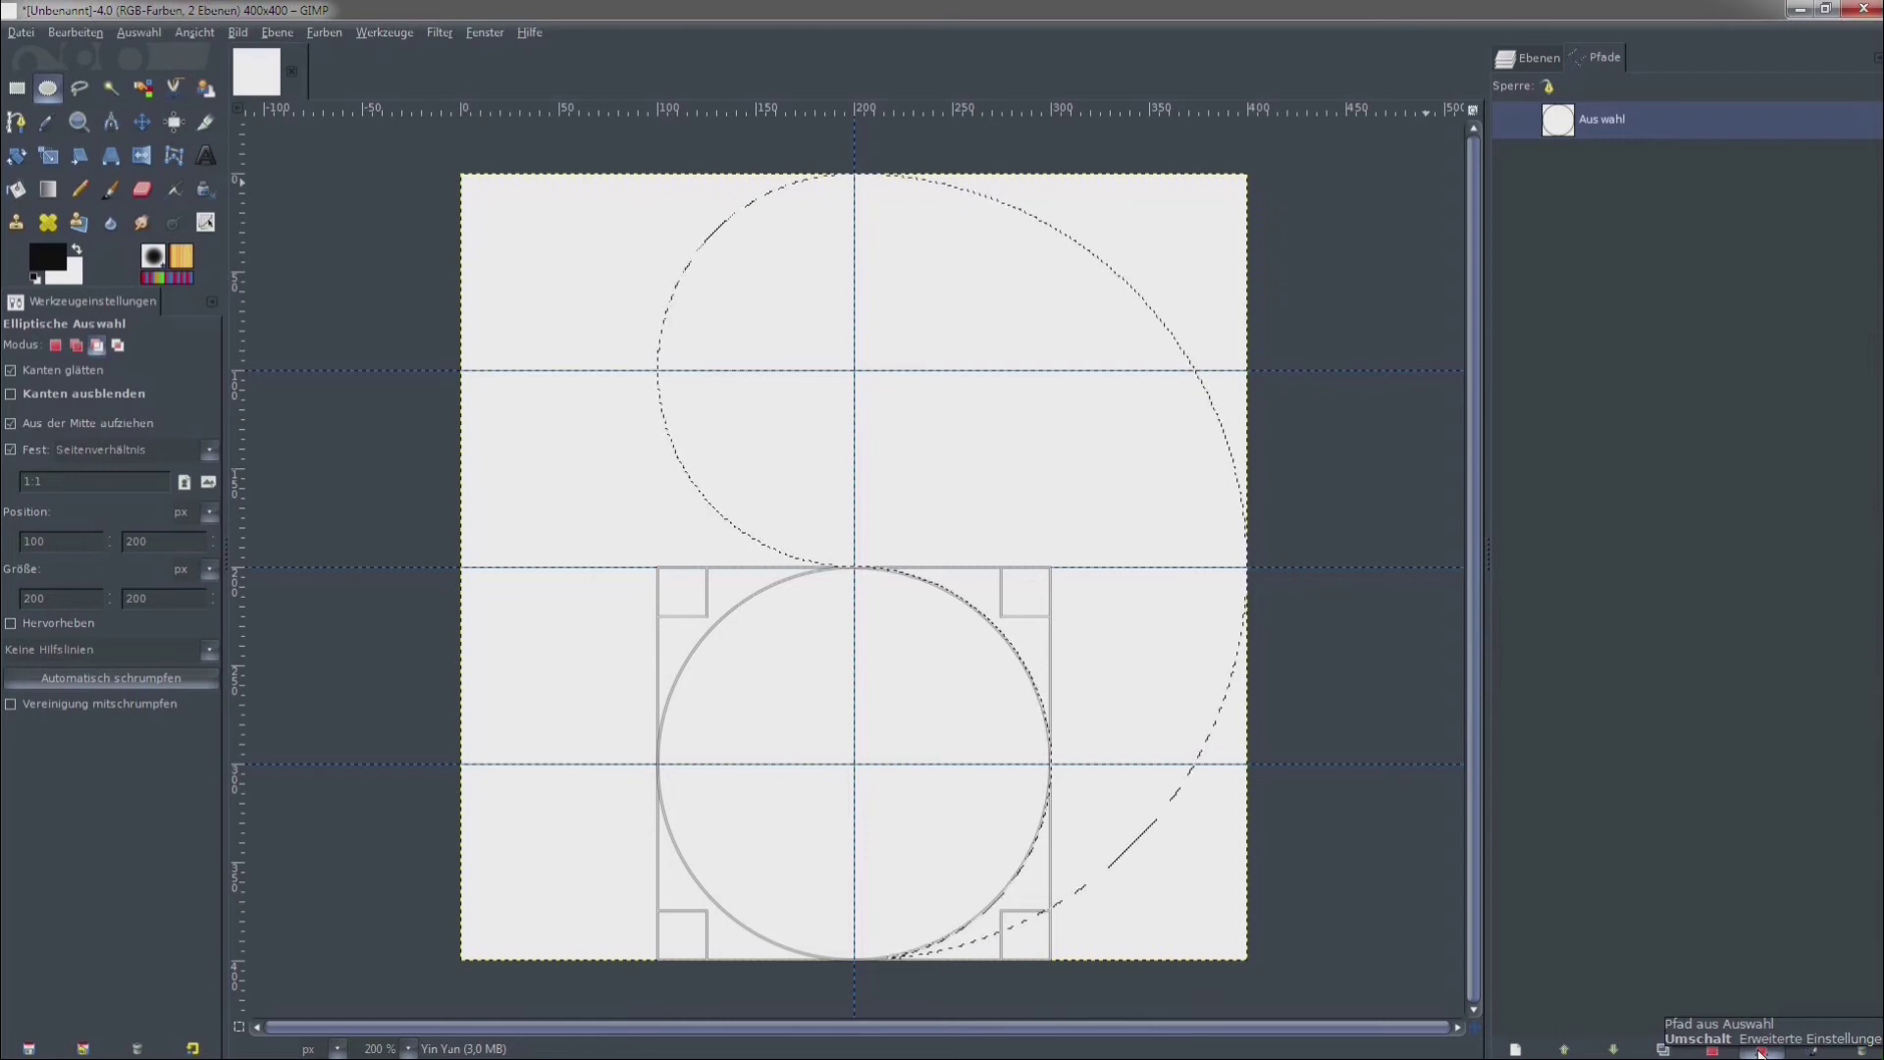
Save the yin-shaped selection as a visible path and remove the selection.
{"action": "left_click", "coordinate": [1761, 1050]}
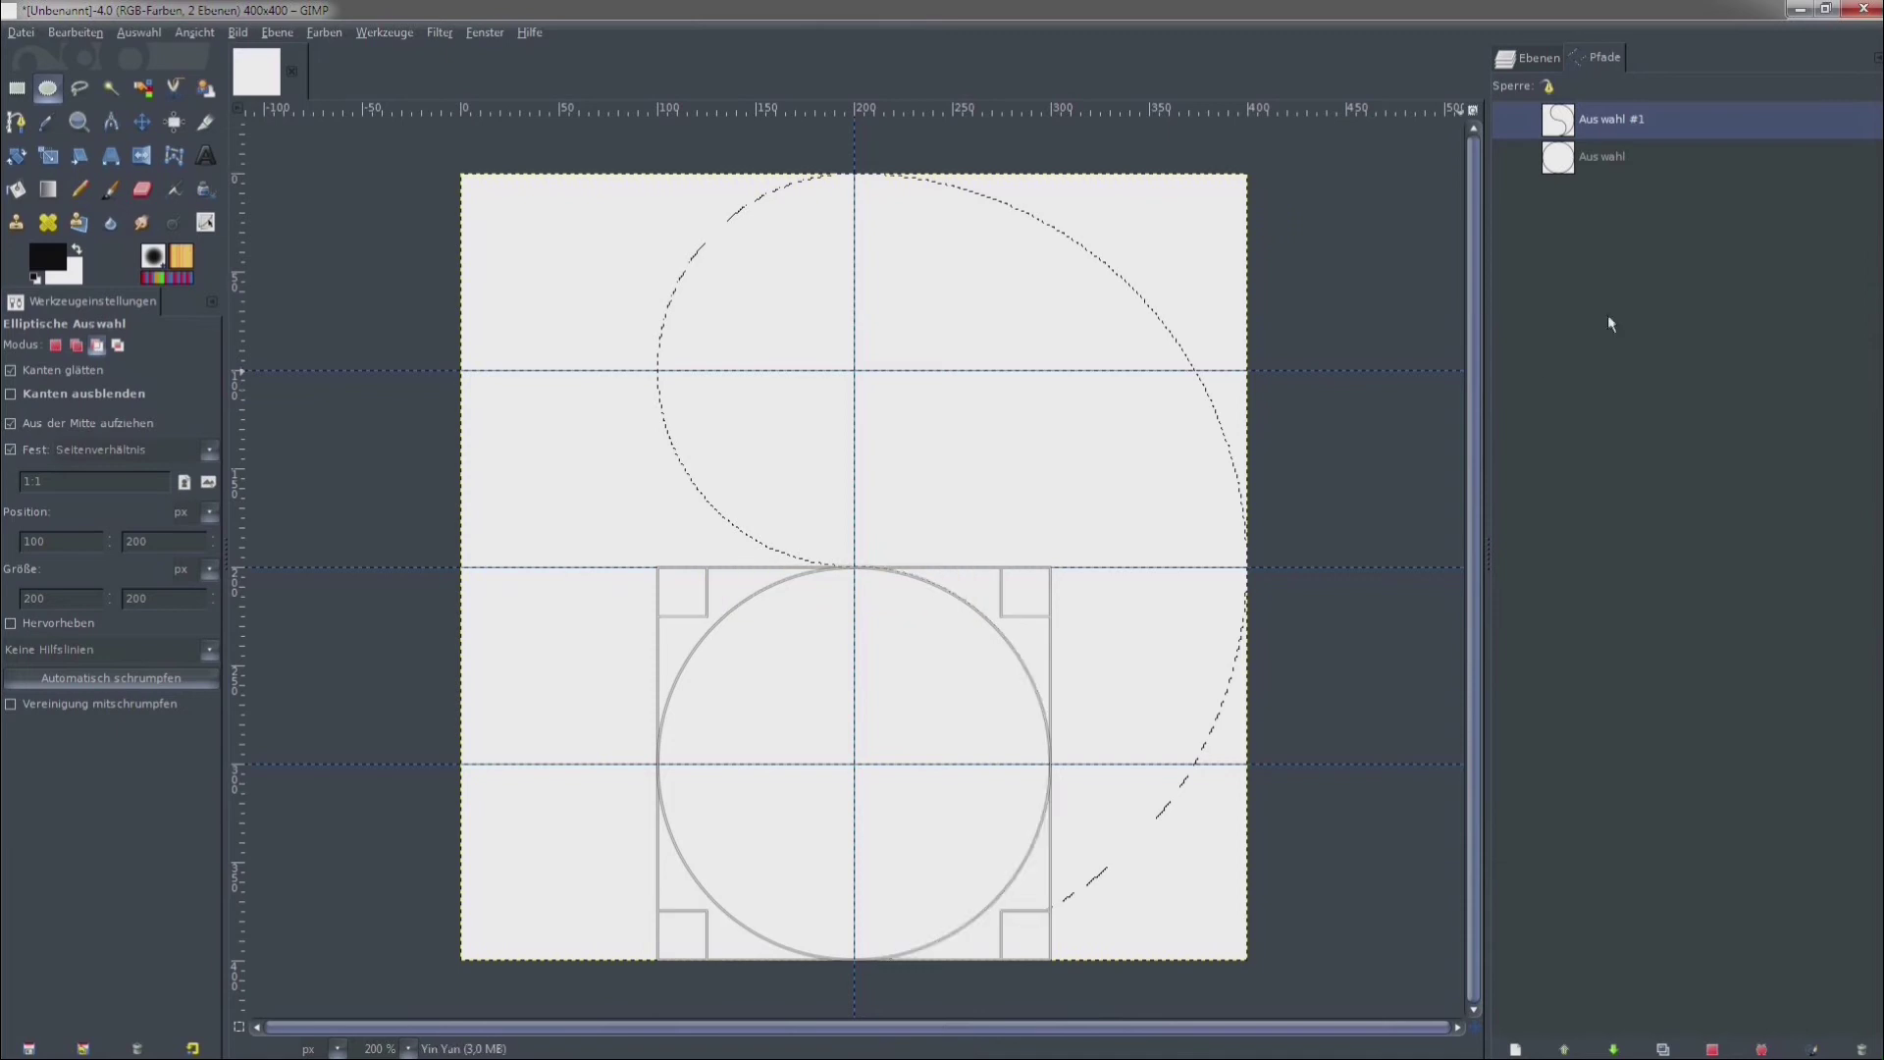
{"action": "left_click", "coordinate": [1504, 119]}
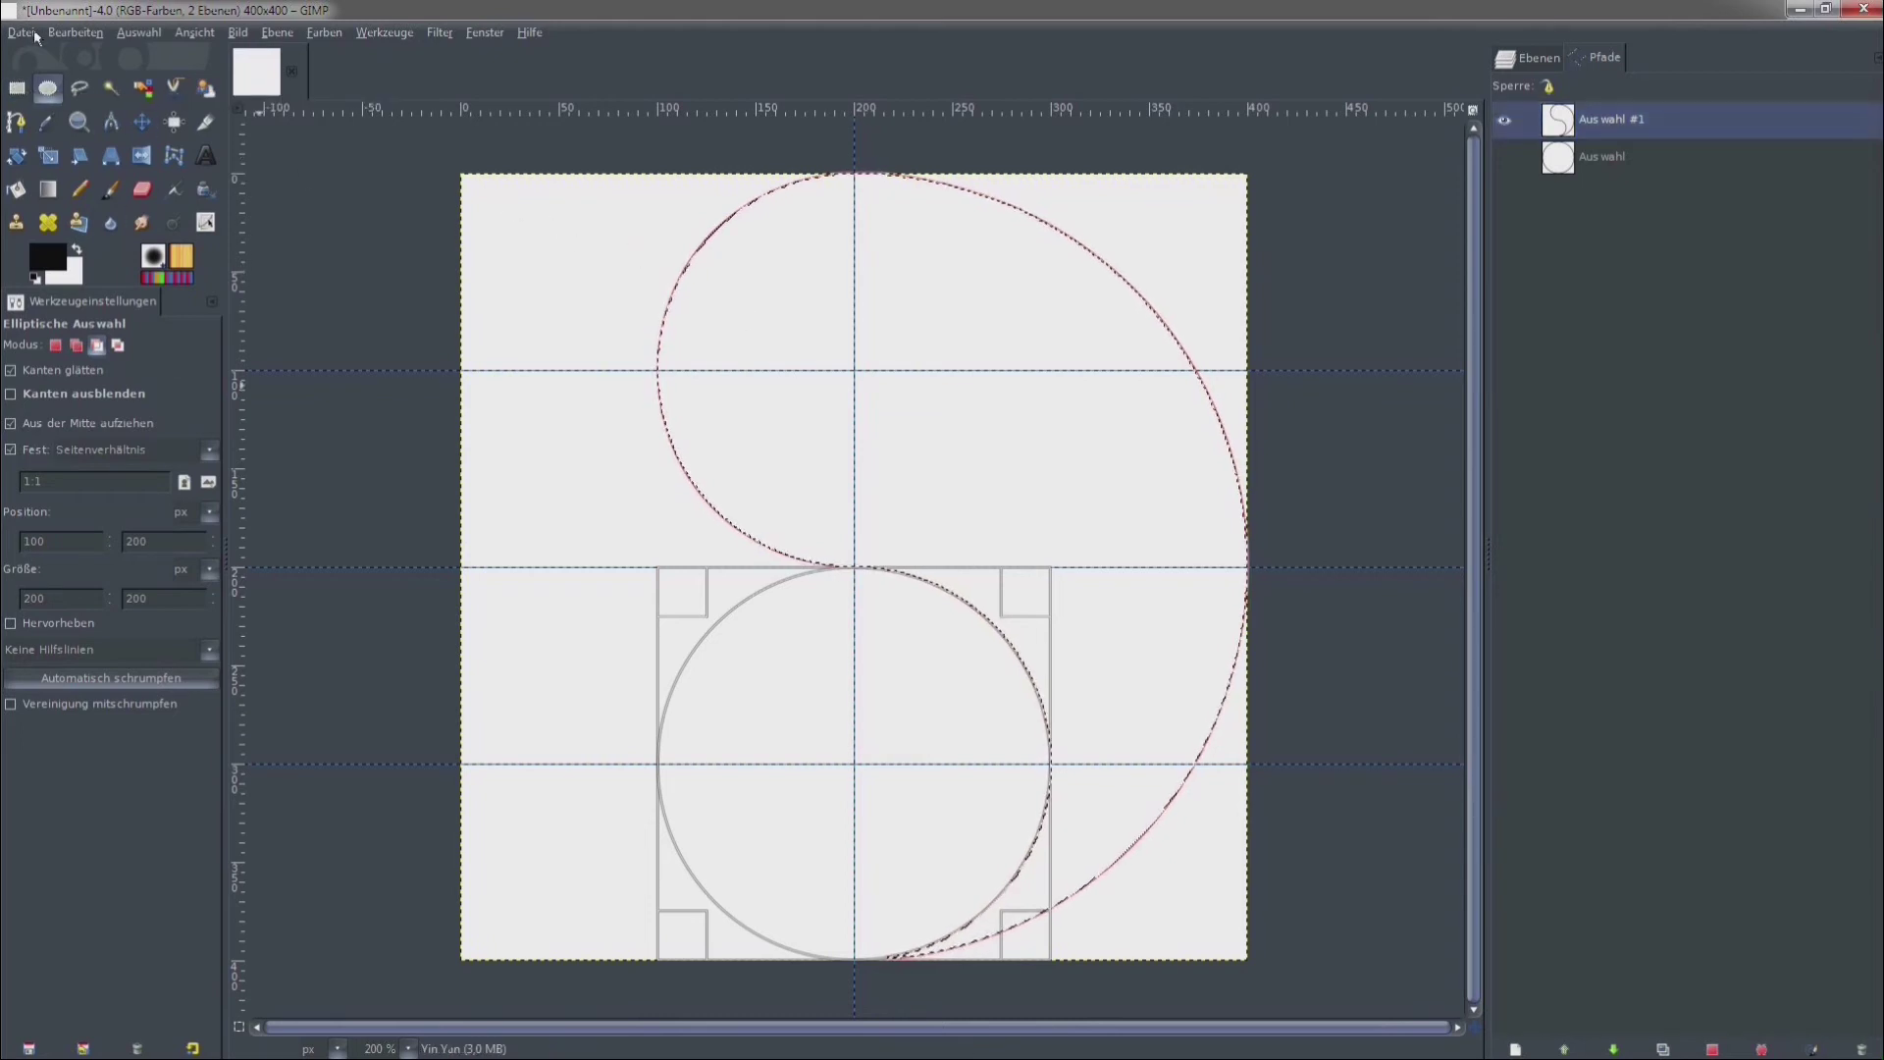
{"action": "left_click", "coordinate": [138, 26]}
{"action": "left_click", "coordinate": [150, 83]}
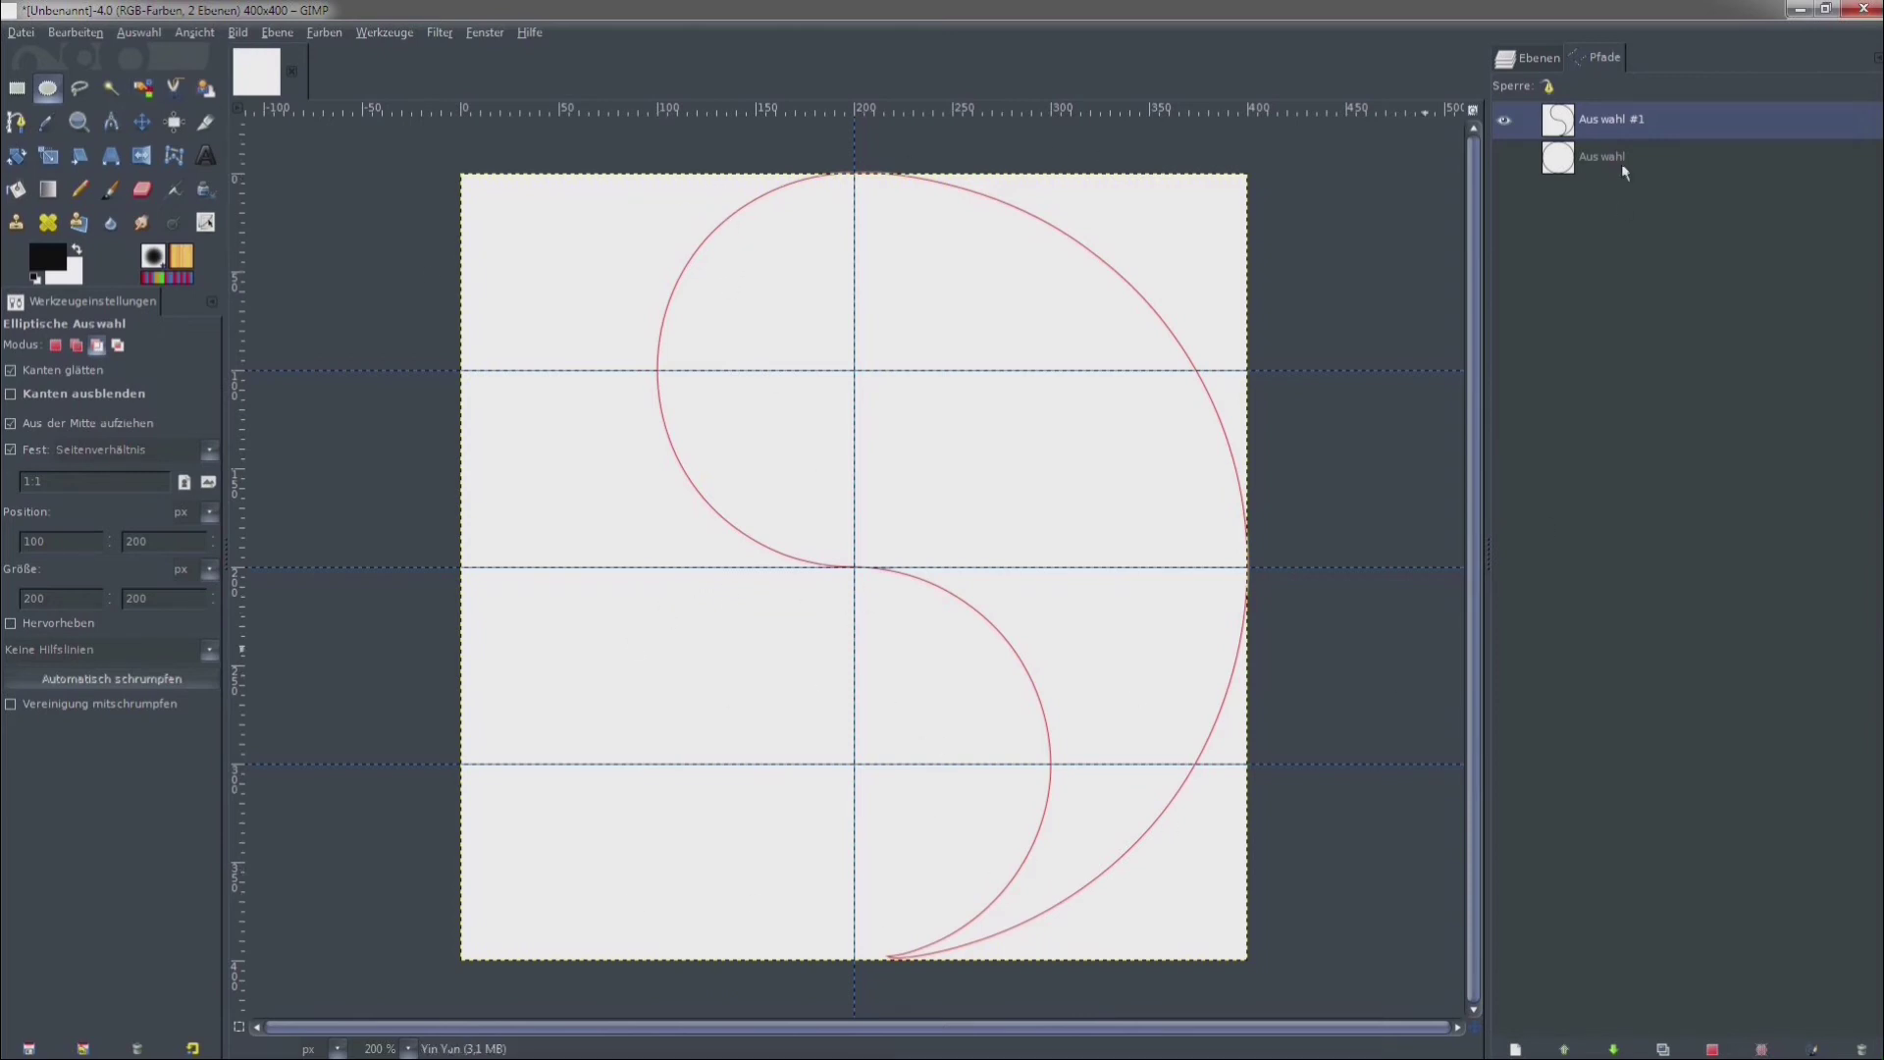
Rename the new path 'Yin' and make the 'Aus wahl' circle path active.
{"action": "double_click", "coordinate": [1641, 118]}
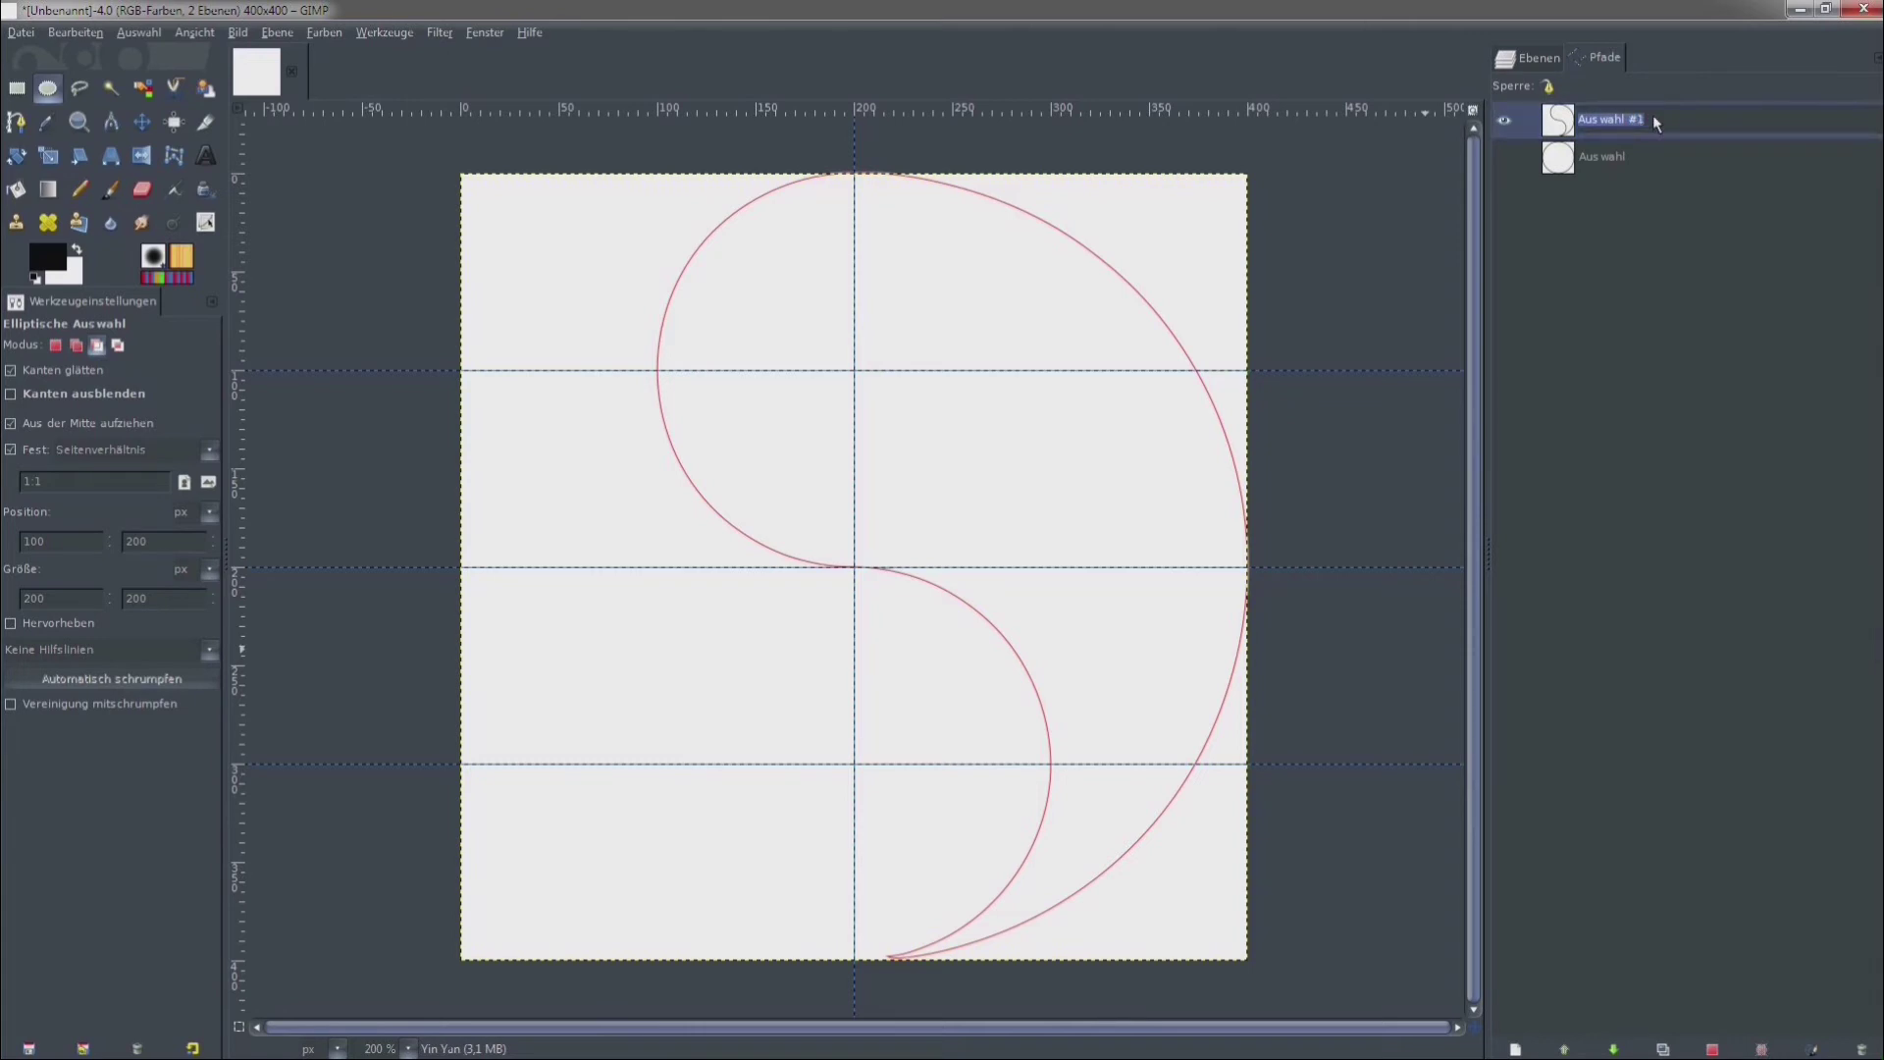
{"action": "type", "text": "Yin"}
{"action": "key", "text": "Return"}
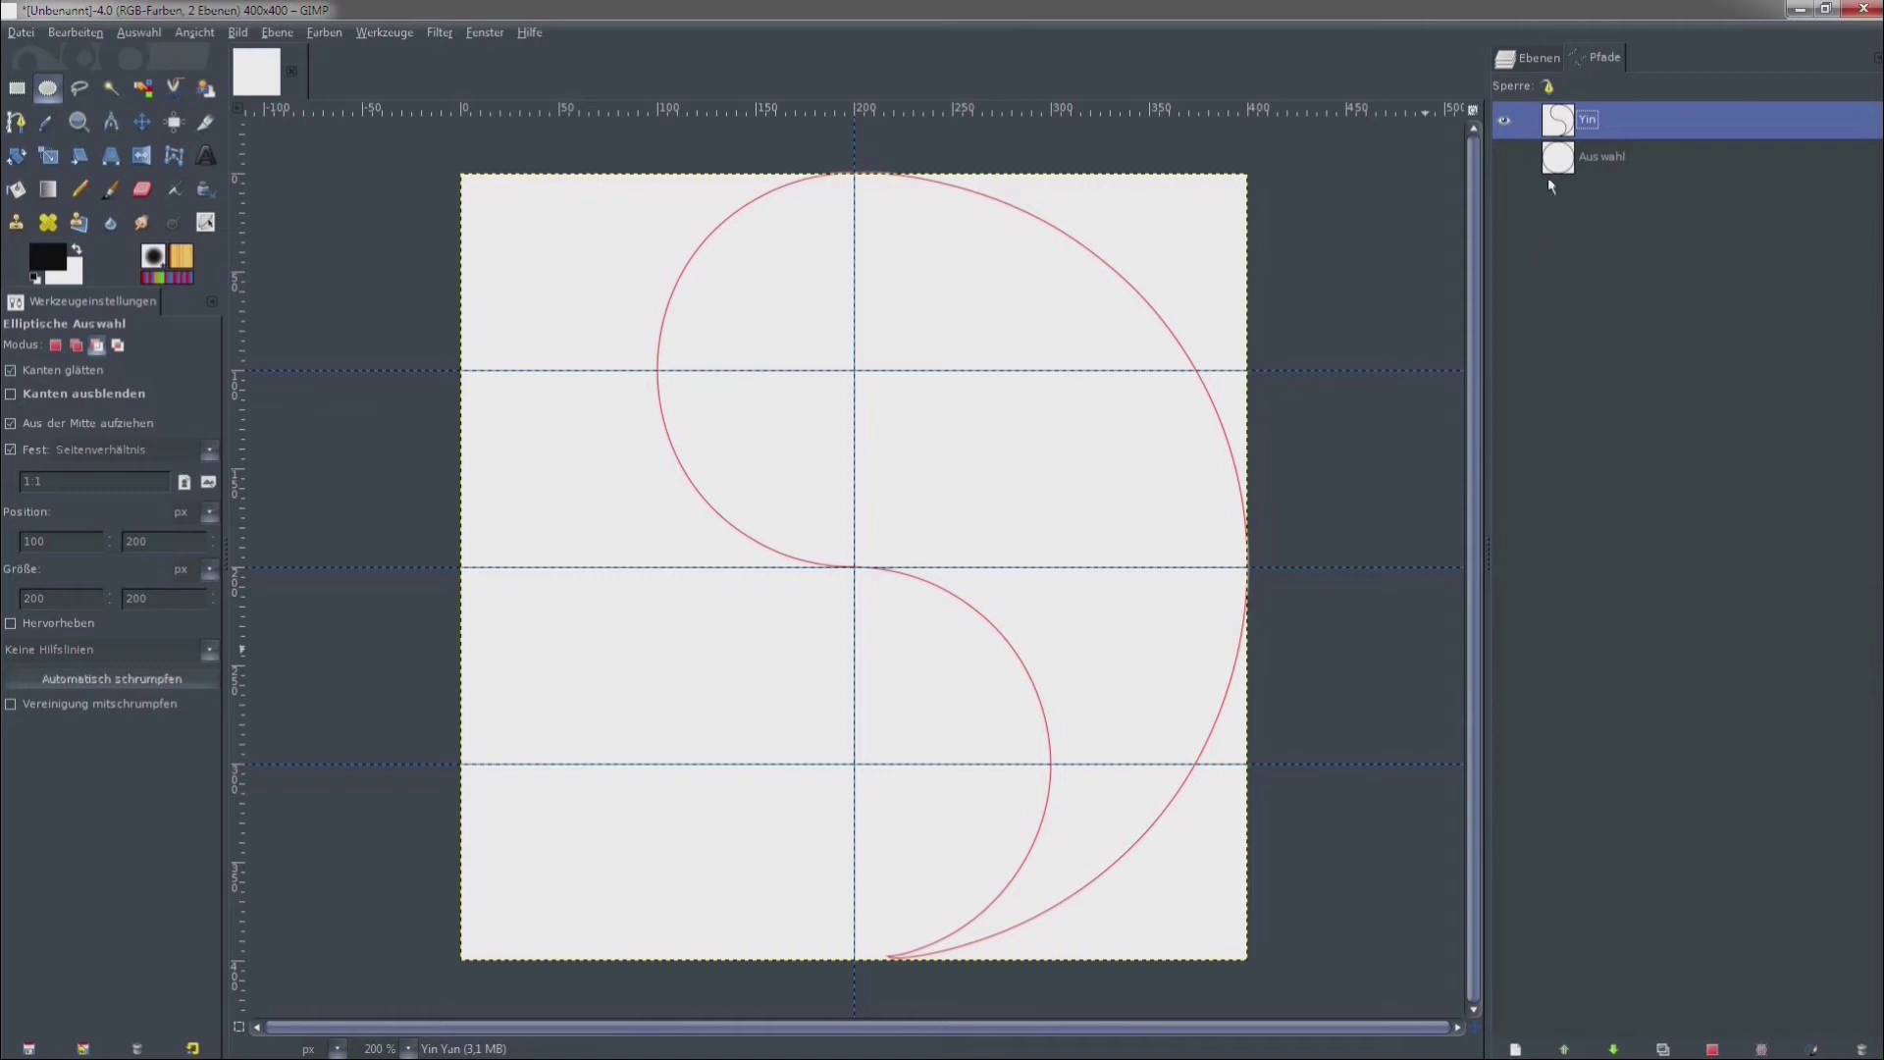
{"action": "left_click", "coordinate": [1608, 157]}
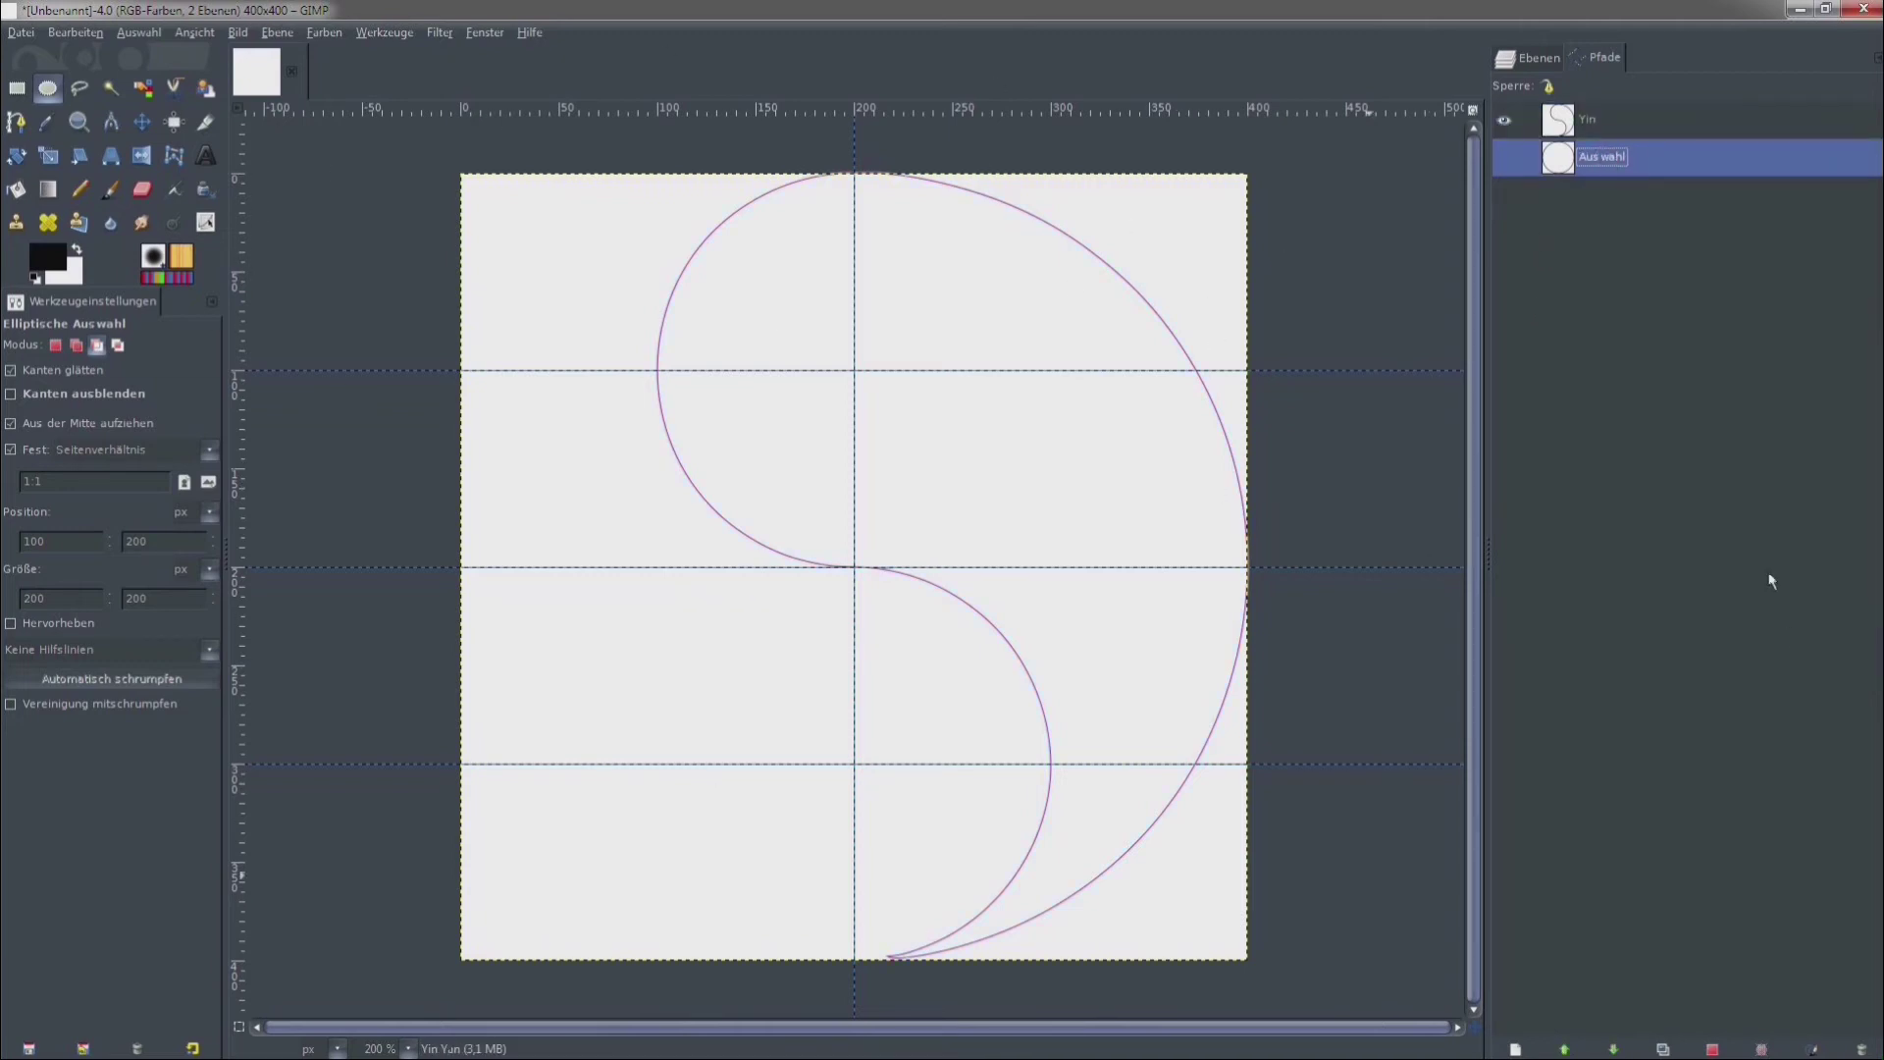
Show only the Aus wahl path and choose the Paintbrush with the '2. Hardness 100' brush.
{"action": "left_click", "coordinate": [1504, 124]}
{"action": "left_click", "coordinate": [1505, 159]}
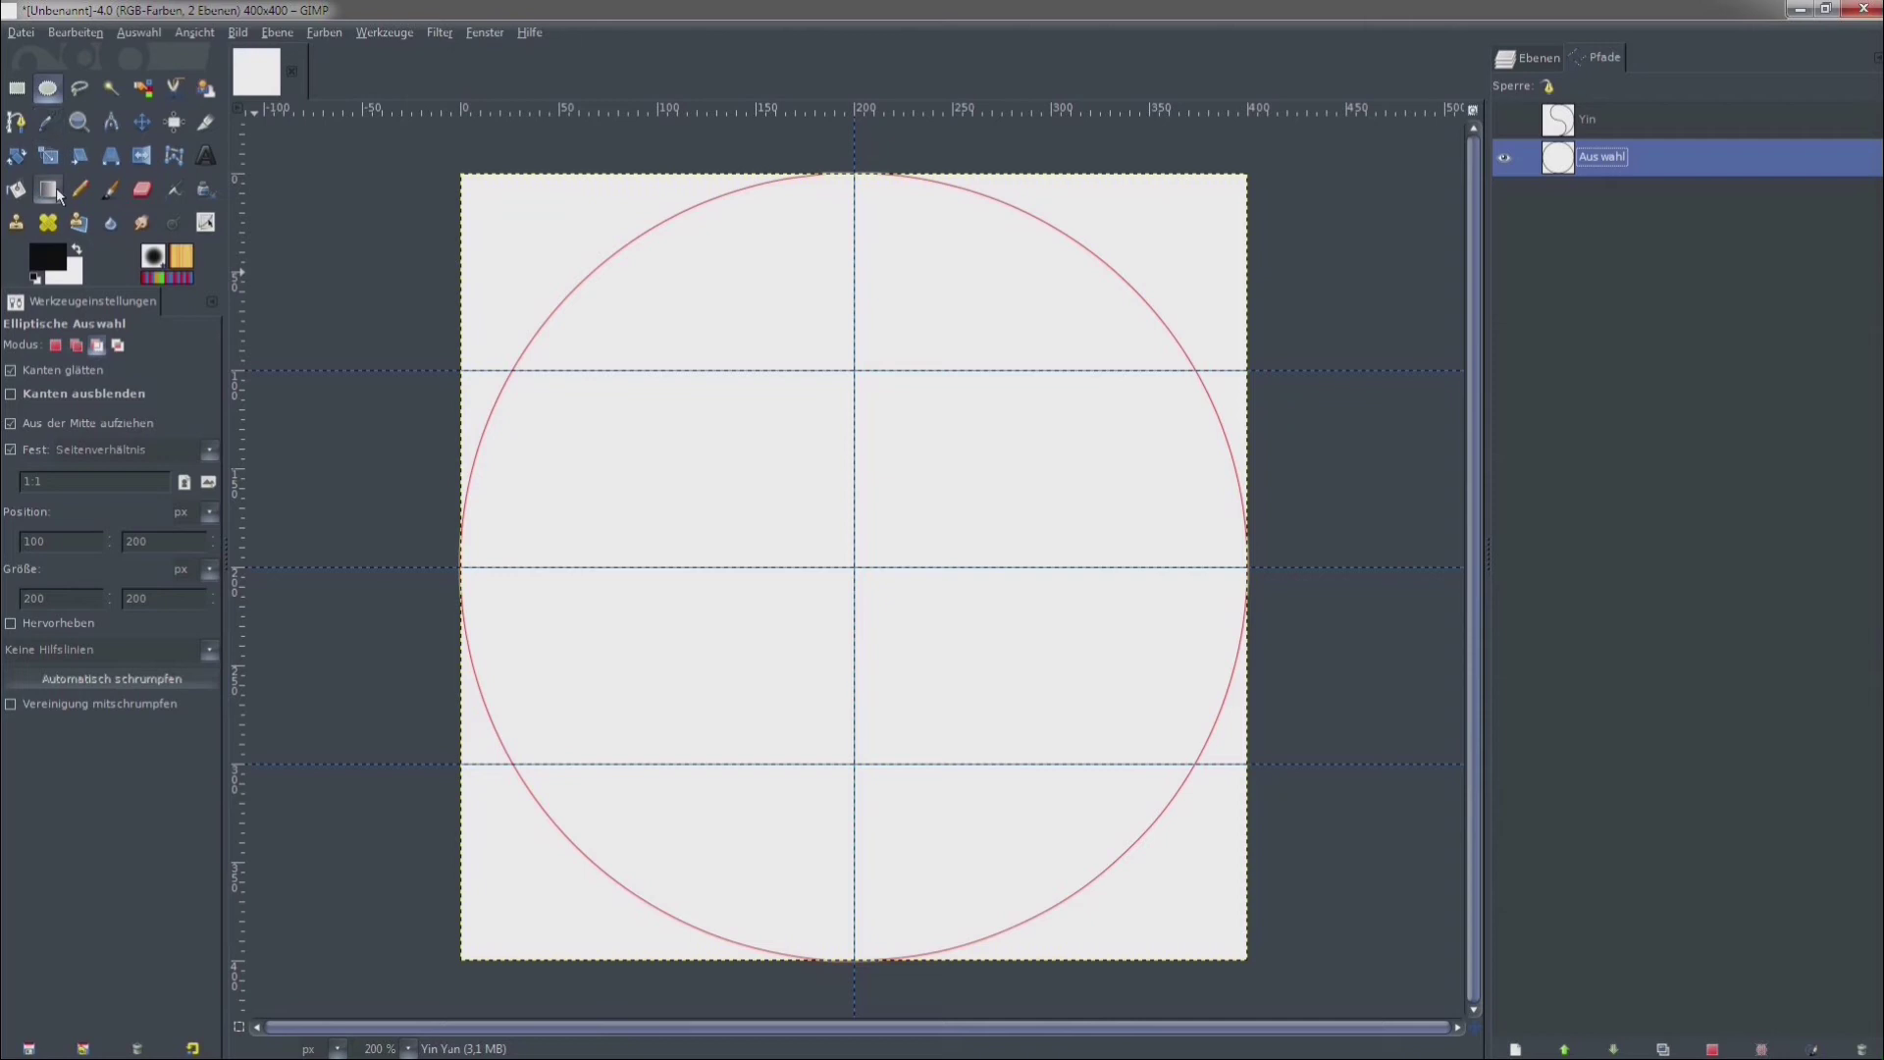
{"action": "left_click", "coordinate": [107, 196]}
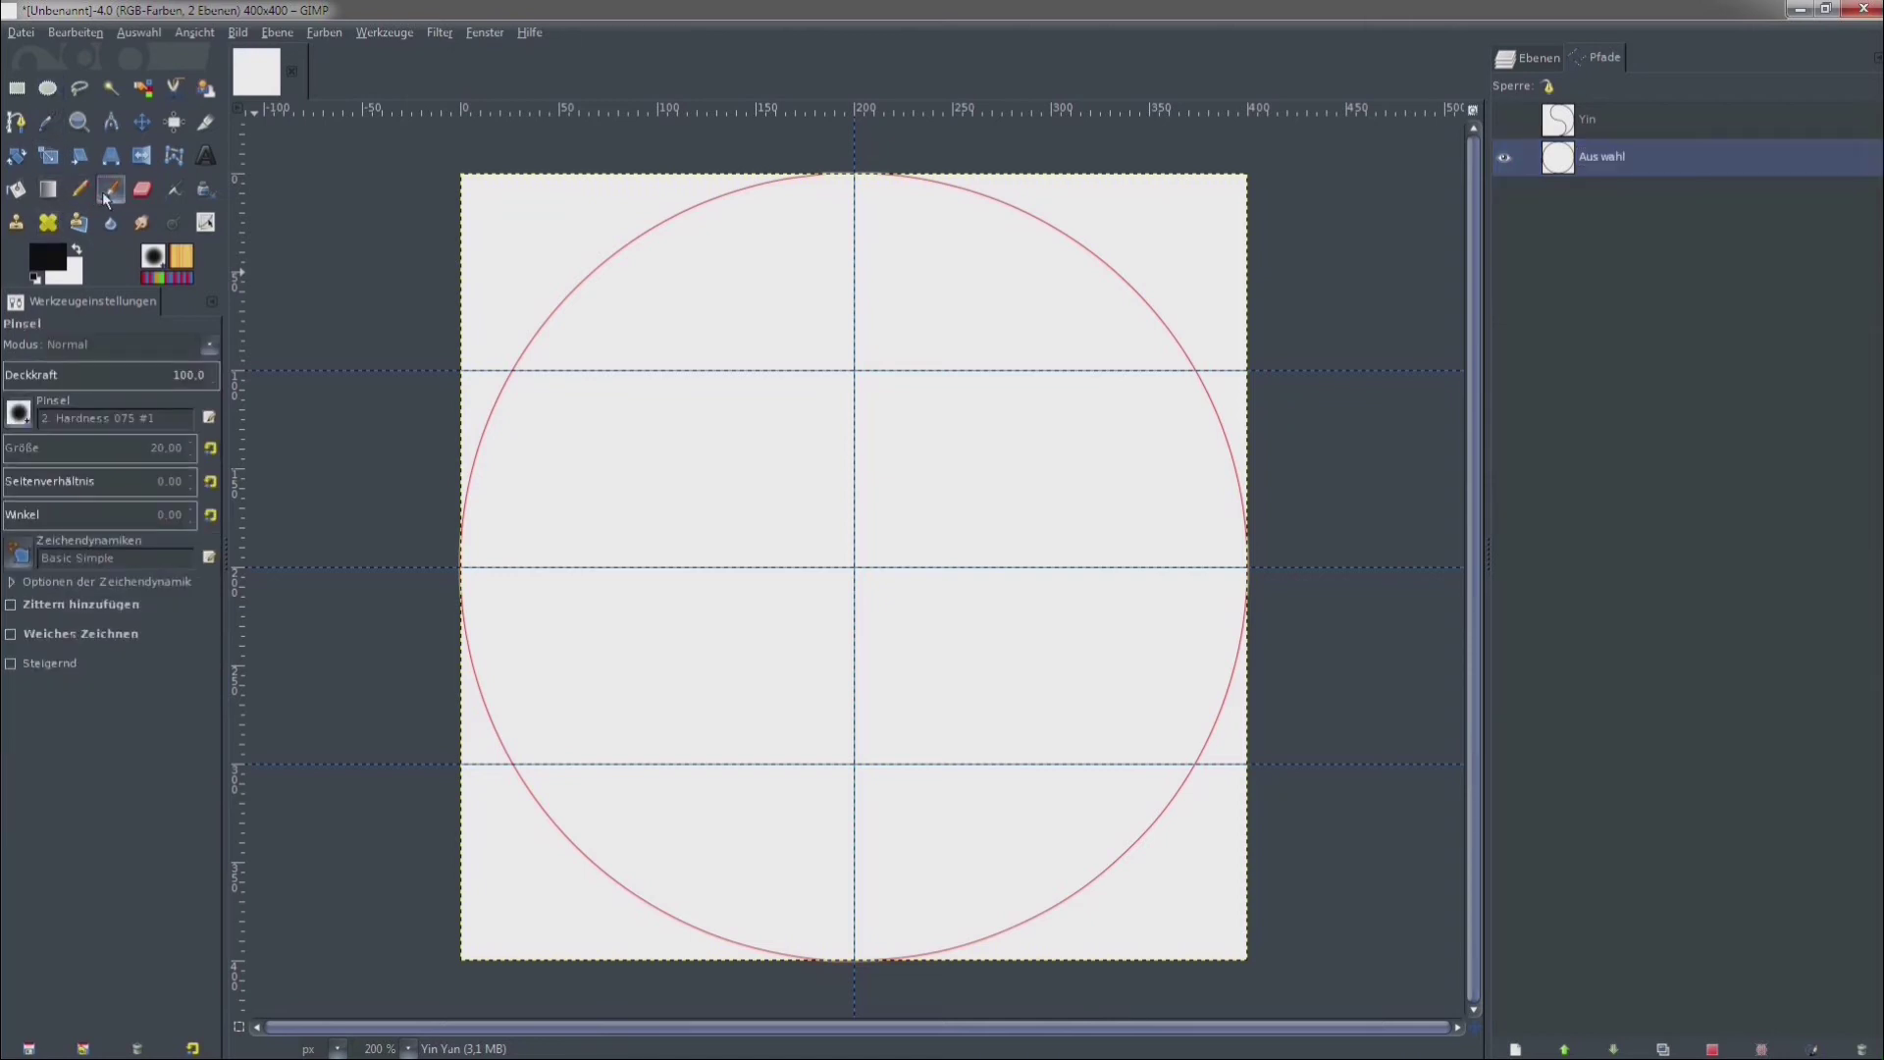
{"action": "left_click", "coordinate": [19, 412]}
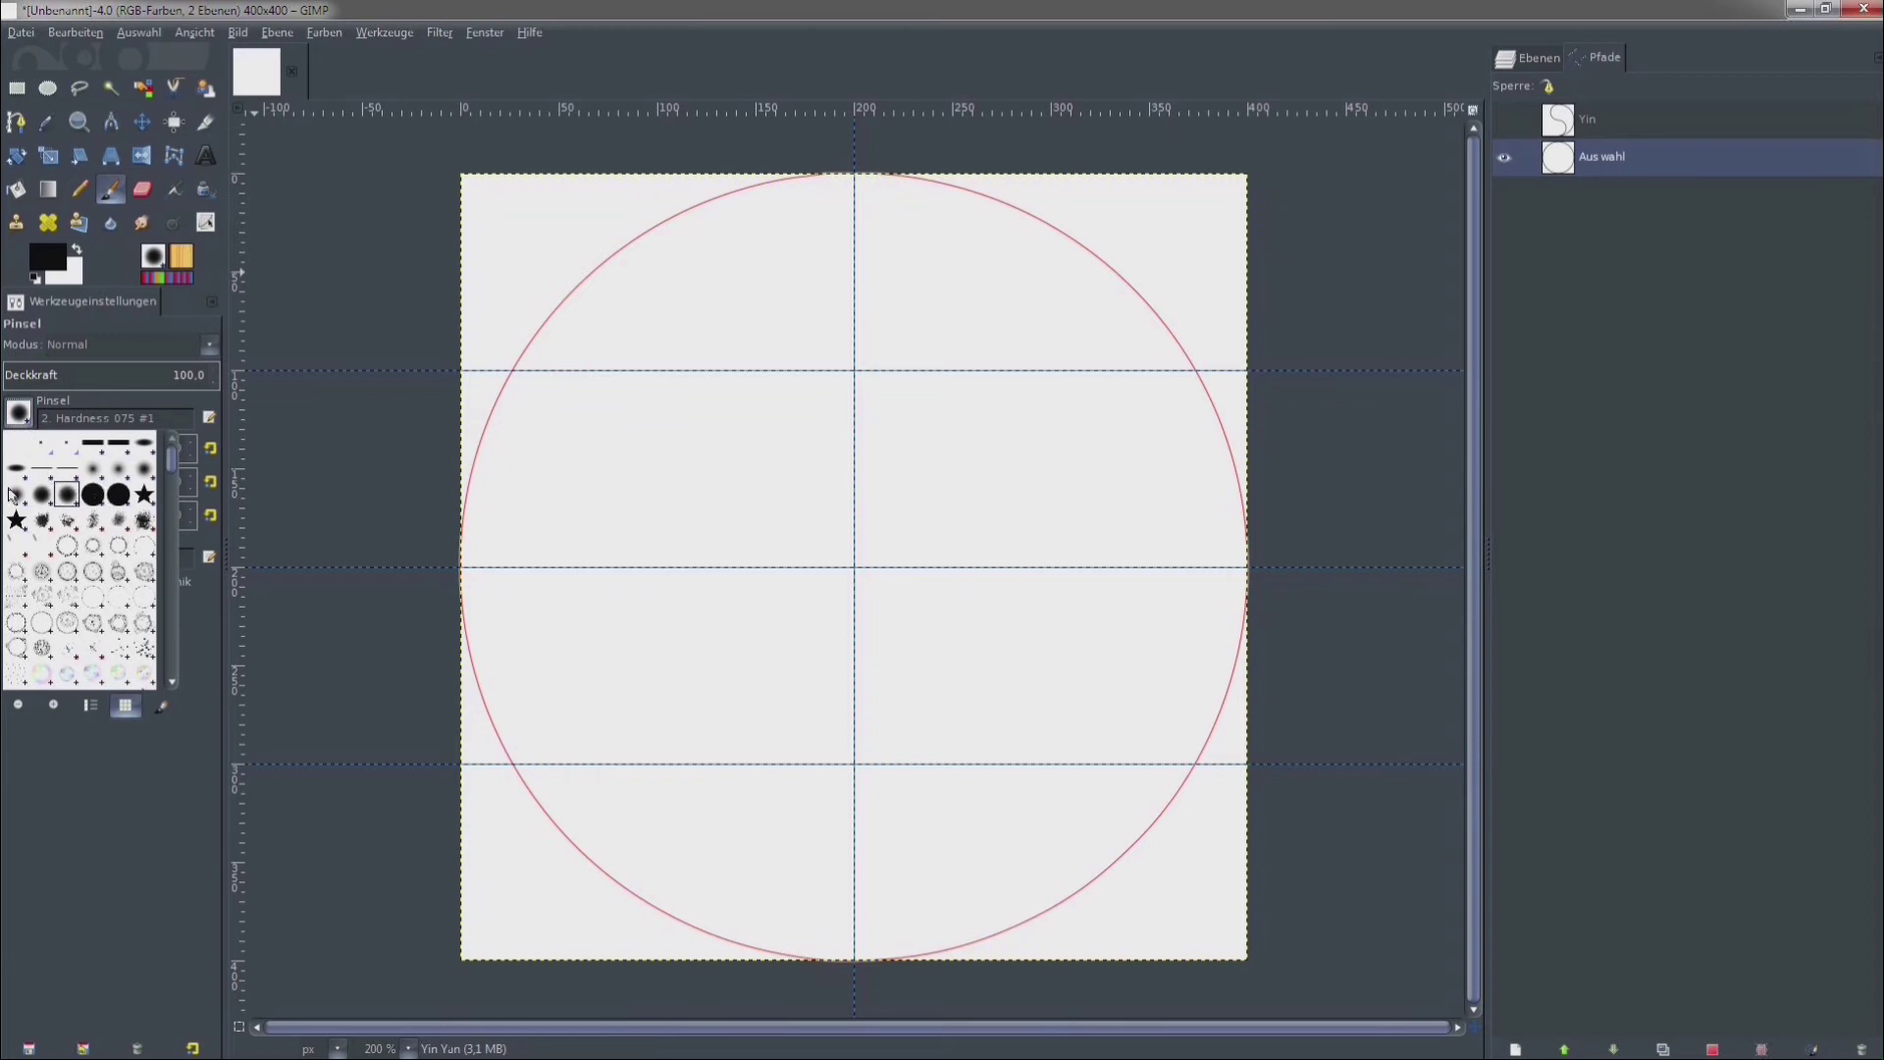
{"action": "left_click", "coordinate": [91, 493]}
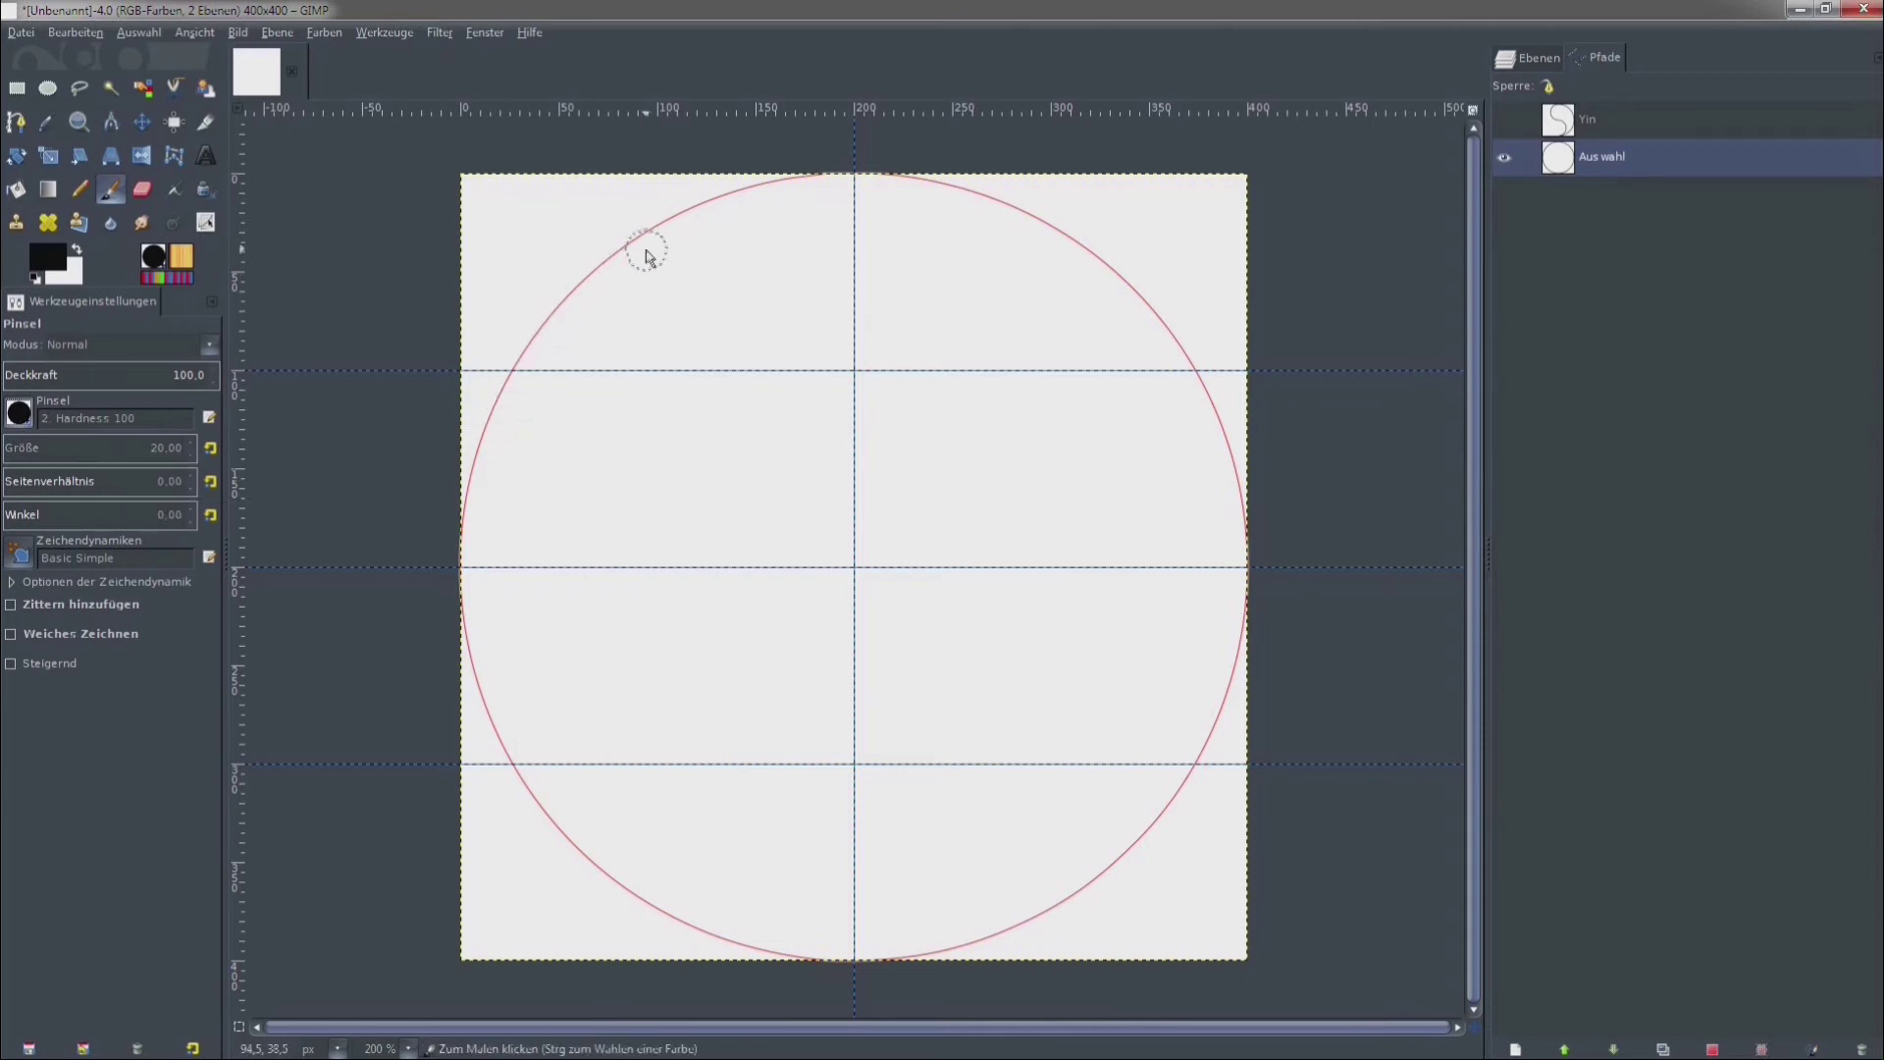
Paint and undo a test stroke, then set the brush size to 4.
{"action": "key", "text": "BackSpace"}
{"action": "key", "text": "Up"}
{"action": "left_click_drag", "start_coordinate": [719, 239], "coordinate": [675, 272]}
{"action": "left_click", "coordinate": [73, 33]}
{"action": "left_click", "coordinate": [85, 55]}
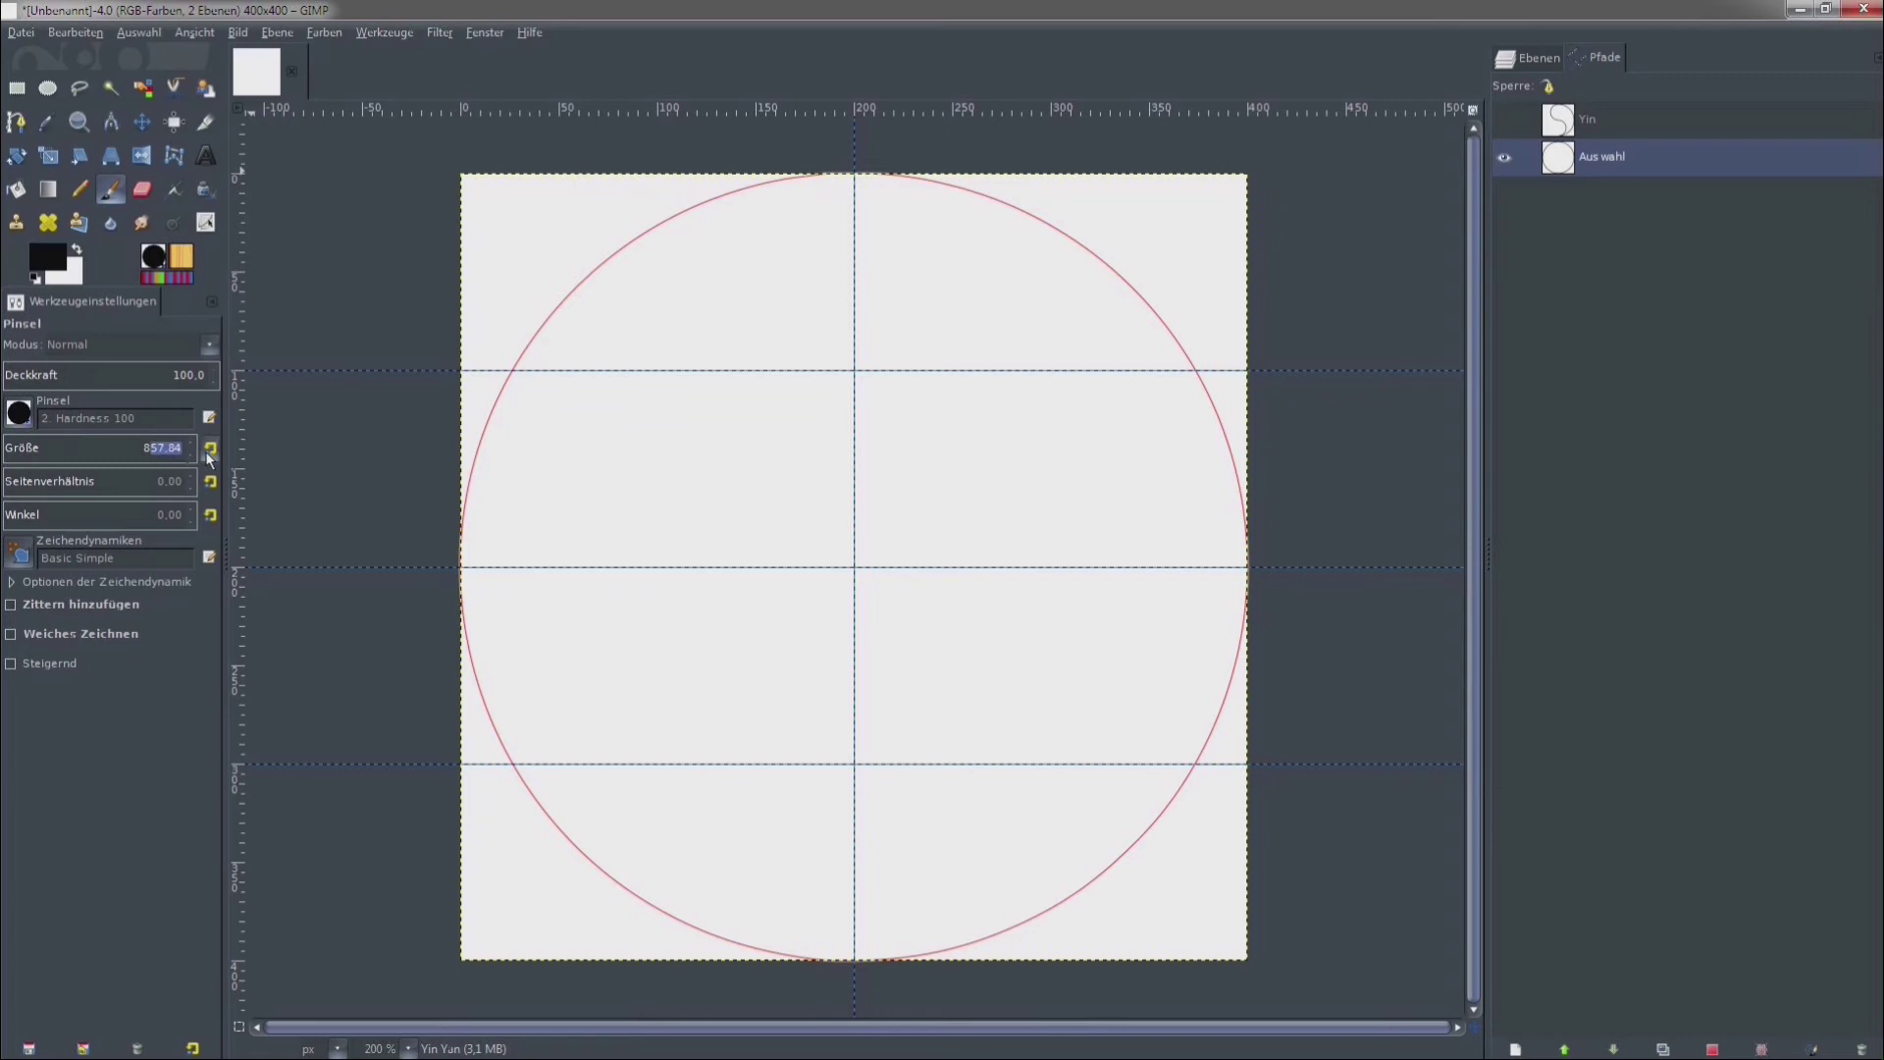
{"action": "key", "text": "BackSpace"}
{"action": "type", "text": "4"}
{"action": "key", "text": "Return"}
Stroke the Aus wahl circle with the 4 px paintbrush, then hide it and make Yin active.
{"action": "left_click", "coordinate": [1811, 1050]}
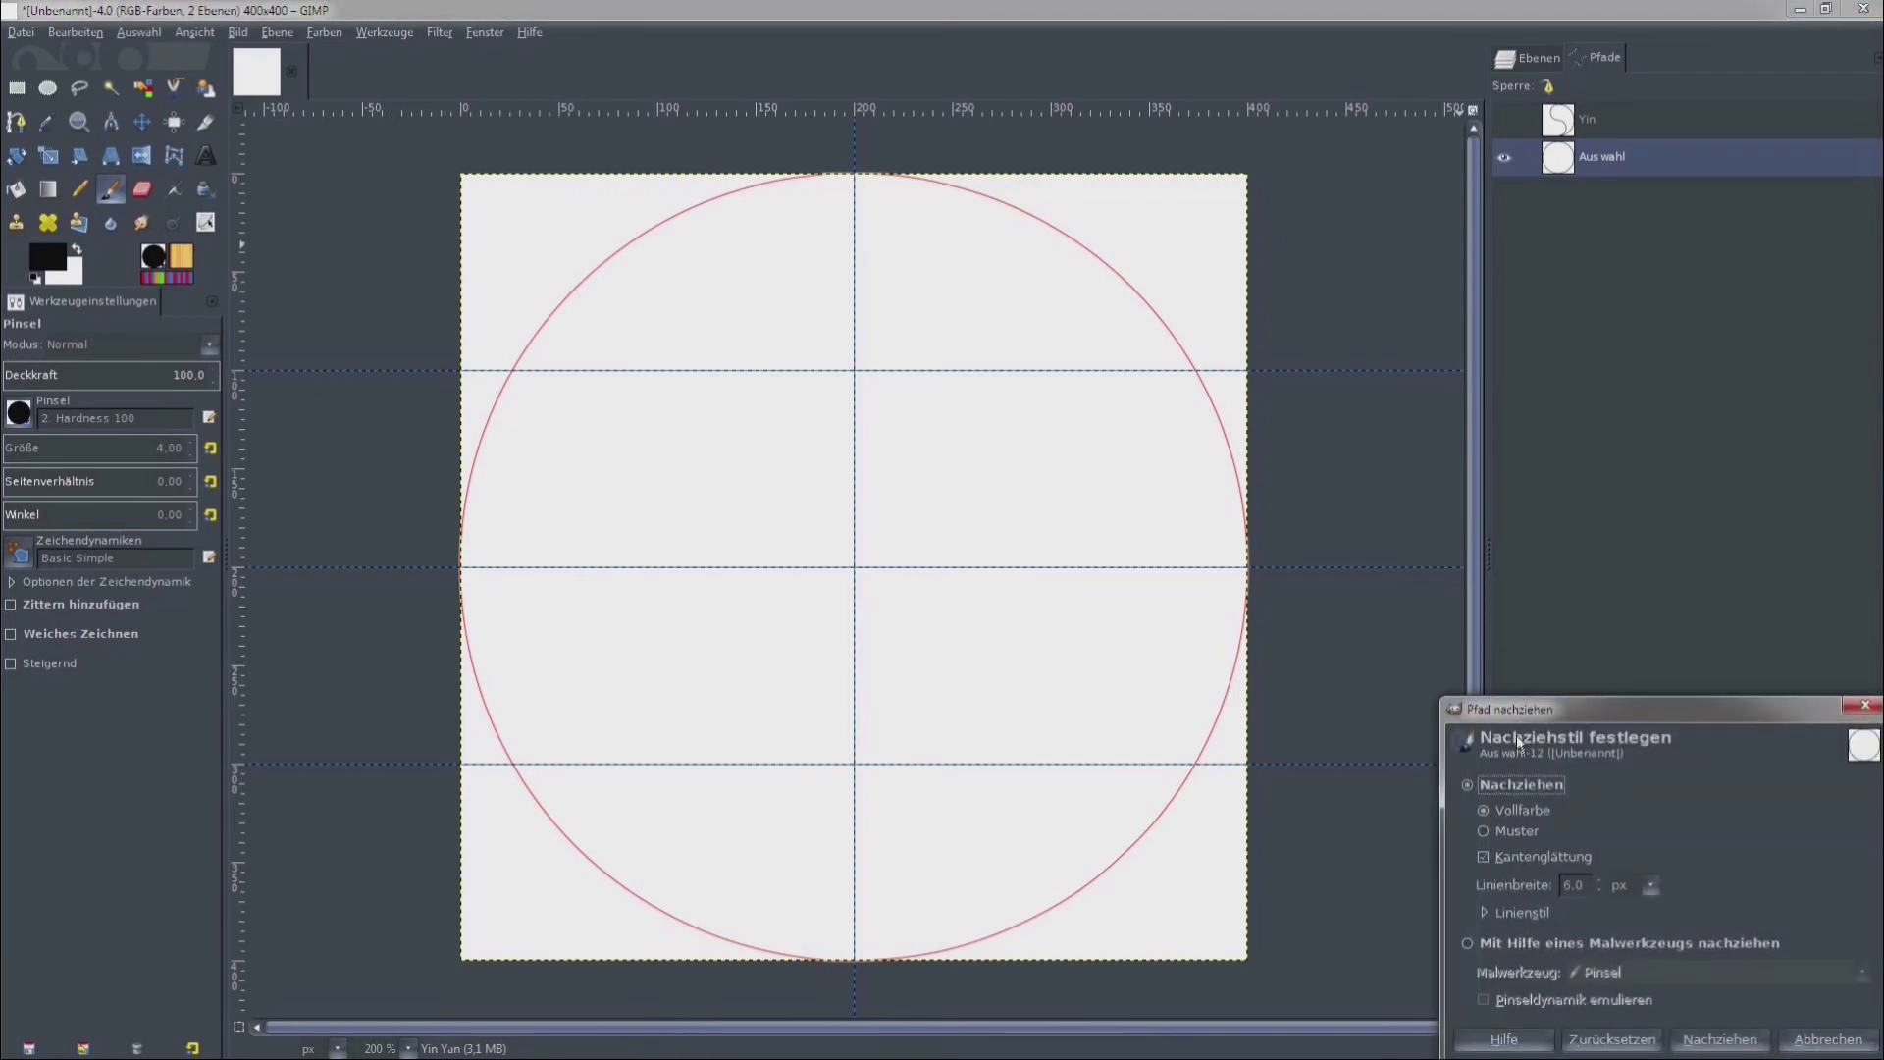
{"action": "left_click", "coordinate": [1469, 944]}
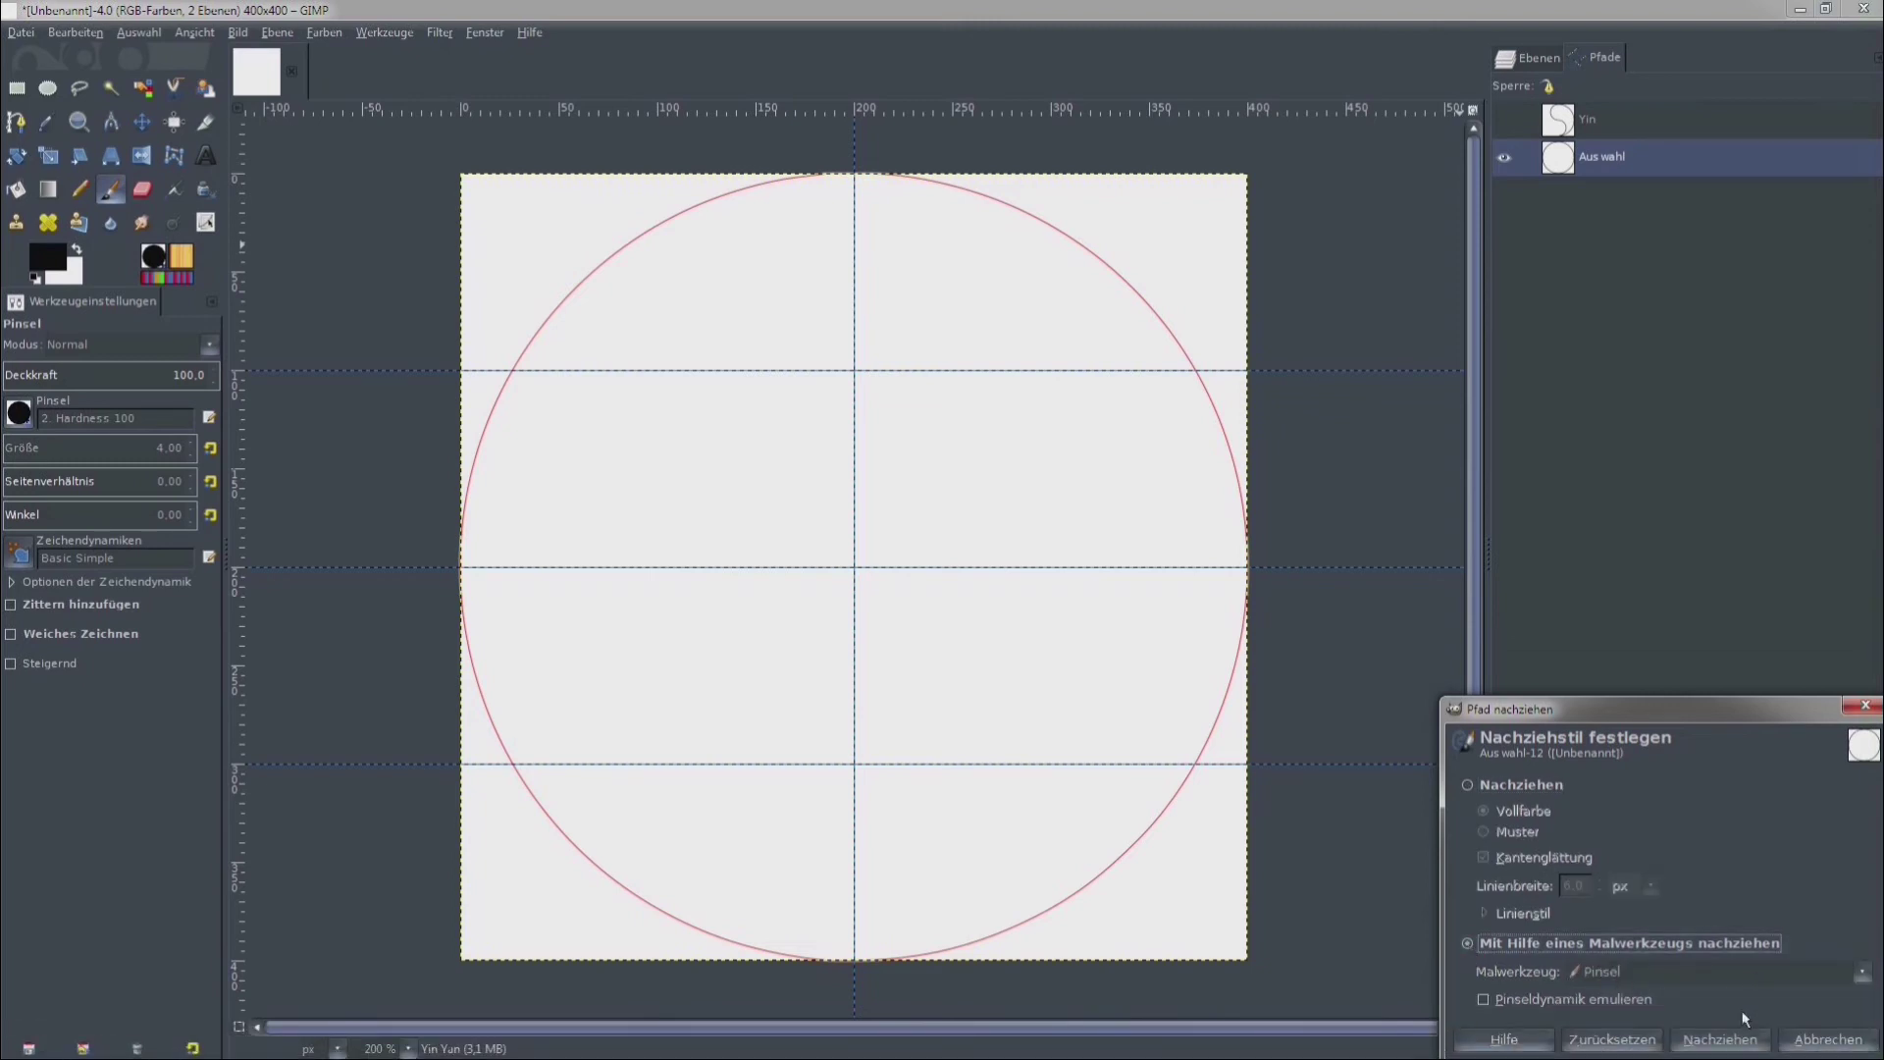
{"action": "left_click", "coordinate": [1719, 1039]}
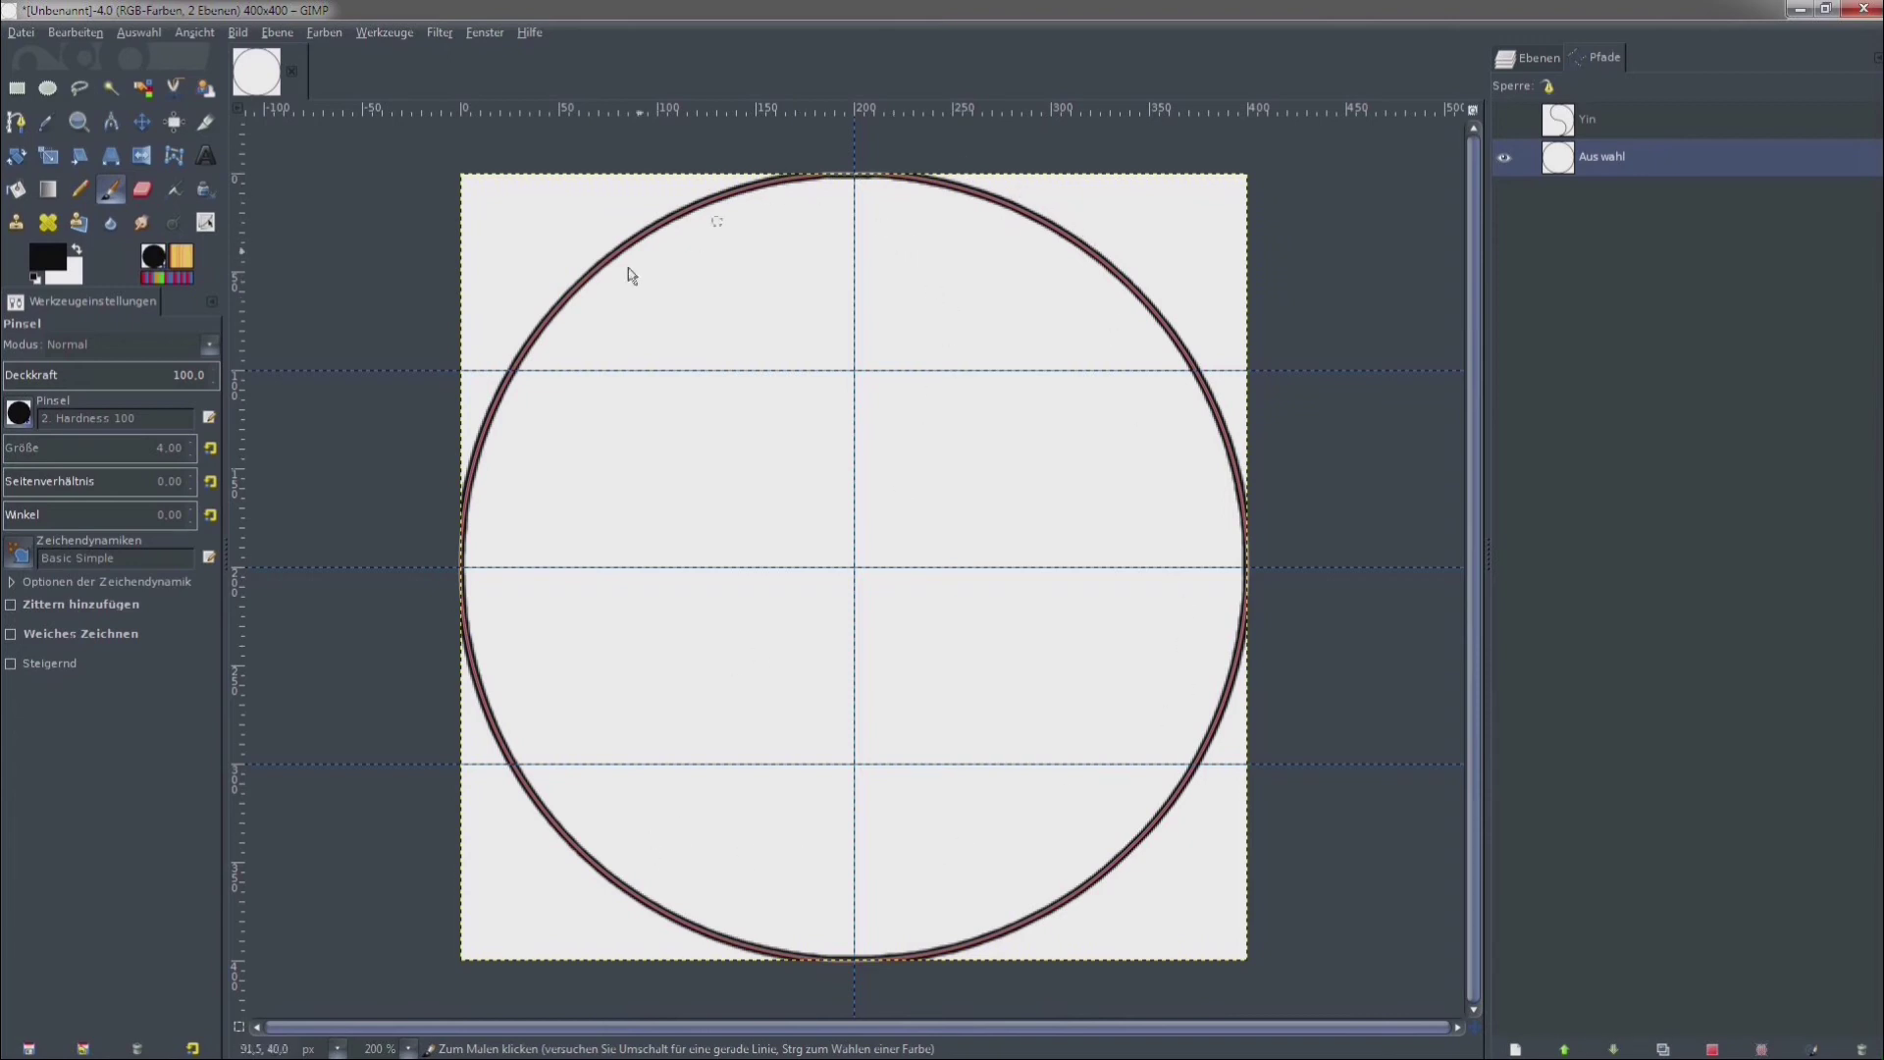
{"action": "left_click", "coordinate": [1510, 157]}
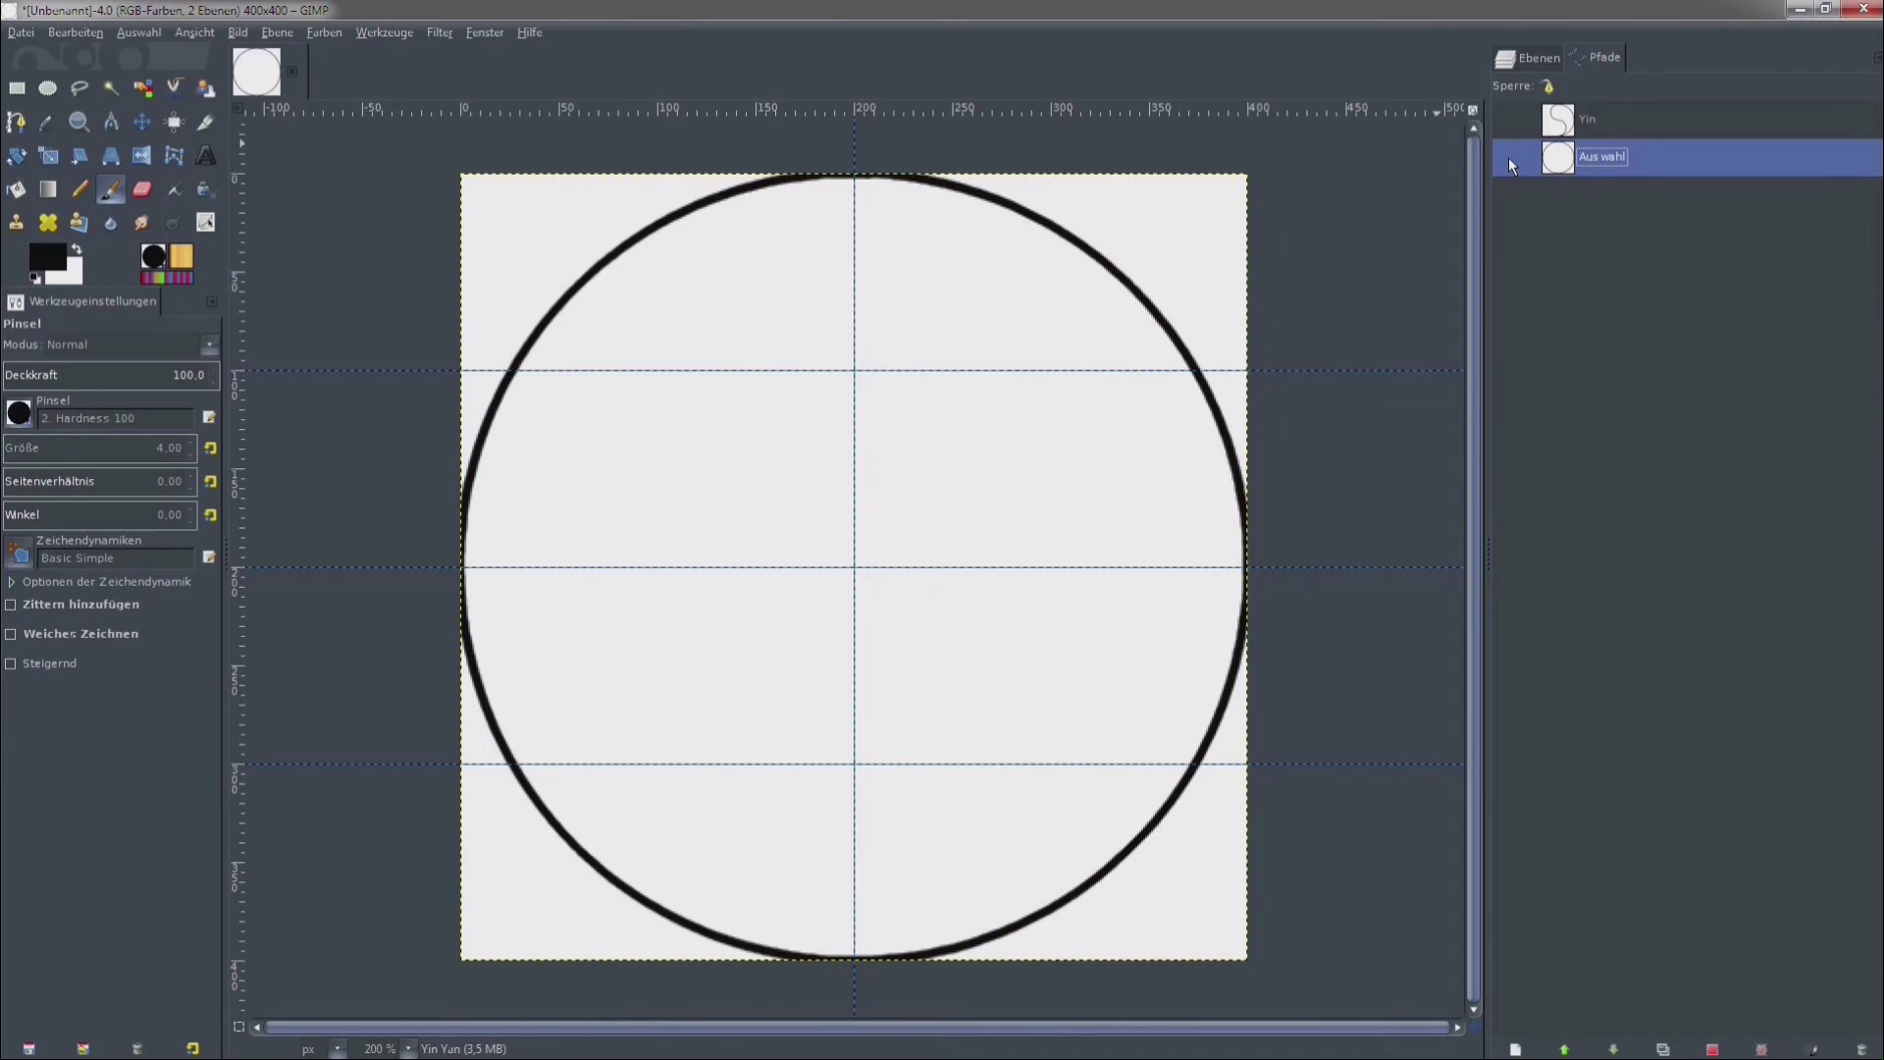
{"action": "left_click", "coordinate": [1575, 120]}
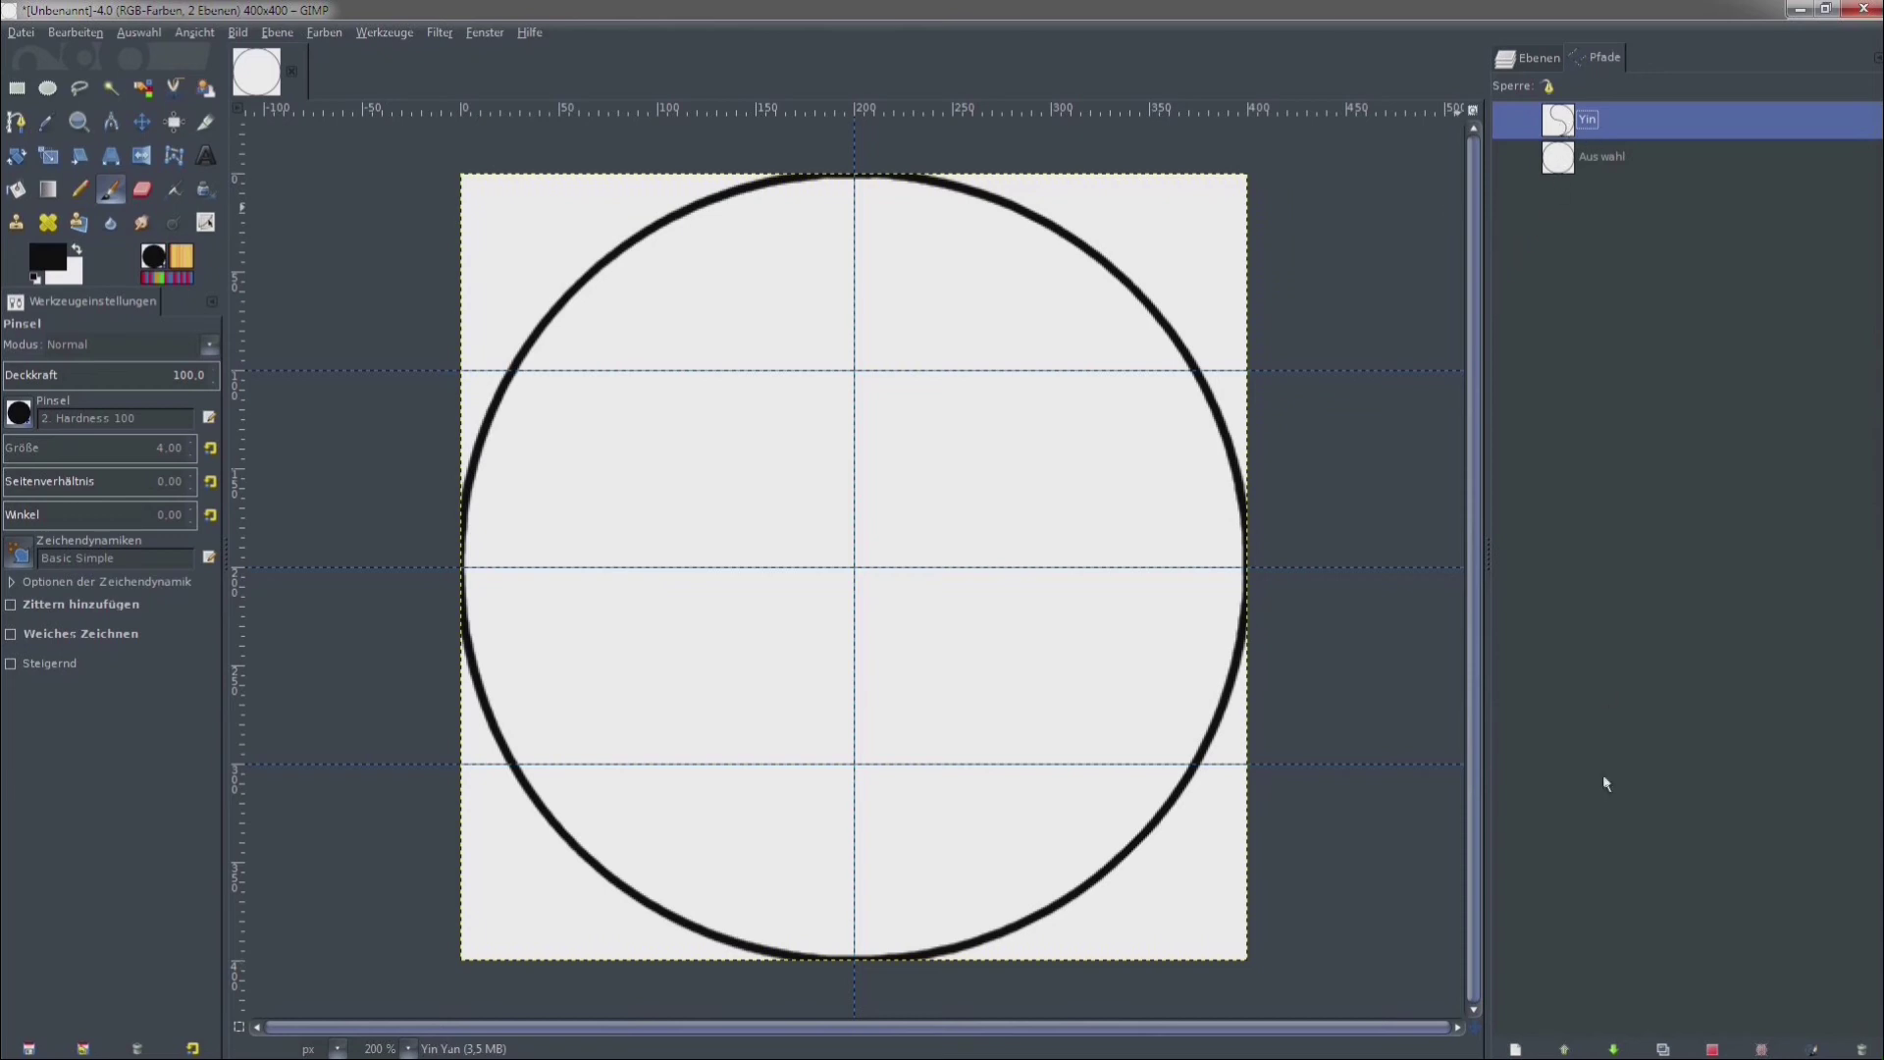
Turn the Yin path into a selection and bucket-fill the teardrop solid black.
{"action": "left_click", "coordinate": [1715, 1050]}
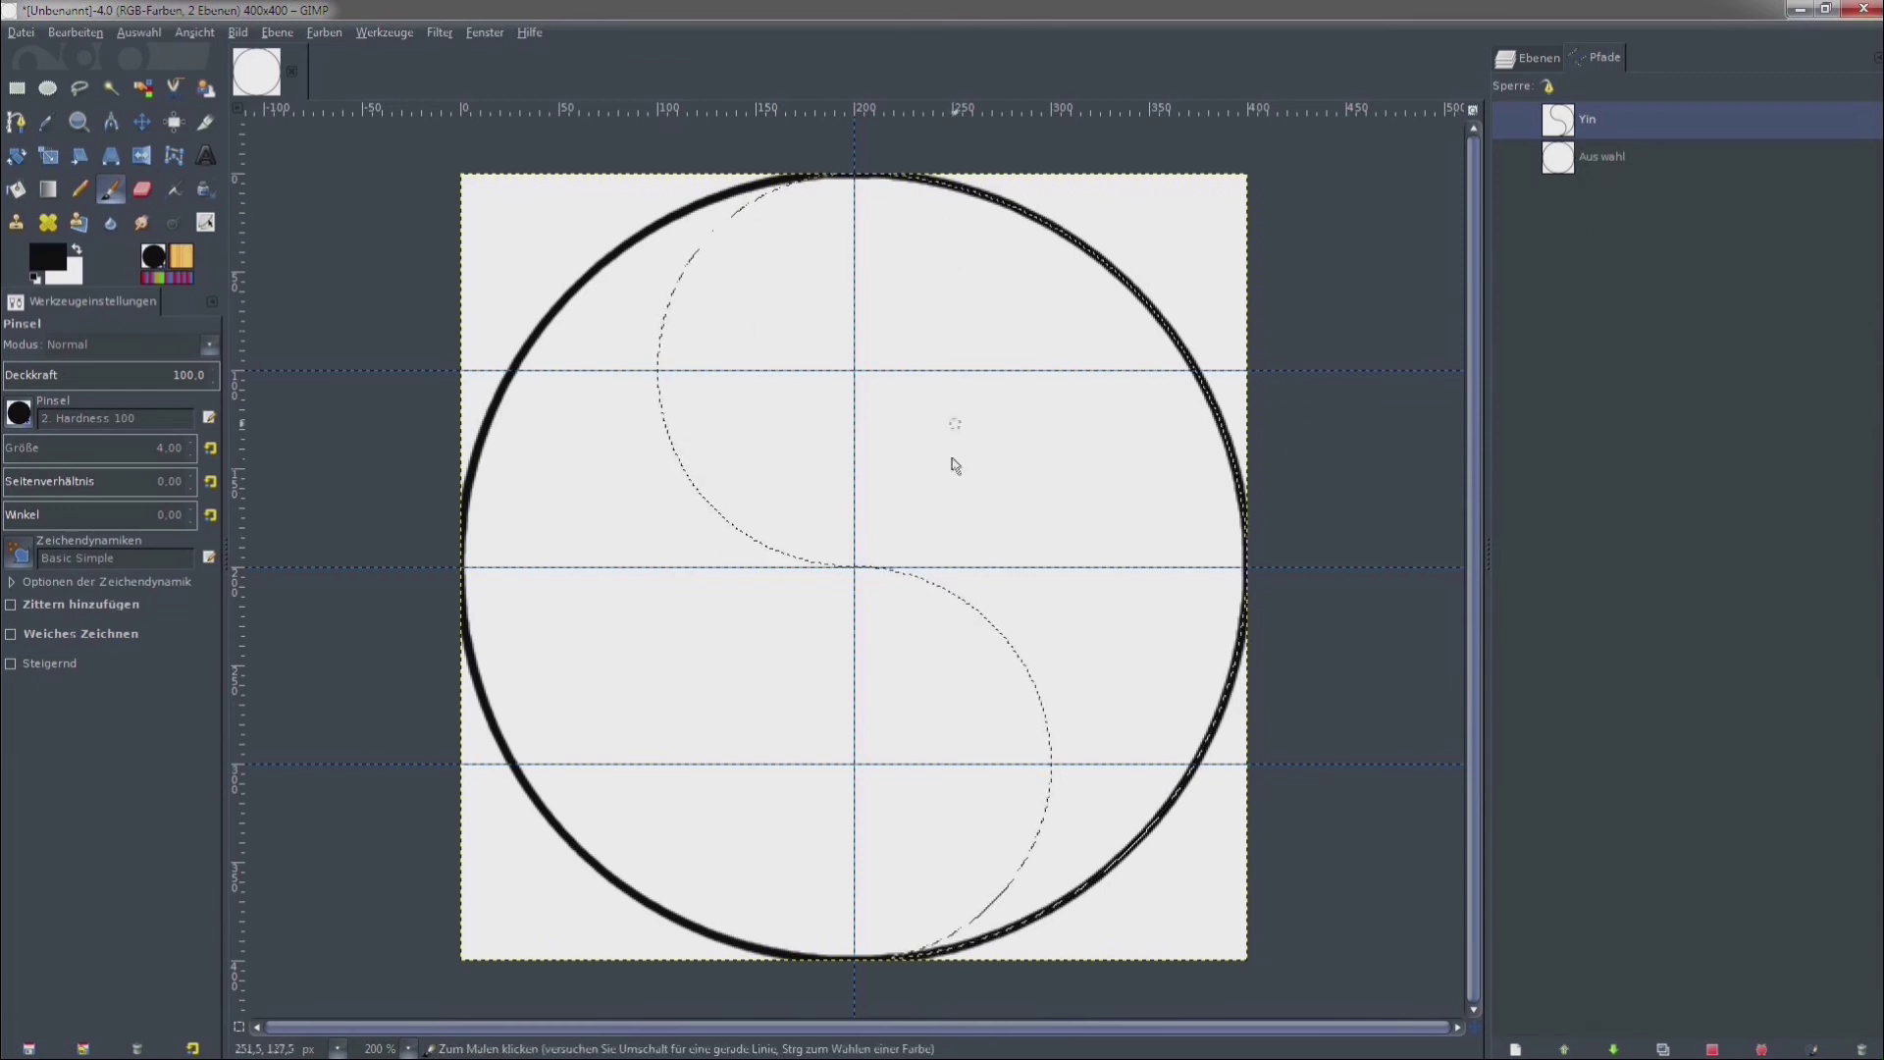
{"action": "left_click", "coordinate": [17, 193]}
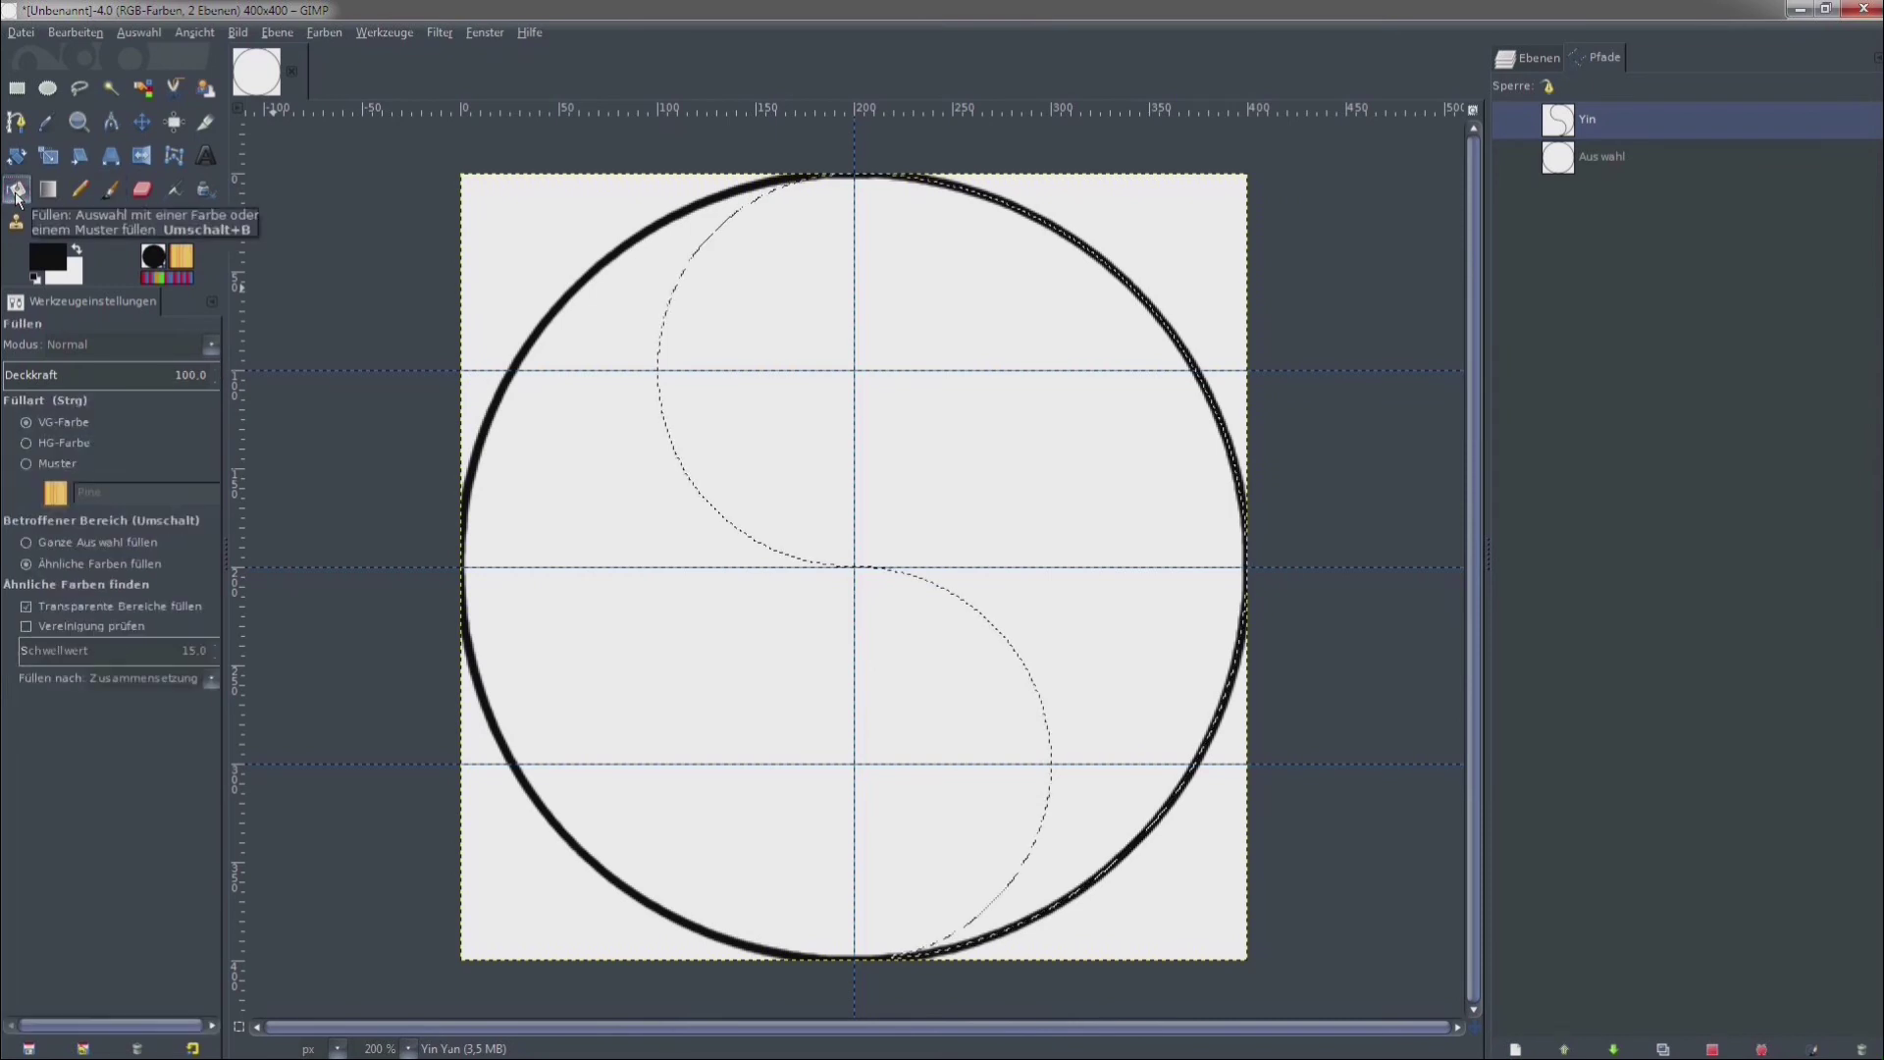
{"action": "left_click", "coordinate": [909, 432]}
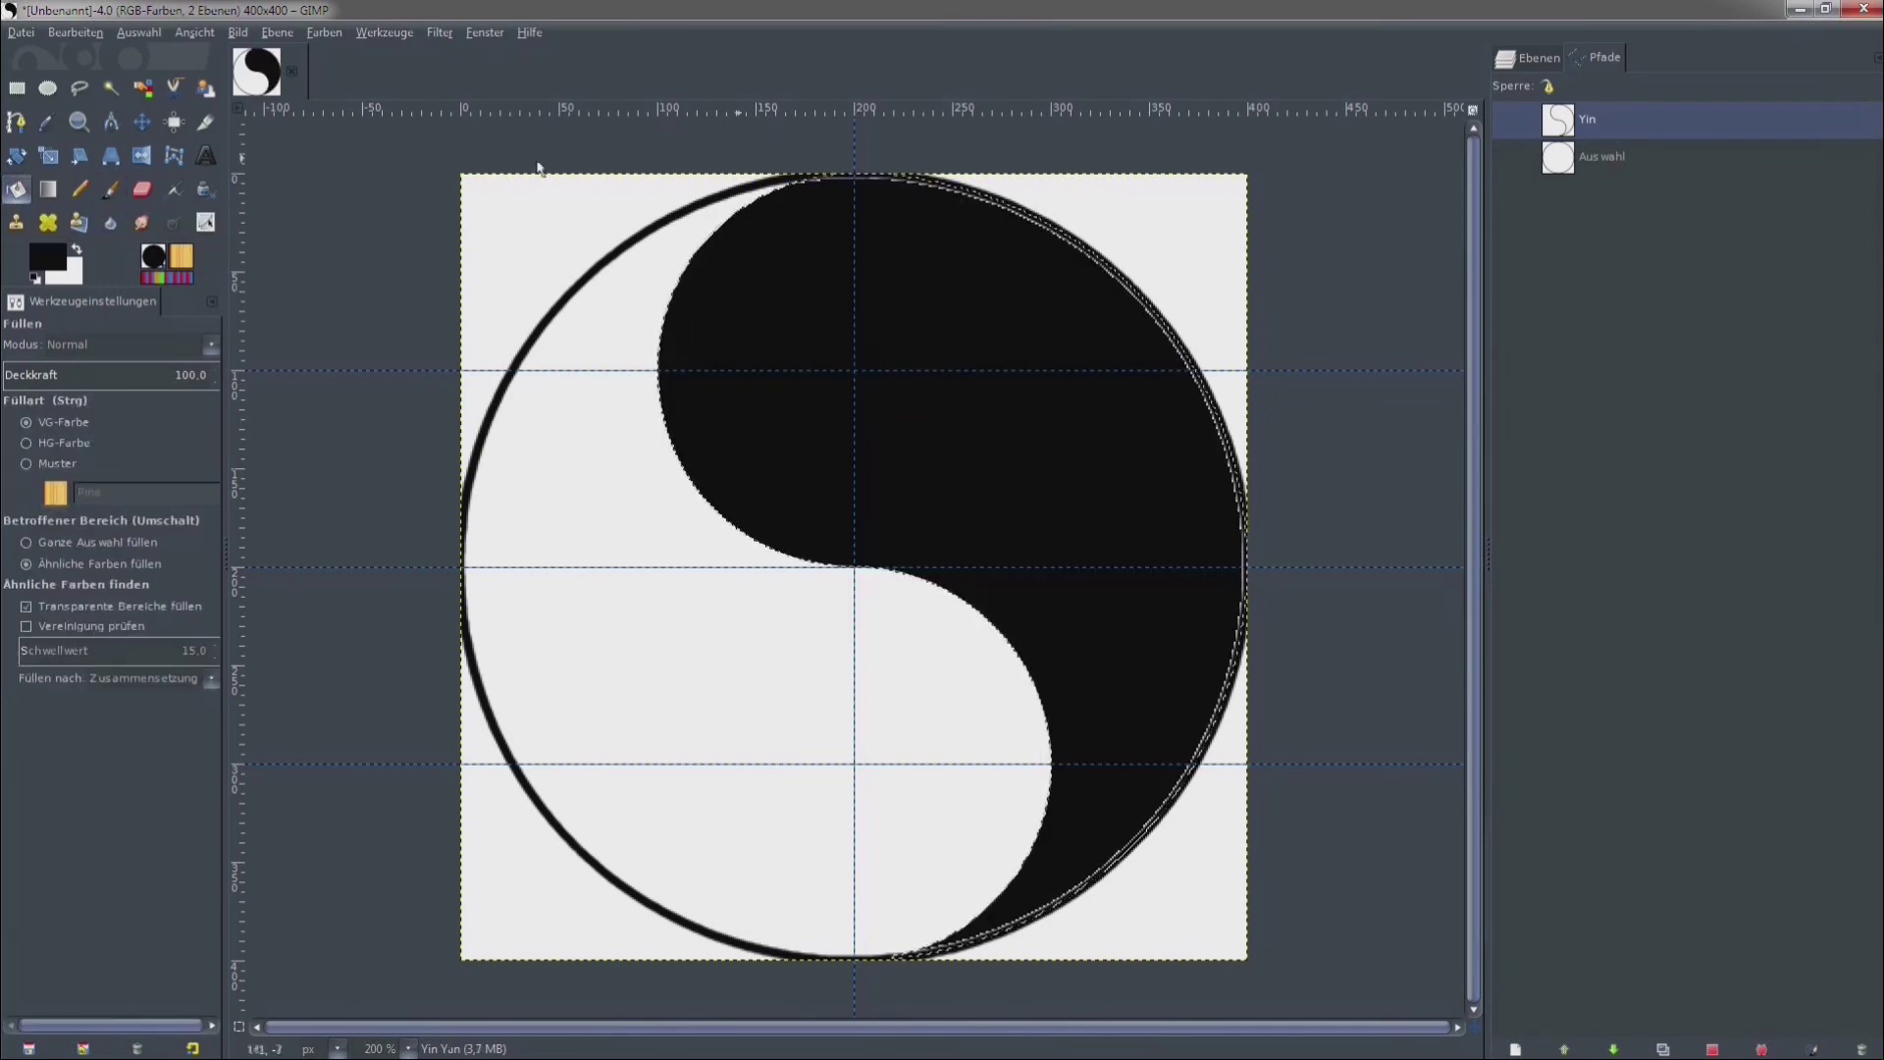
Select the whole image and make the Aus wahl circle path active.
{"action": "left_click", "coordinate": [138, 32]}
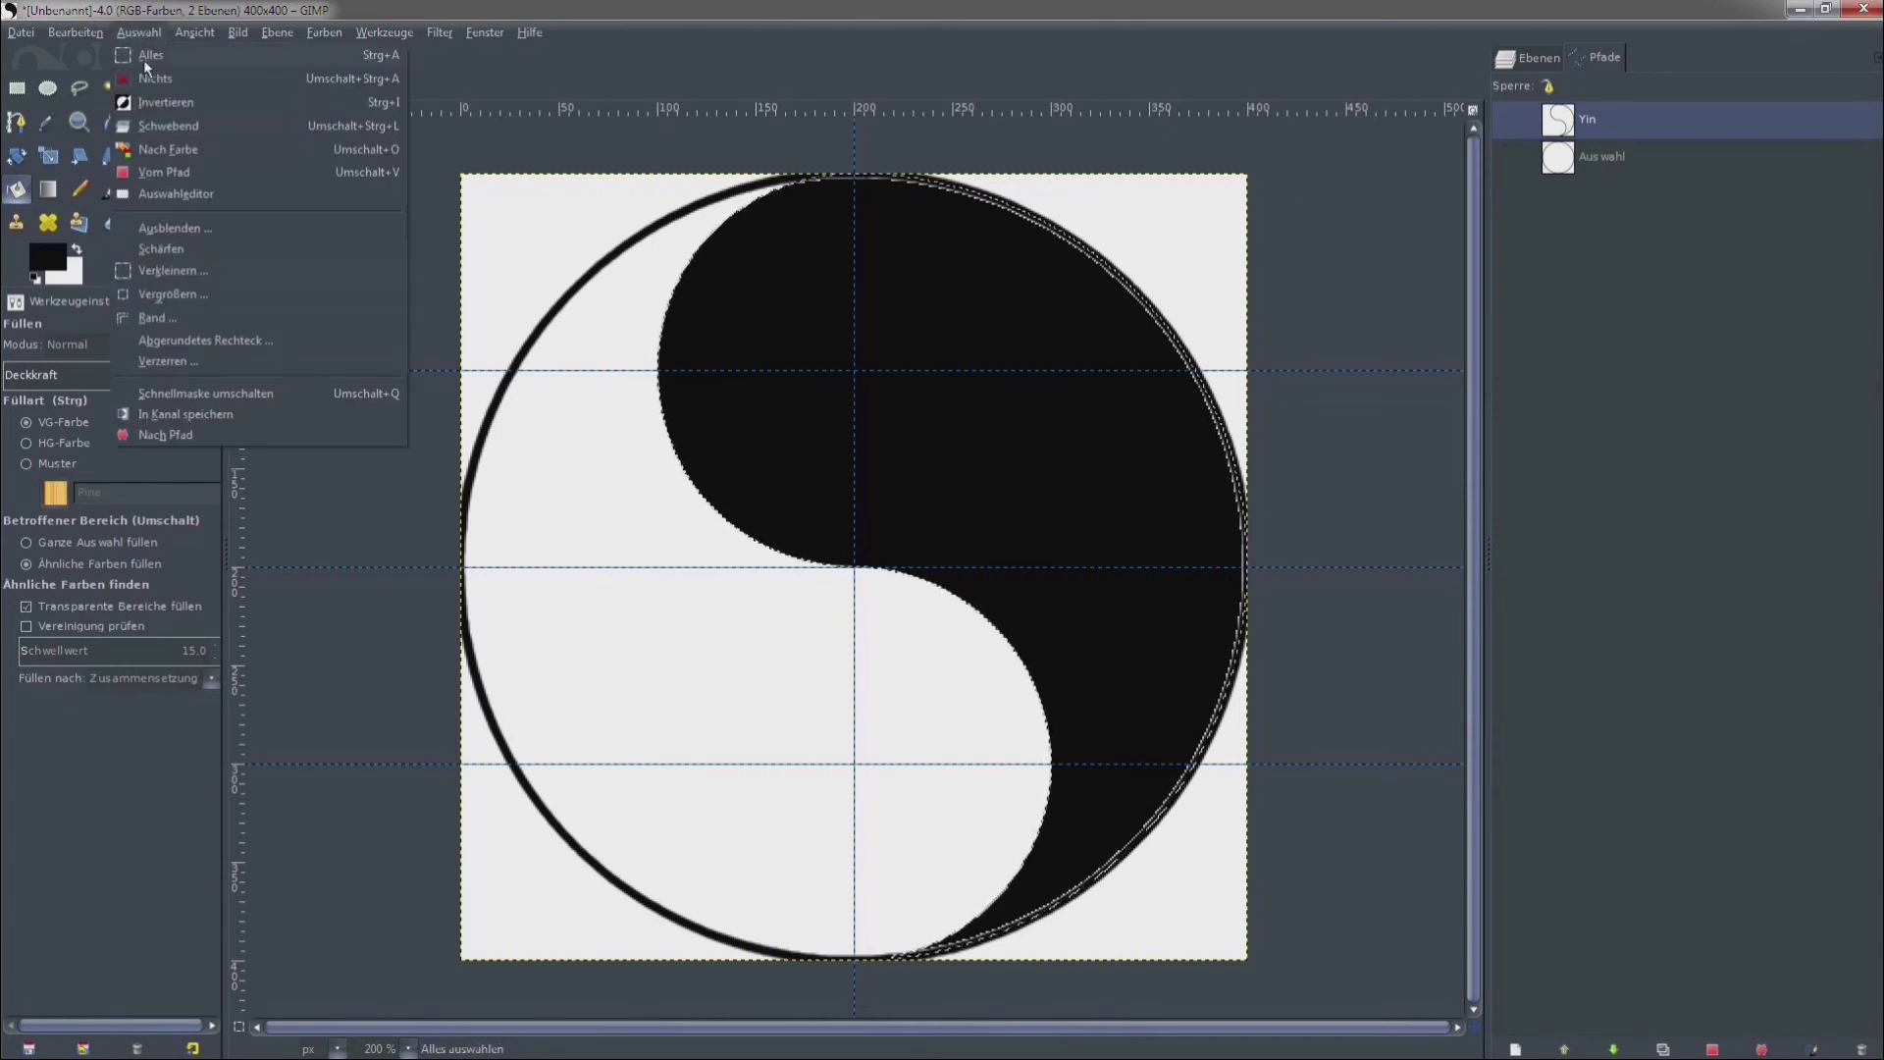
{"action": "left_click", "coordinate": [143, 55]}
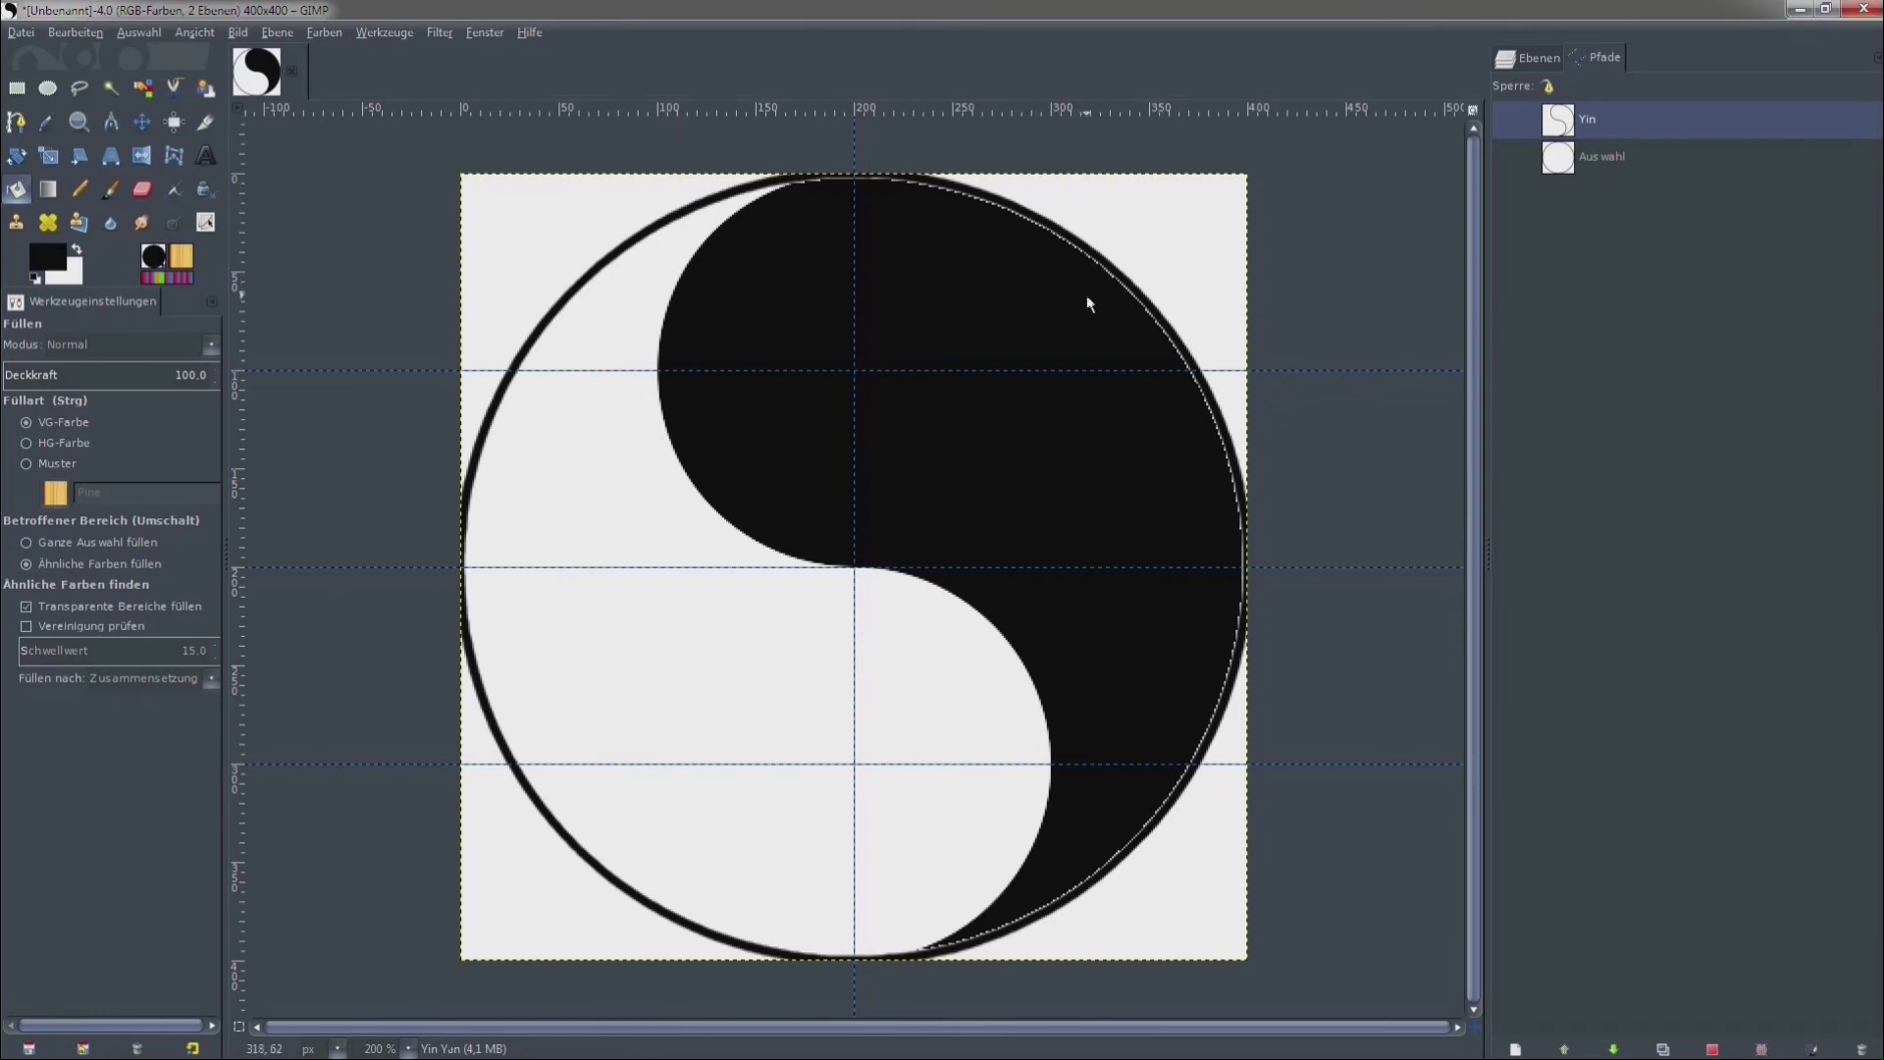
{"action": "left_click", "coordinate": [1606, 165]}
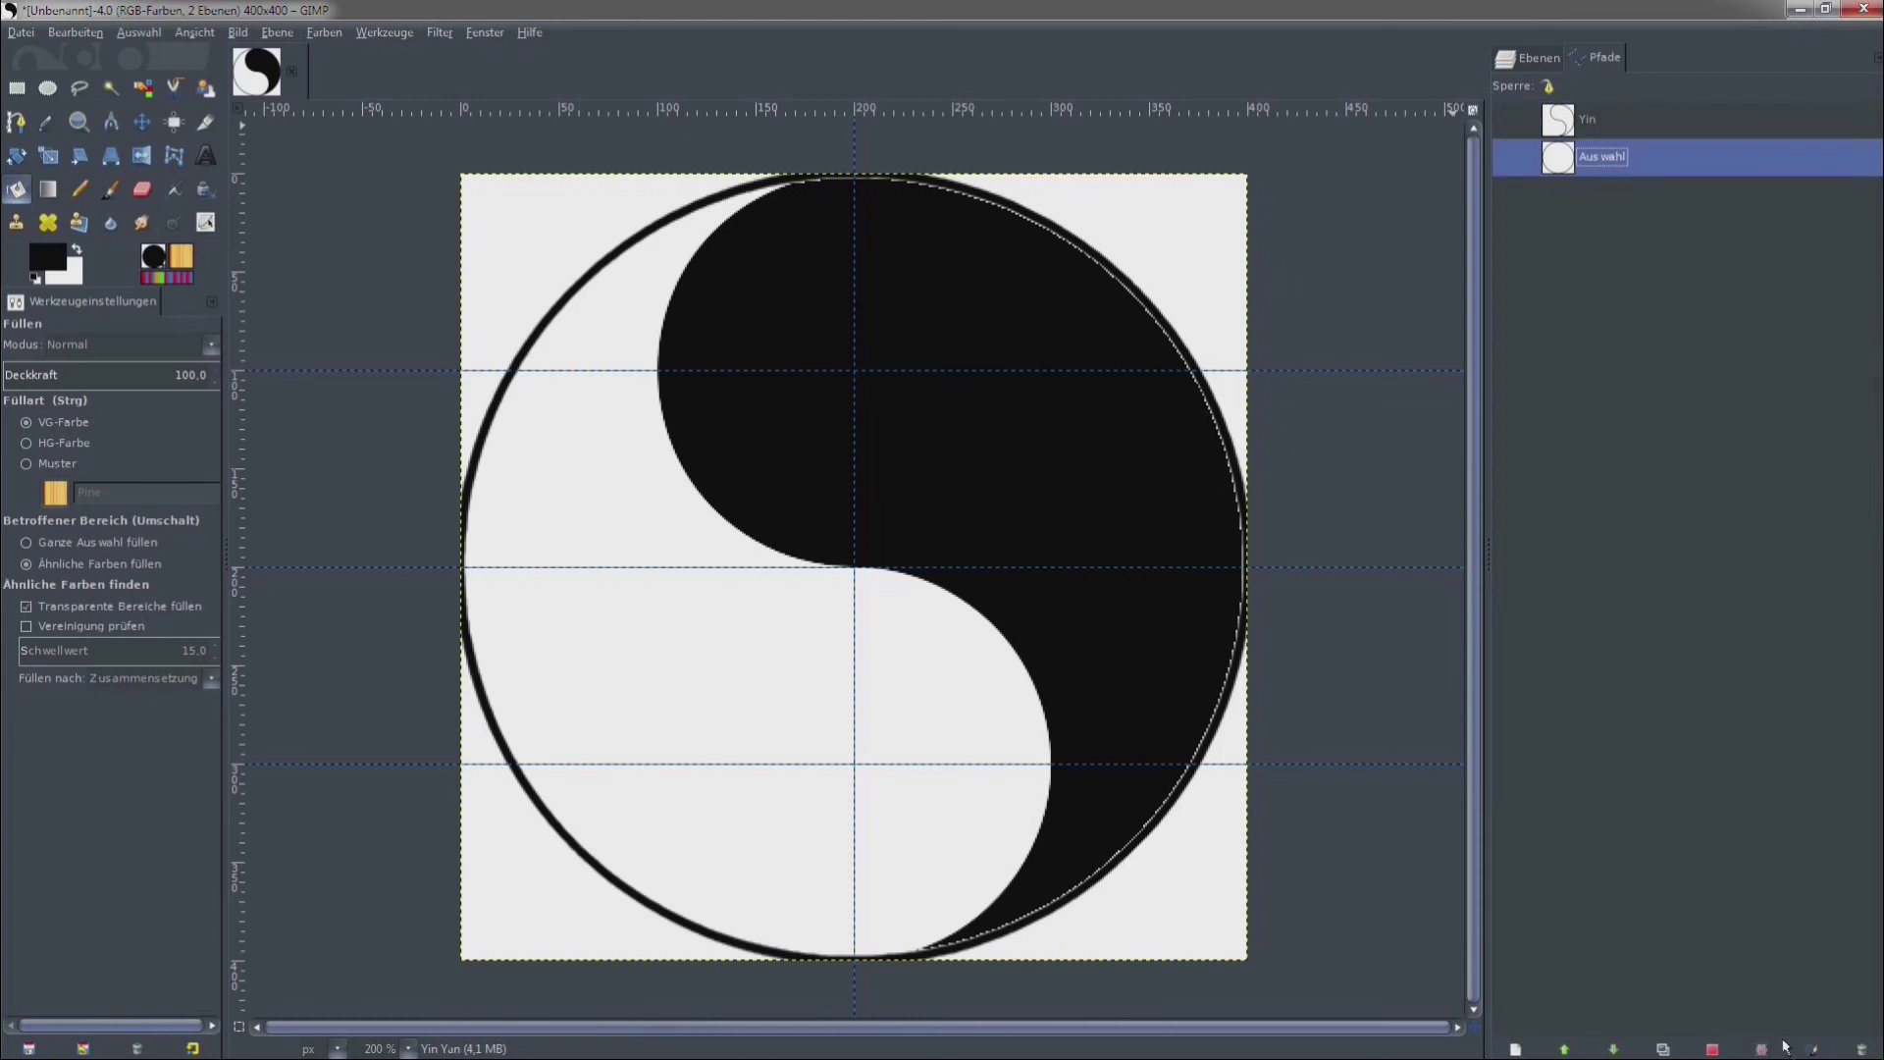
{"action": "left_click", "coordinate": [1812, 1048]}
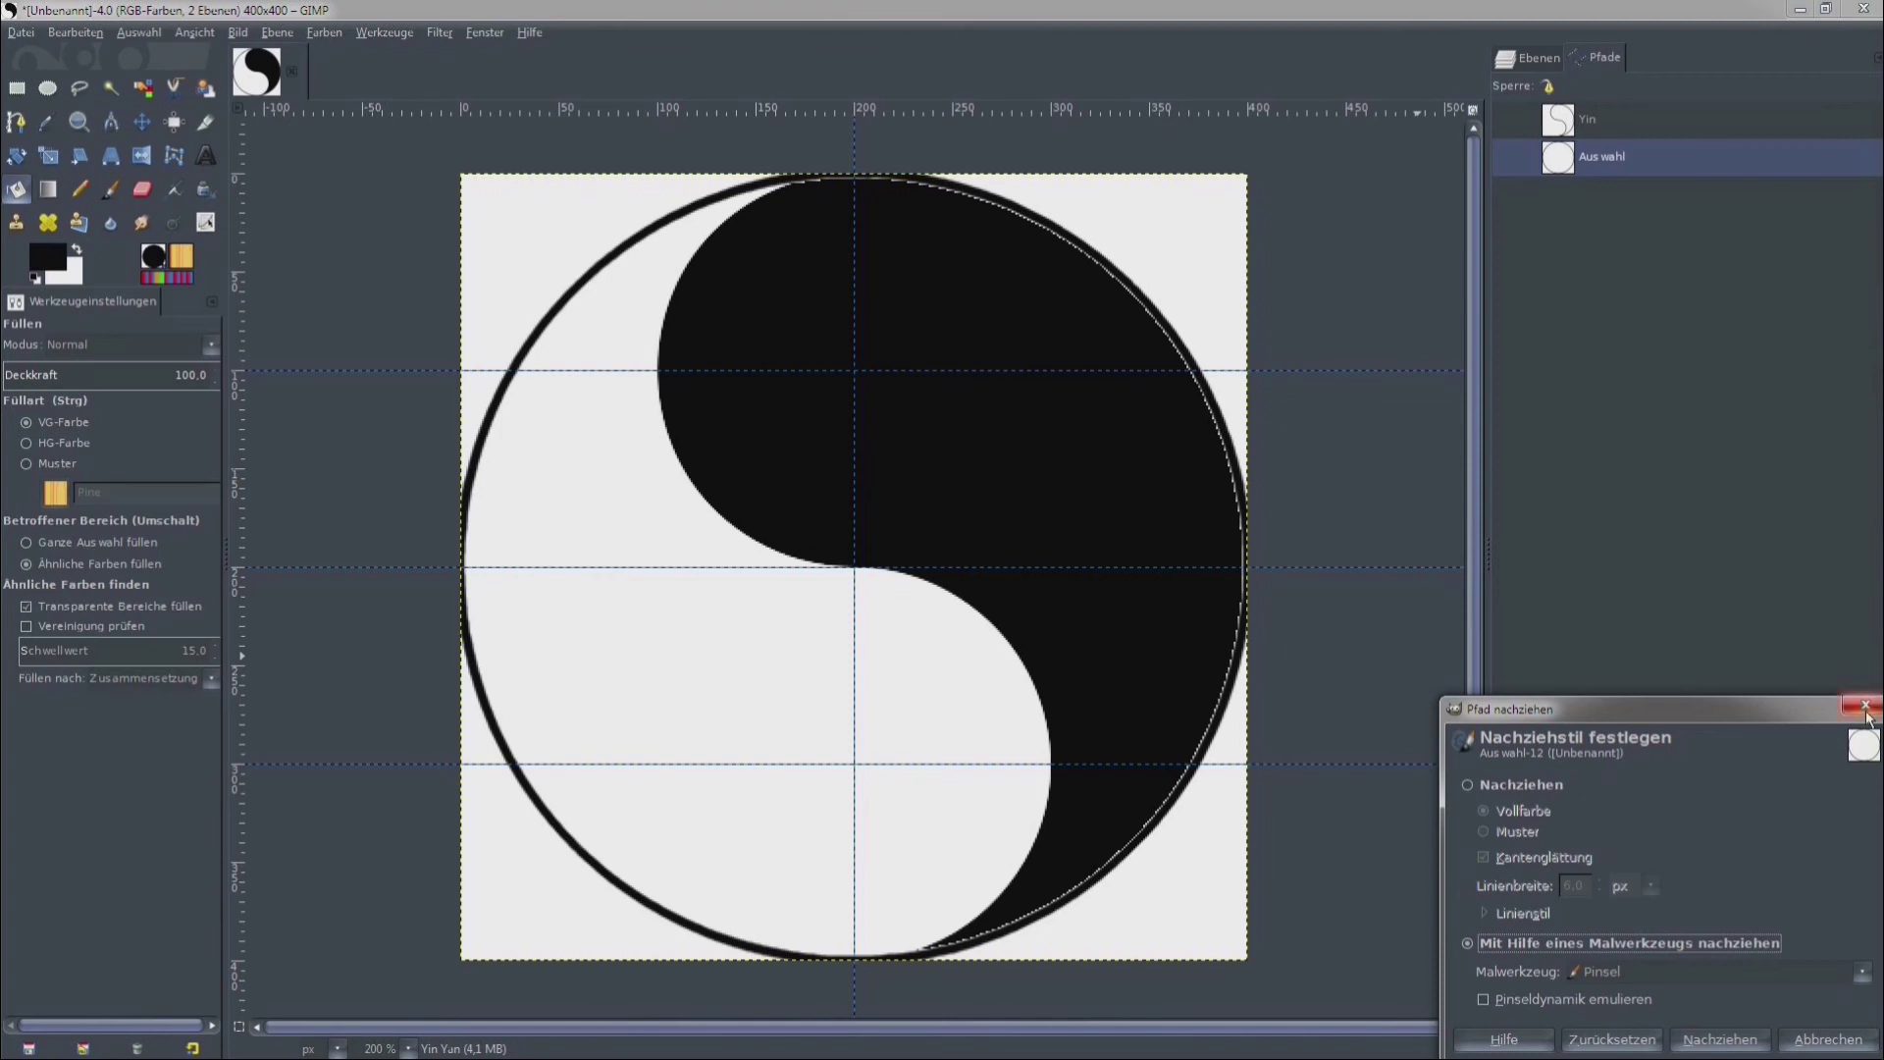
Close the stroke dialog and set the Paintbrush size to 6.
{"action": "left_click", "coordinate": [1864, 706]}
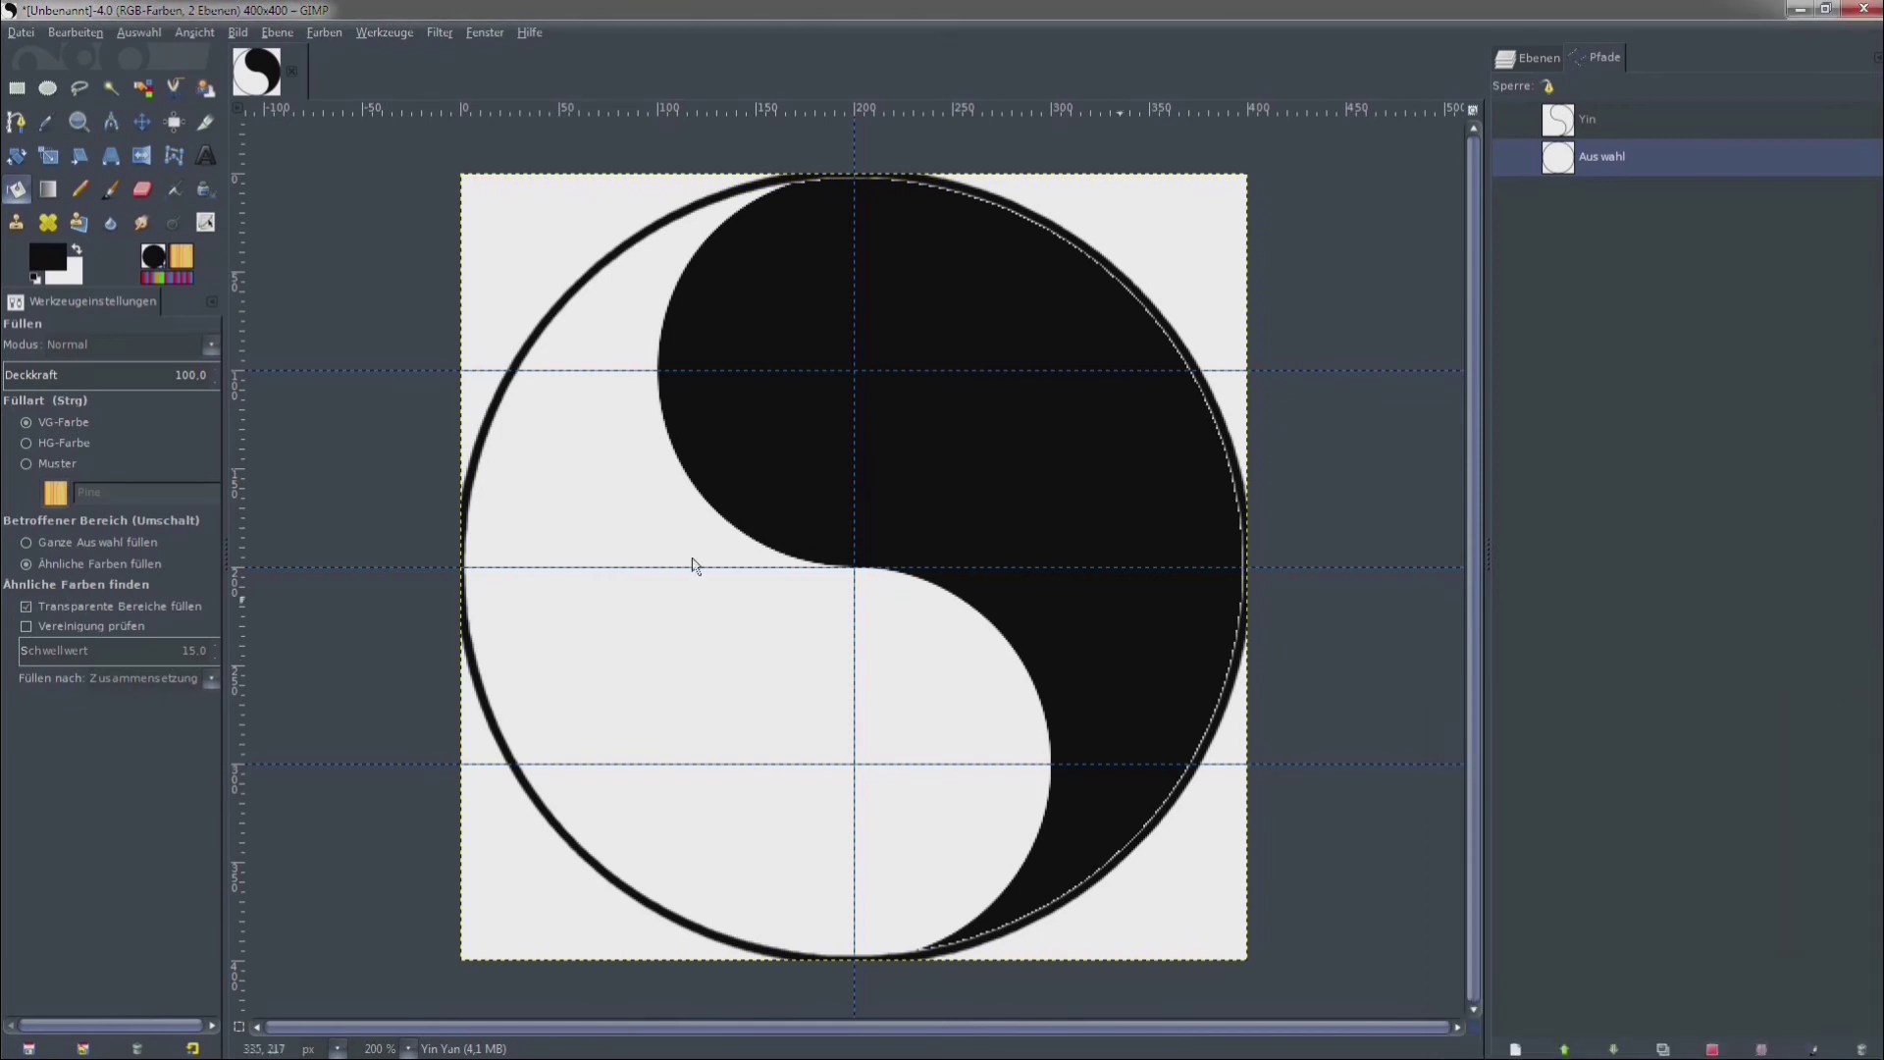
{"action": "left_click", "coordinate": [108, 186]}
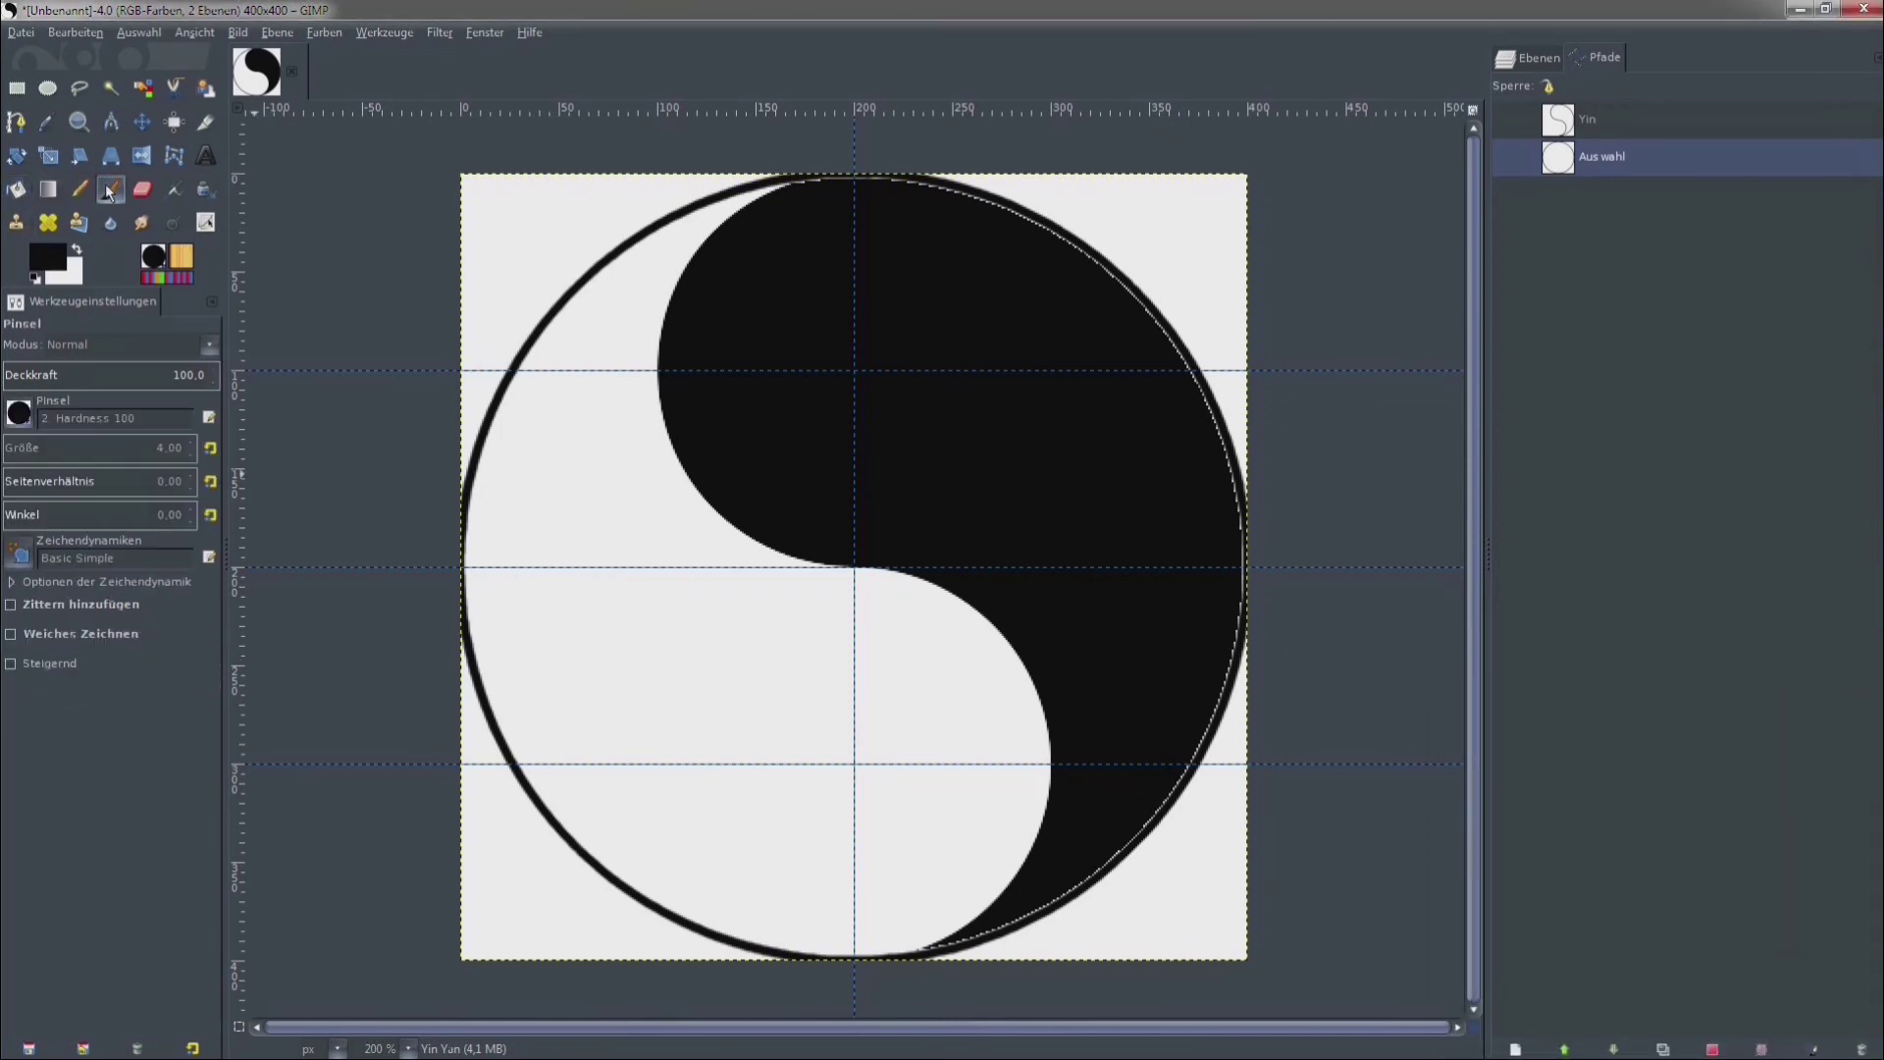
{"action": "left_click", "coordinate": [144, 444]}
{"action": "left_click", "coordinate": [176, 443]}
{"action": "type", "text": "9"}
{"action": "key", "text": "Return"}
Stroke the Aus wahl circle path with the size 6 brush, then clear the selection.
{"action": "double_click", "coordinate": [1659, 162]}
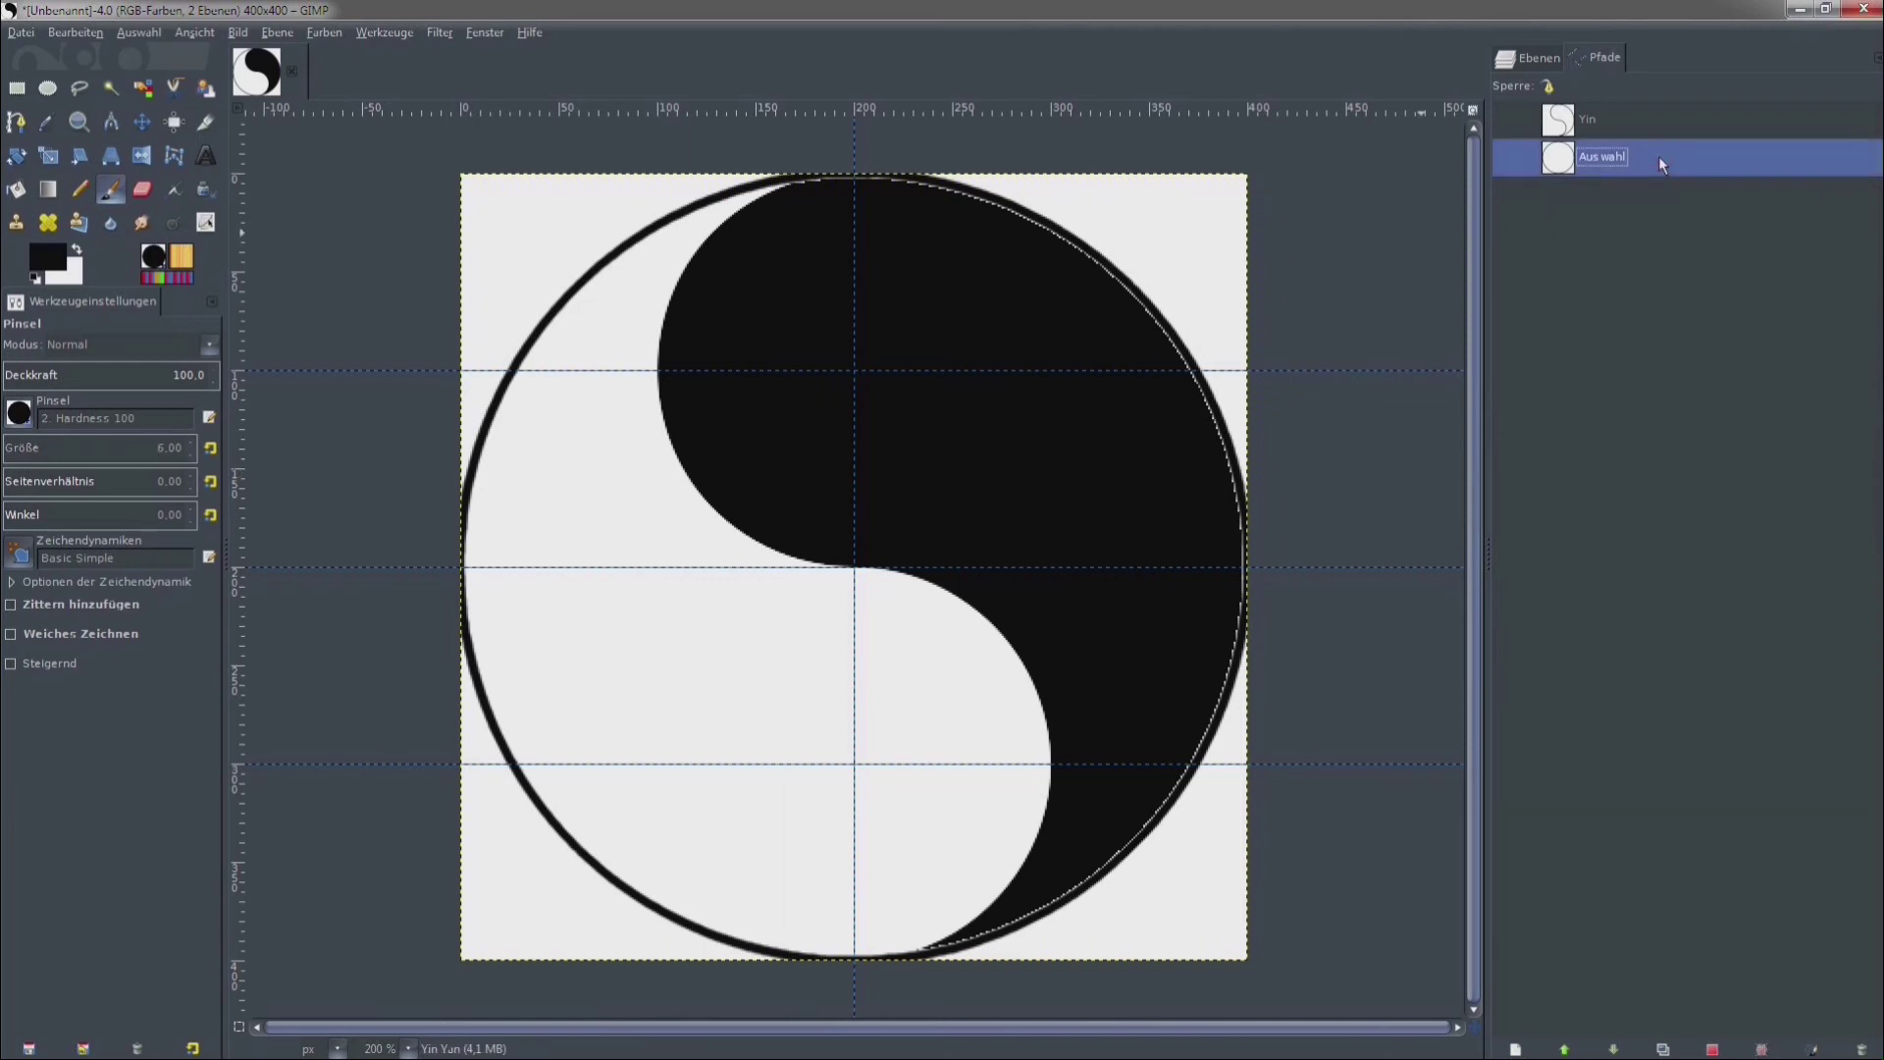
{"action": "left_click", "coordinate": [1713, 1050]}
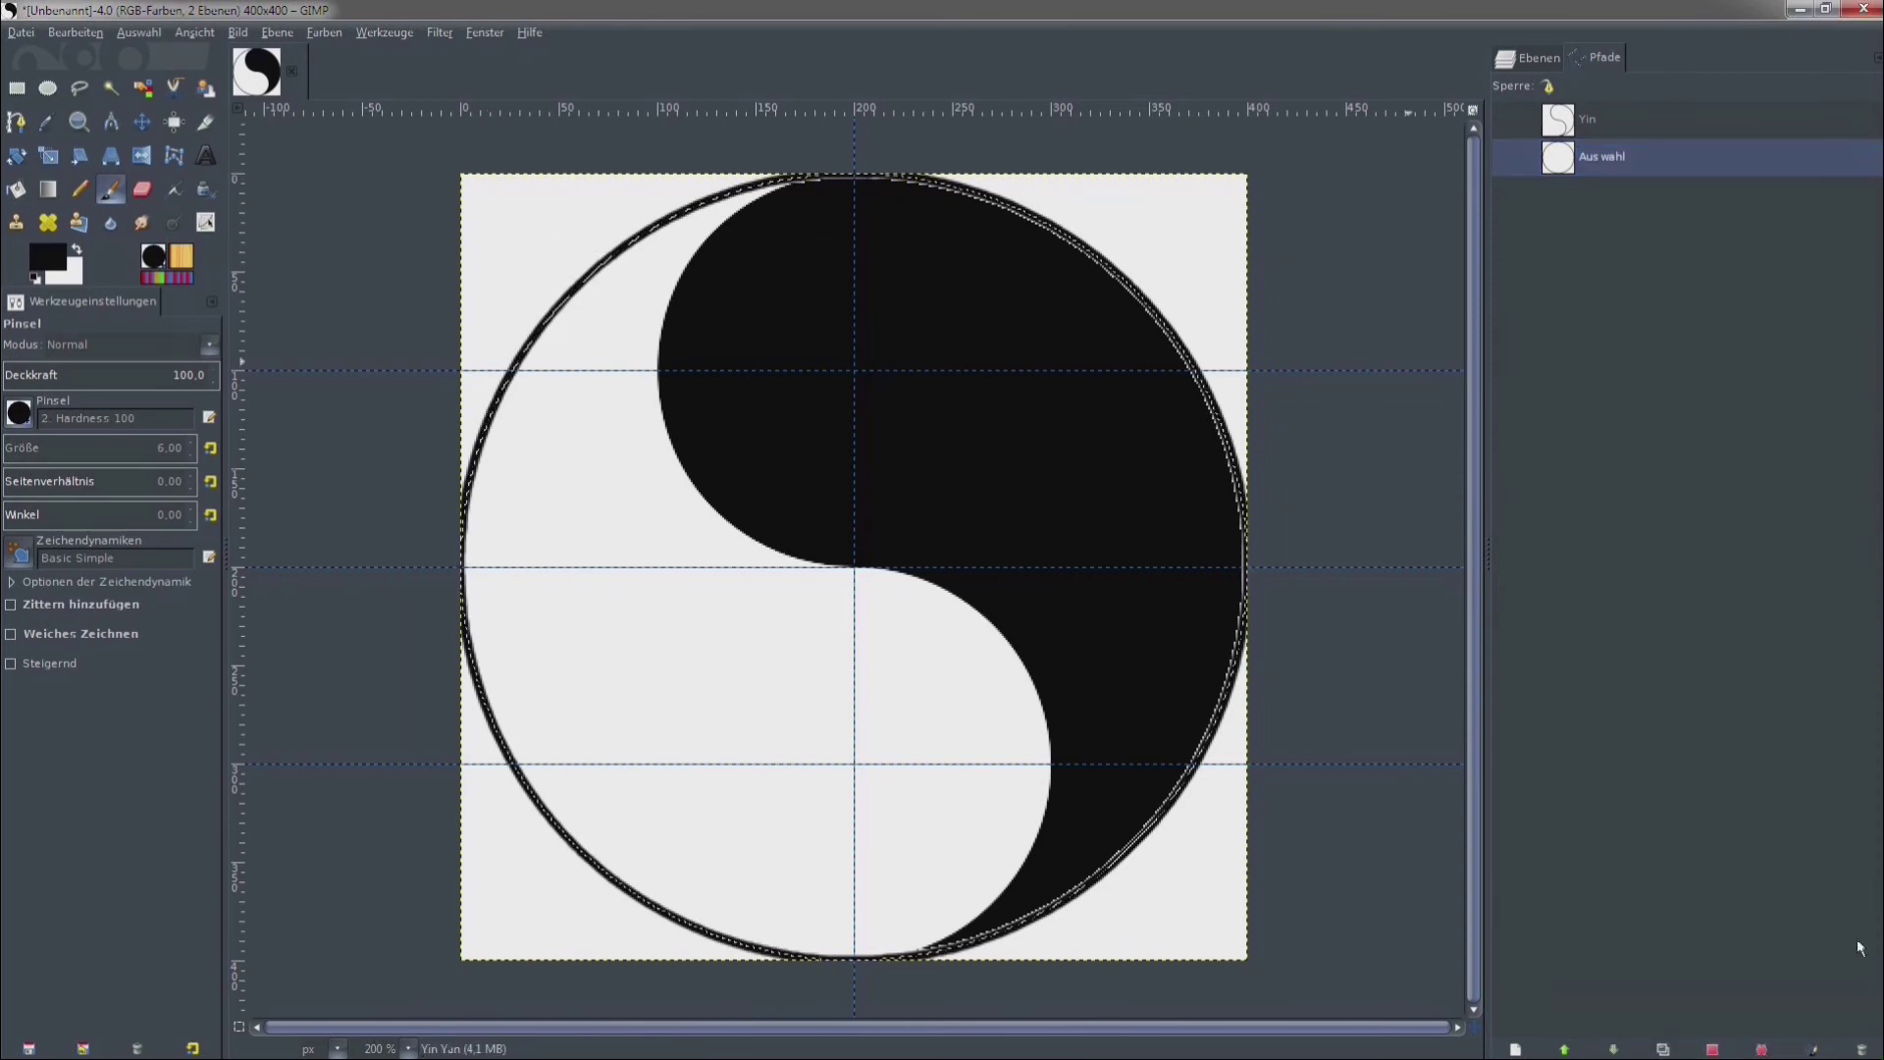
{"action": "left_click", "coordinate": [1816, 1048]}
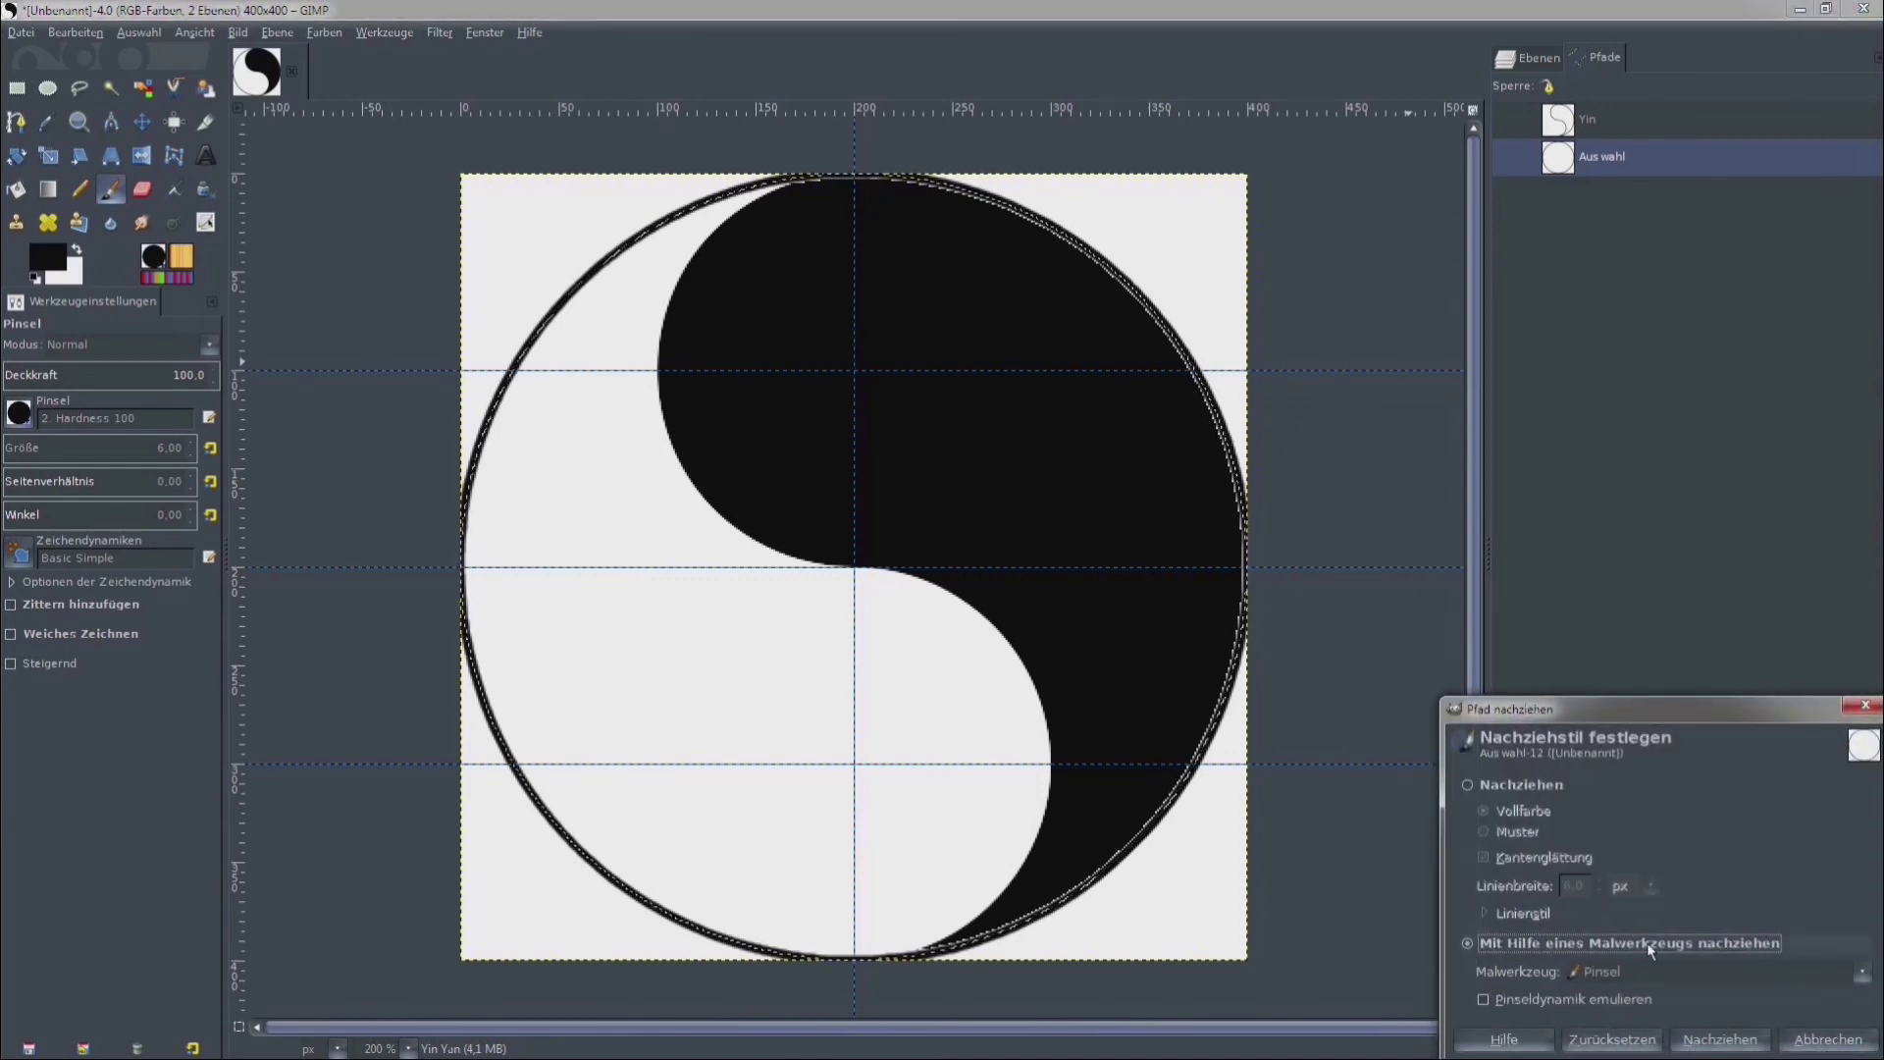
{"action": "left_click", "coordinate": [1721, 1039]}
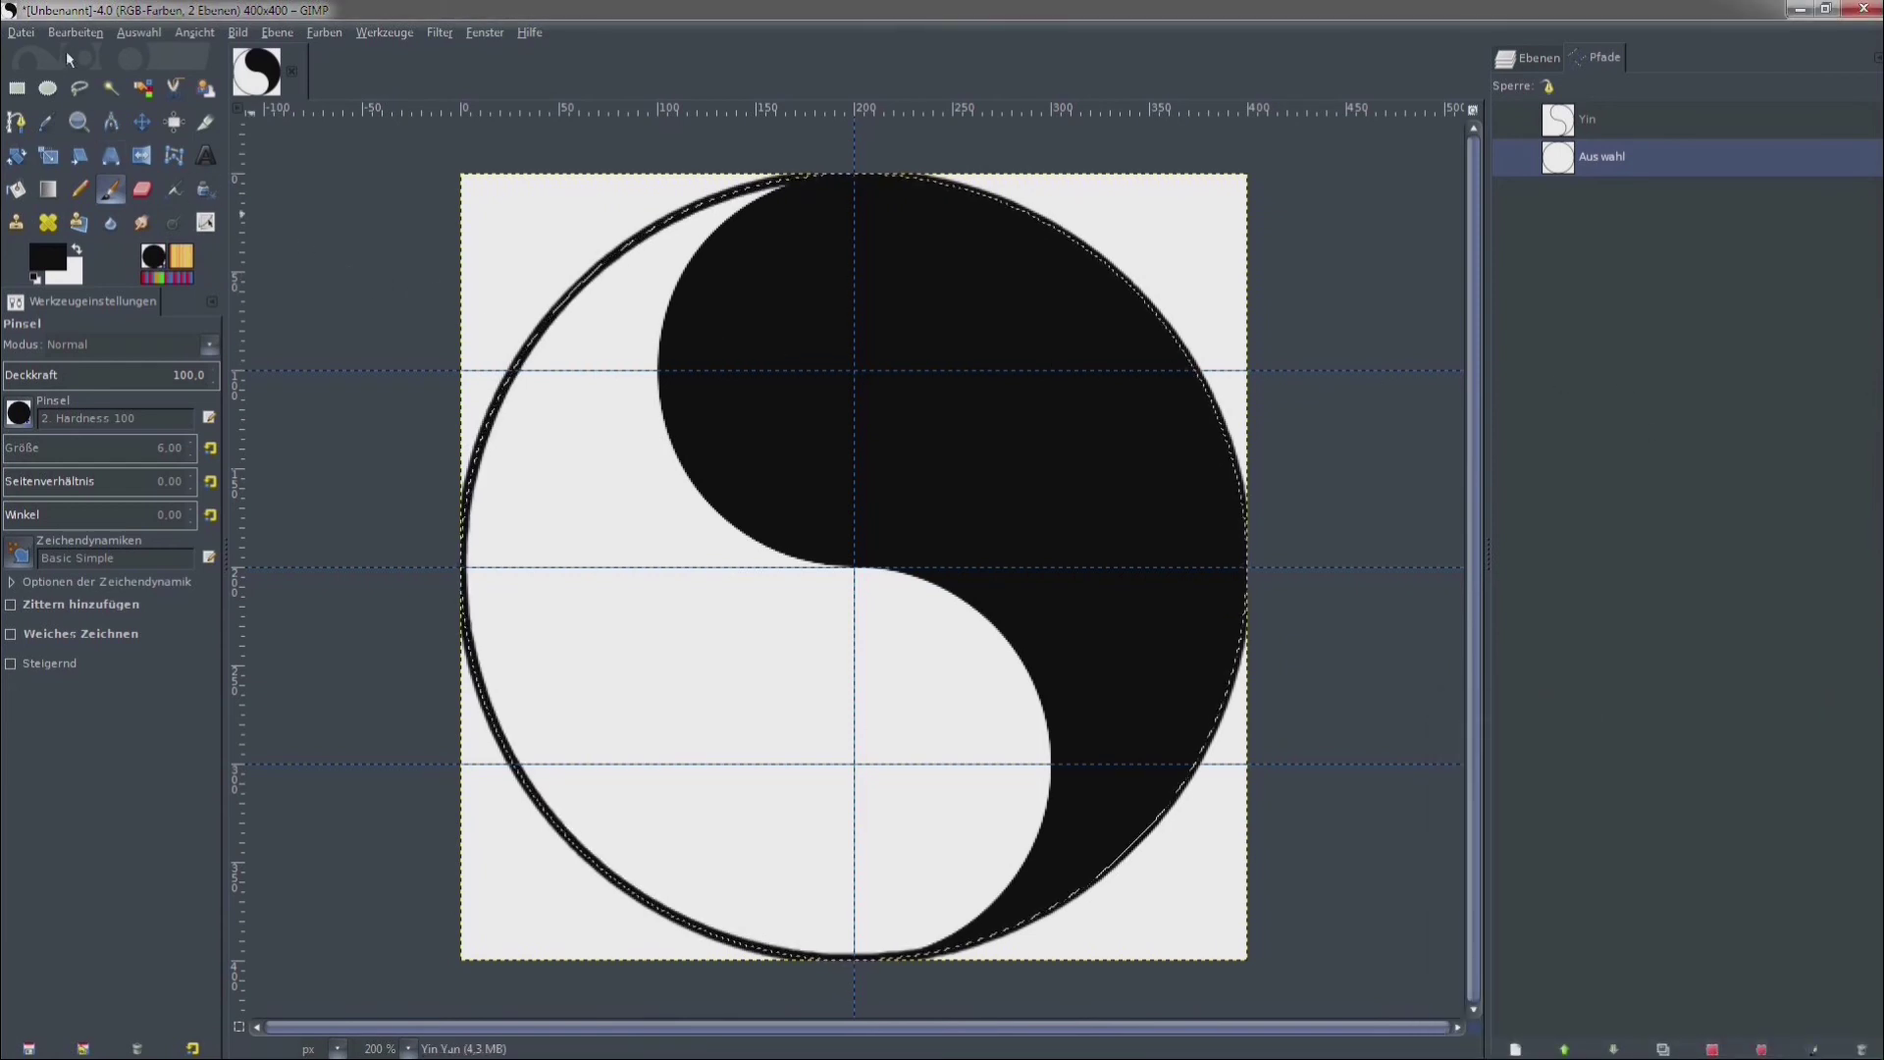
{"action": "left_click", "coordinate": [157, 33]}
Clear the selection and add vertical guides at x 172 and x 222.
{"action": "left_click", "coordinate": [147, 75]}
{"action": "left_click_drag", "start_coordinate": [238, 225], "coordinate": [799, 318]}
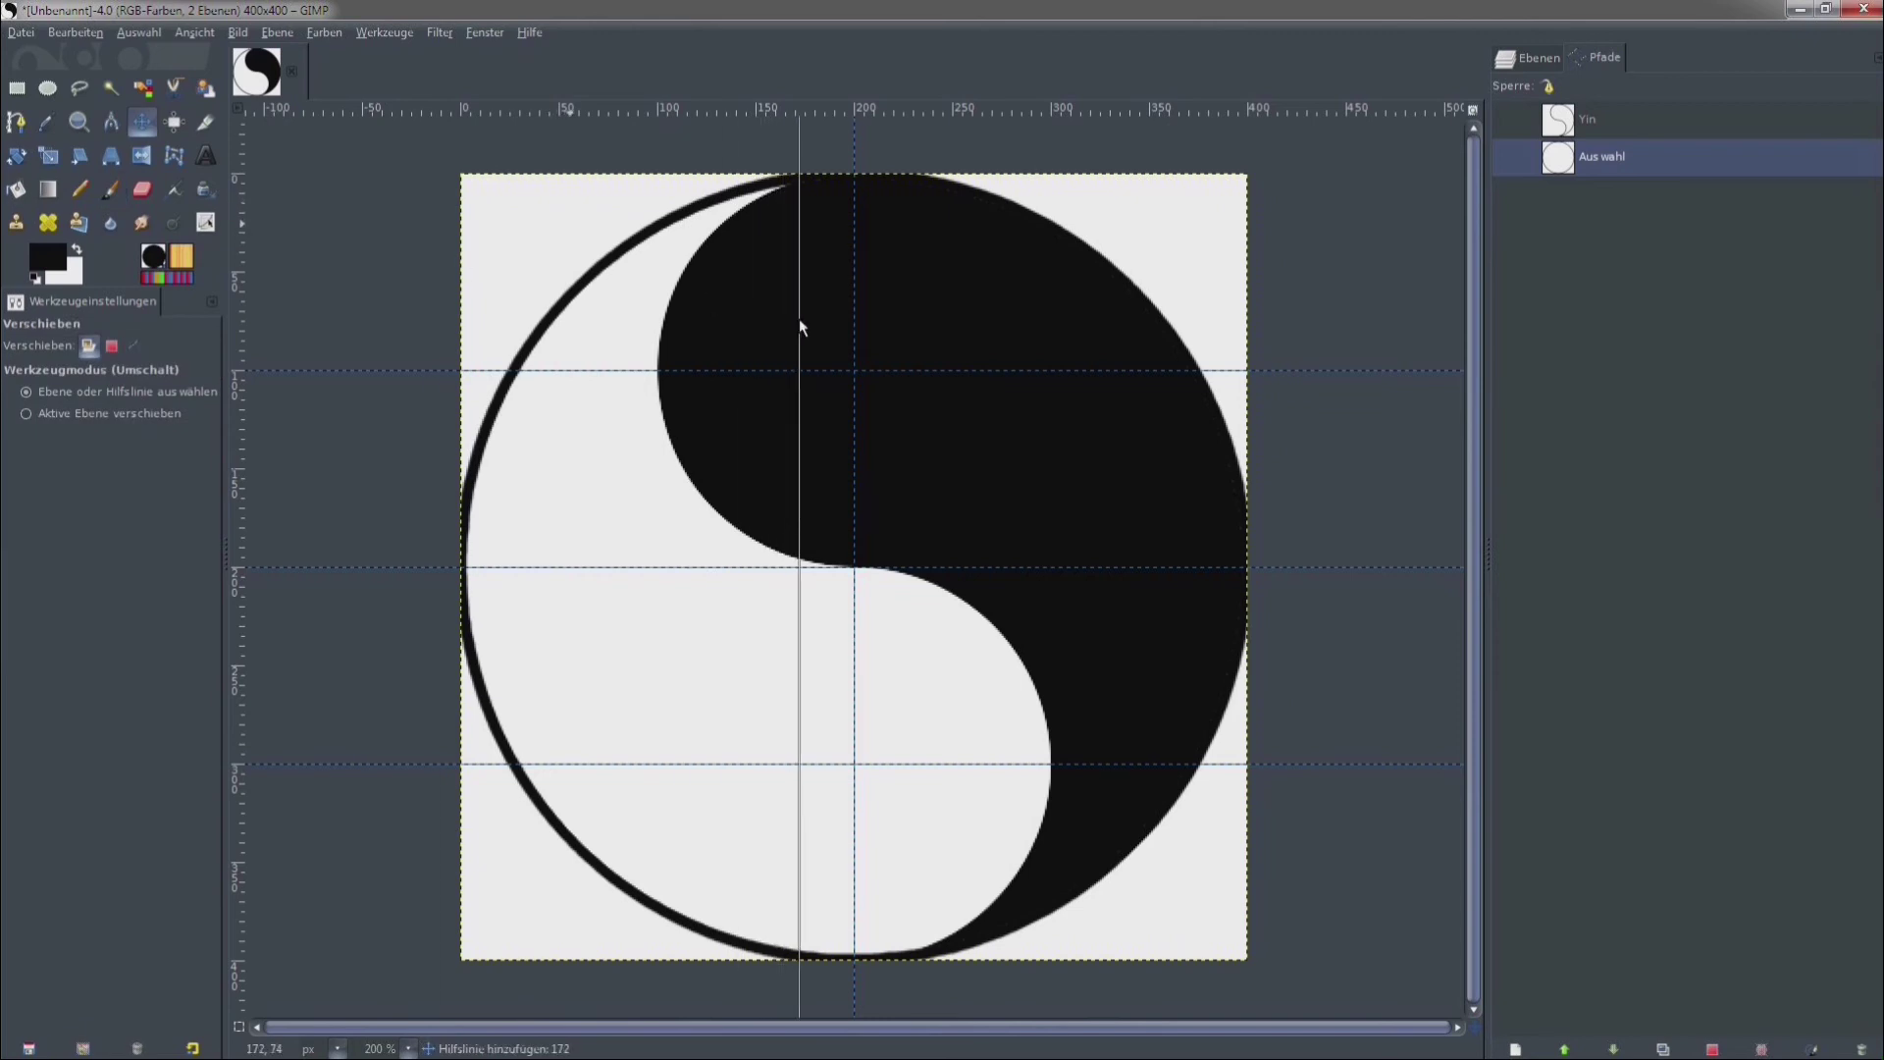
{"action": "left_click_drag", "start_coordinate": [799, 318], "coordinate": [799, 318]}
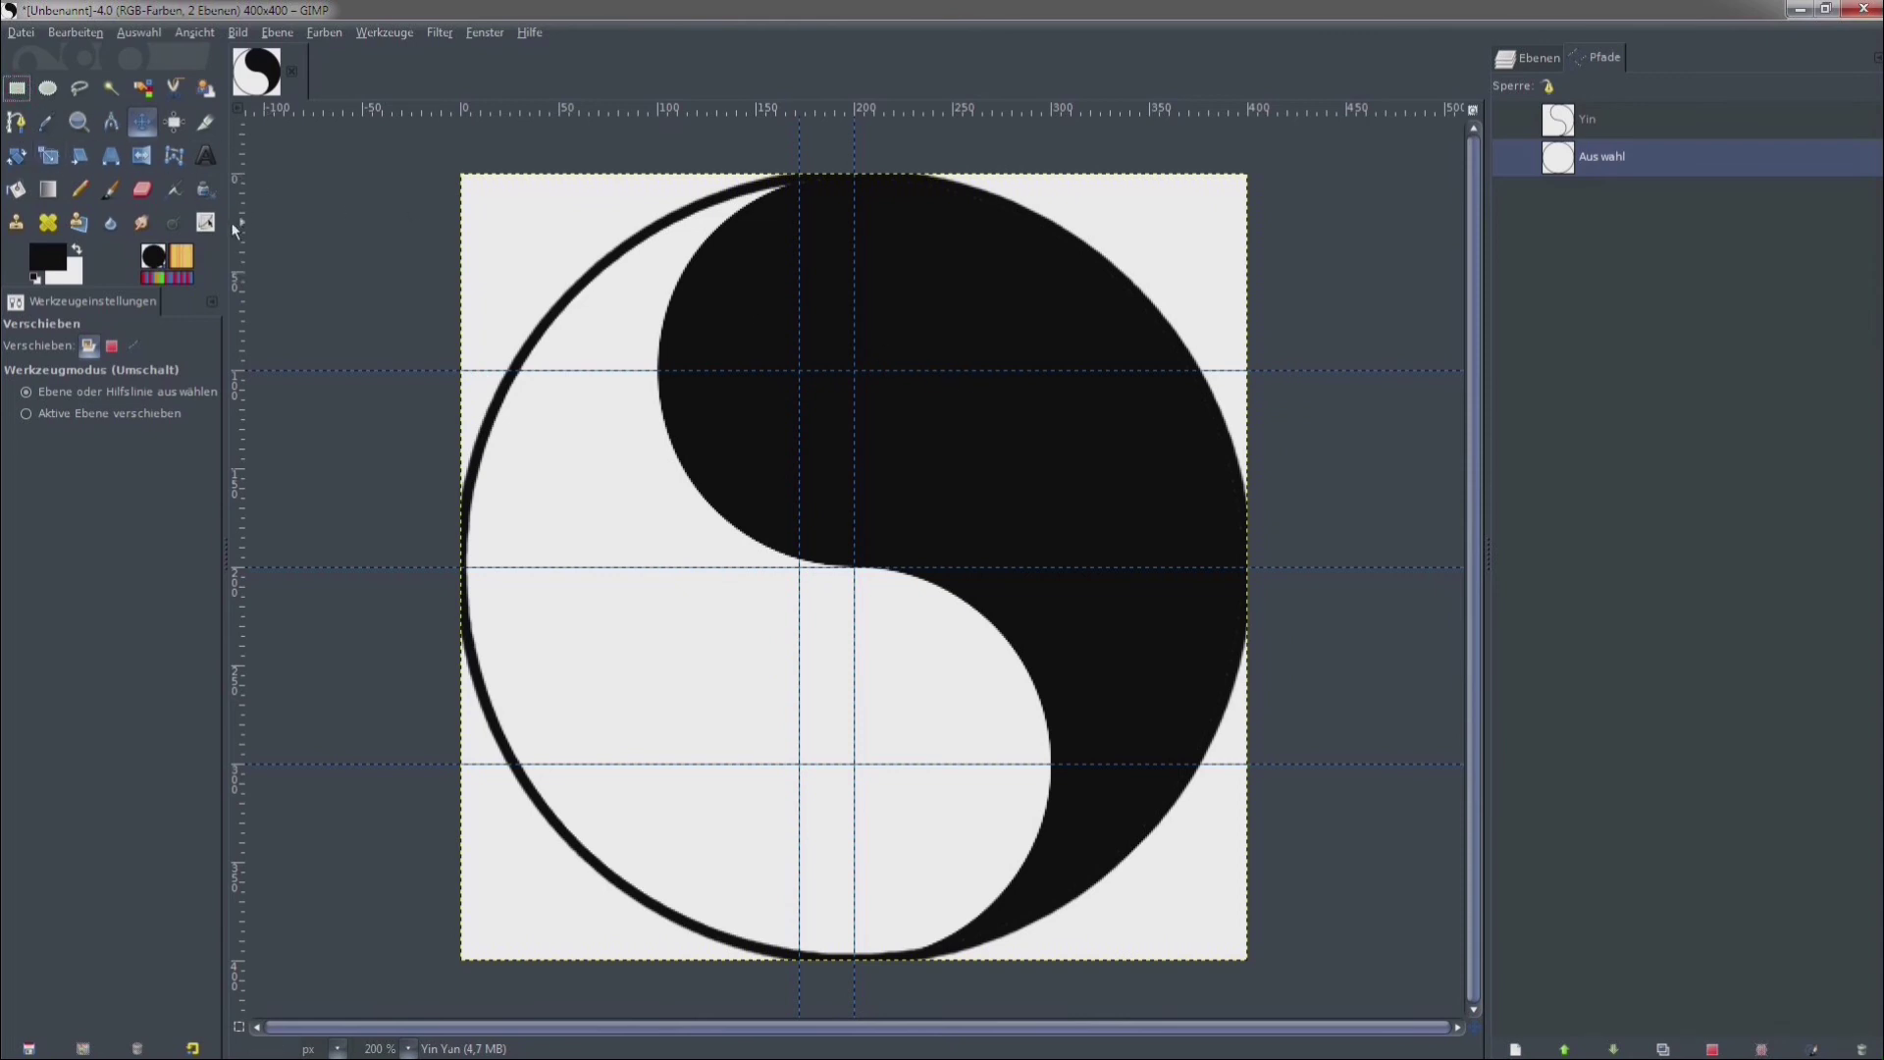
{"action": "left_click_drag", "start_coordinate": [239, 232], "coordinate": [912, 258]}
{"action": "left_click", "coordinate": [49, 91]}
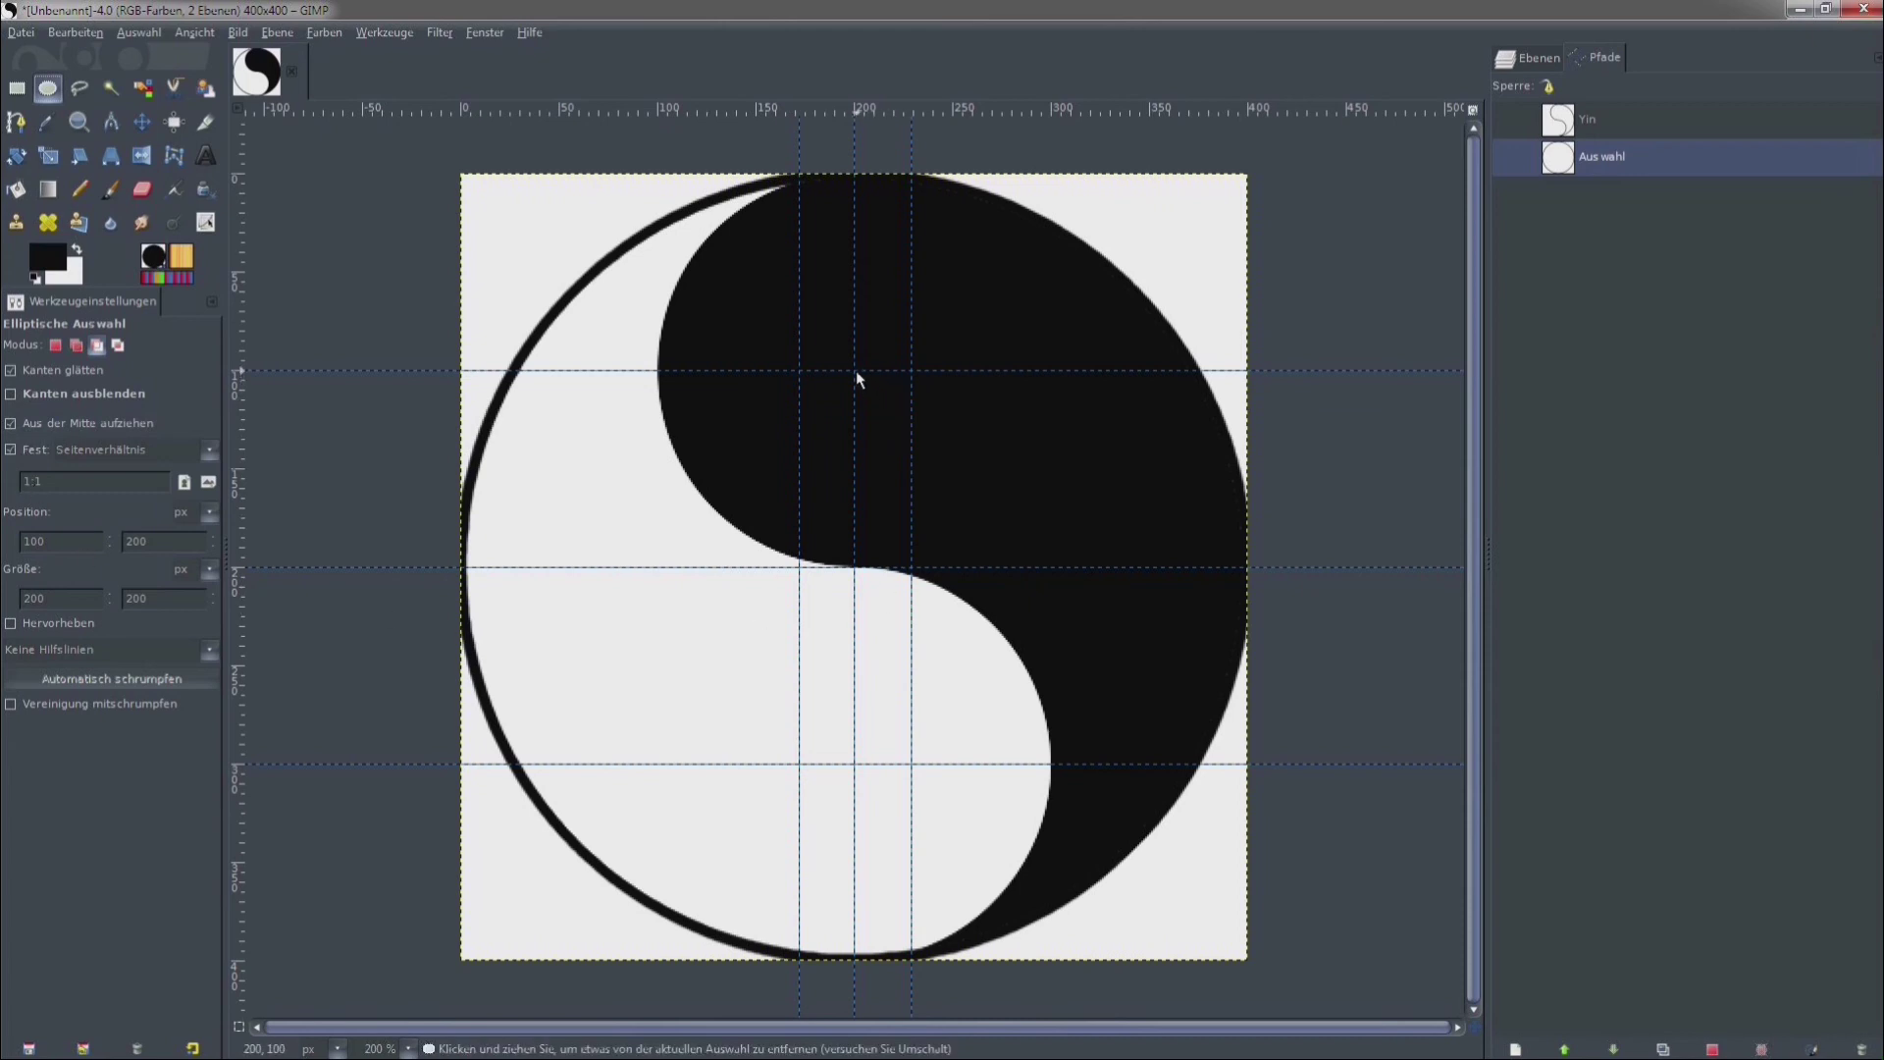
Select two small 58 px dot circles centred at 200,100 and 200,300.
{"action": "left_click", "coordinate": [80, 344]}
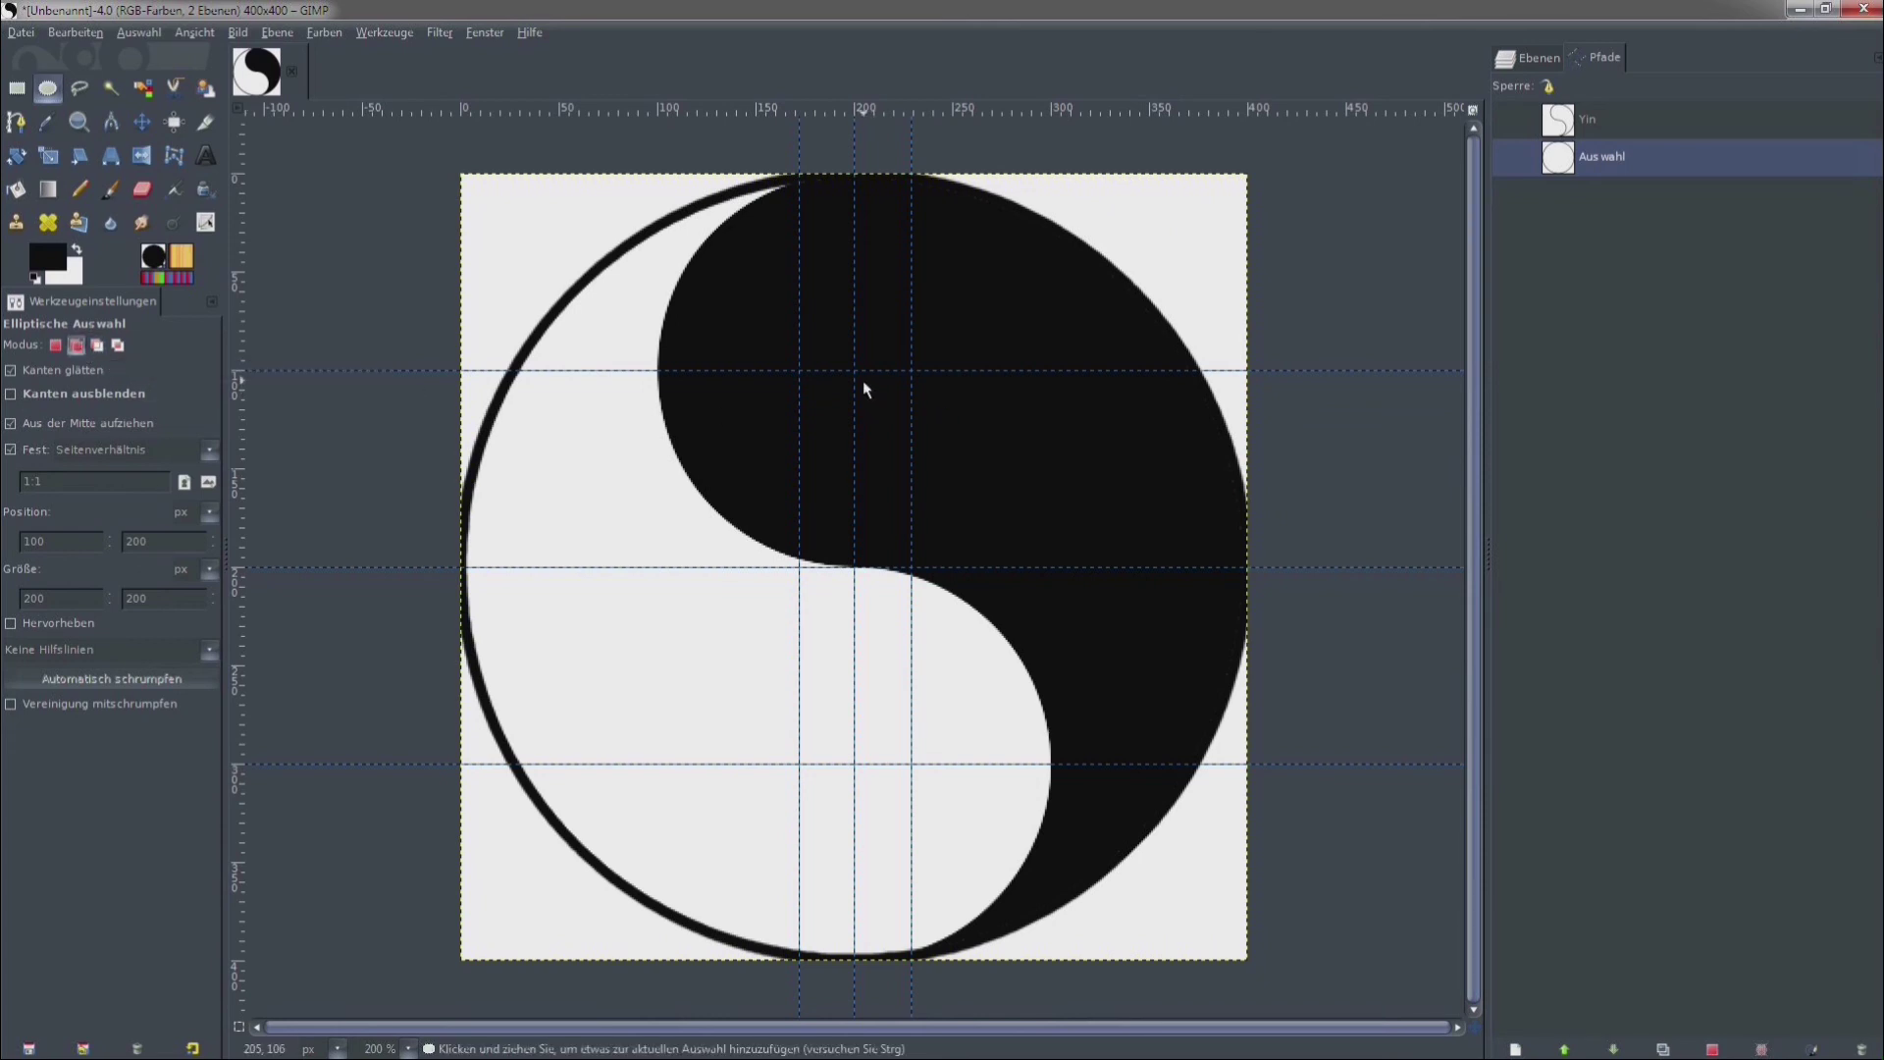
{"action": "left_click_drag", "start_coordinate": [855, 373], "coordinate": [915, 426]}
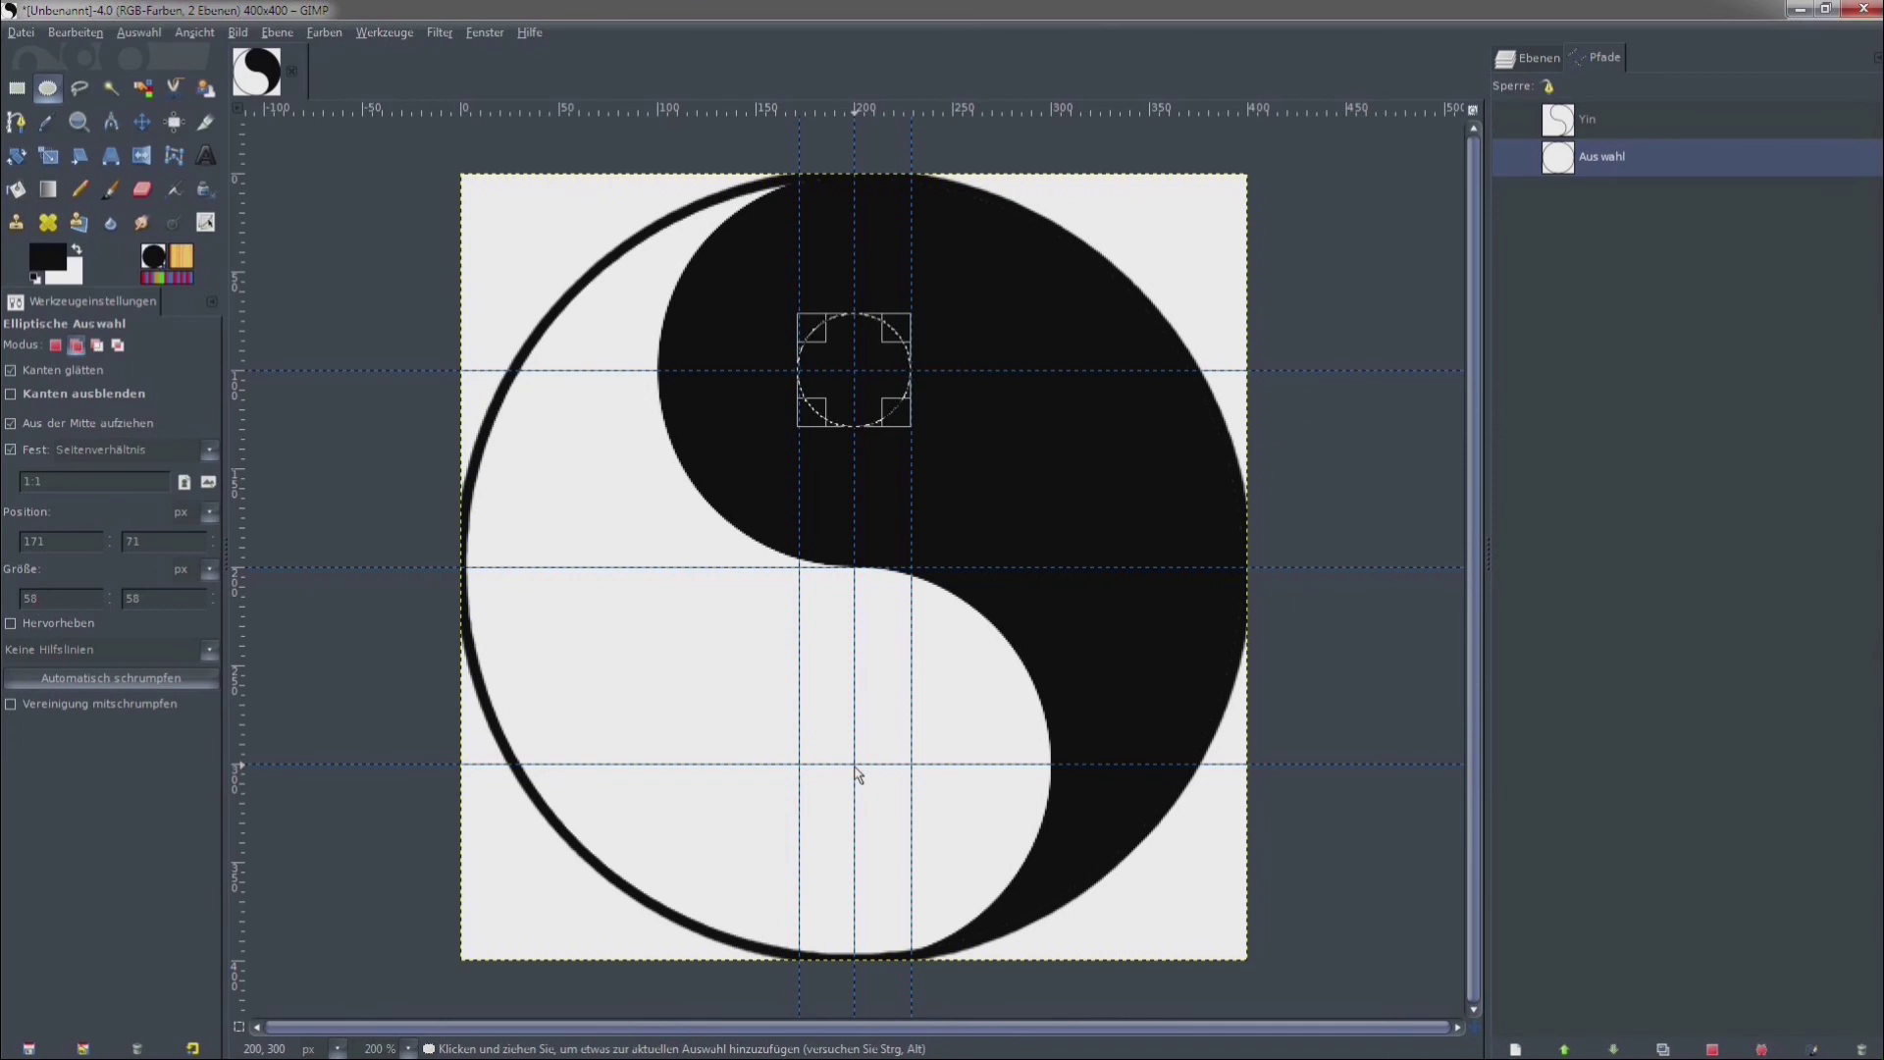
{"action": "left_click_drag", "start_coordinate": [852, 766], "coordinate": [914, 791]}
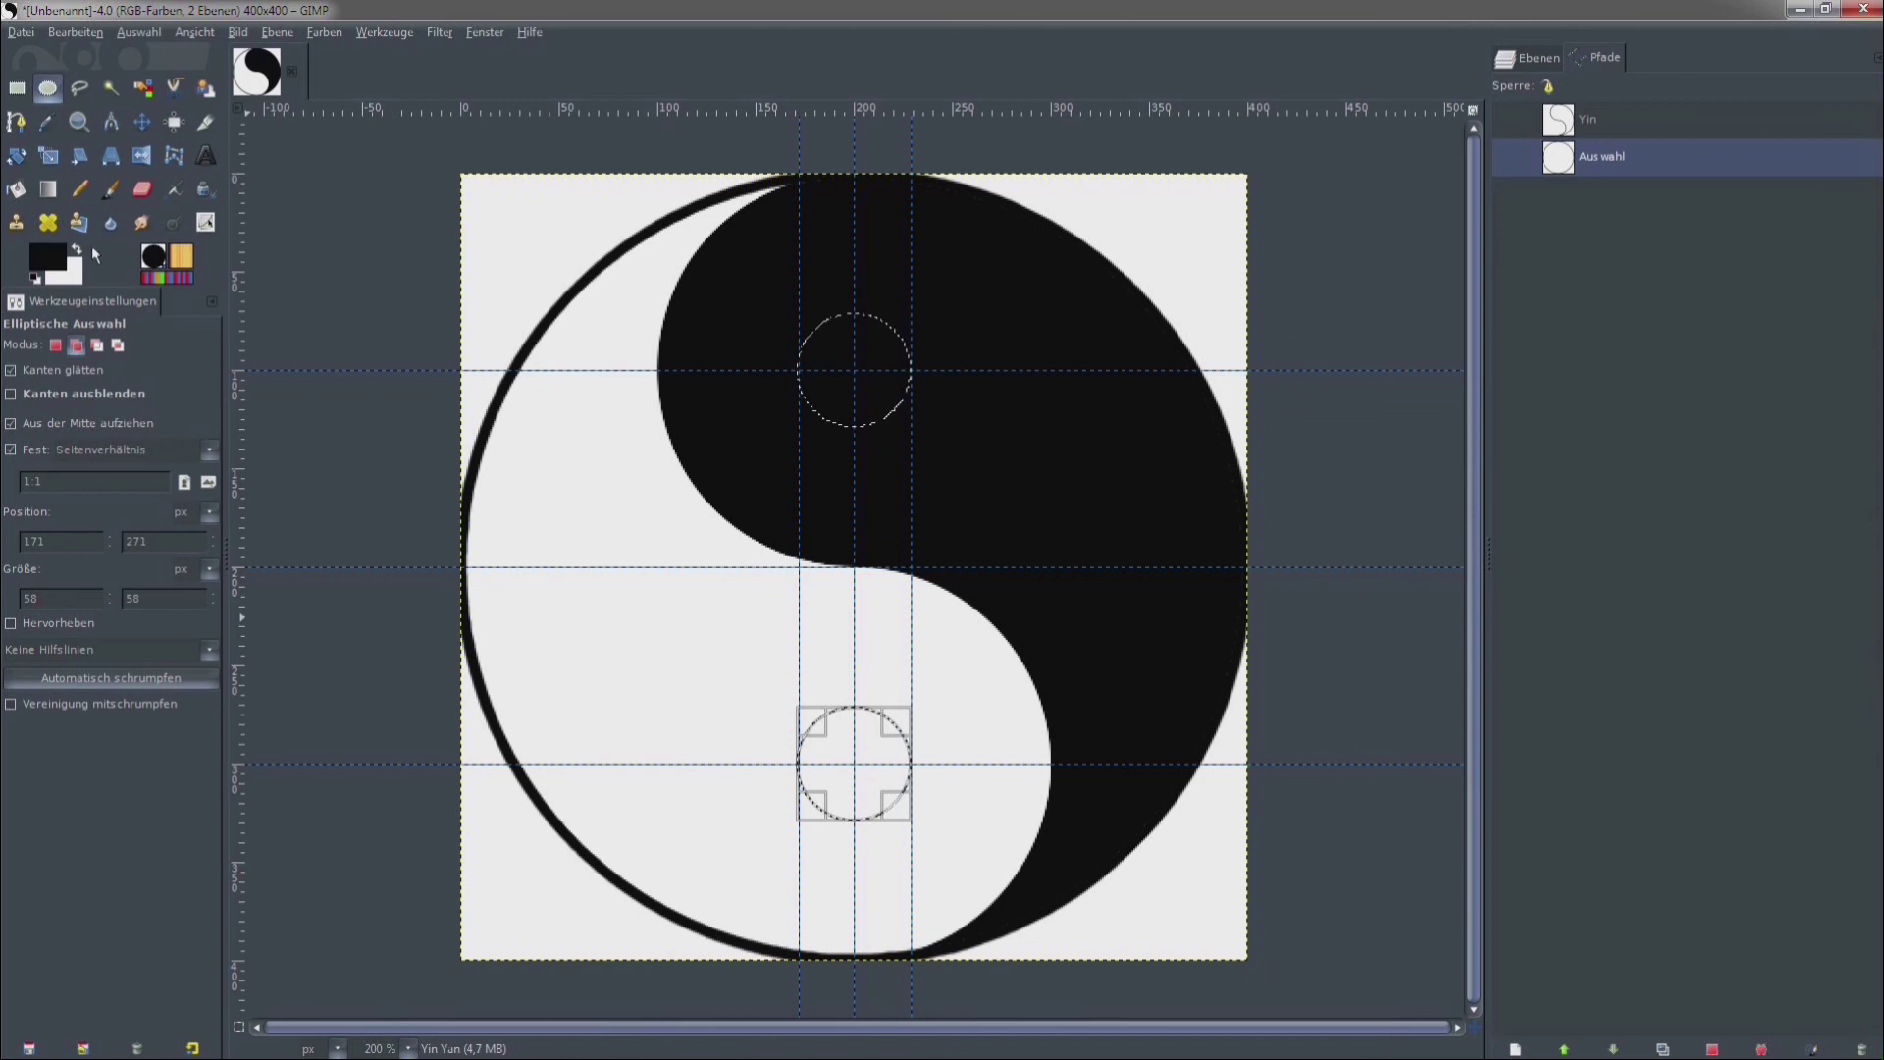
Bucket-fill the lower dot black and, after swapping colours, the upper dot white.
{"action": "left_click", "coordinate": [17, 192]}
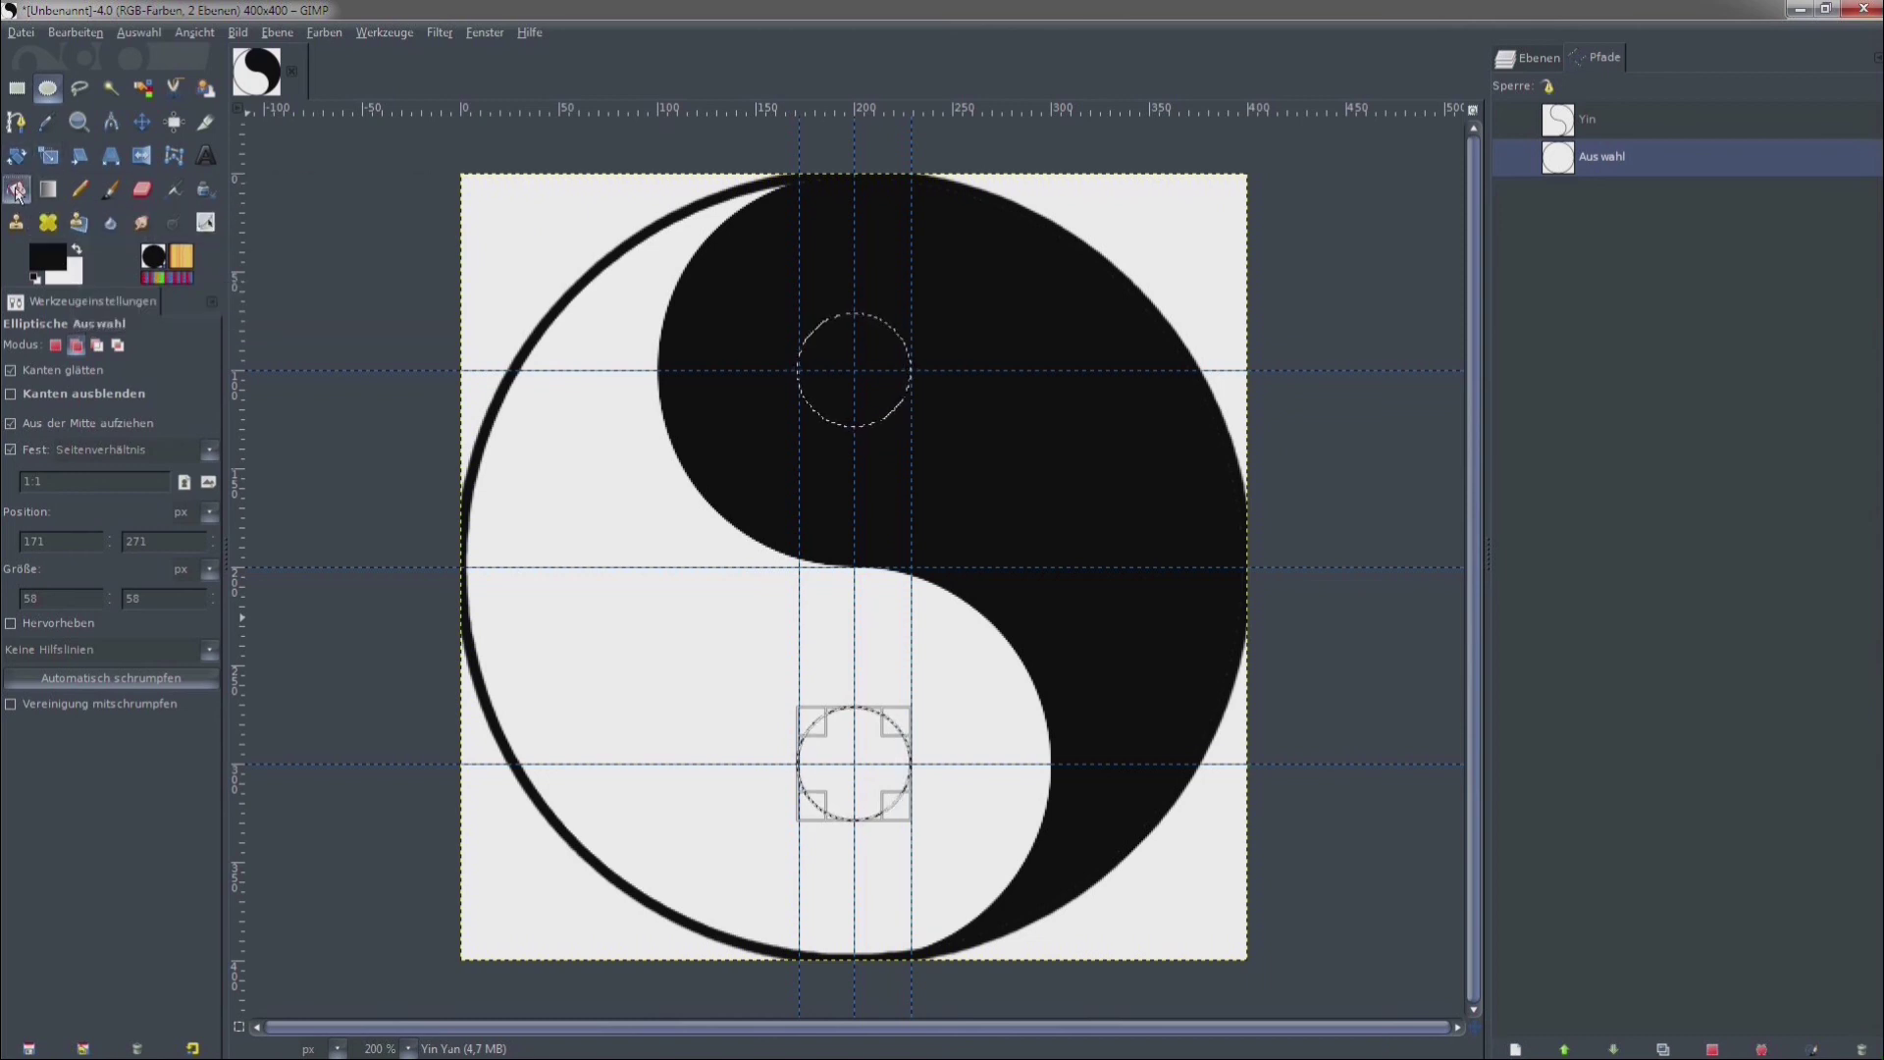
{"action": "left_click", "coordinate": [841, 758]}
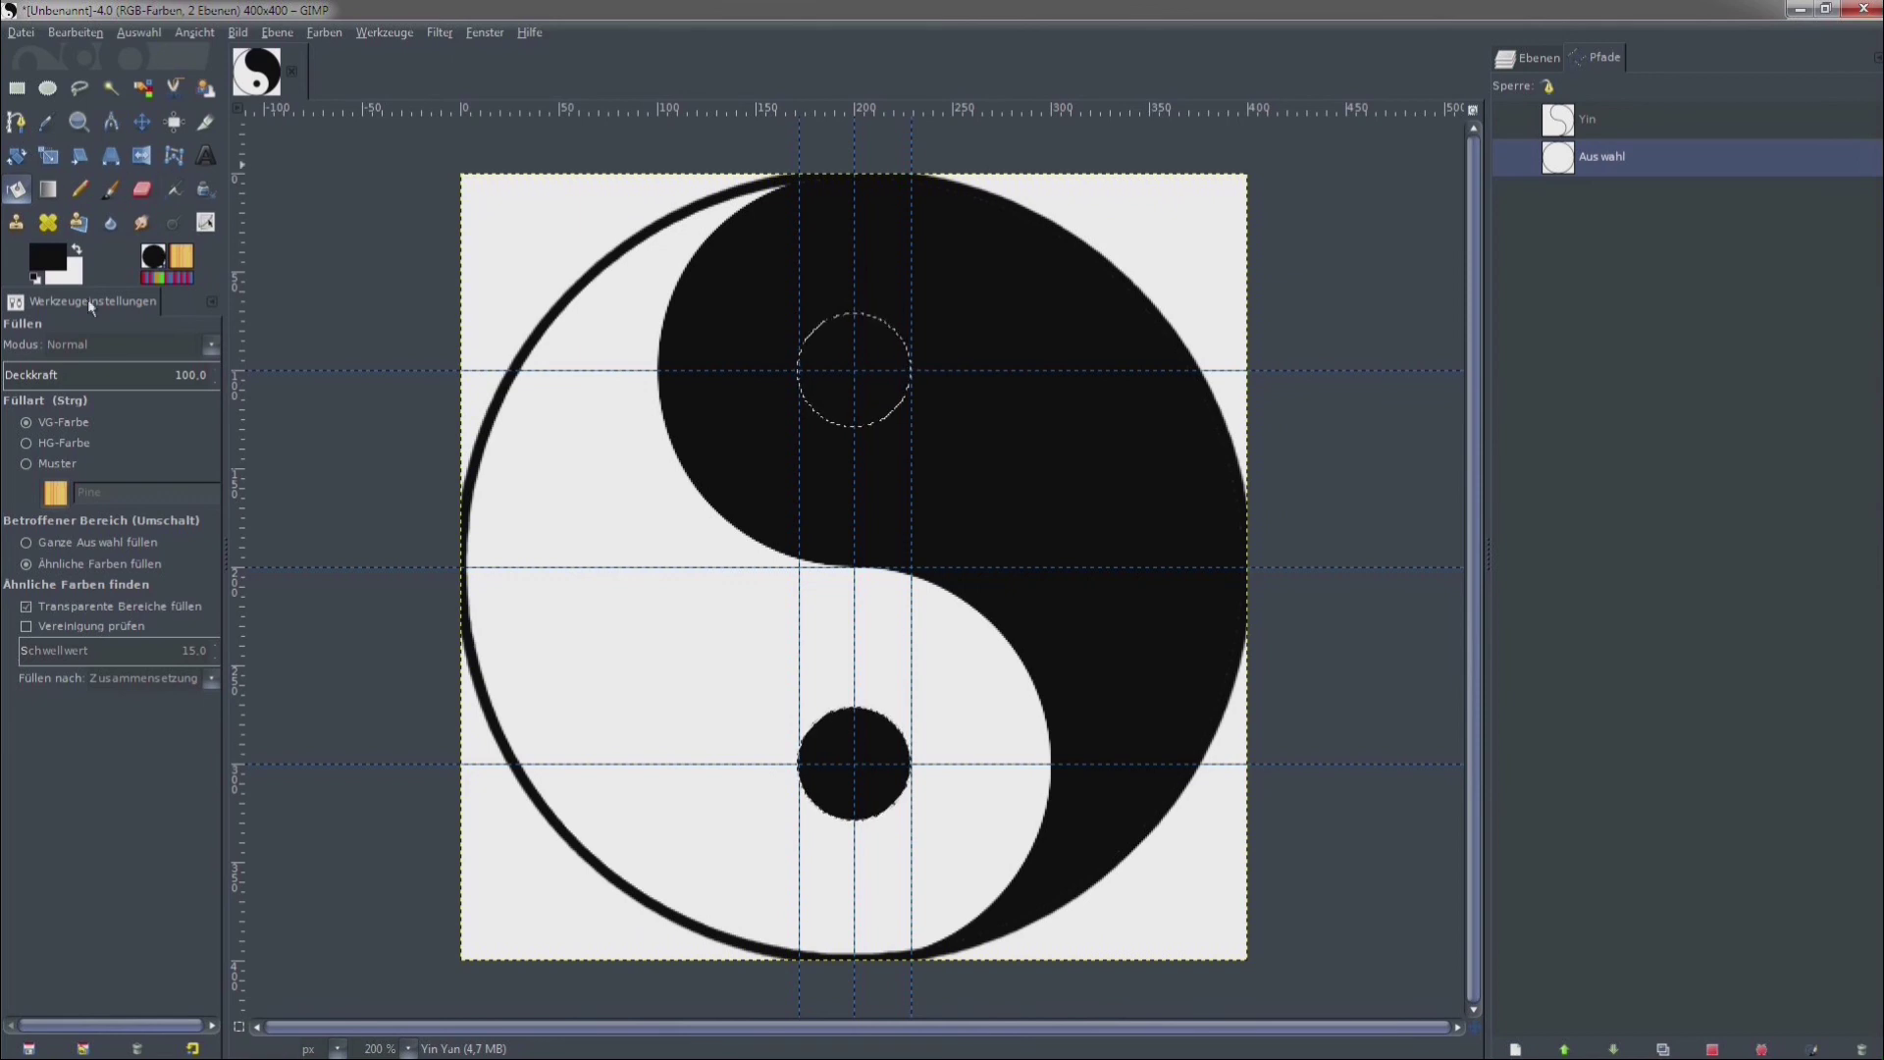
{"action": "left_click", "coordinate": [78, 250]}
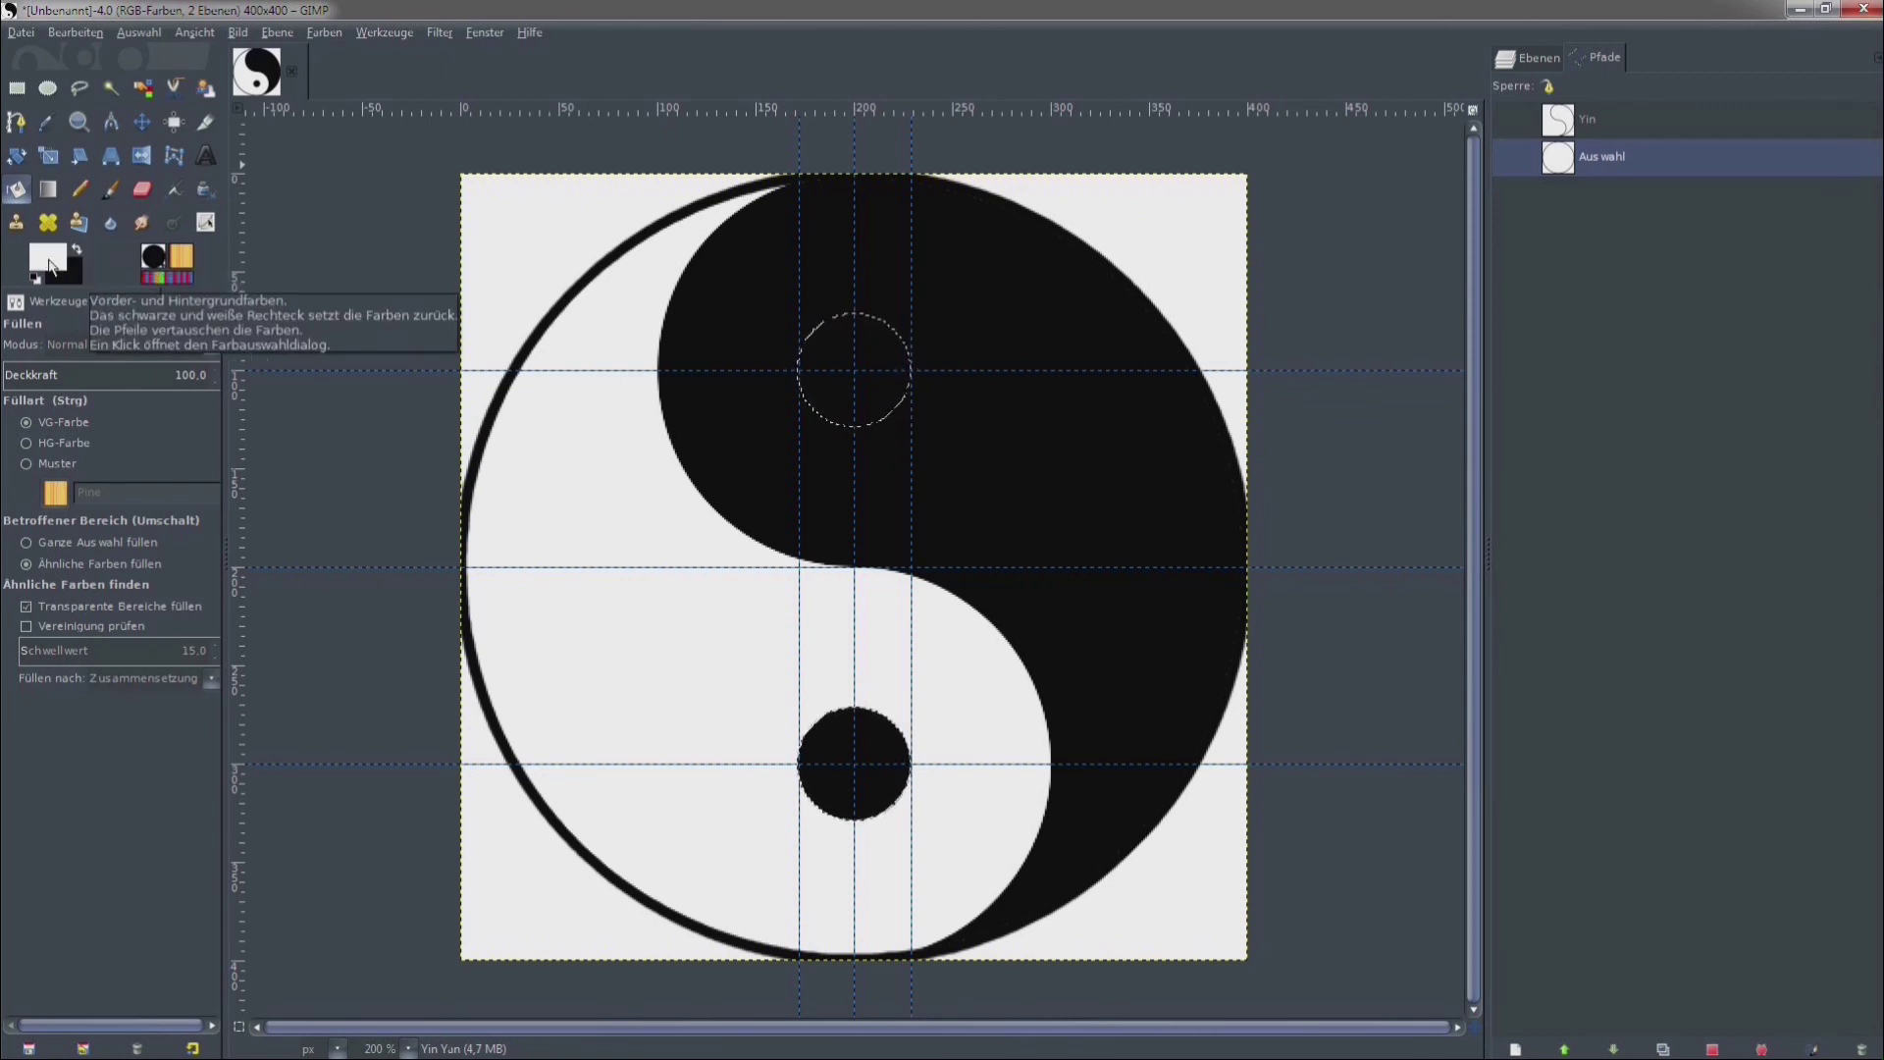
{"action": "left_click", "coordinate": [828, 351]}
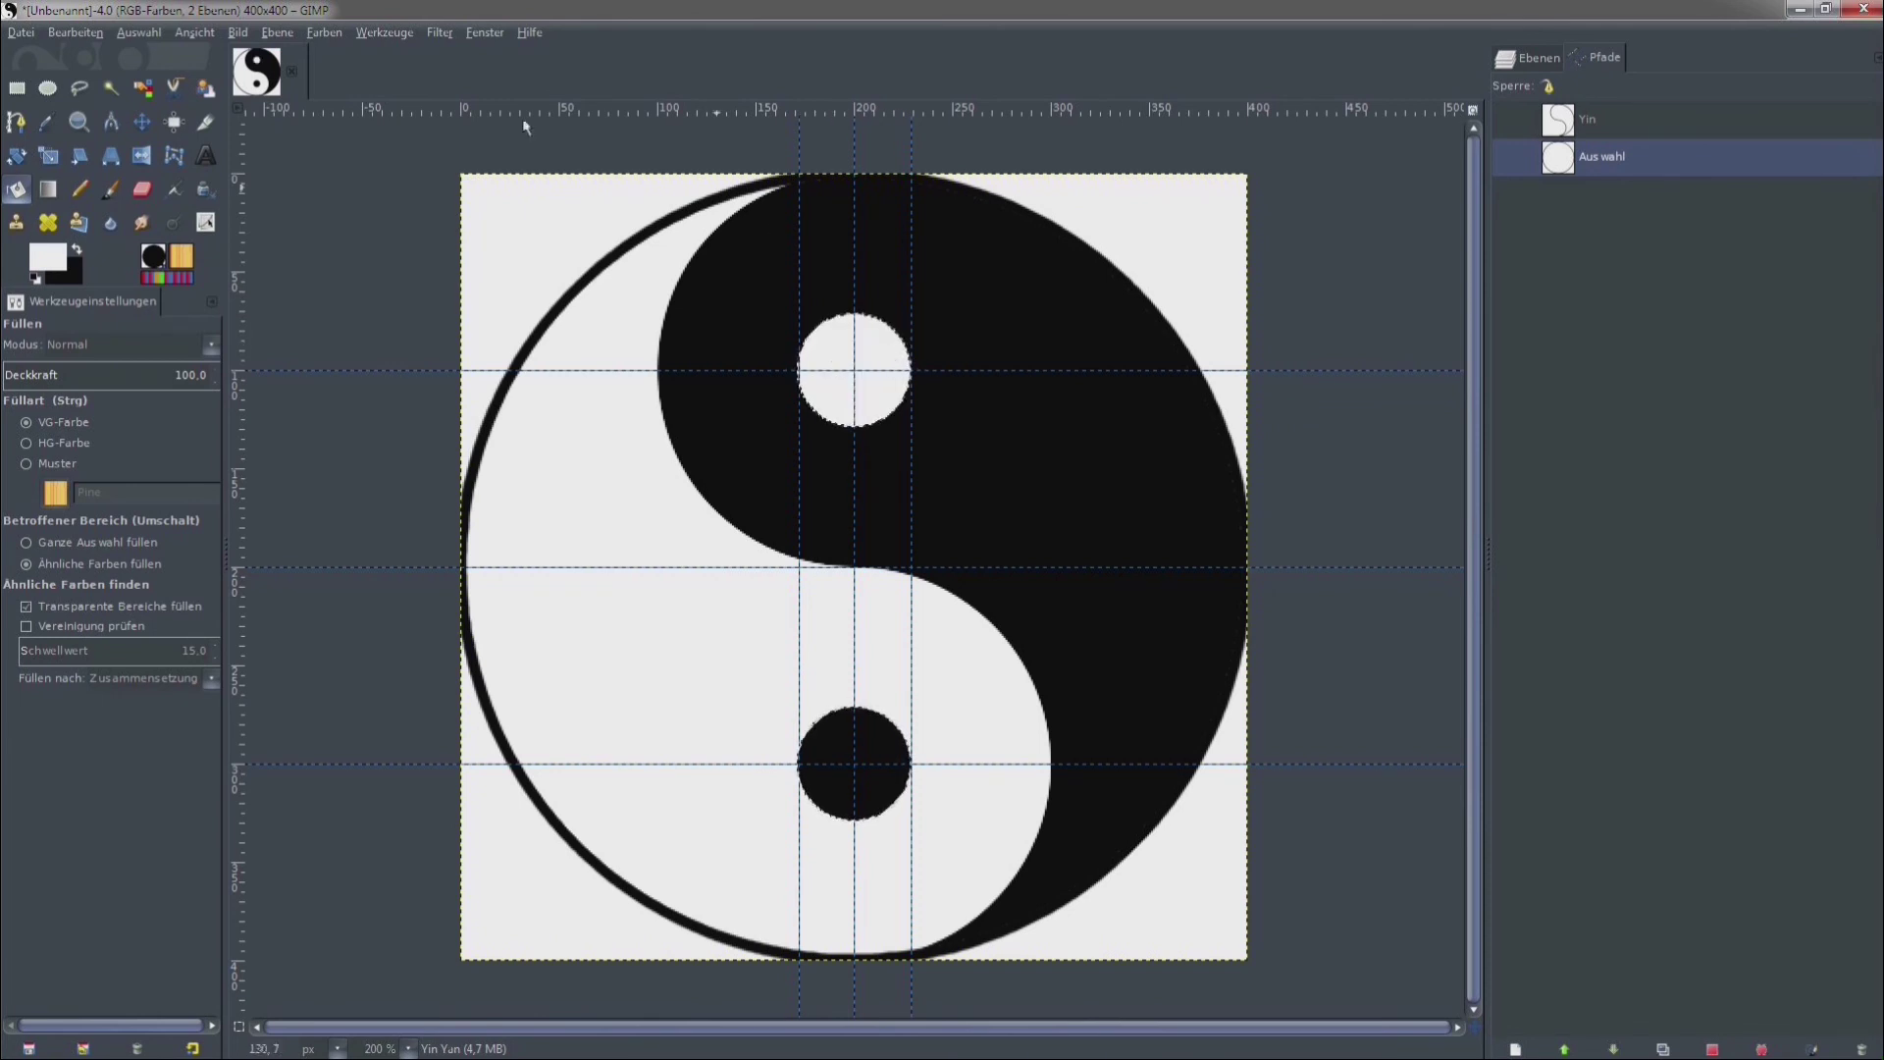
{"action": "left_click", "coordinate": [138, 31]}
Drag all three horizontal and three vertical guides off the canvas with the Move tool.
{"action": "left_click", "coordinate": [141, 124]}
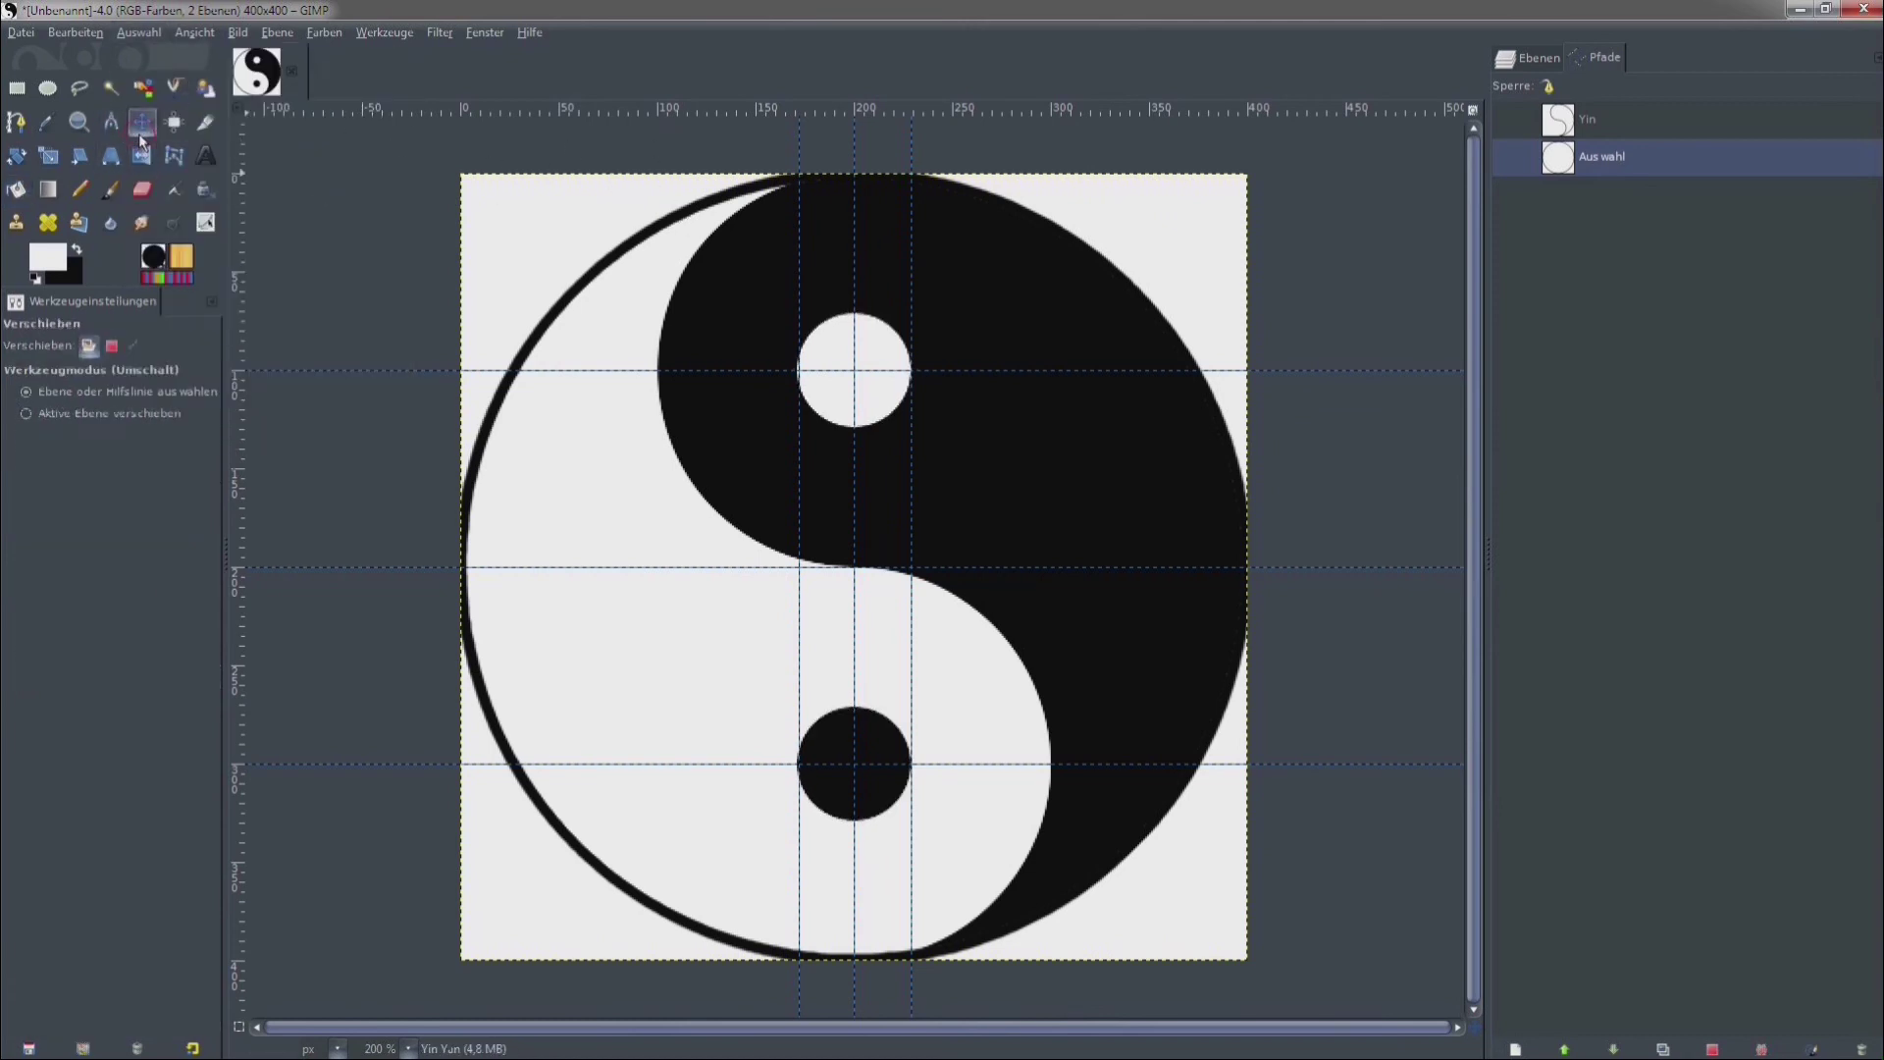
{"action": "left_click_drag", "start_coordinate": [653, 371], "coordinate": [656, 57]}
{"action": "left_click_drag", "start_coordinate": [670, 569], "coordinate": [671, 106]}
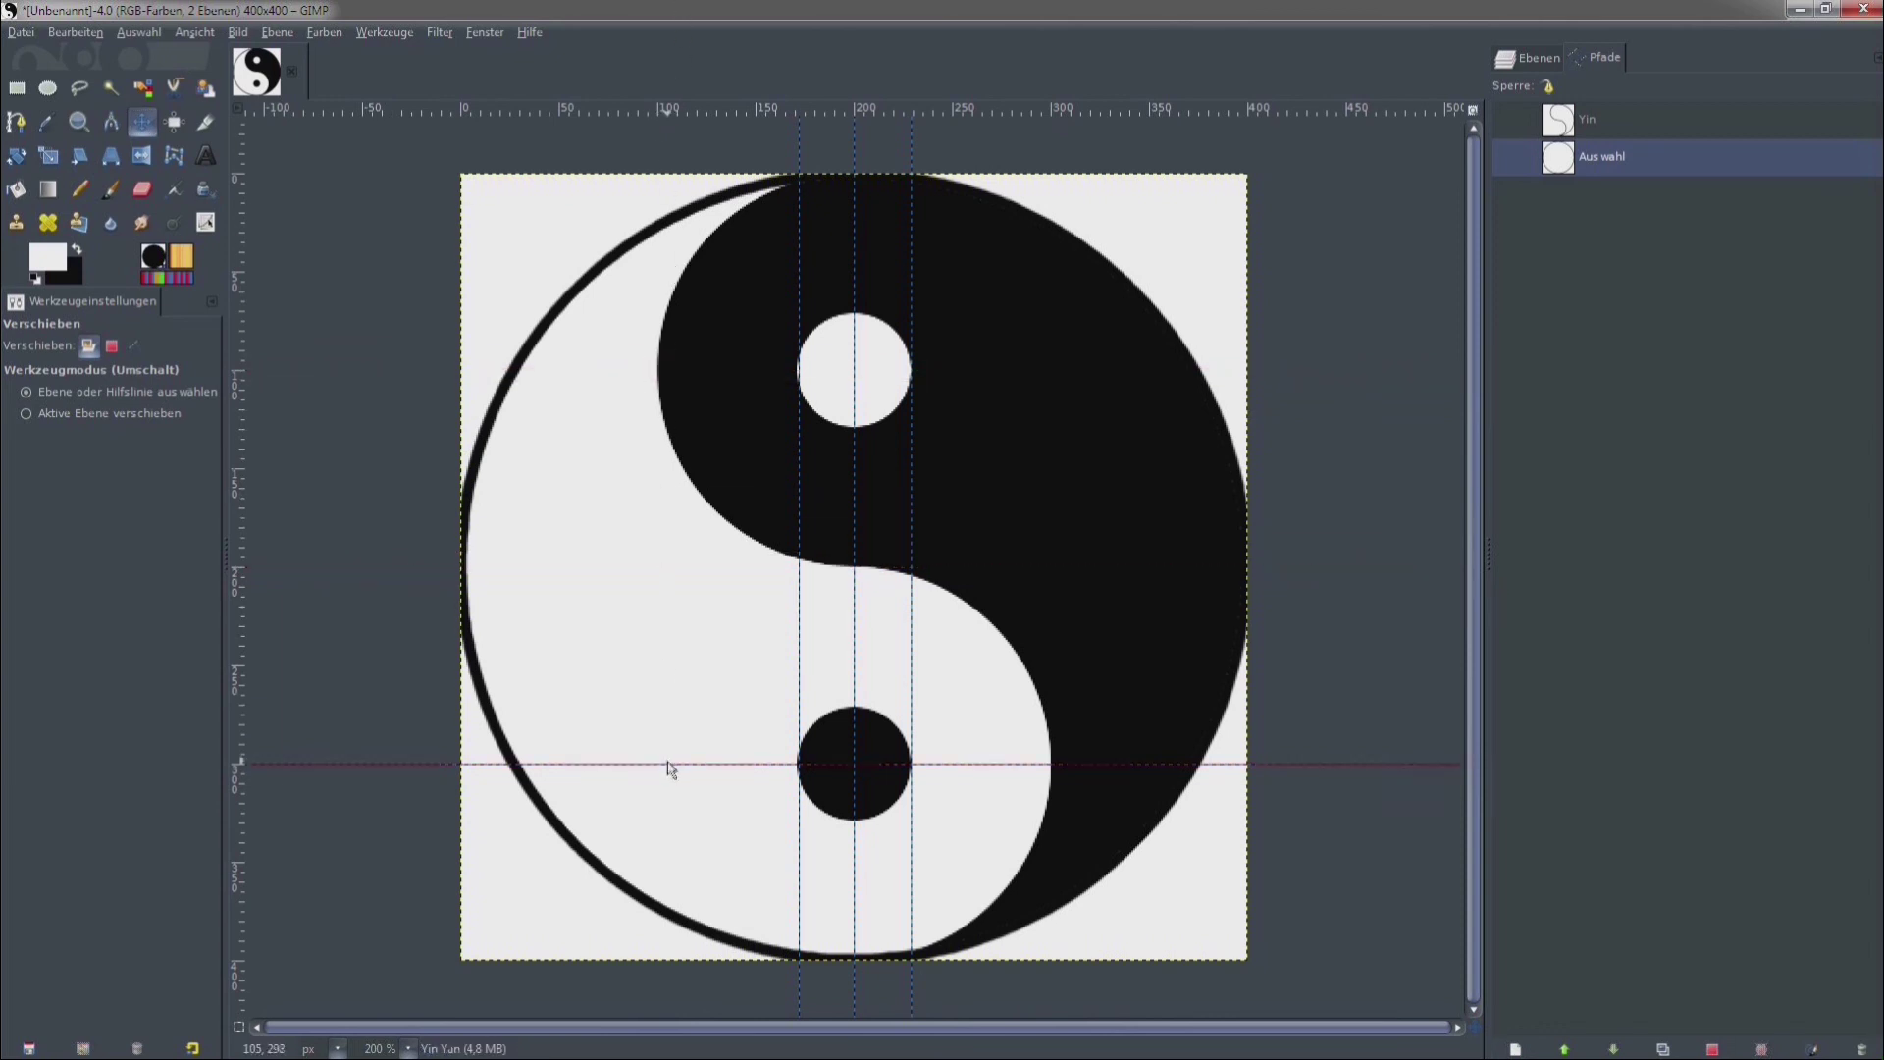
{"action": "left_click_drag", "start_coordinate": [669, 765], "coordinate": [662, 1050]}
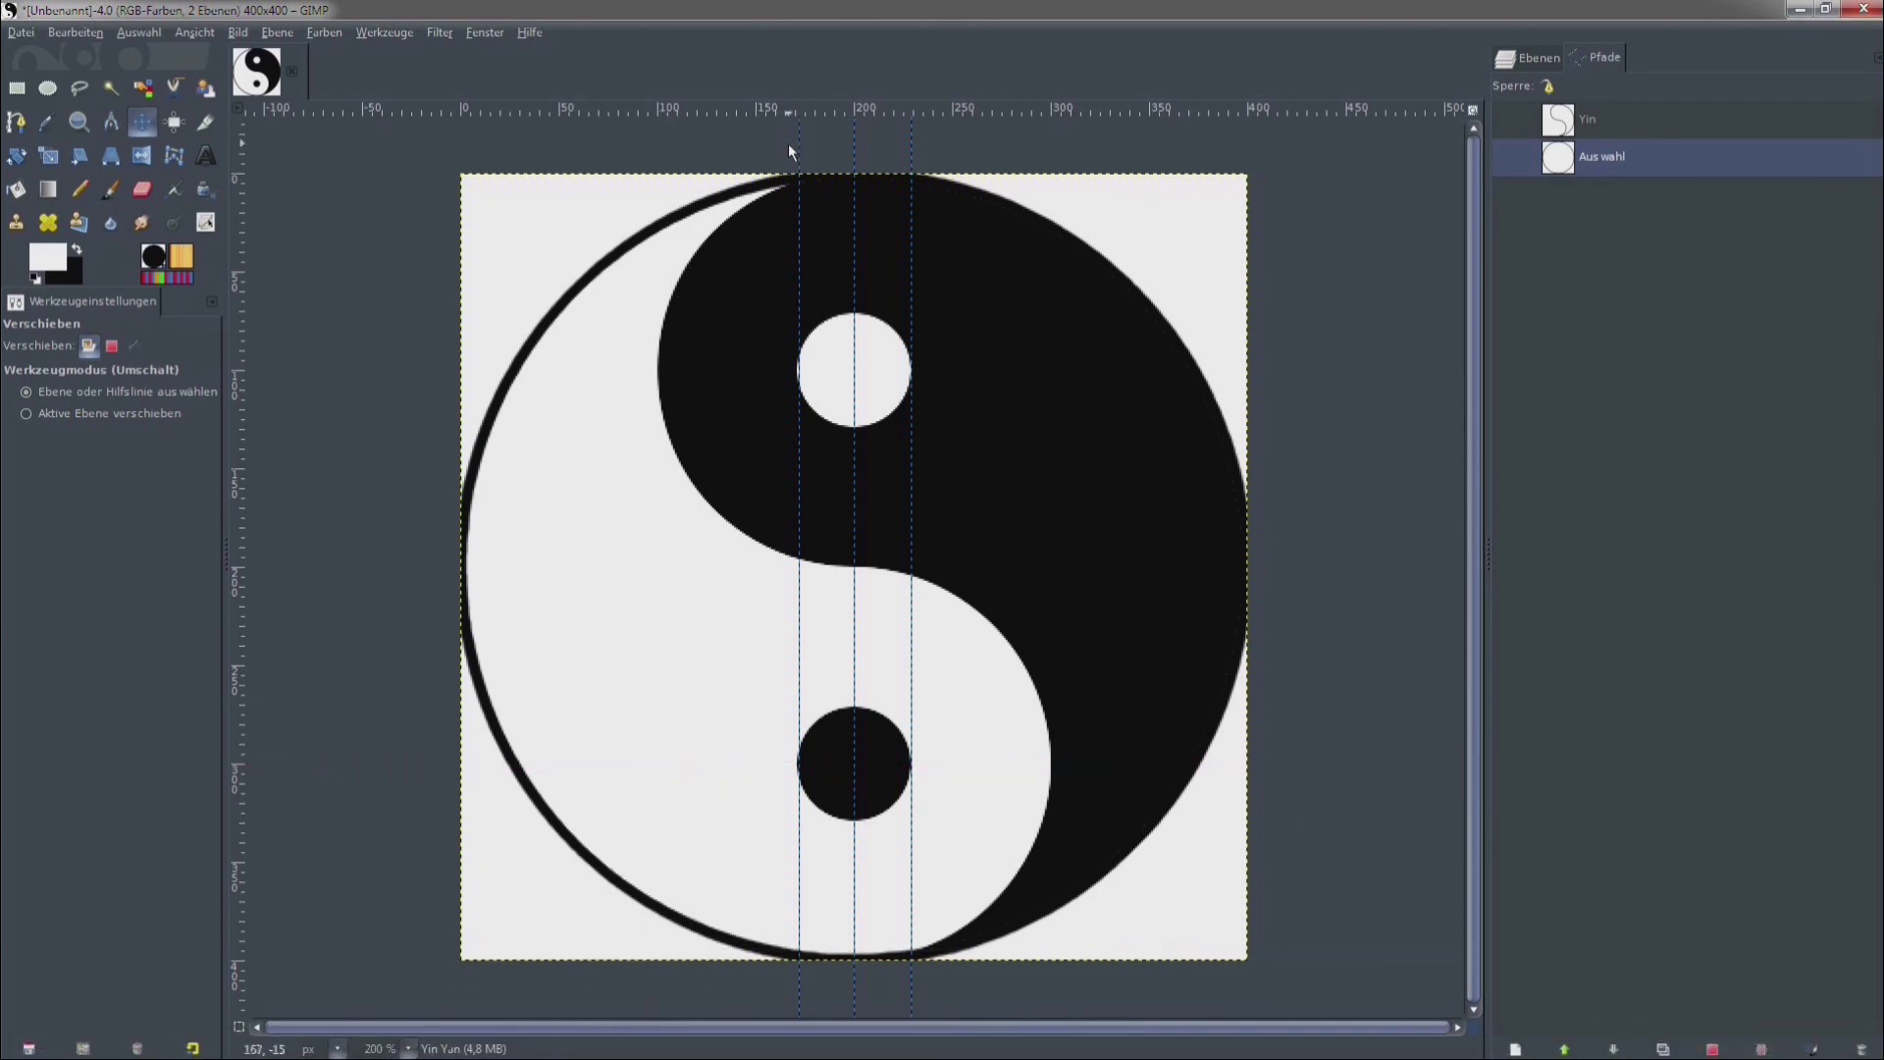
{"action": "left_click_drag", "start_coordinate": [796, 157], "coordinate": [241, 427]}
{"action": "left_click_drag", "start_coordinate": [910, 285], "coordinate": [907, 110]}
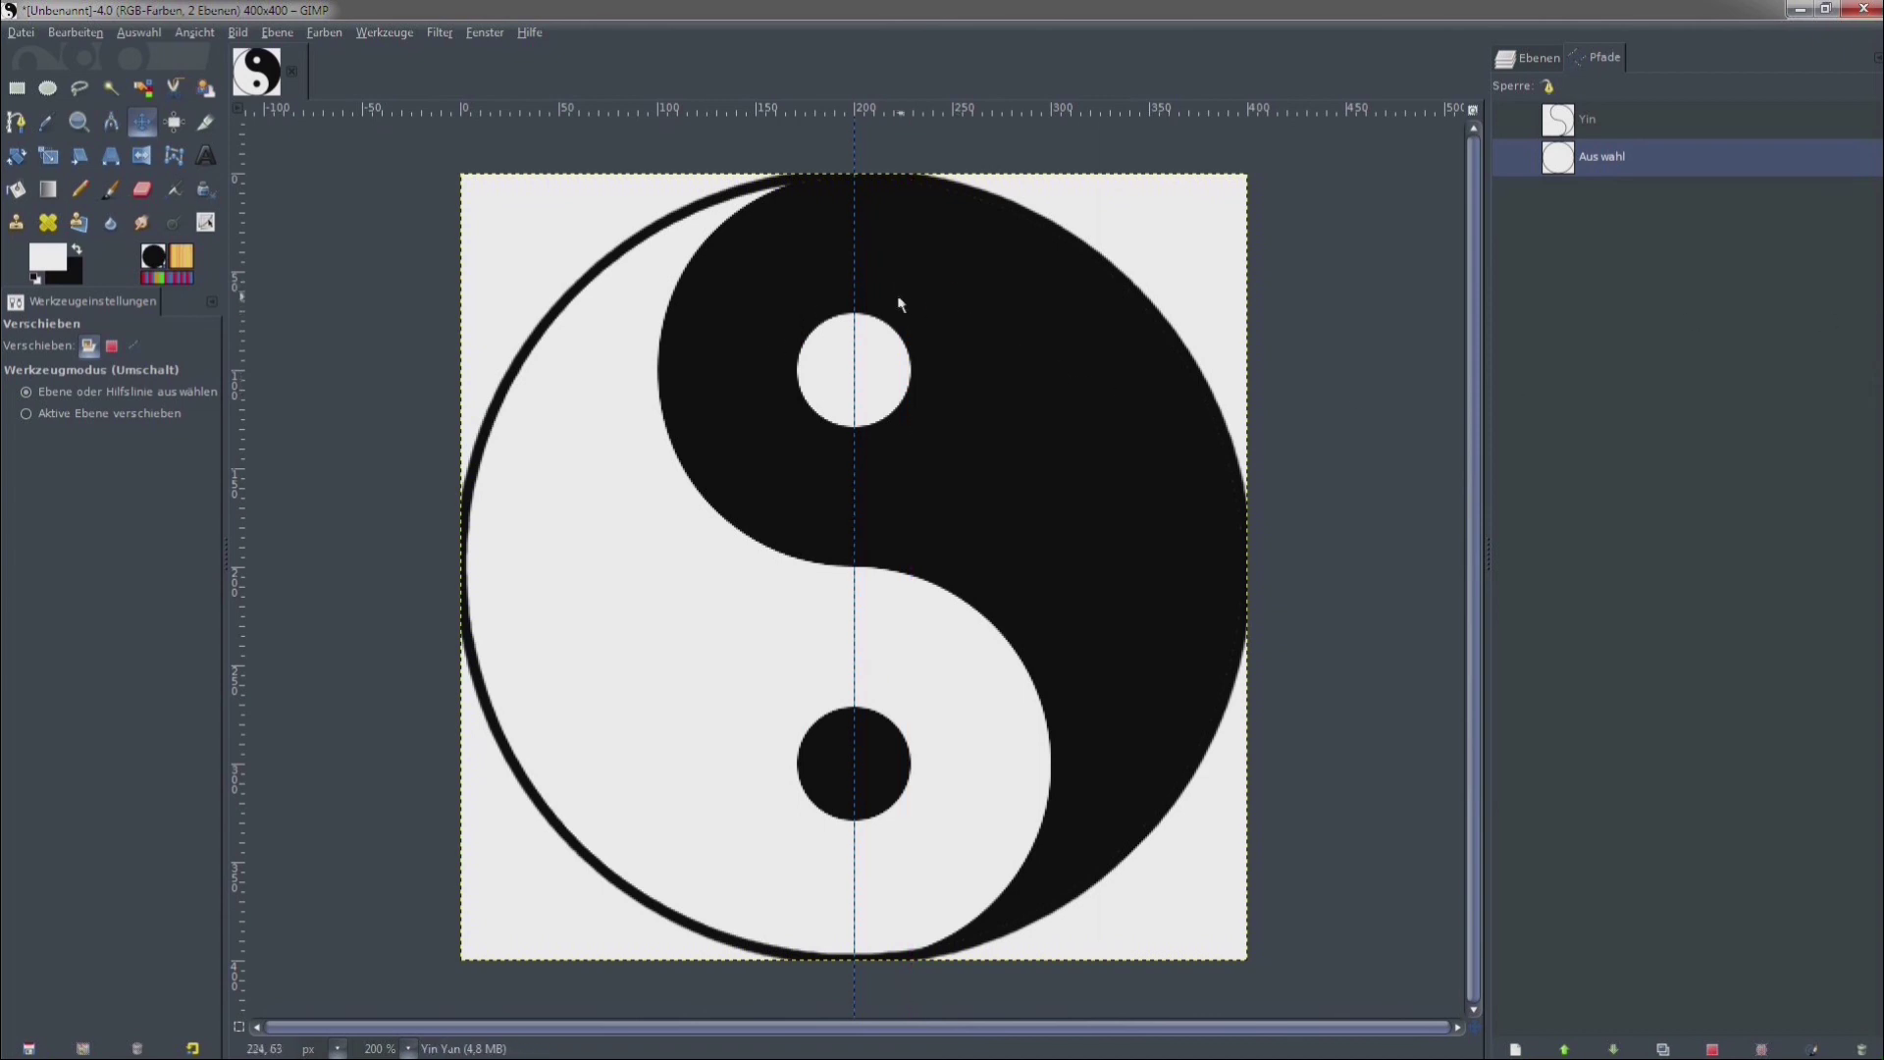
{"action": "left_click_drag", "start_coordinate": [853, 285], "coordinate": [854, 110]}
Hide the white Hintergrund background layer in the Layers list.
{"action": "left_click", "coordinate": [1530, 59]}
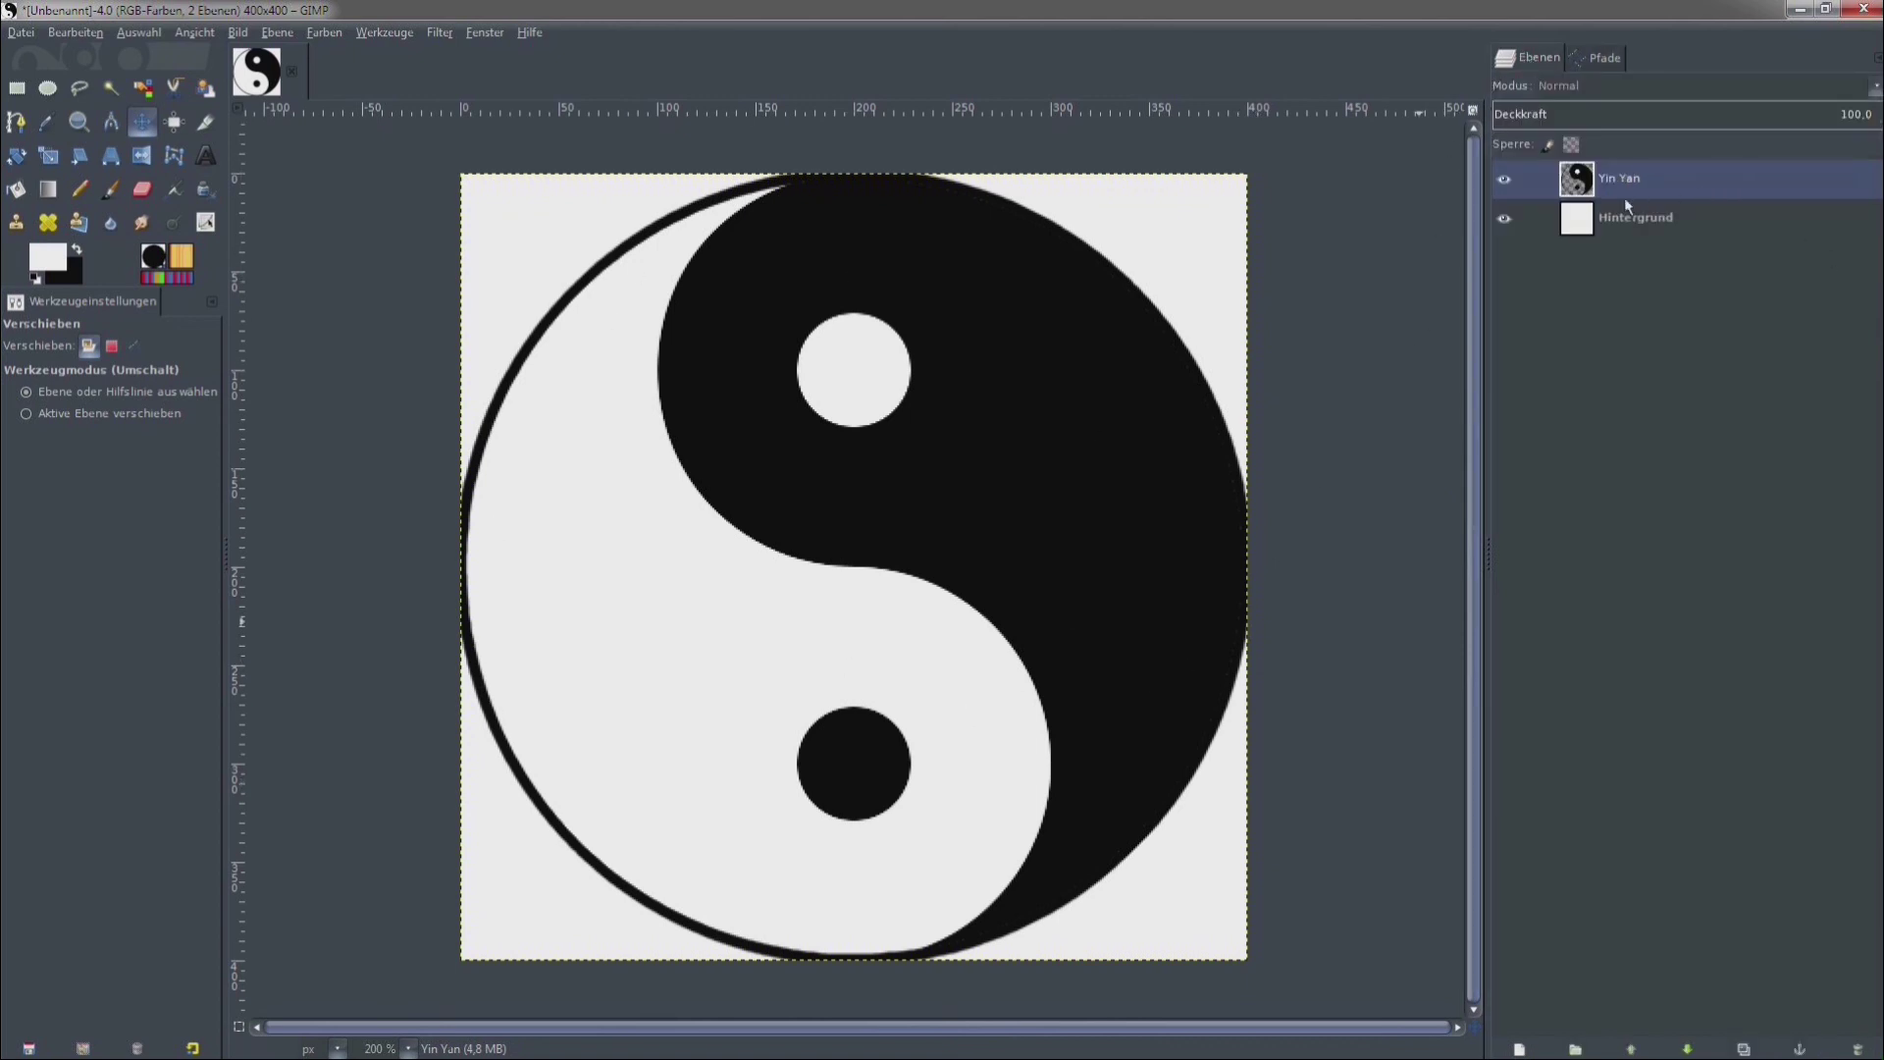
{"action": "left_click", "coordinate": [1503, 220]}
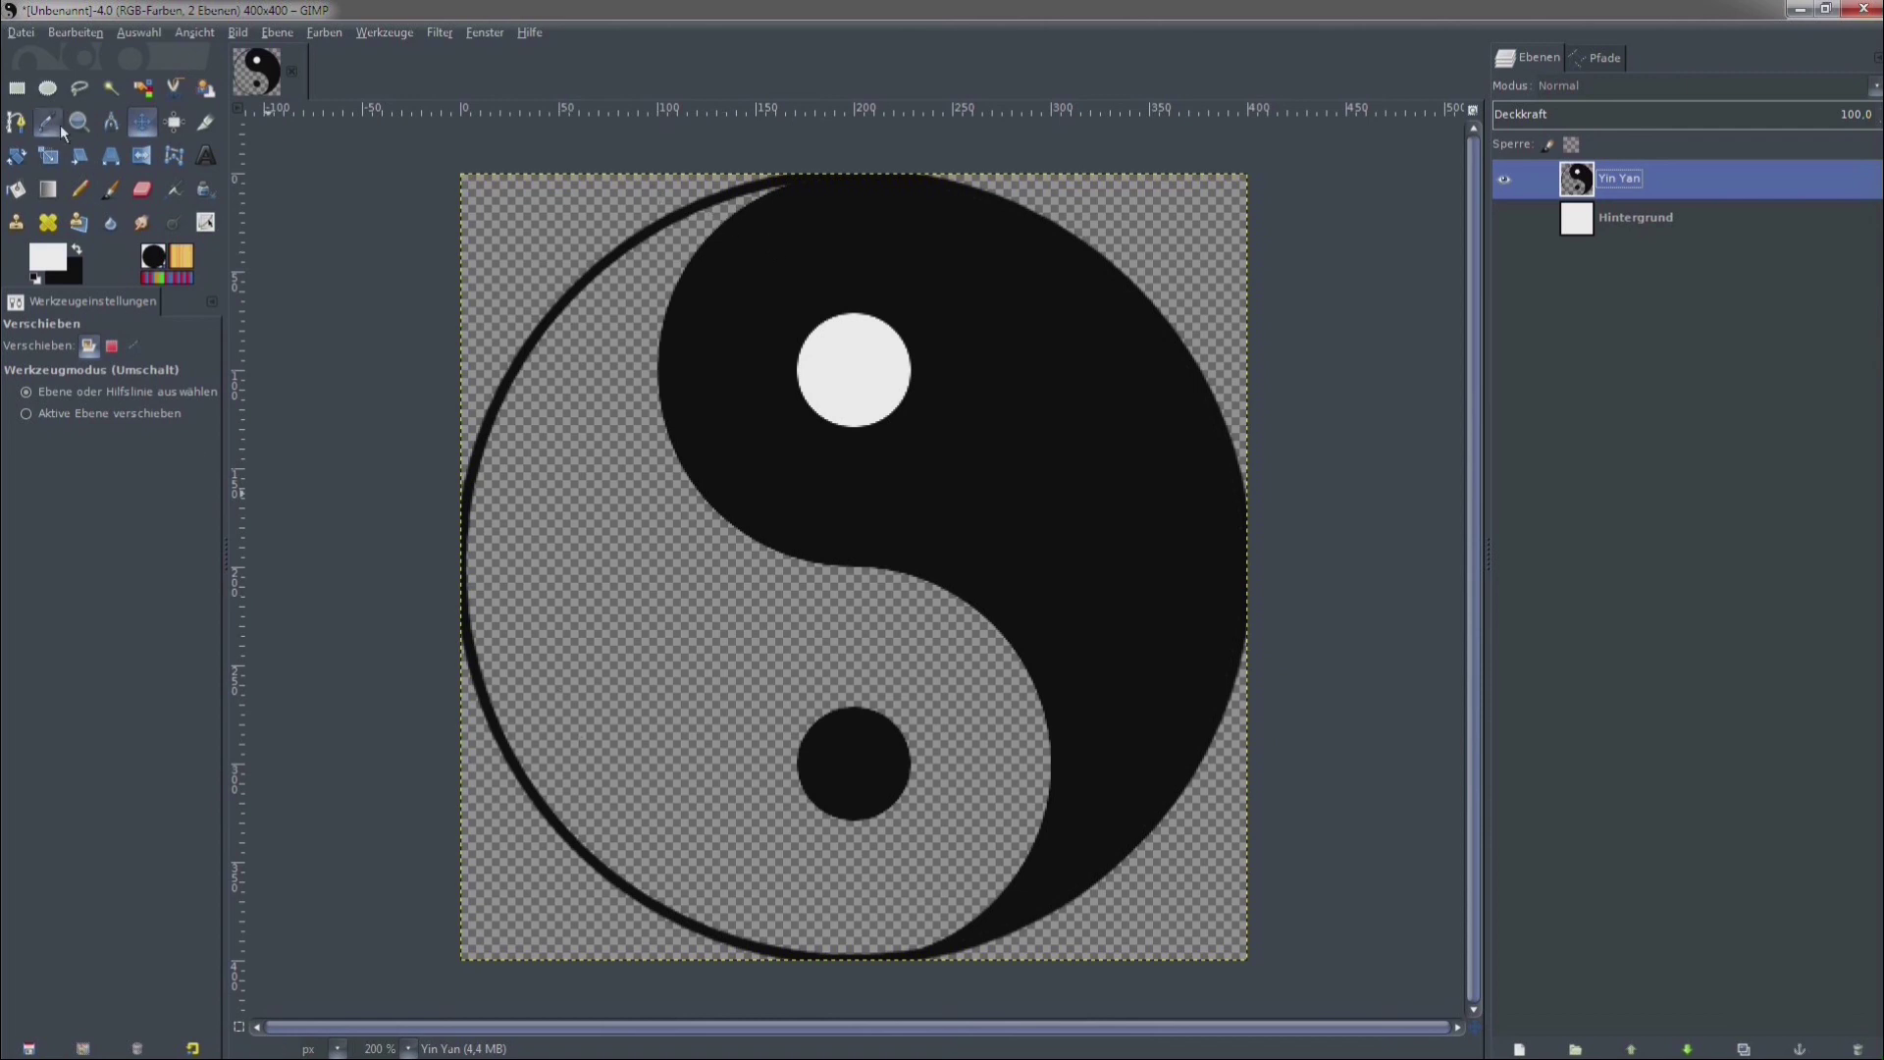
Fuzzy-select the white upper dot, delete it to transparency, and clear the selection.
{"action": "left_click", "coordinate": [111, 90]}
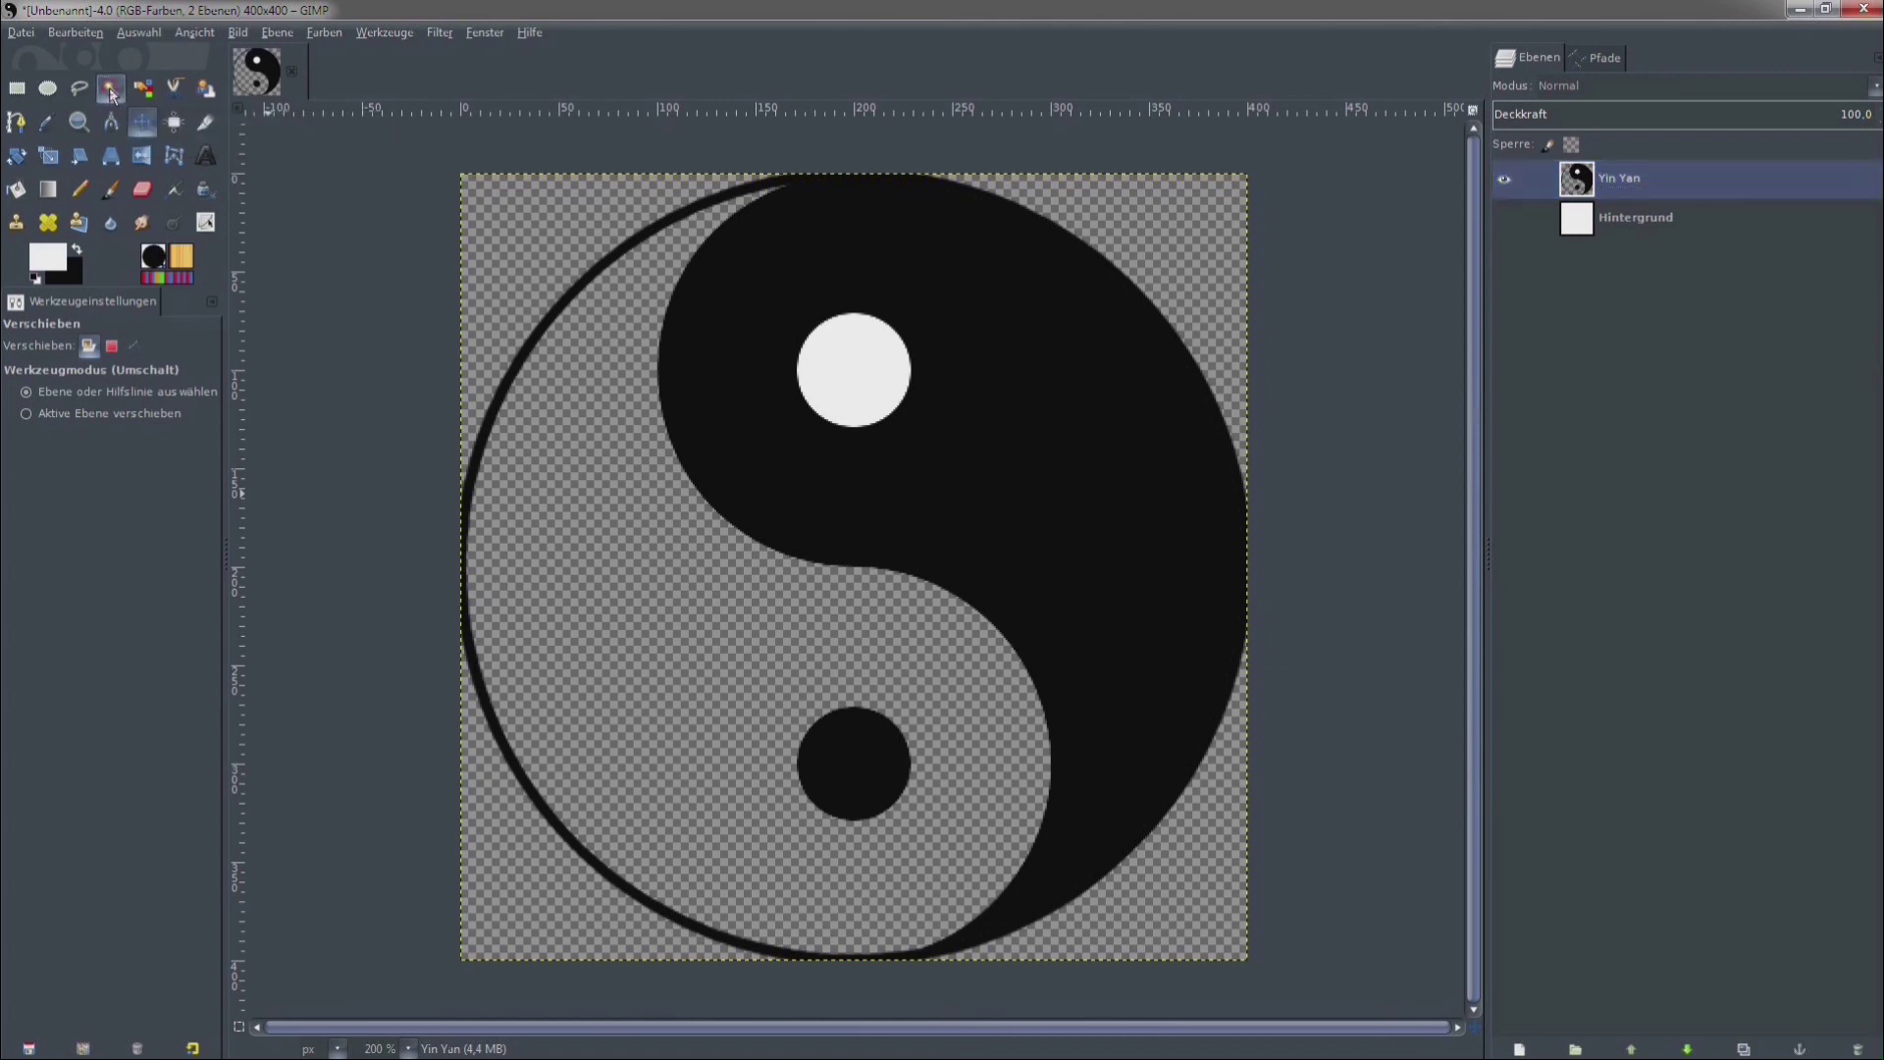
{"action": "left_click", "coordinate": [856, 381]}
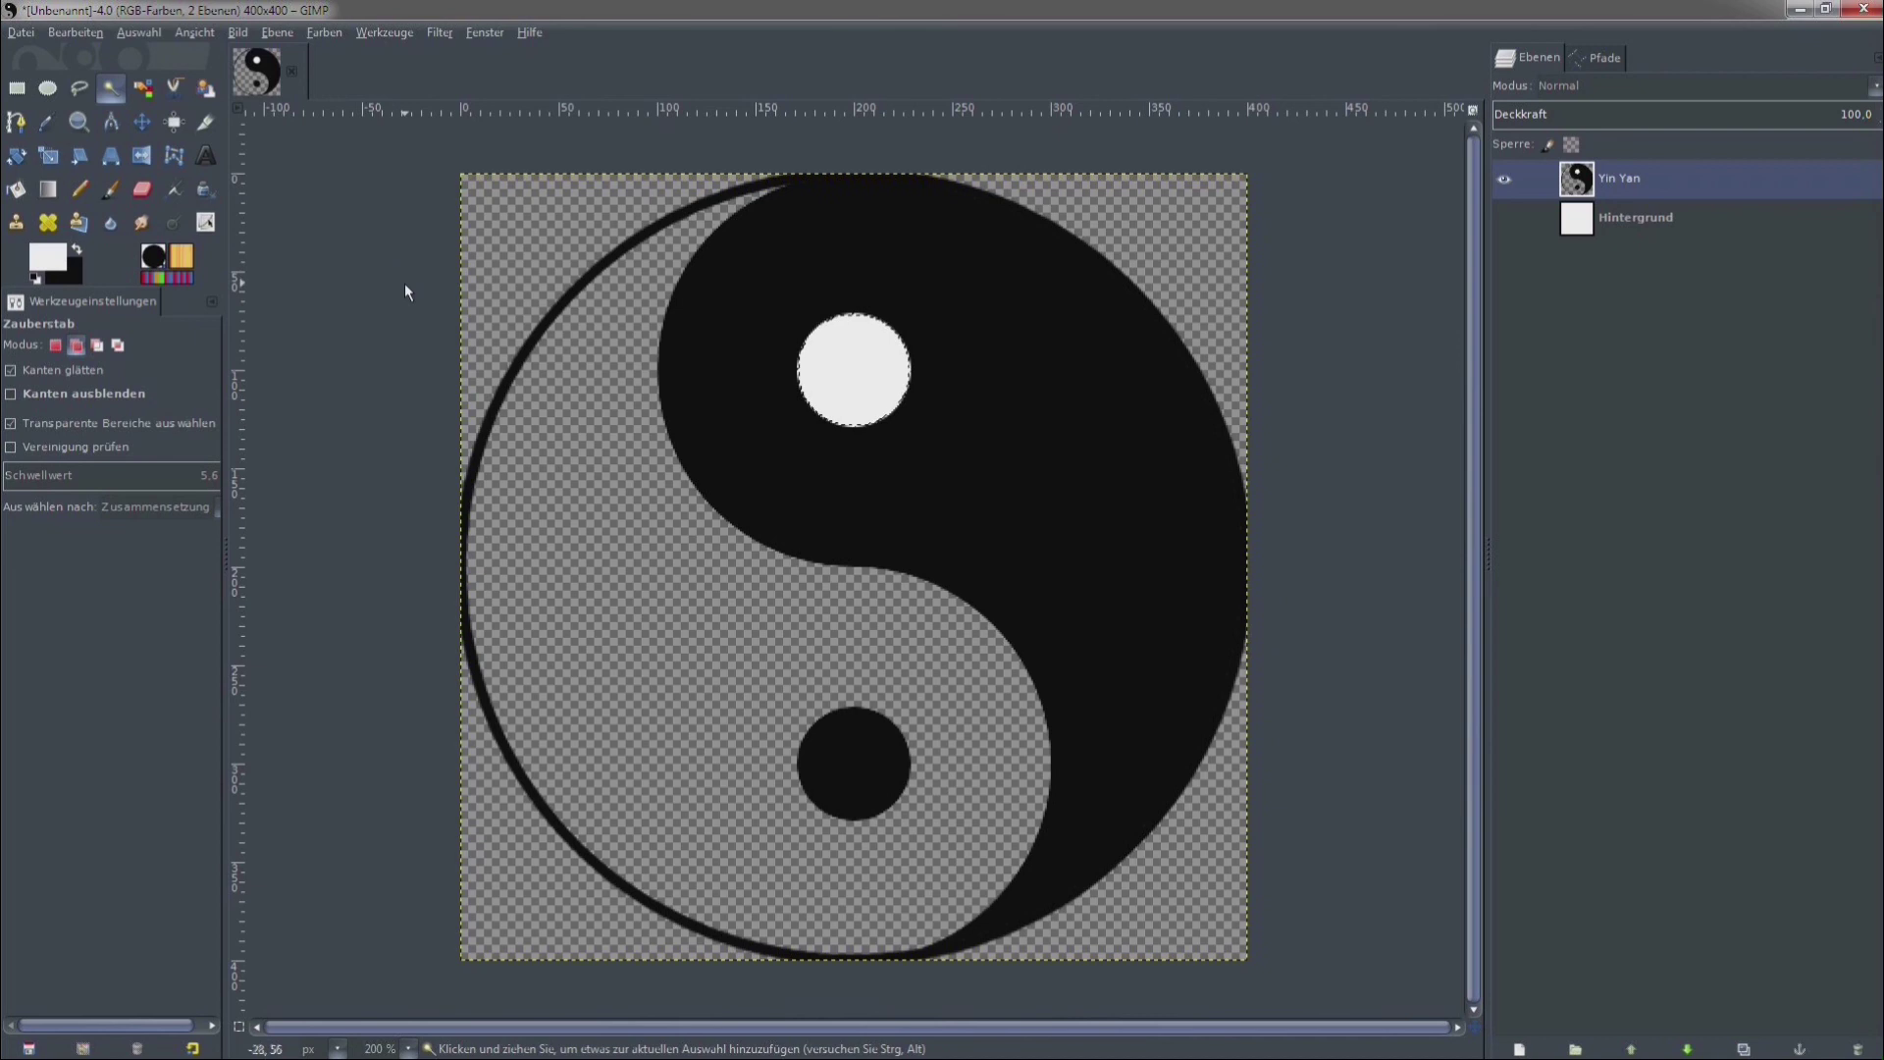
{"action": "key", "text": "Delete"}
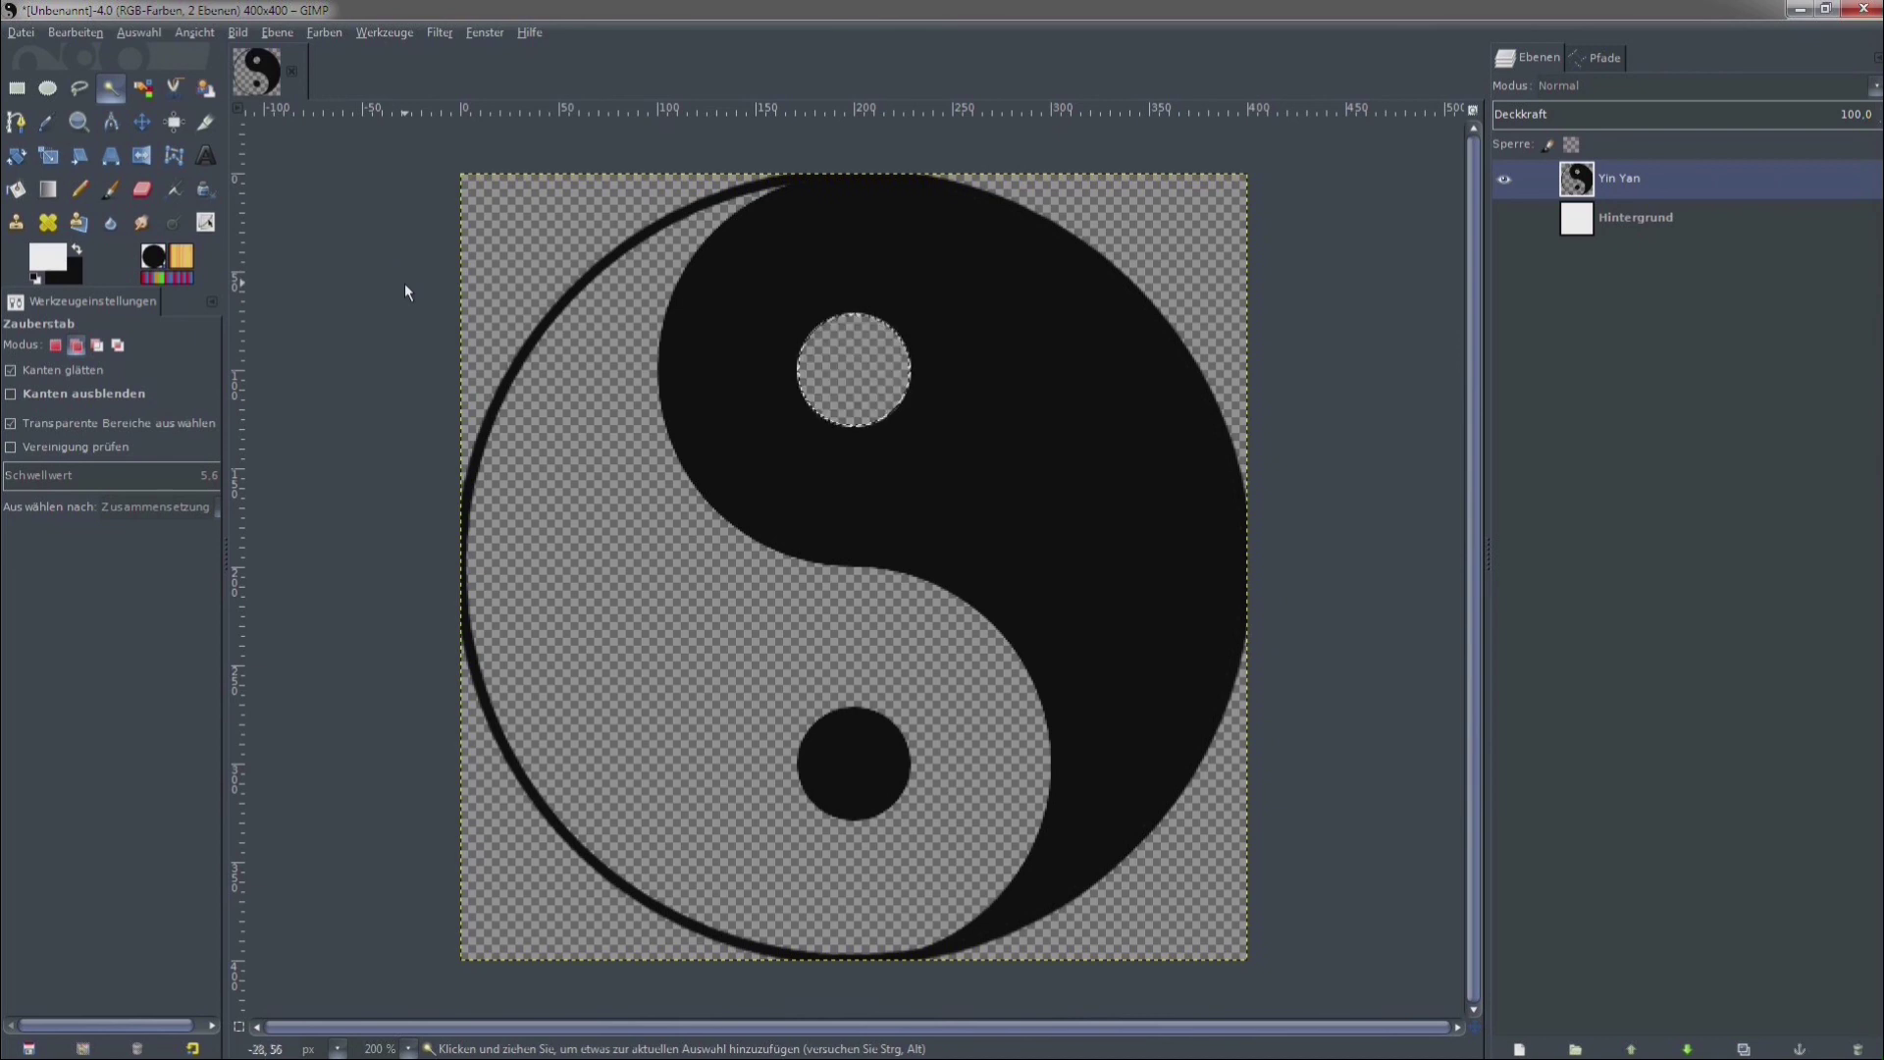
{"action": "left_click", "coordinate": [135, 32]}
{"action": "left_click", "coordinate": [152, 86]}
Toggle the Hintergrund layer's visibility to compare, leaving it hidden.
{"action": "left_click", "coordinate": [1507, 224]}
{"action": "left_click", "coordinate": [1505, 224]}
{"action": "left_click", "coordinate": [1505, 224]}
{"action": "left_click", "coordinate": [1505, 223]}
{"action": "left_click", "coordinate": [1505, 220]}
{"action": "left_click", "coordinate": [1506, 220]}
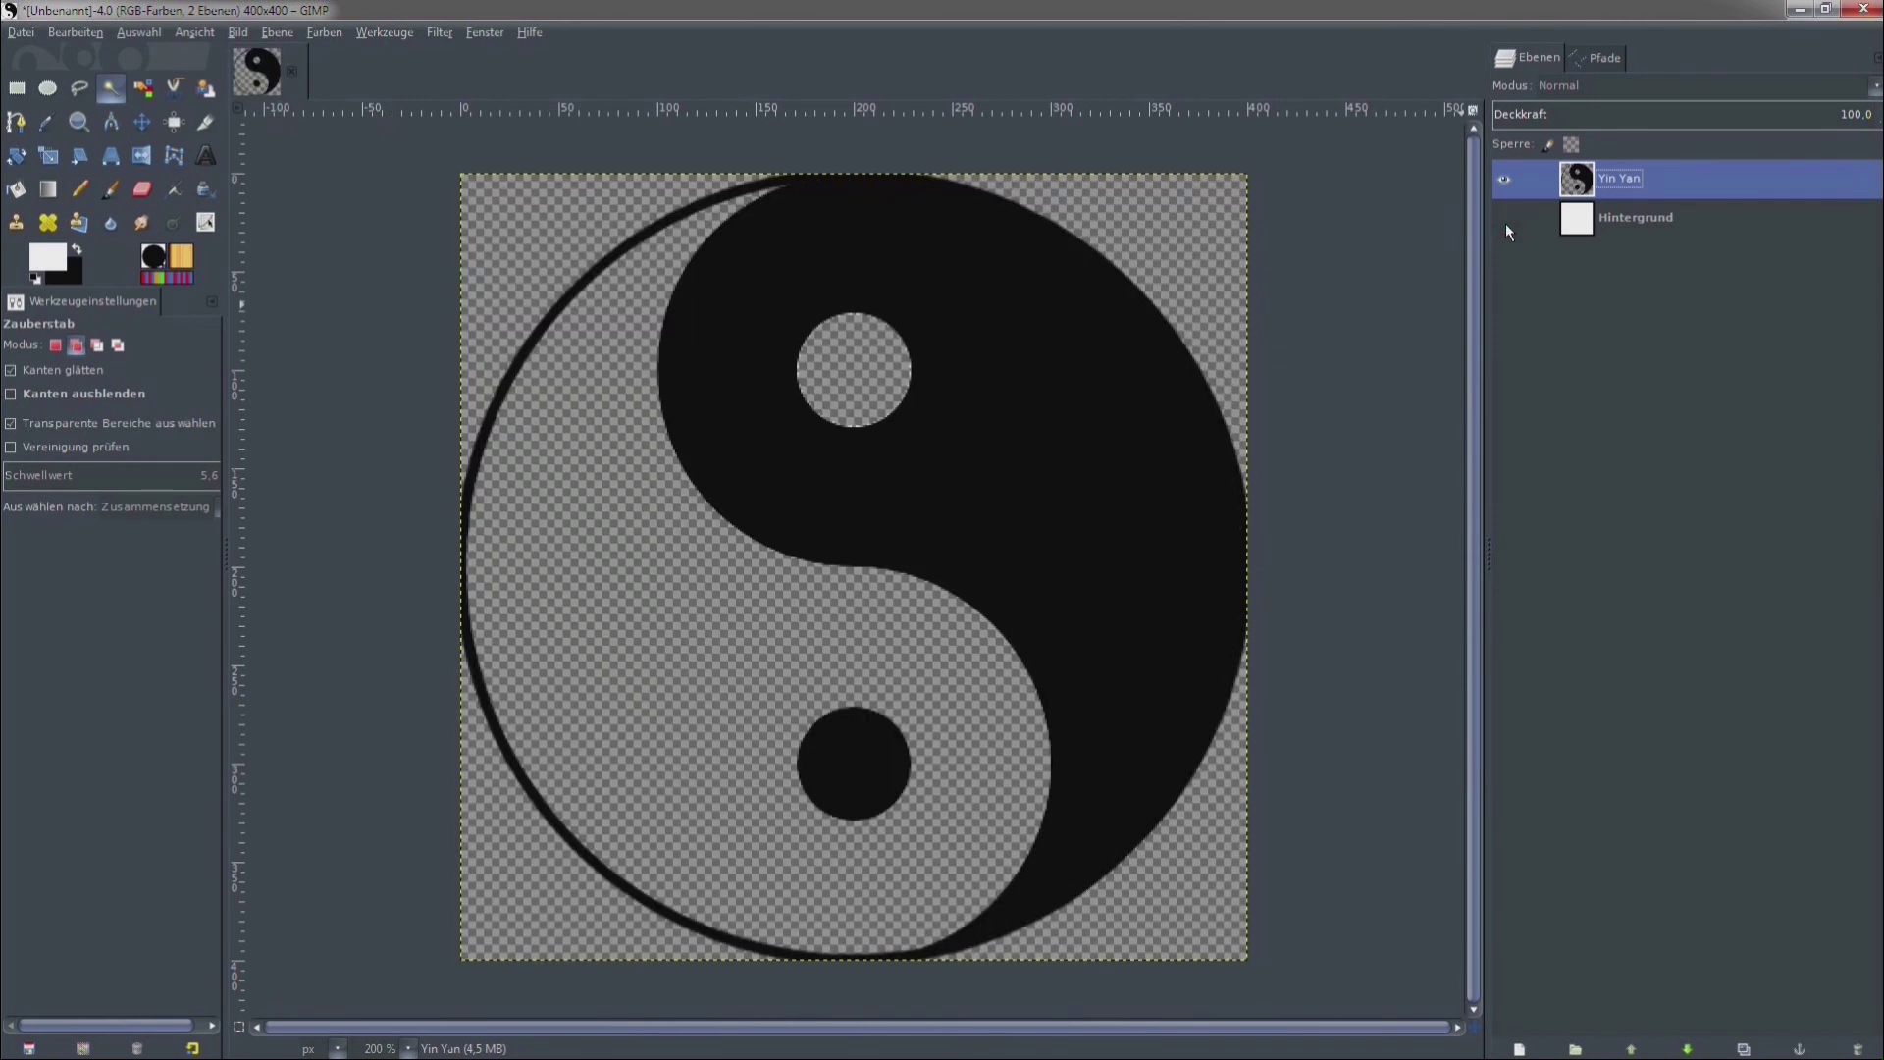
Duplicate Hintergrund into a visible Hintergrund-Kopie, then make the original Hintergrund layer active.
{"action": "right_click", "coordinate": [1628, 220]}
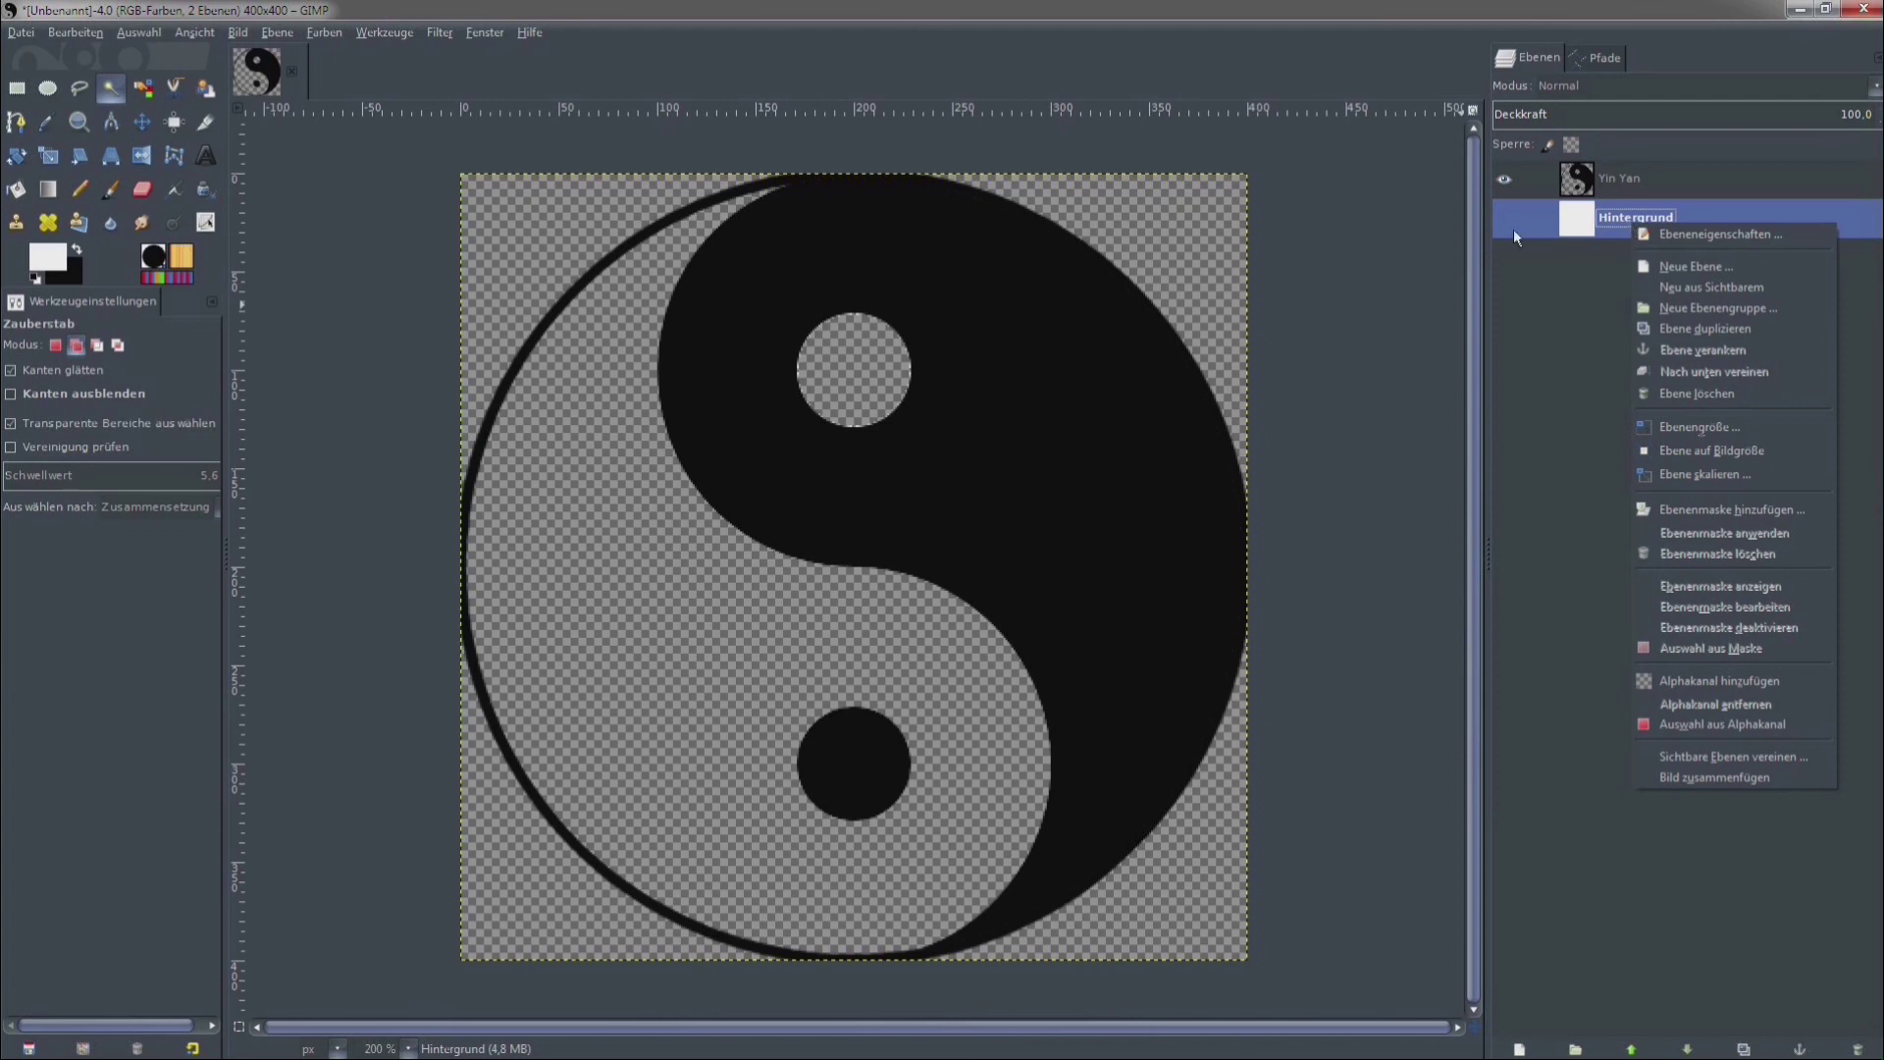
{"action": "left_click", "coordinate": [1509, 230]}
{"action": "right_click", "coordinate": [1676, 228]}
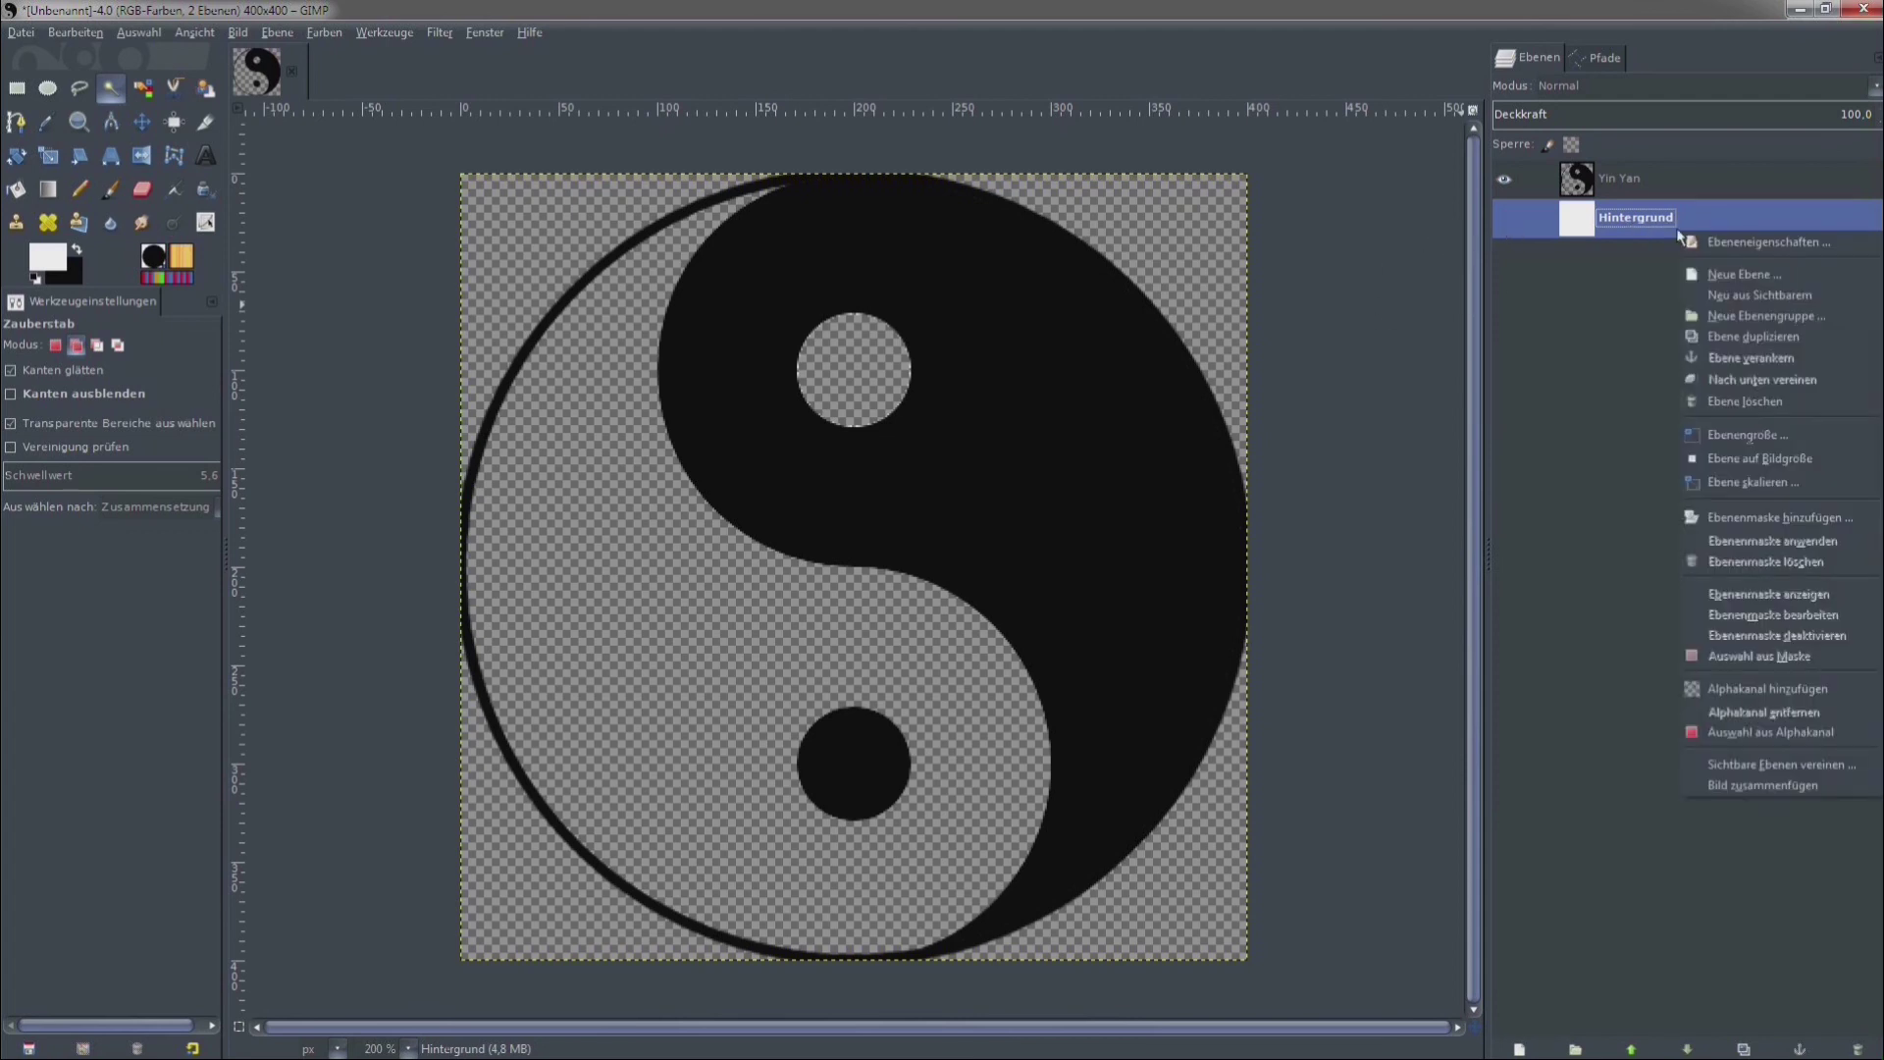
{"action": "left_click", "coordinate": [1713, 334]}
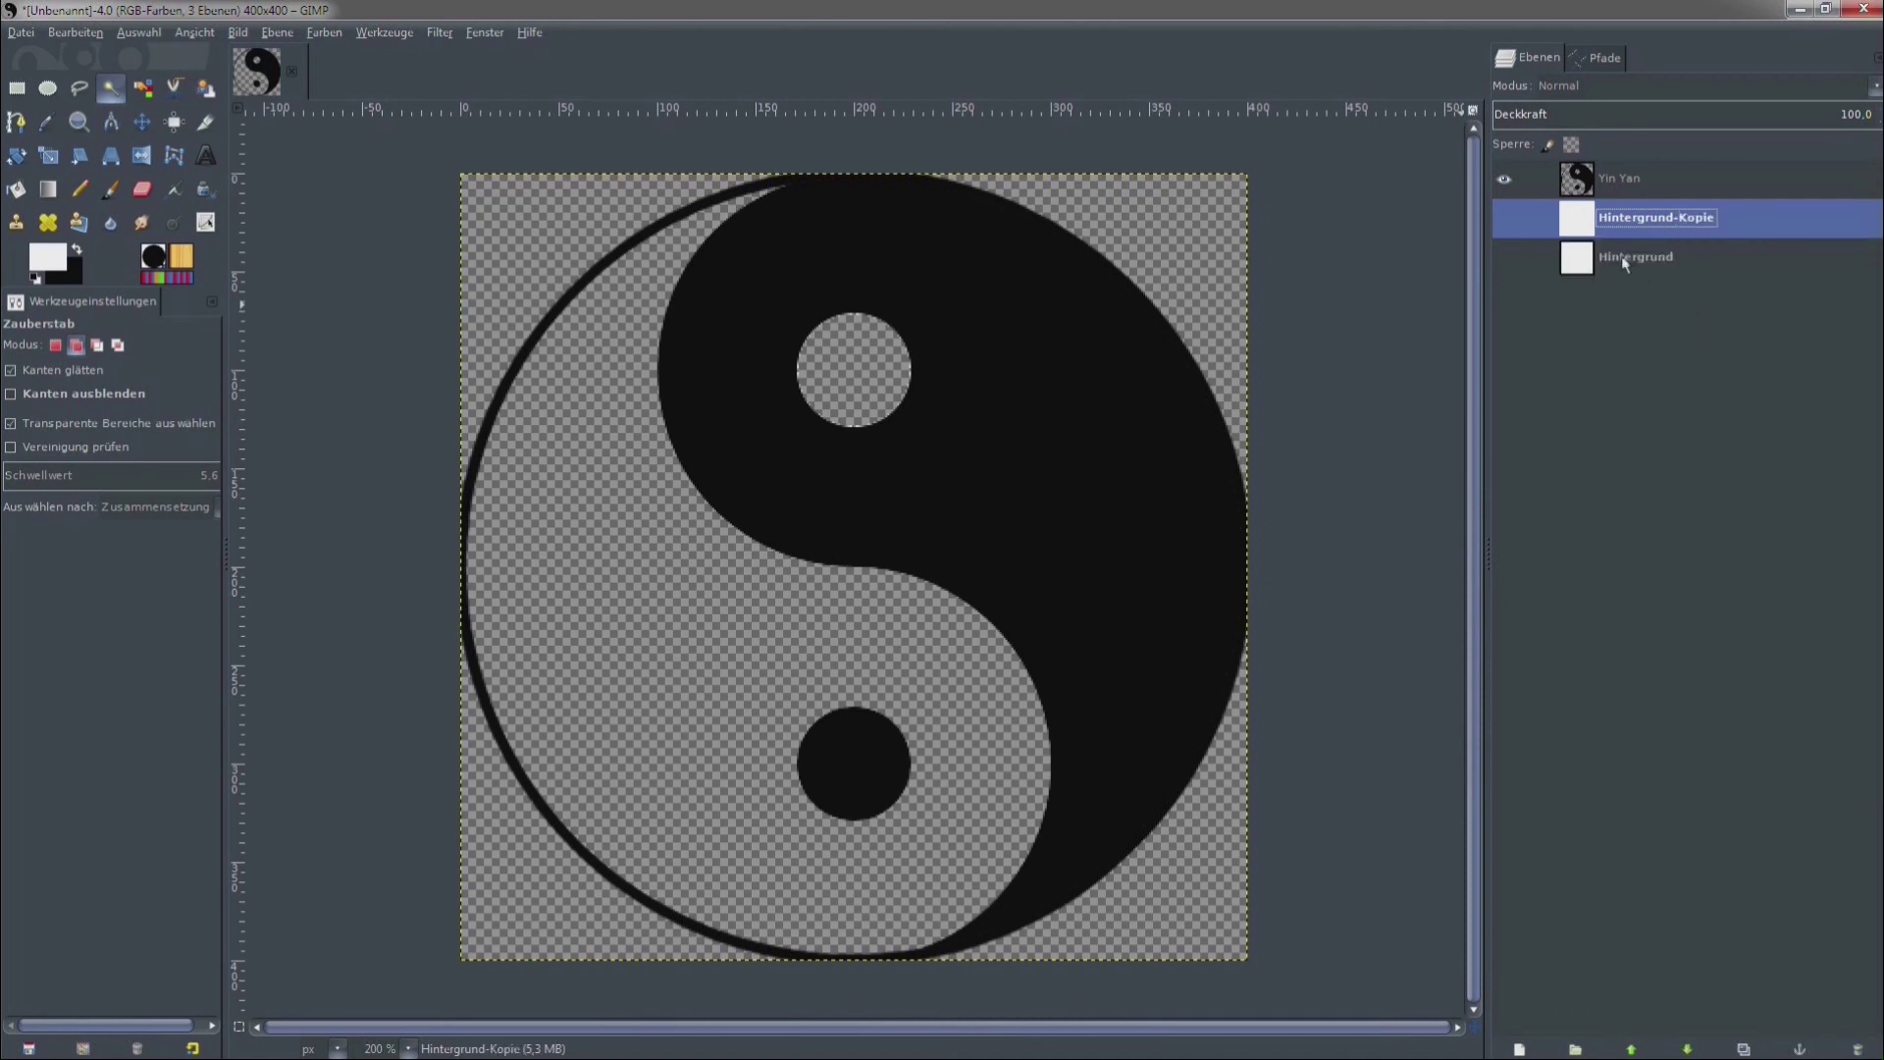
{"action": "left_click", "coordinate": [1497, 221]}
{"action": "left_click", "coordinate": [1503, 218]}
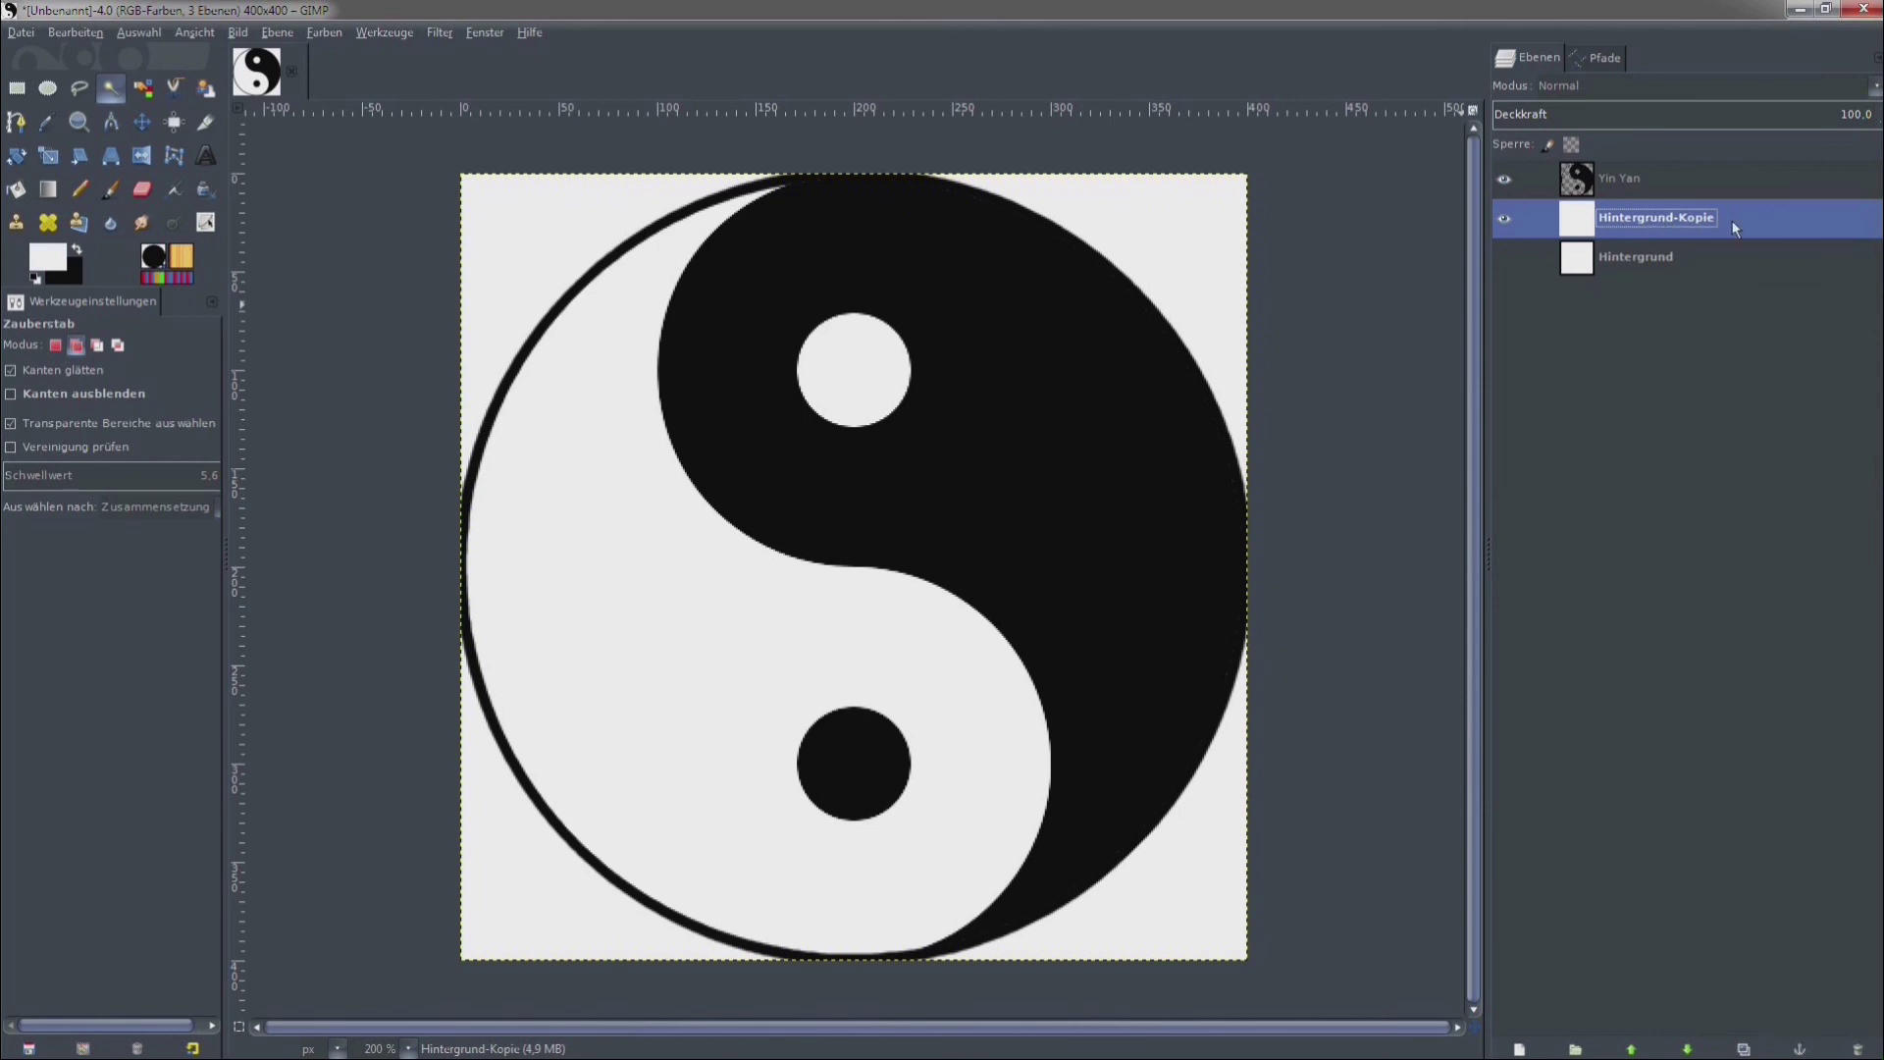
{"action": "left_click", "coordinate": [1632, 267]}
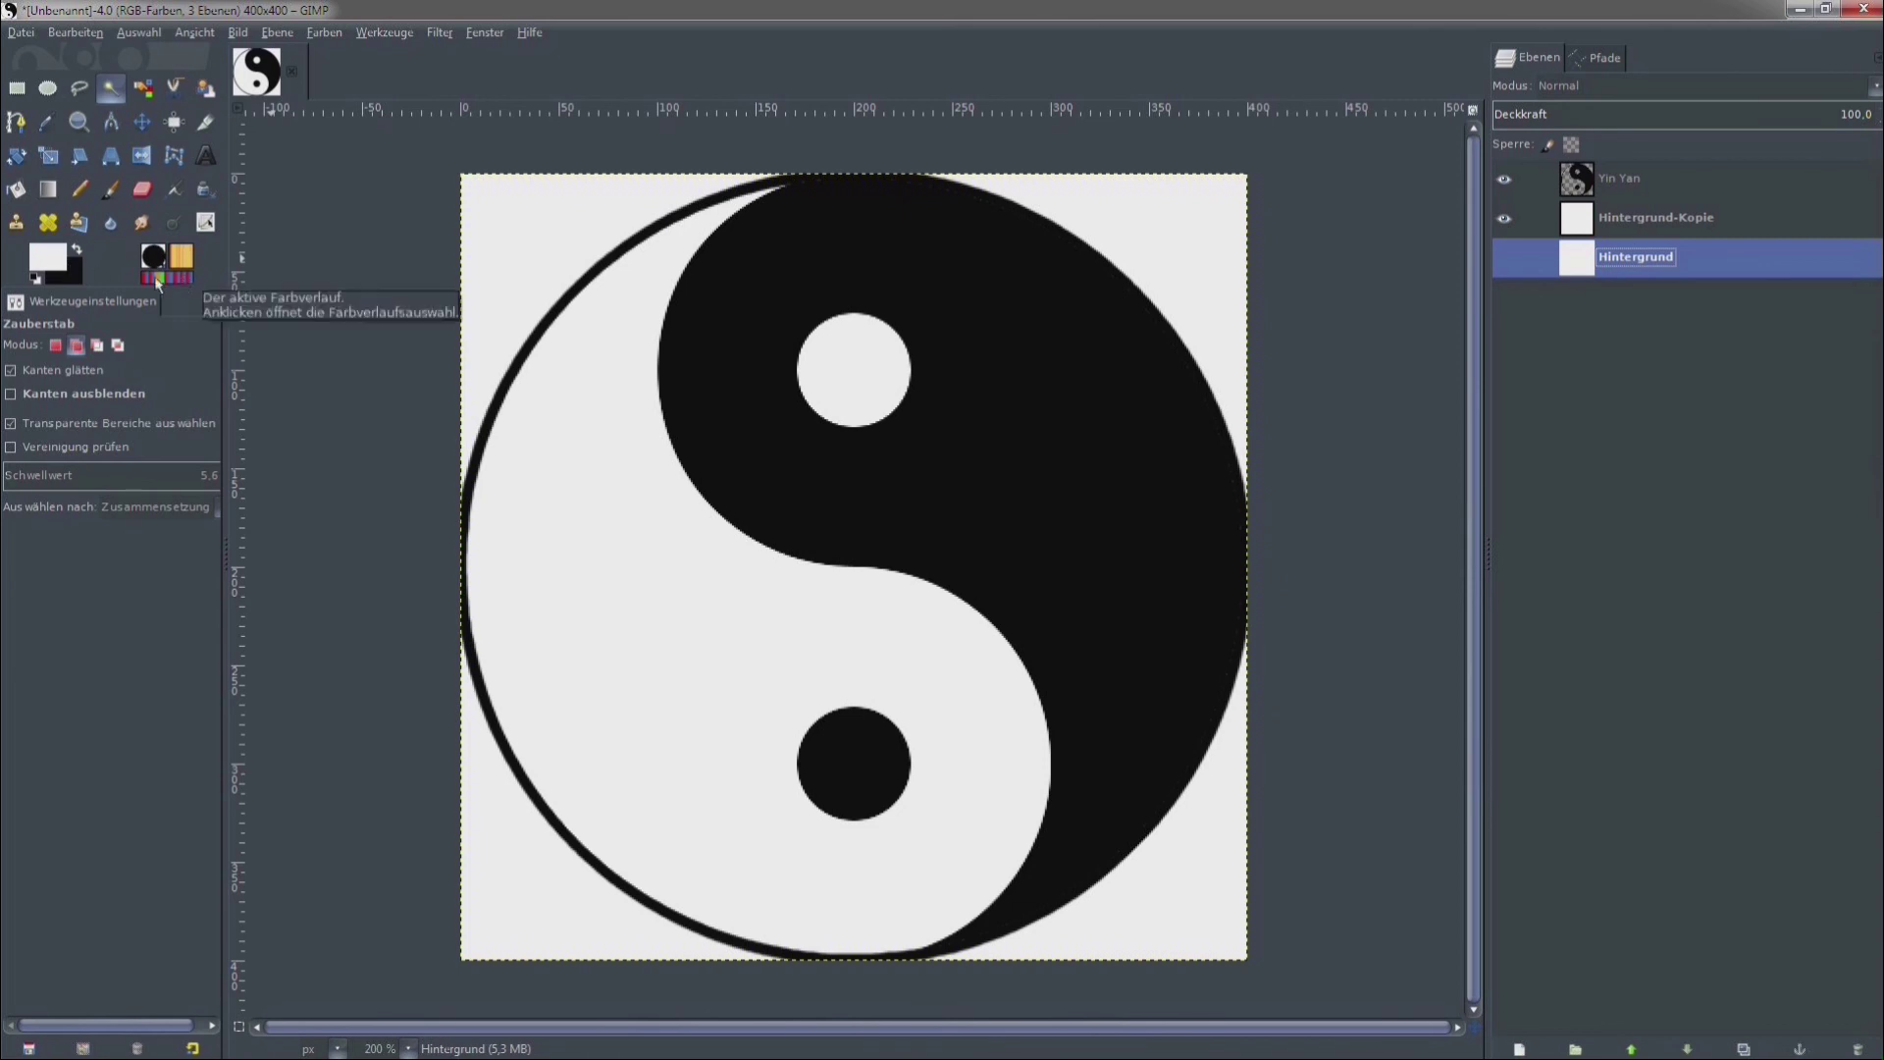
Select the Blend tool with the Golden gradient.
{"action": "left_click", "coordinate": [42, 189]}
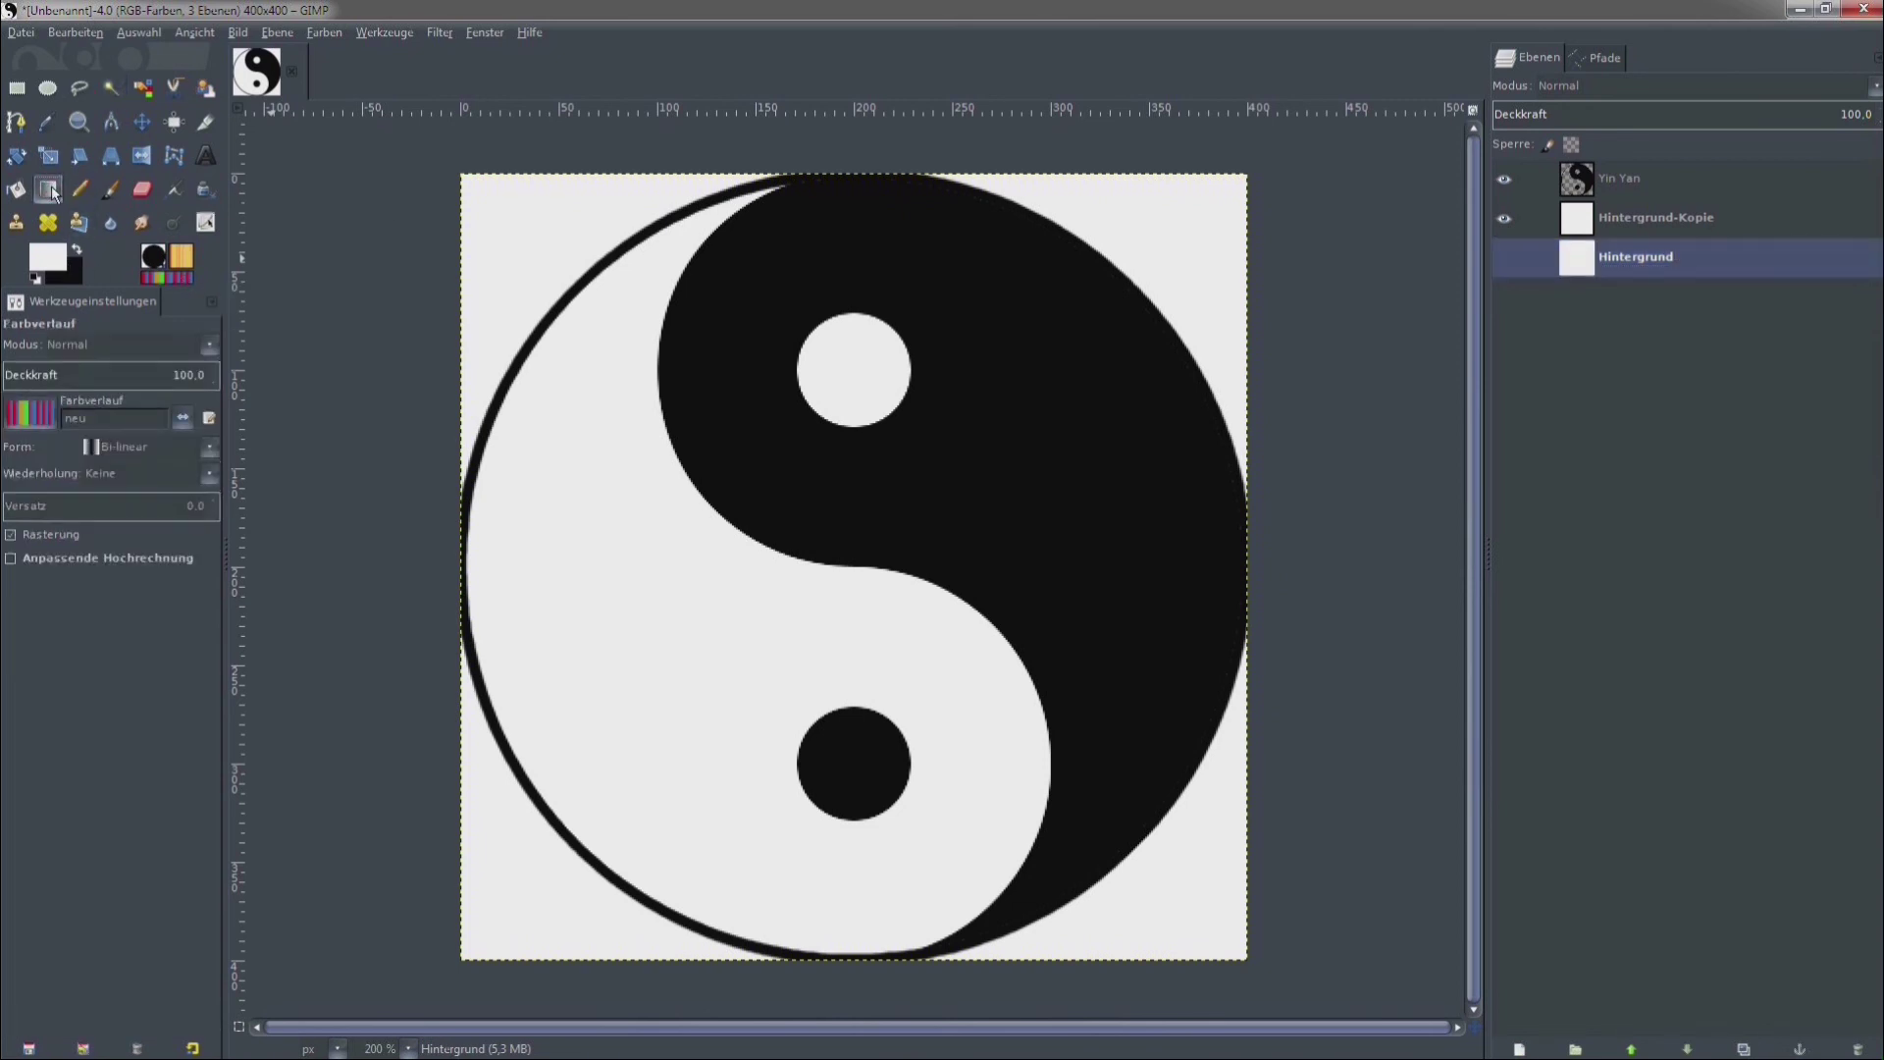
{"action": "left_click", "coordinate": [31, 416]}
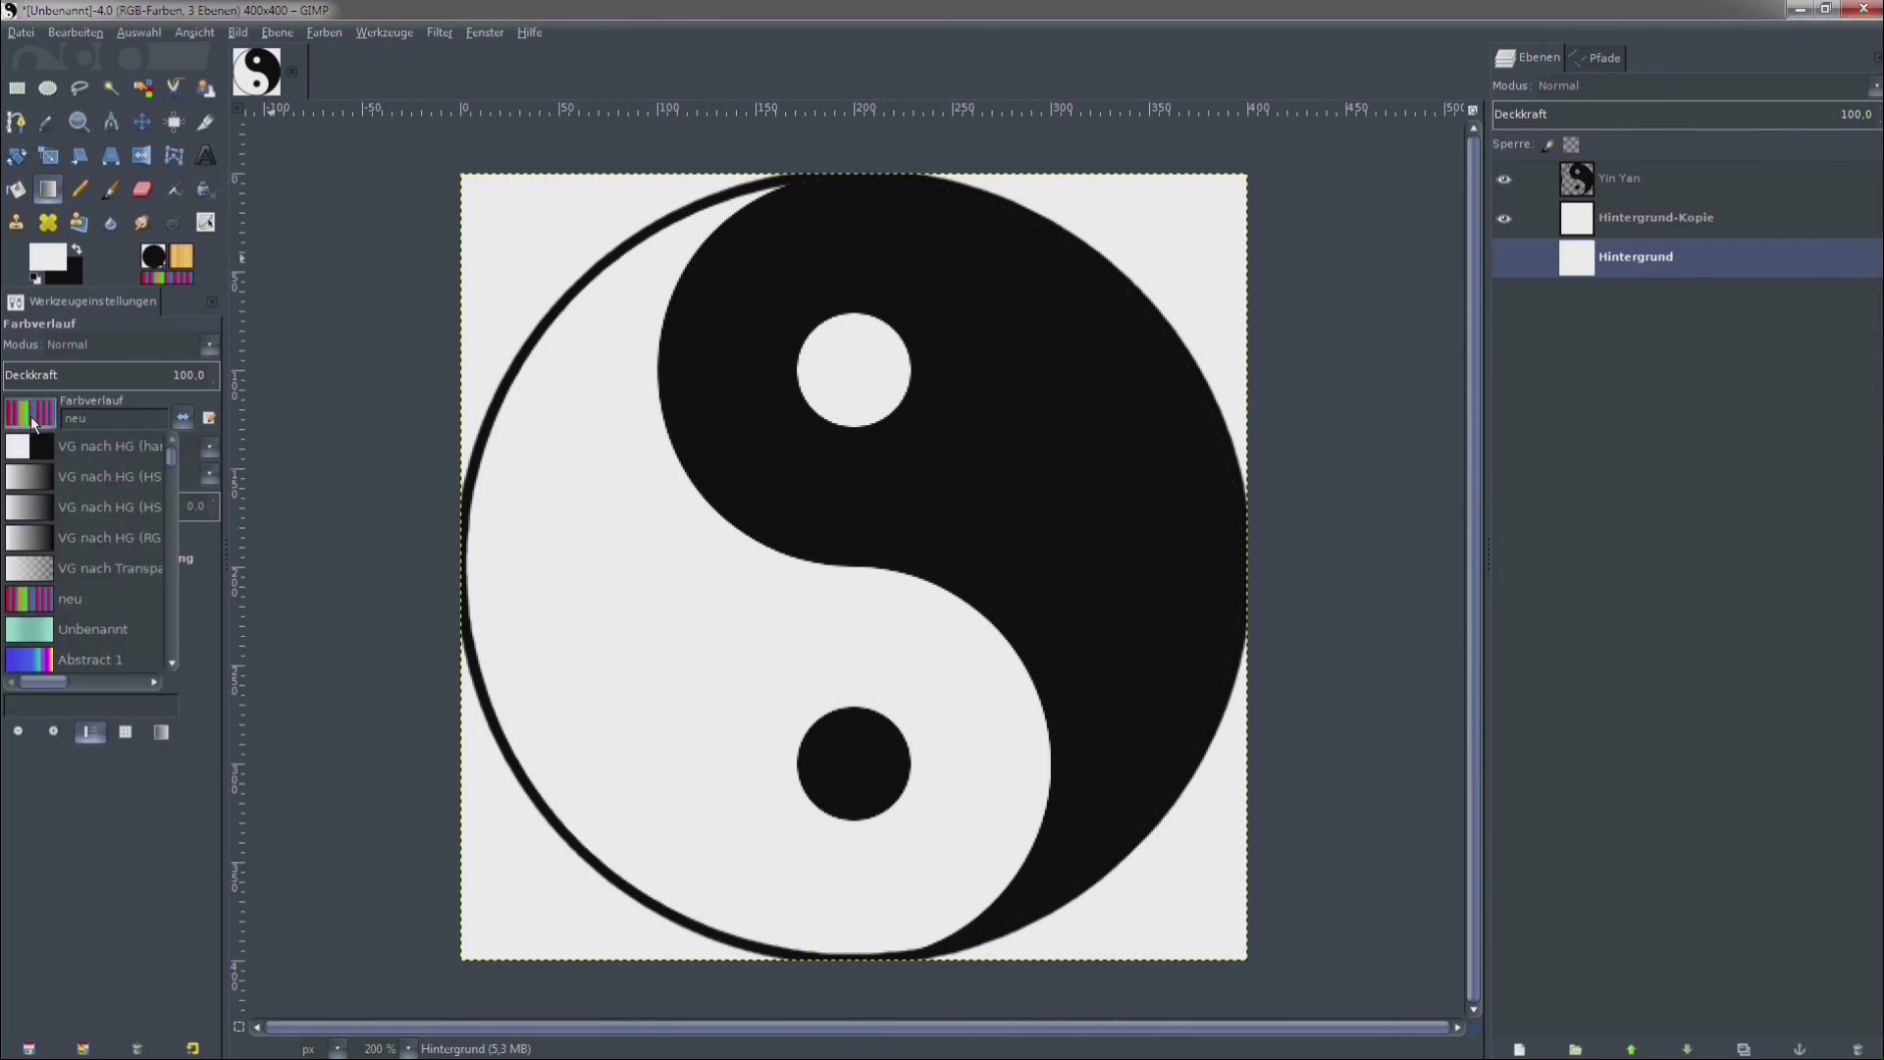
{"action": "scroll", "coordinate": [21, 593], "scroll_direction": "down", "scroll_amount": 1}
{"action": "scroll", "coordinate": [27, 538], "scroll_direction": "down", "scroll_amount": 1}
{"action": "scroll", "coordinate": [27, 535], "scroll_direction": "down", "scroll_amount": 1}
{"action": "scroll", "coordinate": [26, 535], "scroll_direction": "down", "scroll_amount": 2}
{"action": "scroll", "coordinate": [26, 534], "scroll_direction": "down", "scroll_amount": 1}
{"action": "scroll", "coordinate": [26, 535], "scroll_direction": "down", "scroll_amount": 2}
{"action": "scroll", "coordinate": [26, 533], "scroll_direction": "down", "scroll_amount": 1}
{"action": "scroll", "coordinate": [26, 533], "scroll_direction": "down", "scroll_amount": 3}
{"action": "scroll", "coordinate": [26, 535], "scroll_direction": "down", "scroll_amount": 2}
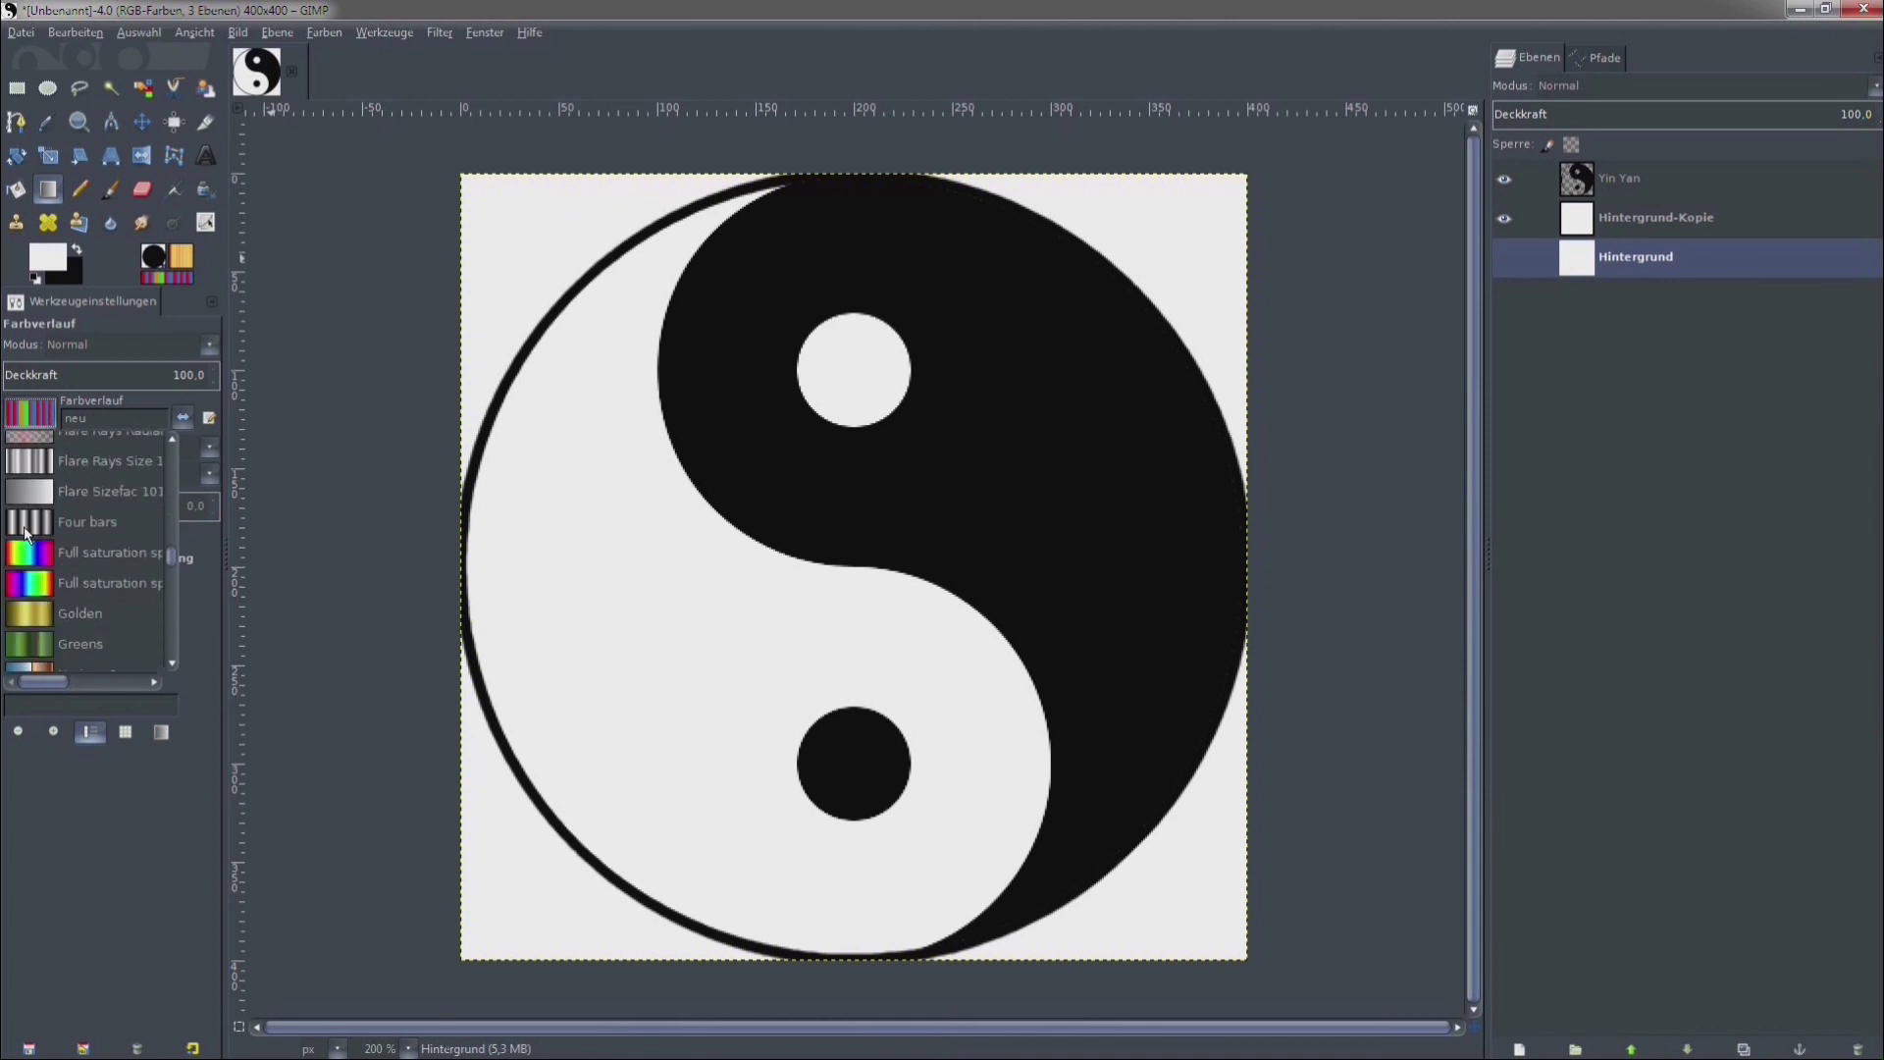
{"action": "left_click", "coordinate": [28, 613]}
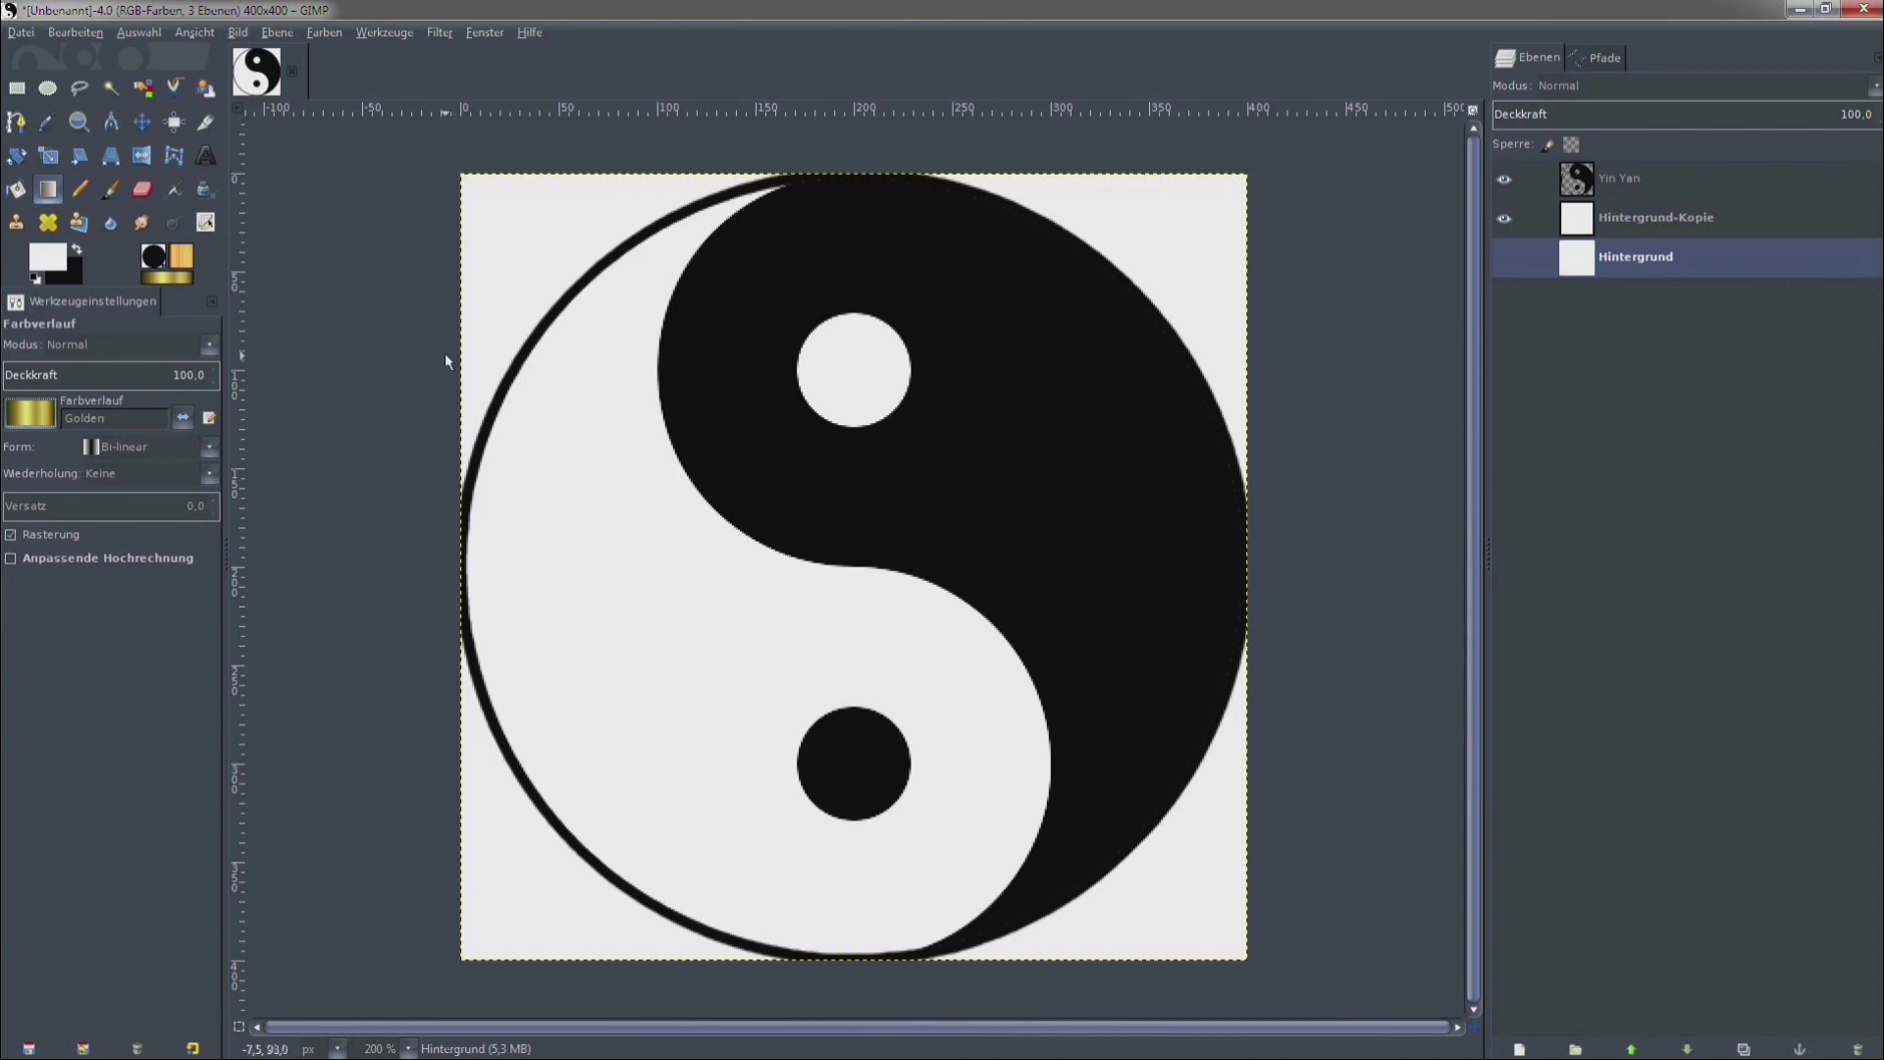
Fill Hintergrund with a top-left to bottom-right Golden gradient, showing it and hiding Hintergrund-Kopie.
{"action": "mouse_move", "coordinate": [463, 176]}
{"action": "left_mouse_down"}
{"action": "mouse_move", "coordinate": [1222, 925]}
{"action": "mouse_move", "coordinate": [1234, 974]}
{"action": "left_mouse_up"}
{"action": "left_click", "coordinate": [1505, 257]}
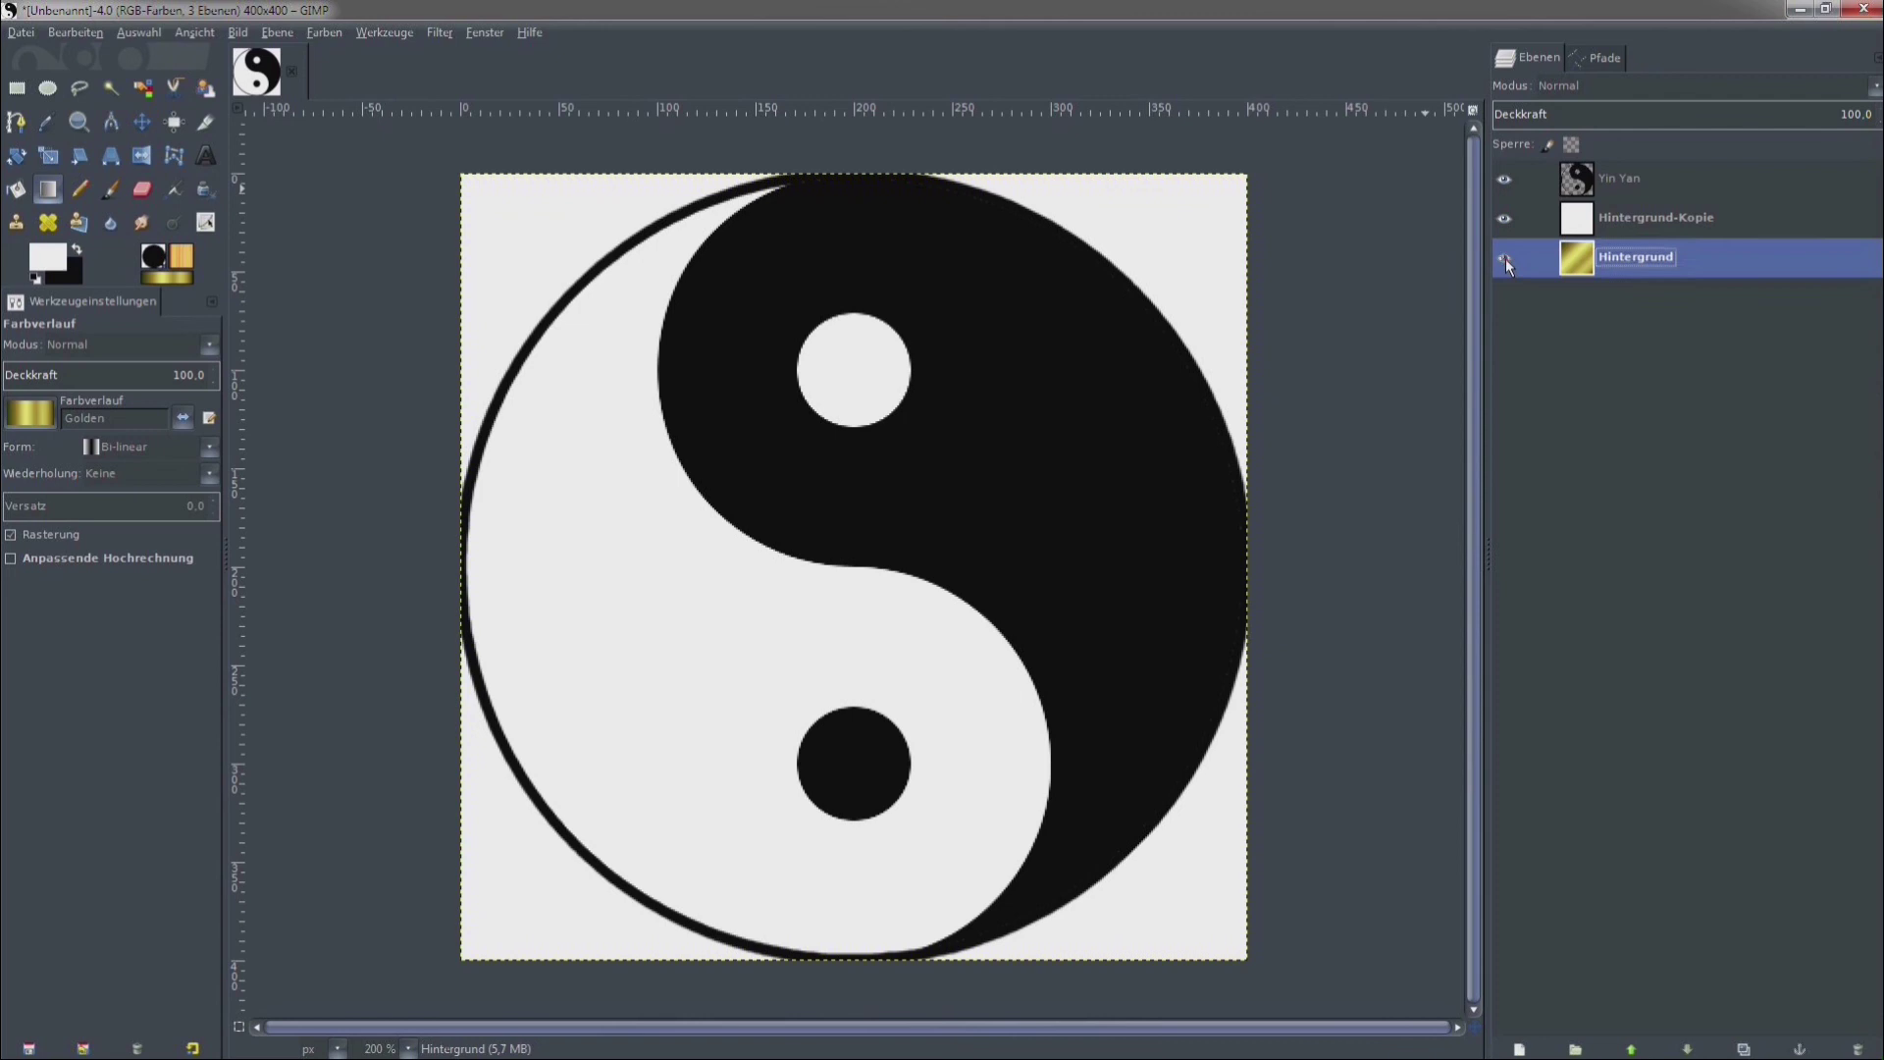
{"action": "left_click", "coordinate": [1504, 217]}
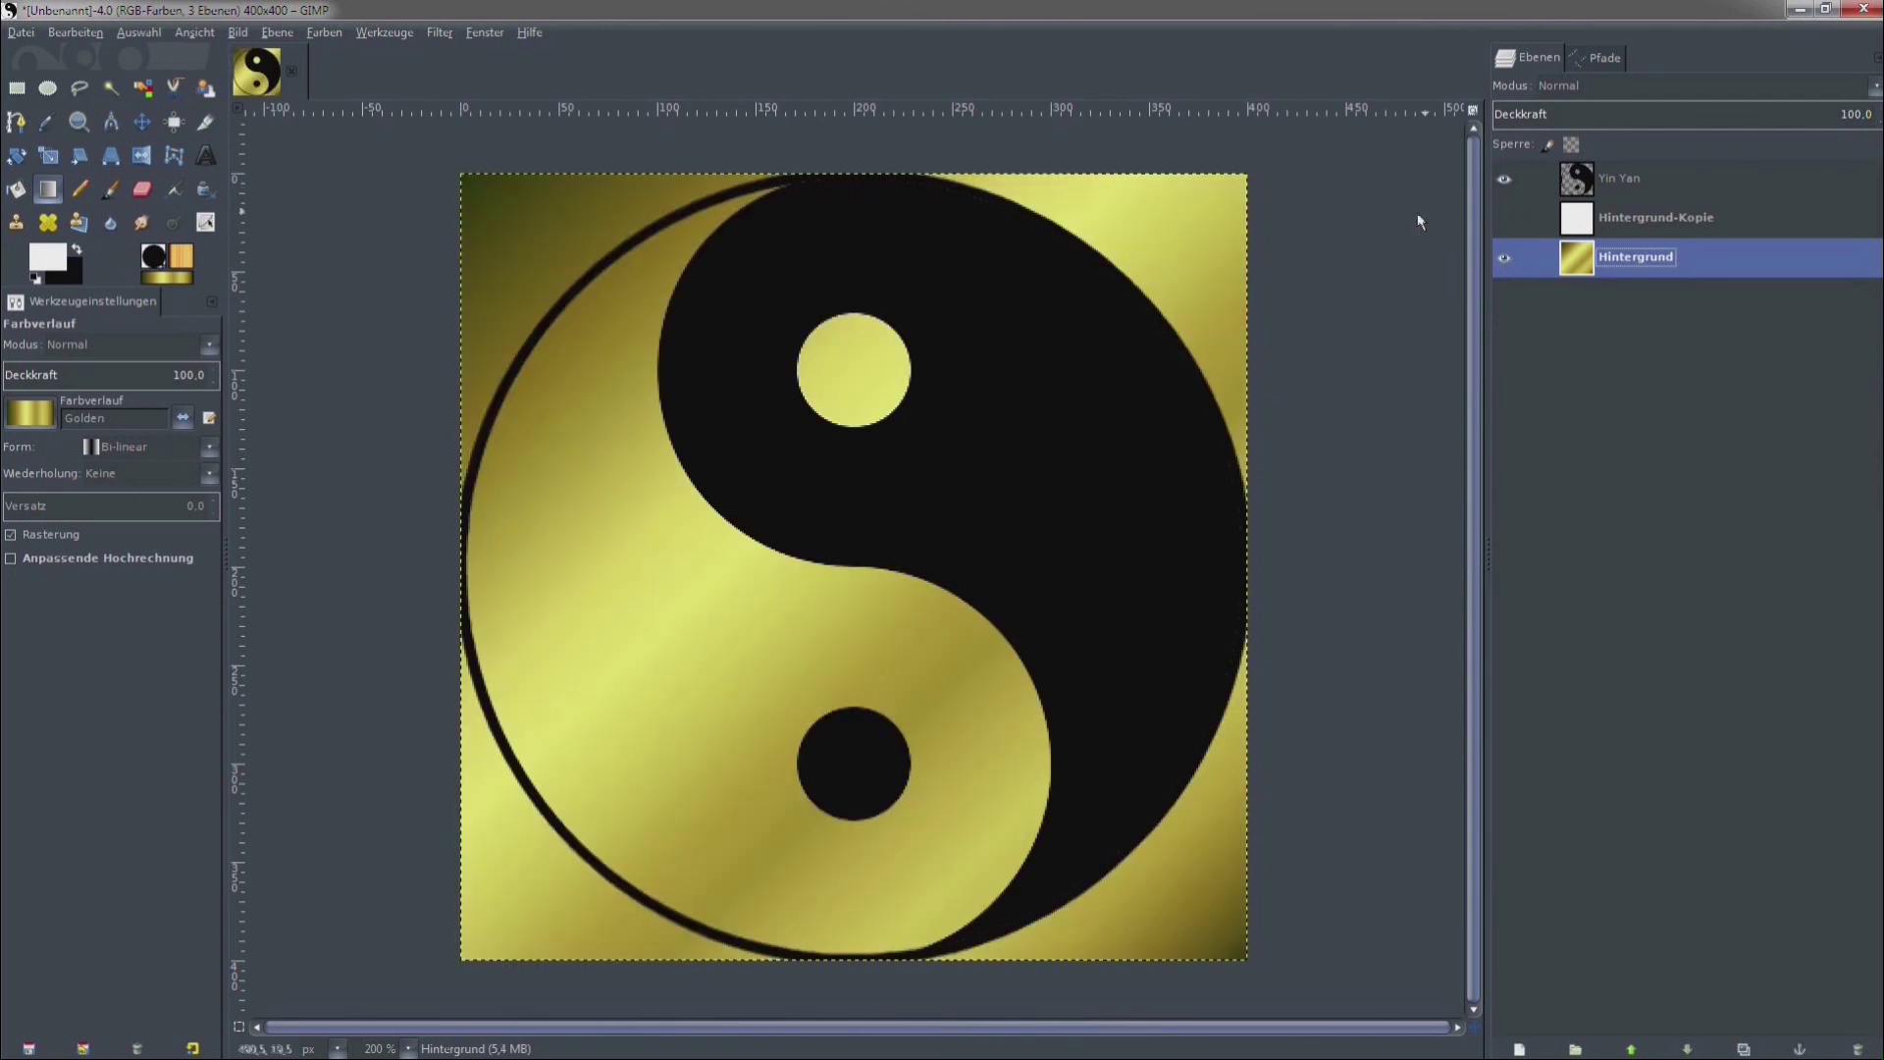